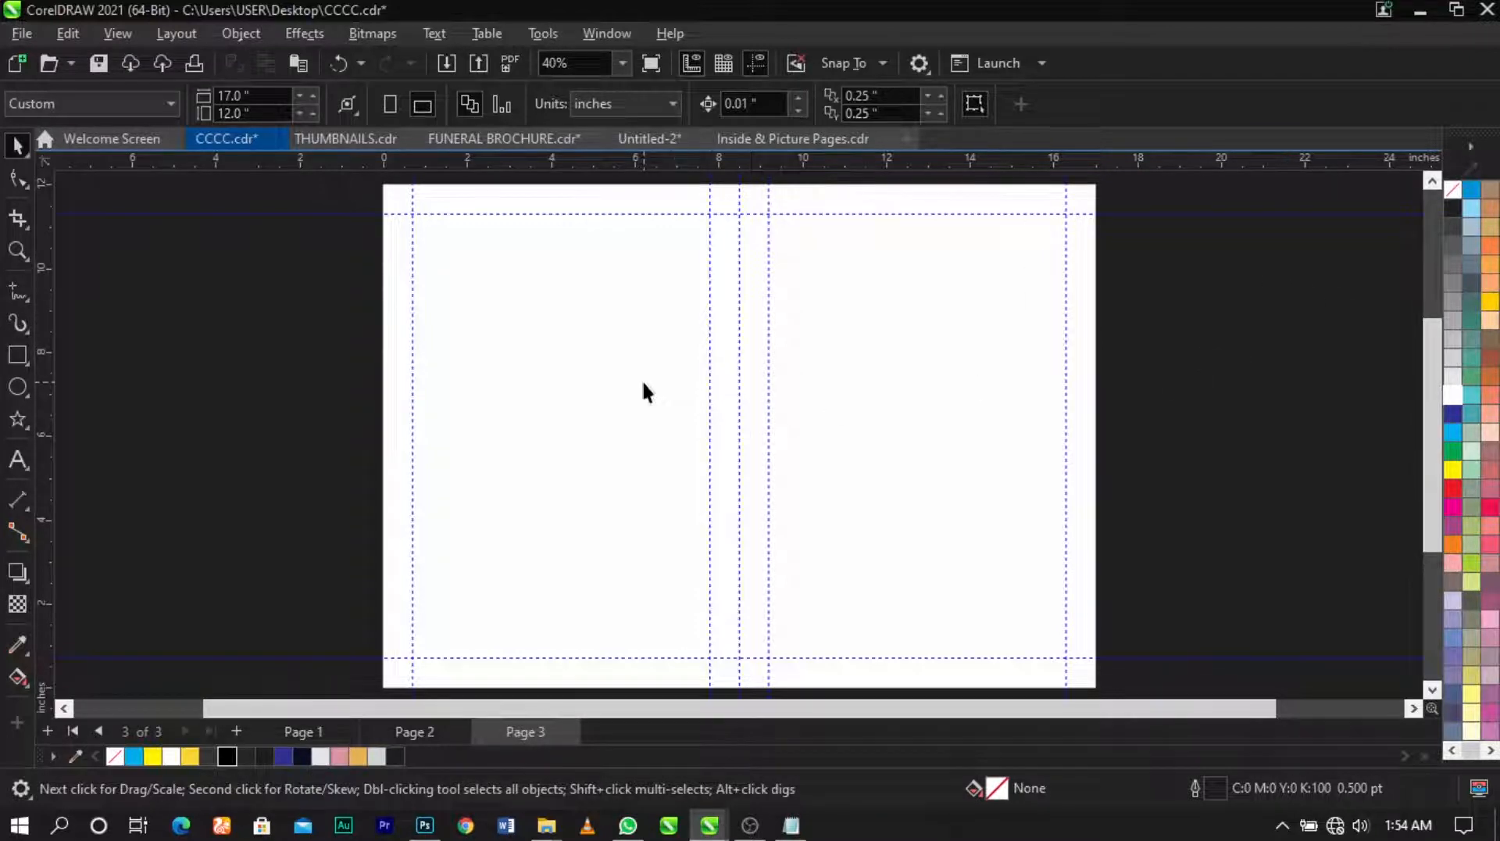
Step: Select and copy the man's portrait photo on page 2
{"action": "left_click", "coordinate": [701, 336]}
{"action": "left_click", "coordinate": [1255, 465]}
{"action": "key", "text": "Page_Up"}
{"action": "left_click", "coordinate": [666, 458]}
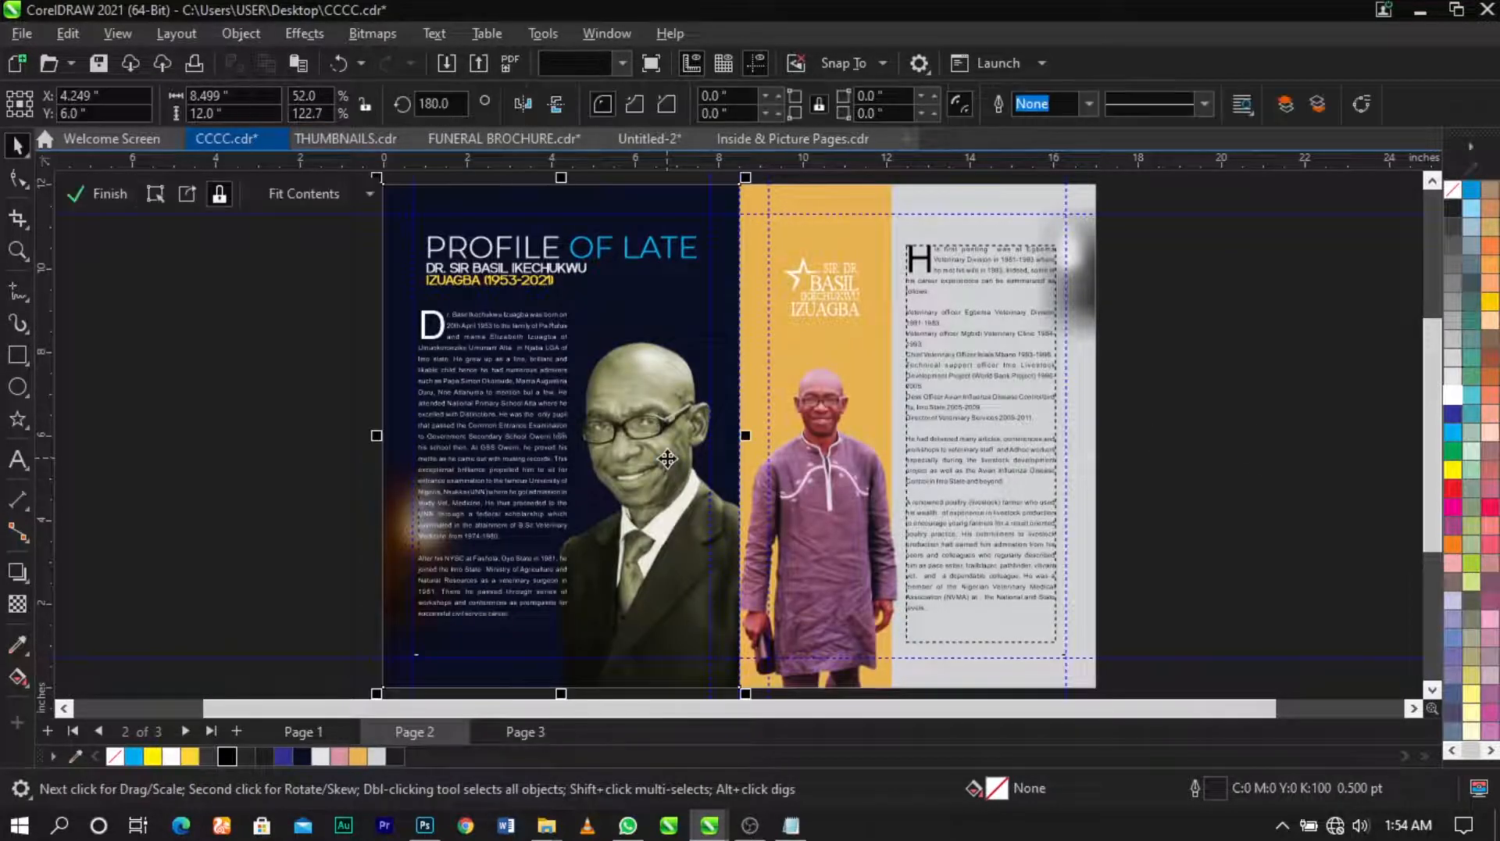
{"action": "left_click", "coordinate": [1183, 466]}
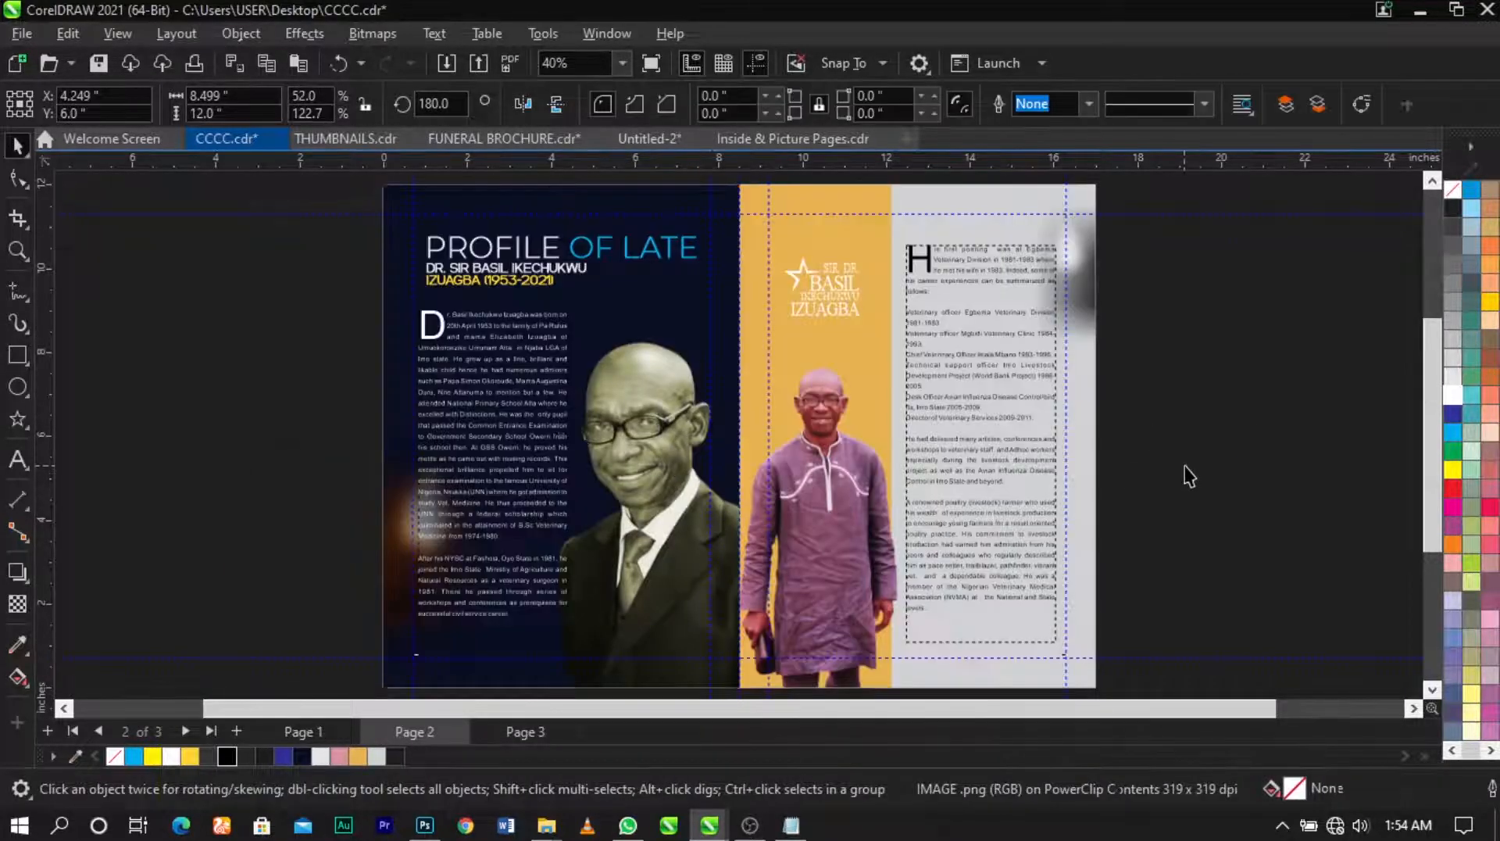
Step: Paste the portrait on page 3, scale it to 37.4%, and park it on the pasteboard left of the page
{"action": "key", "text": "Page_Down"}
{"action": "key", "text": "ctrl+v"}
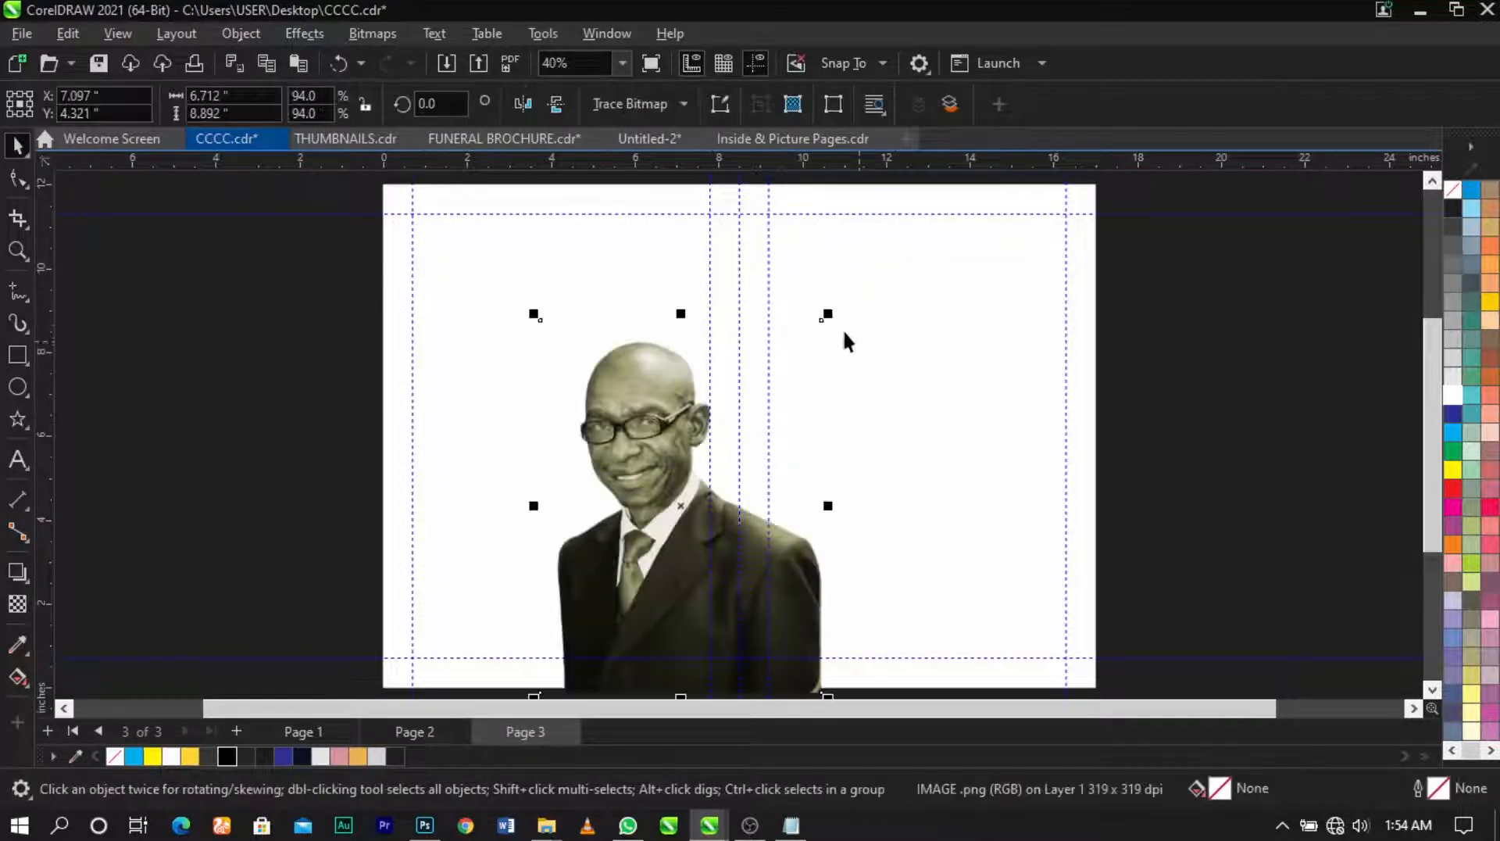
{"action": "left_click_drag", "start_coordinate": [829, 313], "coordinate": [837, 422]}
{"action": "left_click_drag", "start_coordinate": [670, 489], "coordinate": [288, 425]}
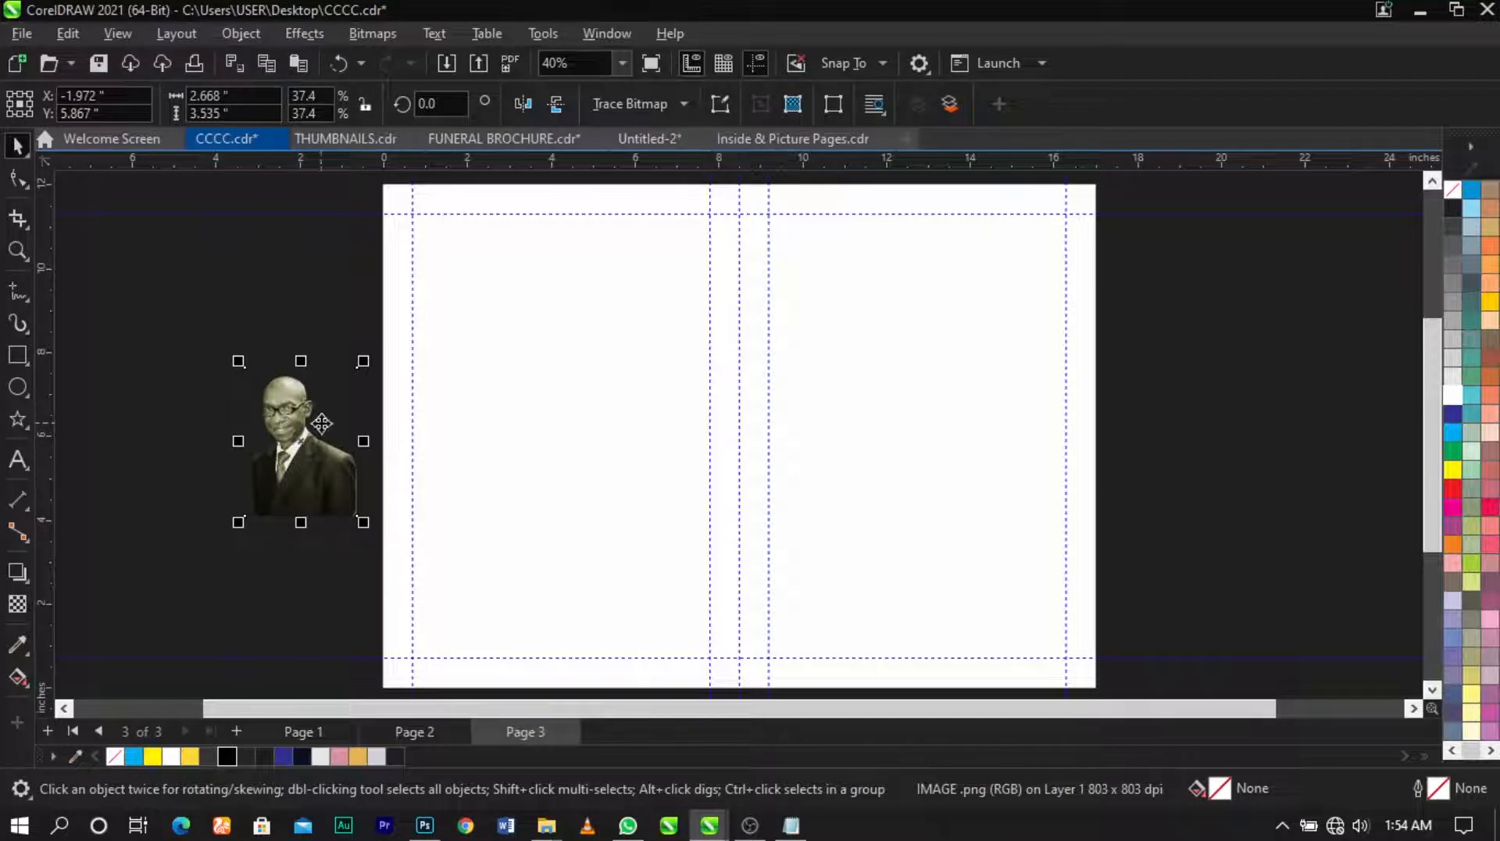
{"action": "key", "text": "Page_Up"}
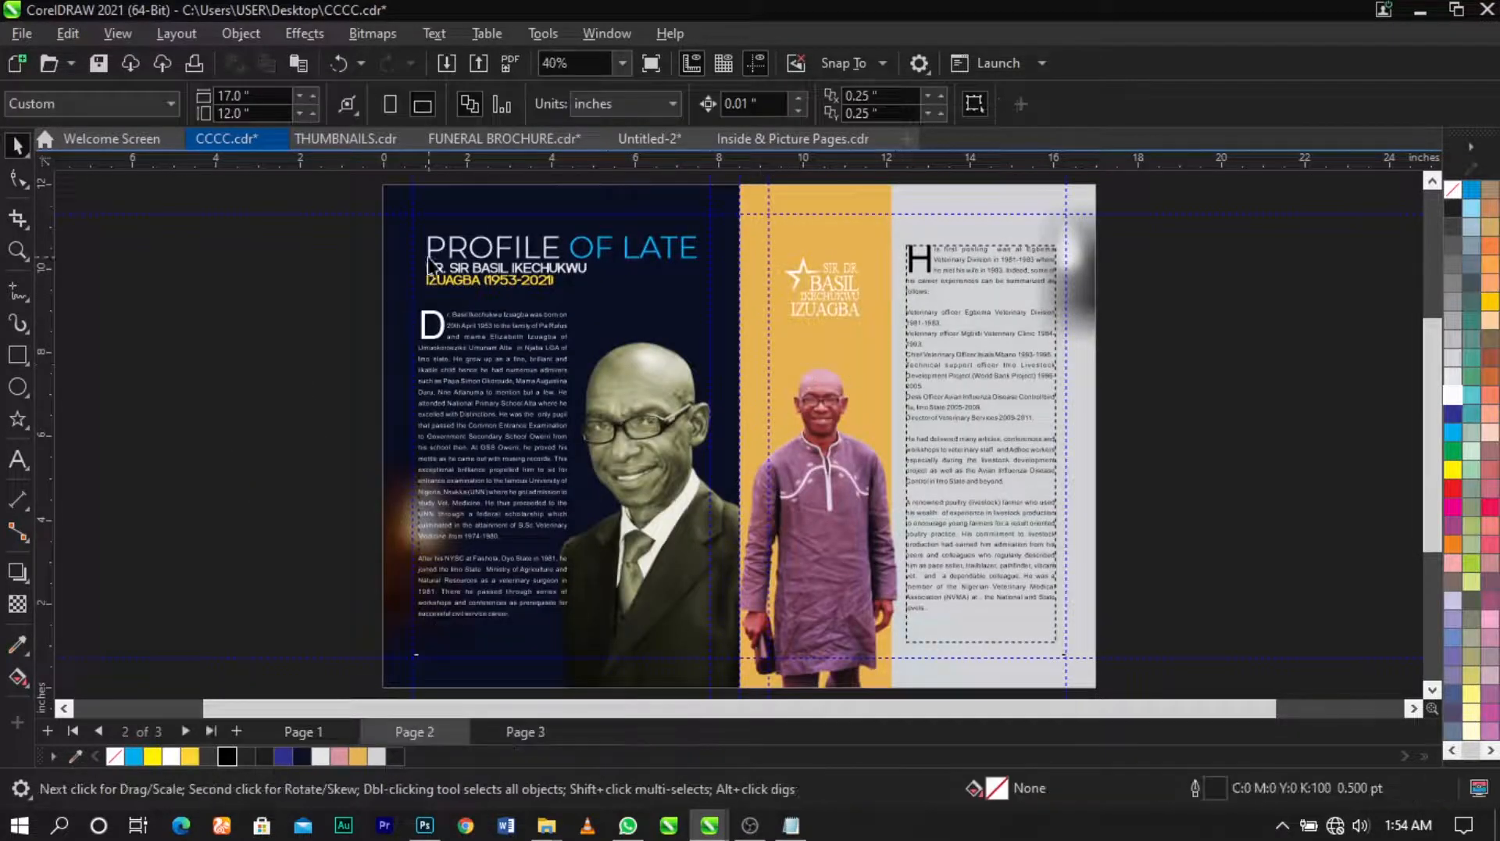
Step: Copy the name-and-dates heading from page 2 and place it above the small portrait
{"action": "scroll", "coordinate": [511, 279], "scroll_direction": "up", "scroll_amount": 3}
{"action": "left_click", "coordinate": [582, 296]}
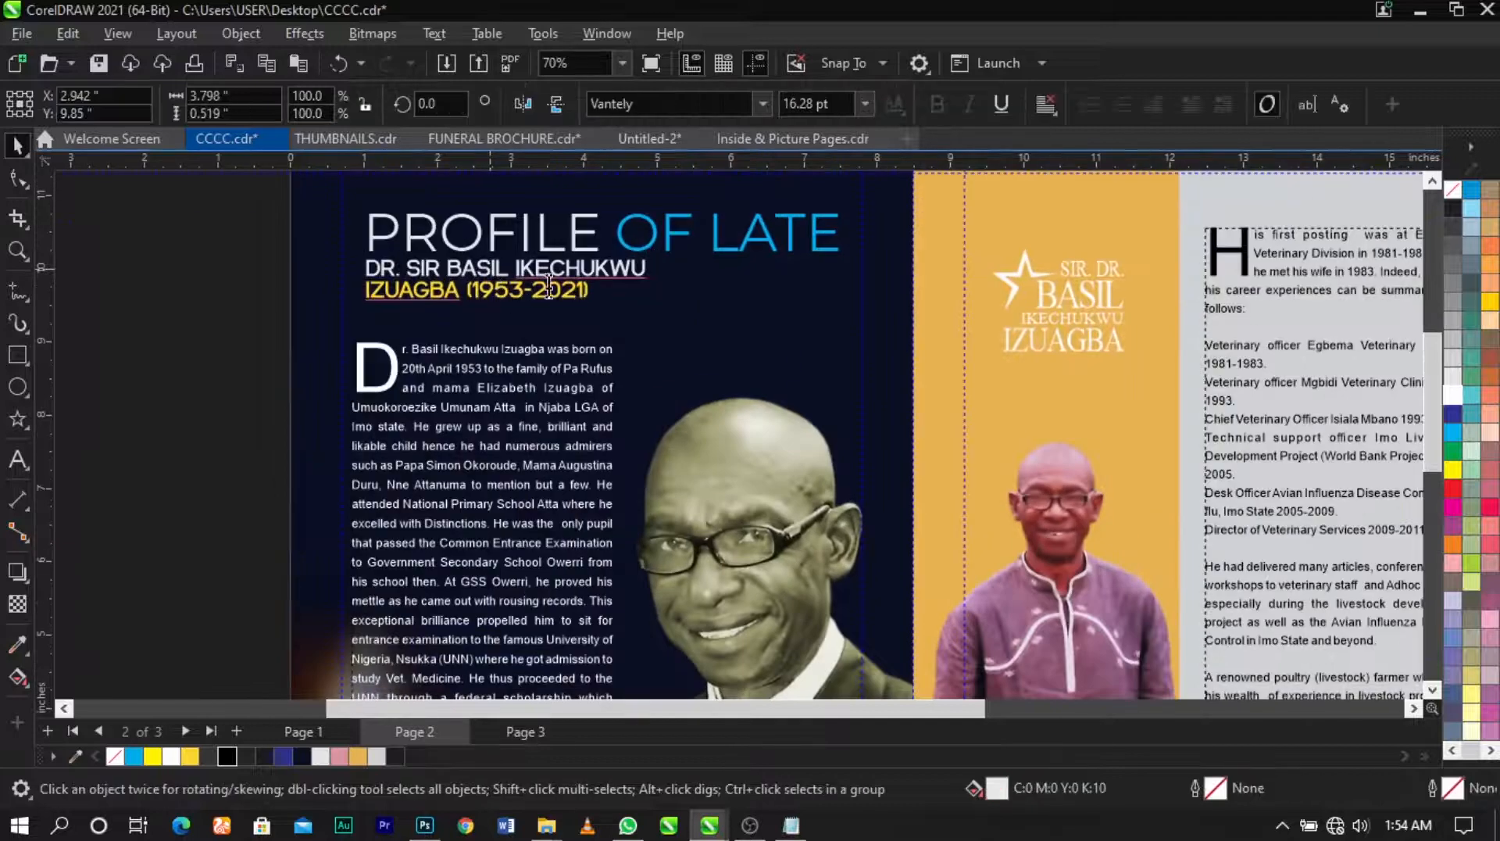
{"action": "scroll", "coordinate": [600, 293], "scroll_direction": "down", "scroll_amount": 4}
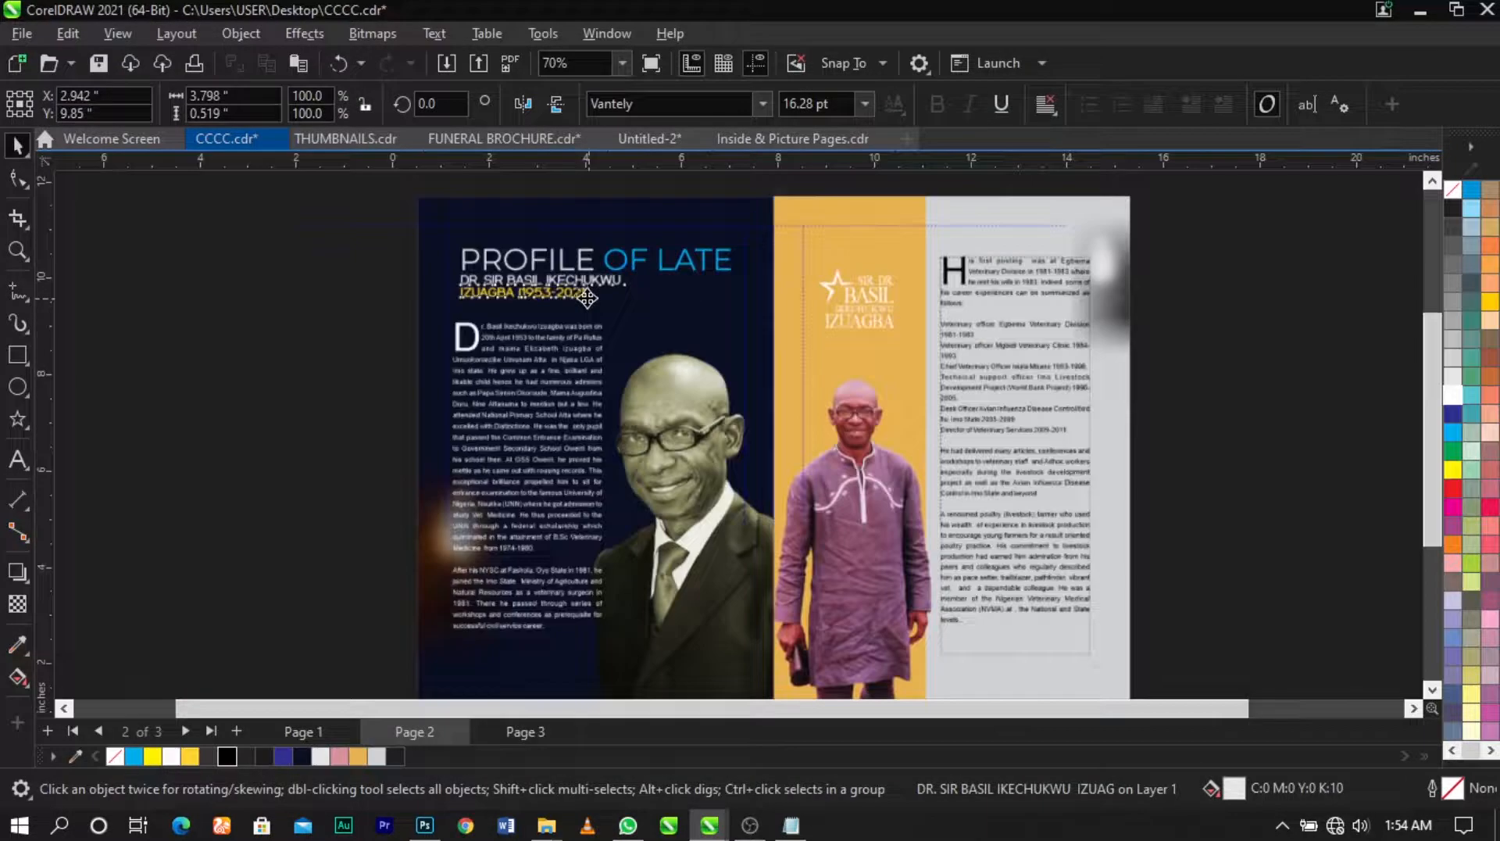
{"action": "key", "text": "Page_Down"}
{"action": "key", "text": "ctrl+v"}
{"action": "left_click_drag", "start_coordinate": [555, 289], "coordinate": [391, 330]}
Step: Zoom in on the heading and portrait, then fit page 3 and check its background rectangle
{"action": "key", "text": "z"}
{"action": "left_click_drag", "start_coordinate": [332, 233], "coordinate": [1055, 592]}
{"action": "key", "text": "space"}
{"action": "left_click", "coordinate": [1159, 462]}
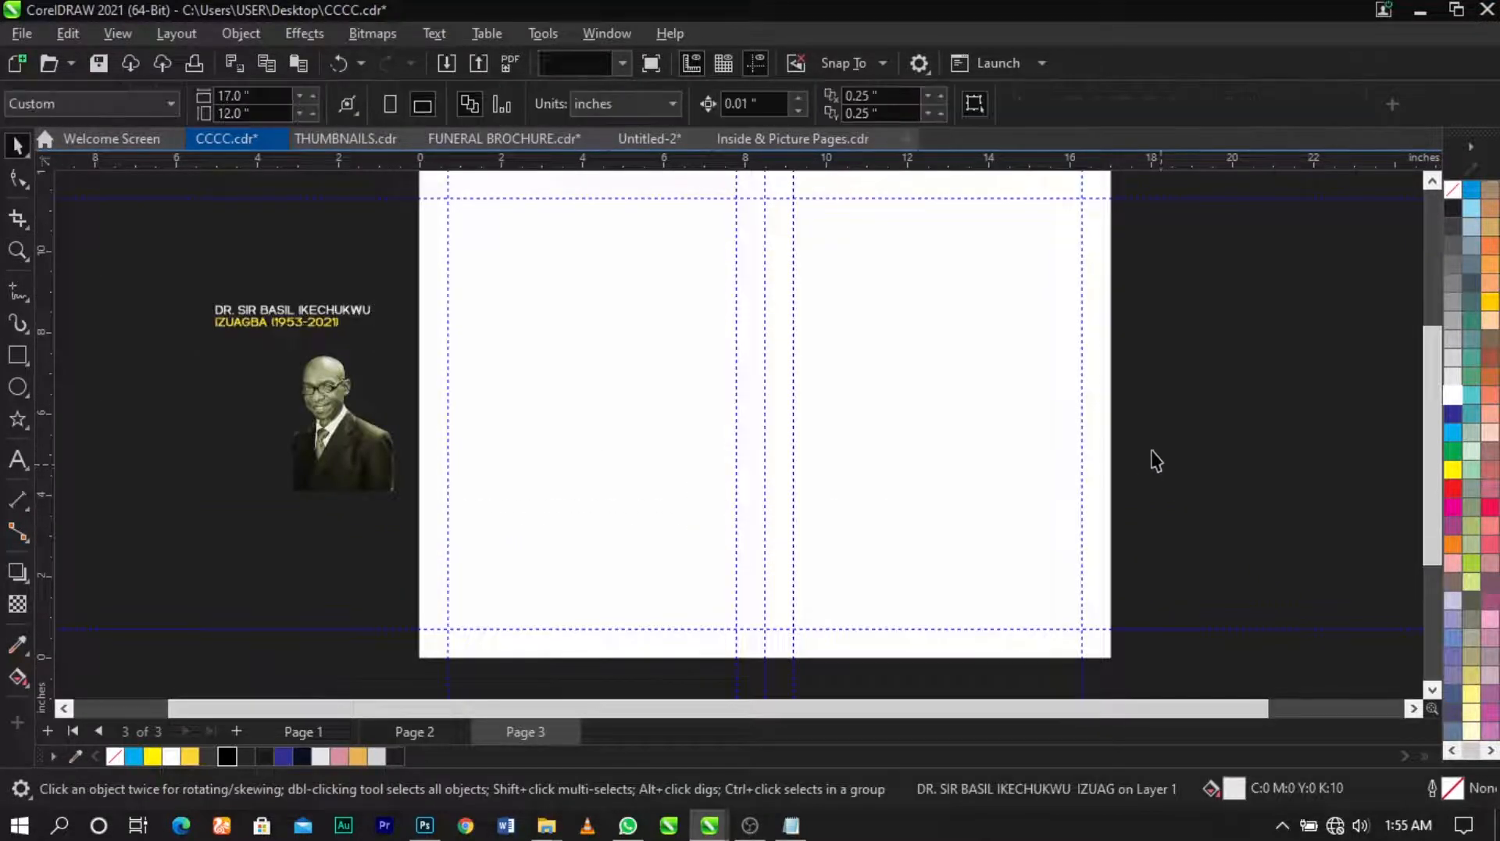
{"action": "left_click", "coordinate": [579, 357]}
{"action": "scroll", "coordinate": [1055, 403], "scroll_direction": "down", "scroll_amount": 1}
{"action": "key", "text": "z"}
{"action": "left_click_drag", "start_coordinate": [432, 197], "coordinate": [1143, 627]}
{"action": "key", "text": "space"}
{"action": "left_click", "coordinate": [1249, 514]}
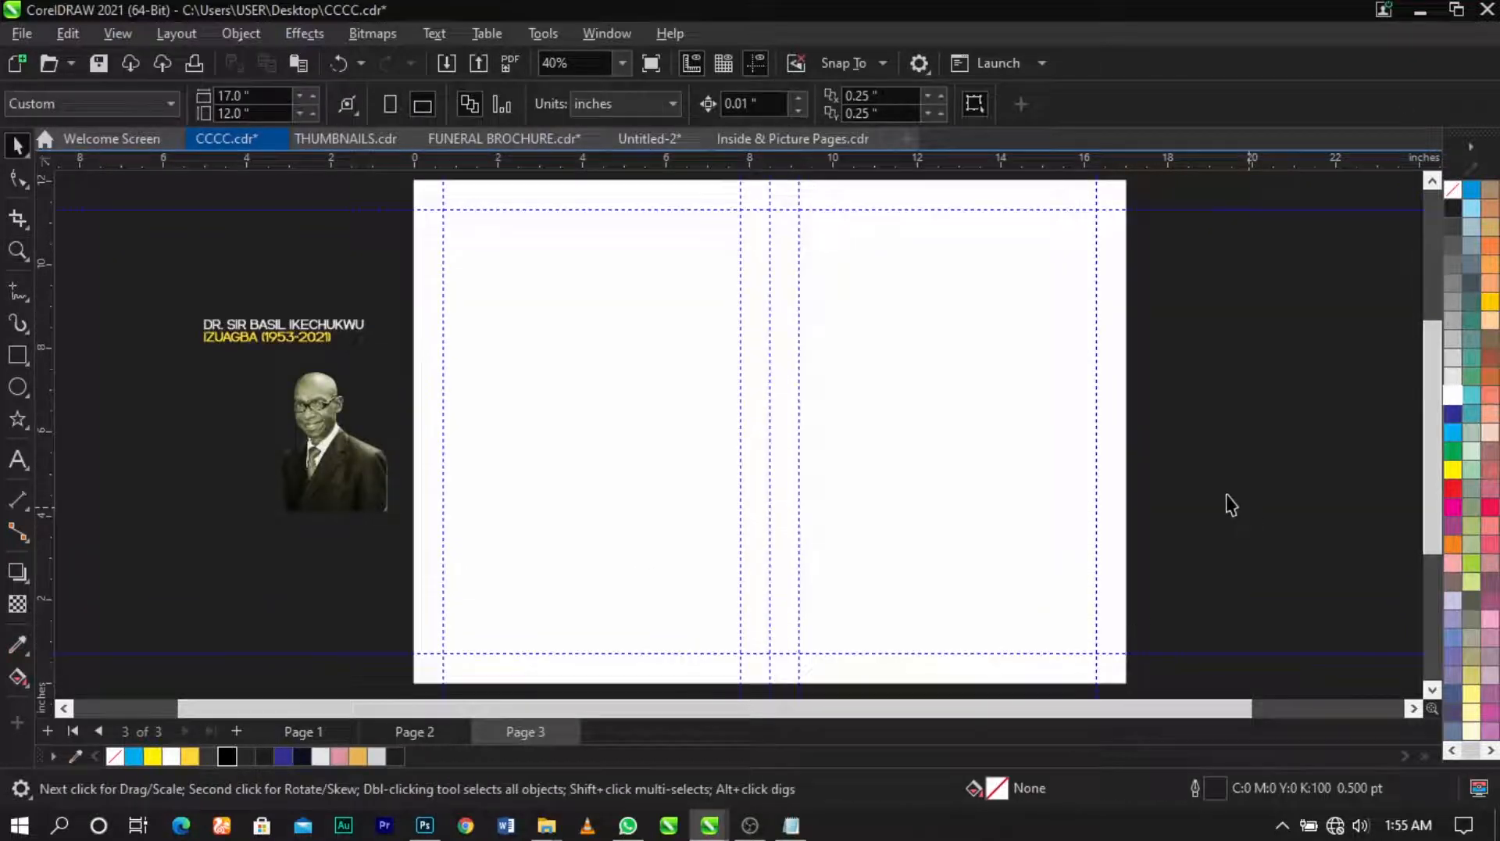
{"action": "left_click", "coordinate": [592, 429]}
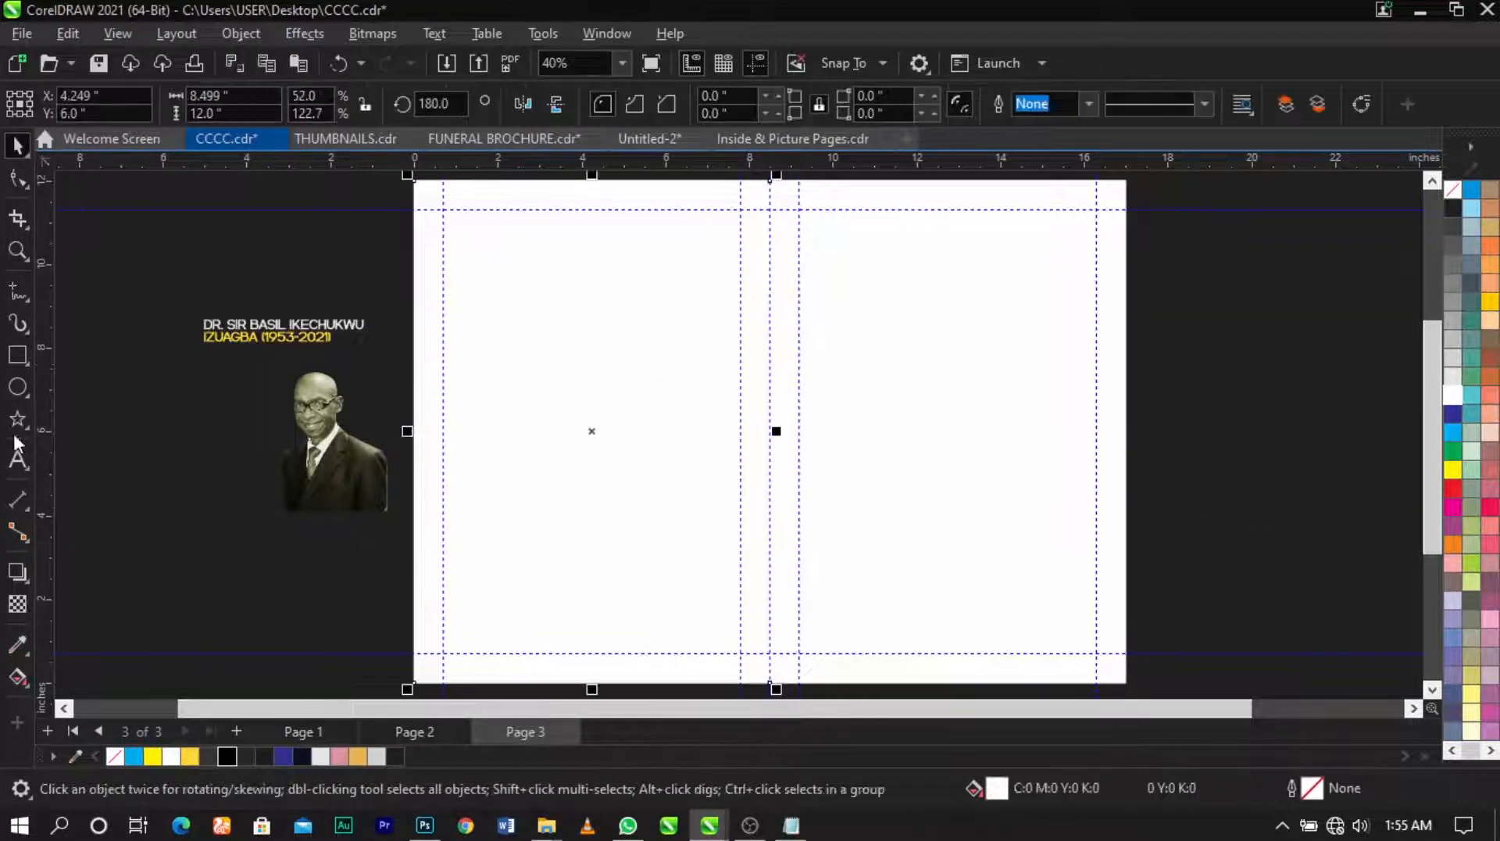
{"action": "left_click", "coordinate": [162, 491]}
Step: Select the right-hand paragraph text frame on page 2 for copying
{"action": "key", "text": "Page_Up"}
{"action": "left_click", "coordinate": [985, 422]}
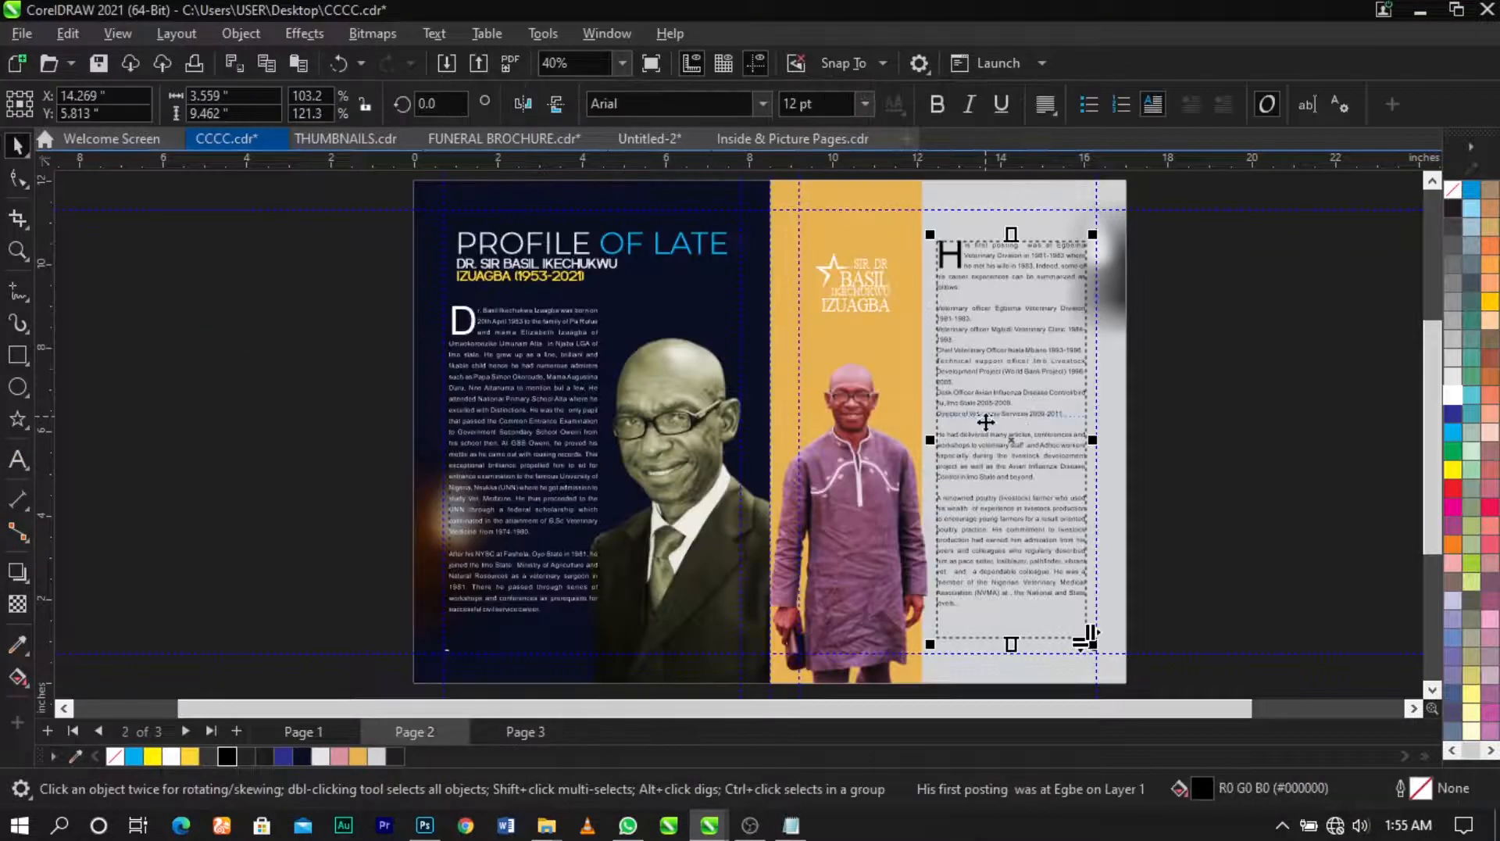
{"action": "key", "text": "Page_Down"}
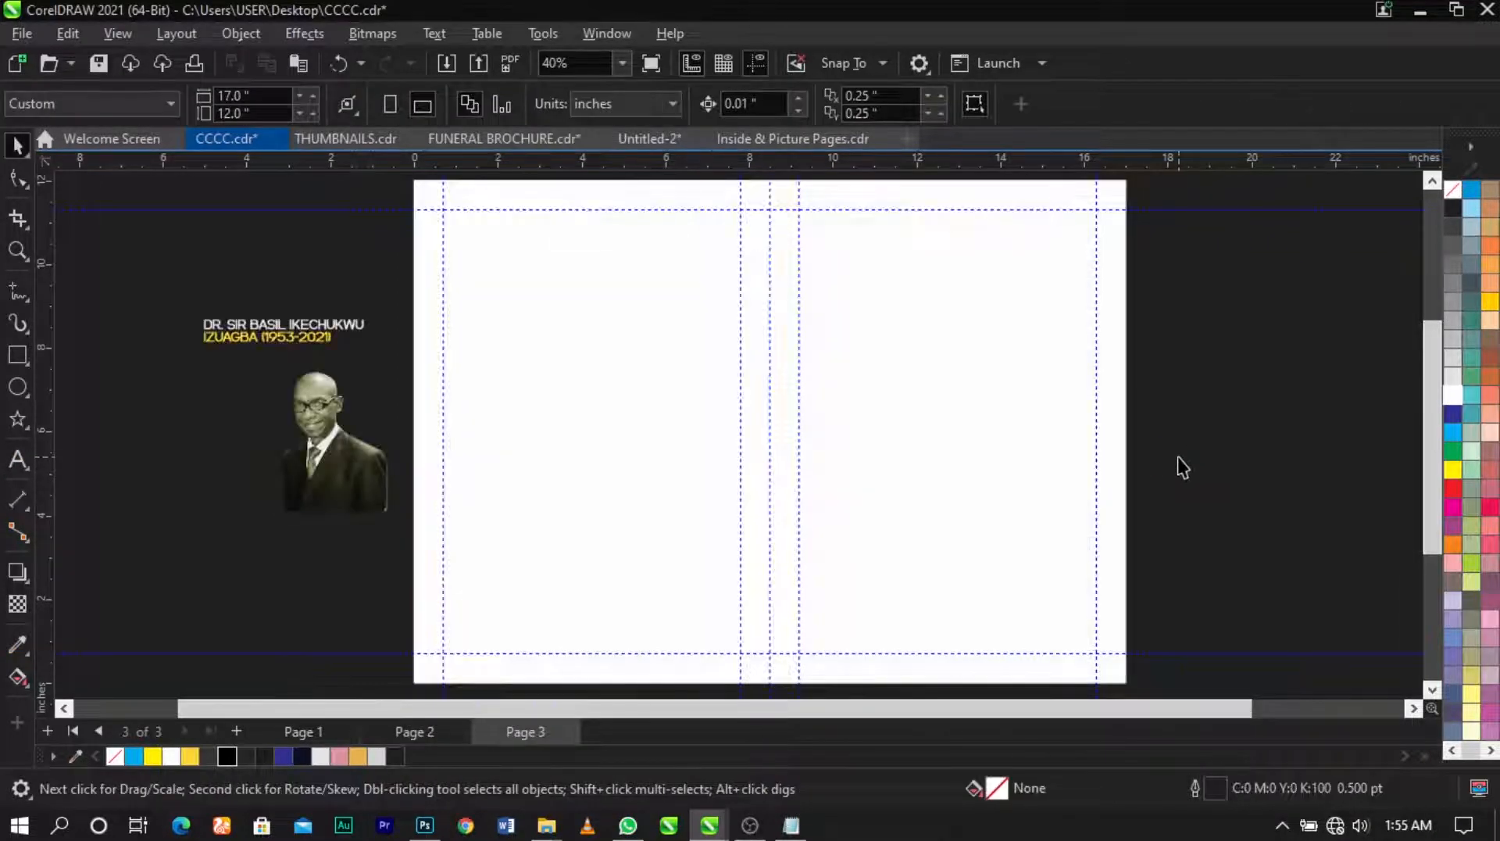
{"action": "key", "text": "Page_Up"}
{"action": "left_click", "coordinate": [1038, 466]}
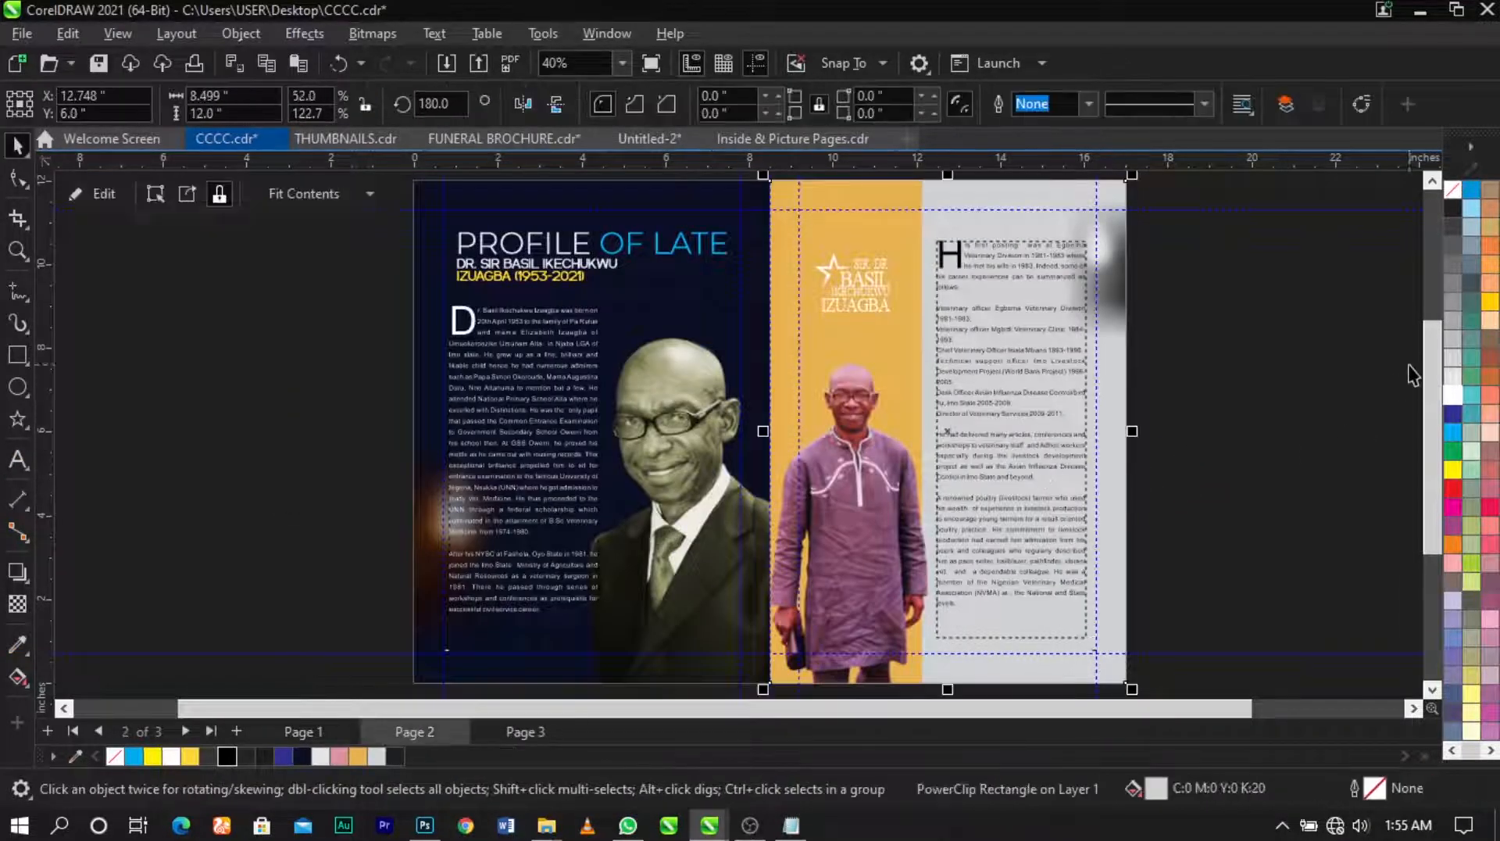
Step: Paste the copied paragraph frame onto page 3's left half and delete all its text
{"action": "left_click", "coordinate": [1288, 382]}
{"action": "key", "text": "Page_Down"}
{"action": "key", "text": "ctrl+v"}
{"action": "left_click_drag", "start_coordinate": [971, 402], "coordinate": [564, 396]}
{"action": "double_click", "coordinate": [595, 568]}
{"action": "key", "text": "ctrl+a"}
{"action": "key", "text": "Delete"}
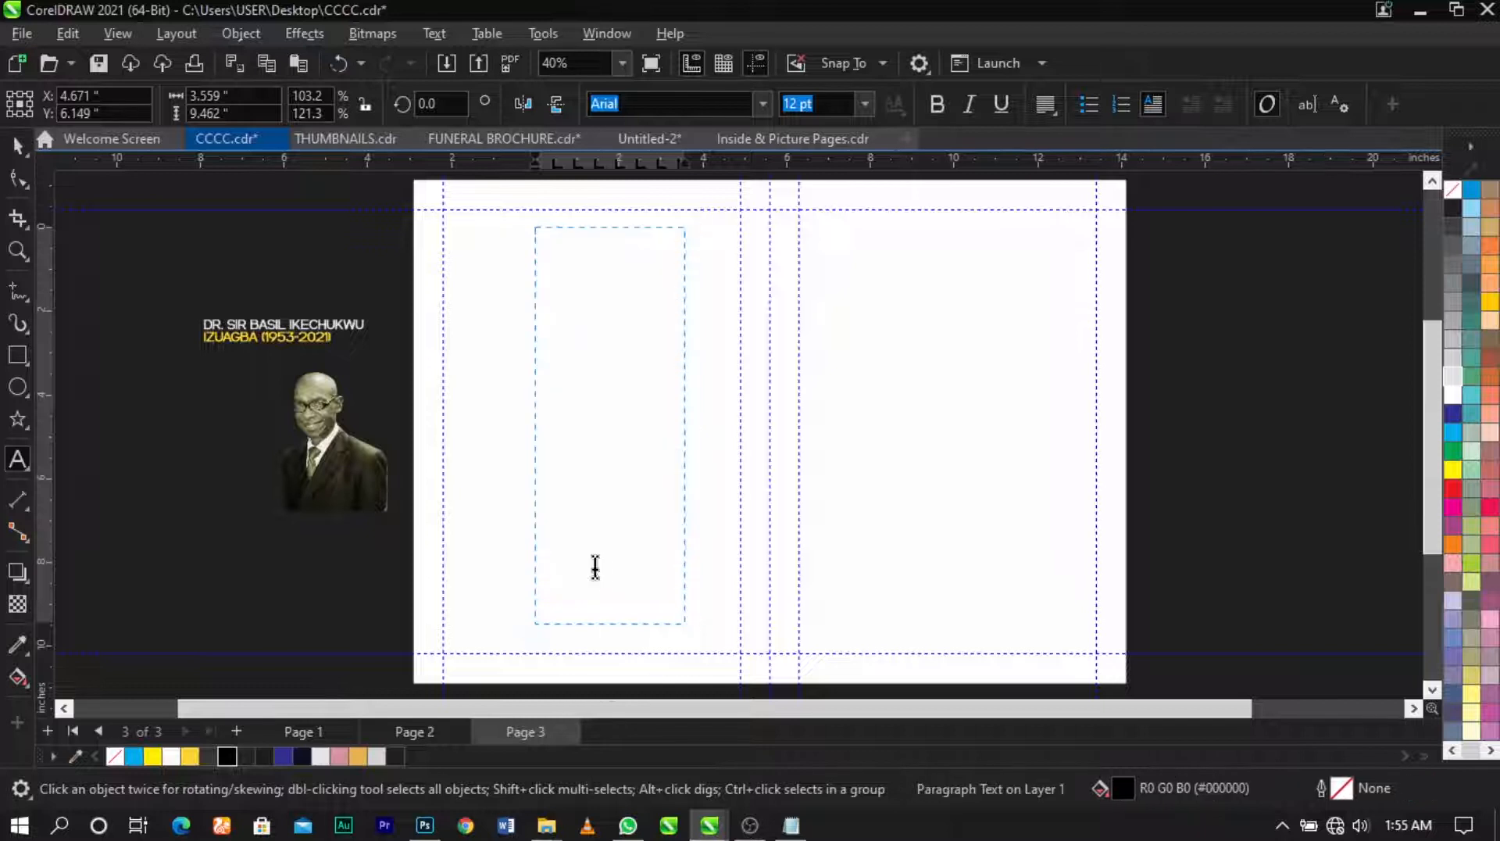
{"action": "key", "text": "ctrl+space"}
Step: Resize the empty frame: shorten its bottom, widen it rightward, and shift it into place
{"action": "left_click_drag", "start_coordinate": [608, 627], "coordinate": [594, 337]}
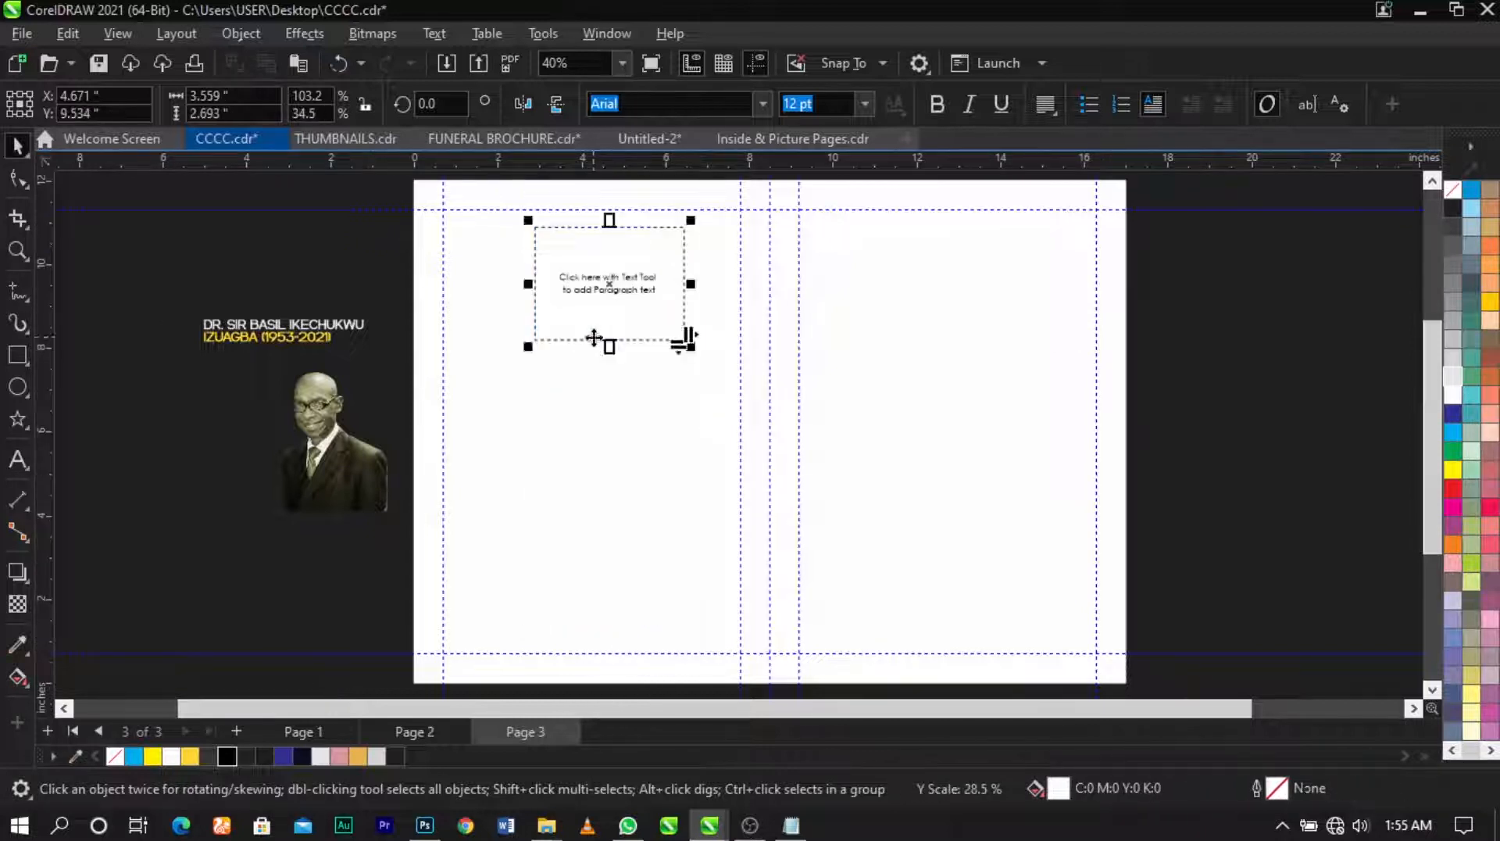
{"action": "key", "text": "F2"}
{"action": "left_click_drag", "start_coordinate": [379, 184], "coordinate": [928, 461]}
{"action": "left_click_drag", "start_coordinate": [663, 405], "coordinate": [536, 465]}
{"action": "left_click_drag", "start_coordinate": [677, 425], "coordinate": [864, 433]}
{"action": "left_click", "coordinate": [600, 403]}
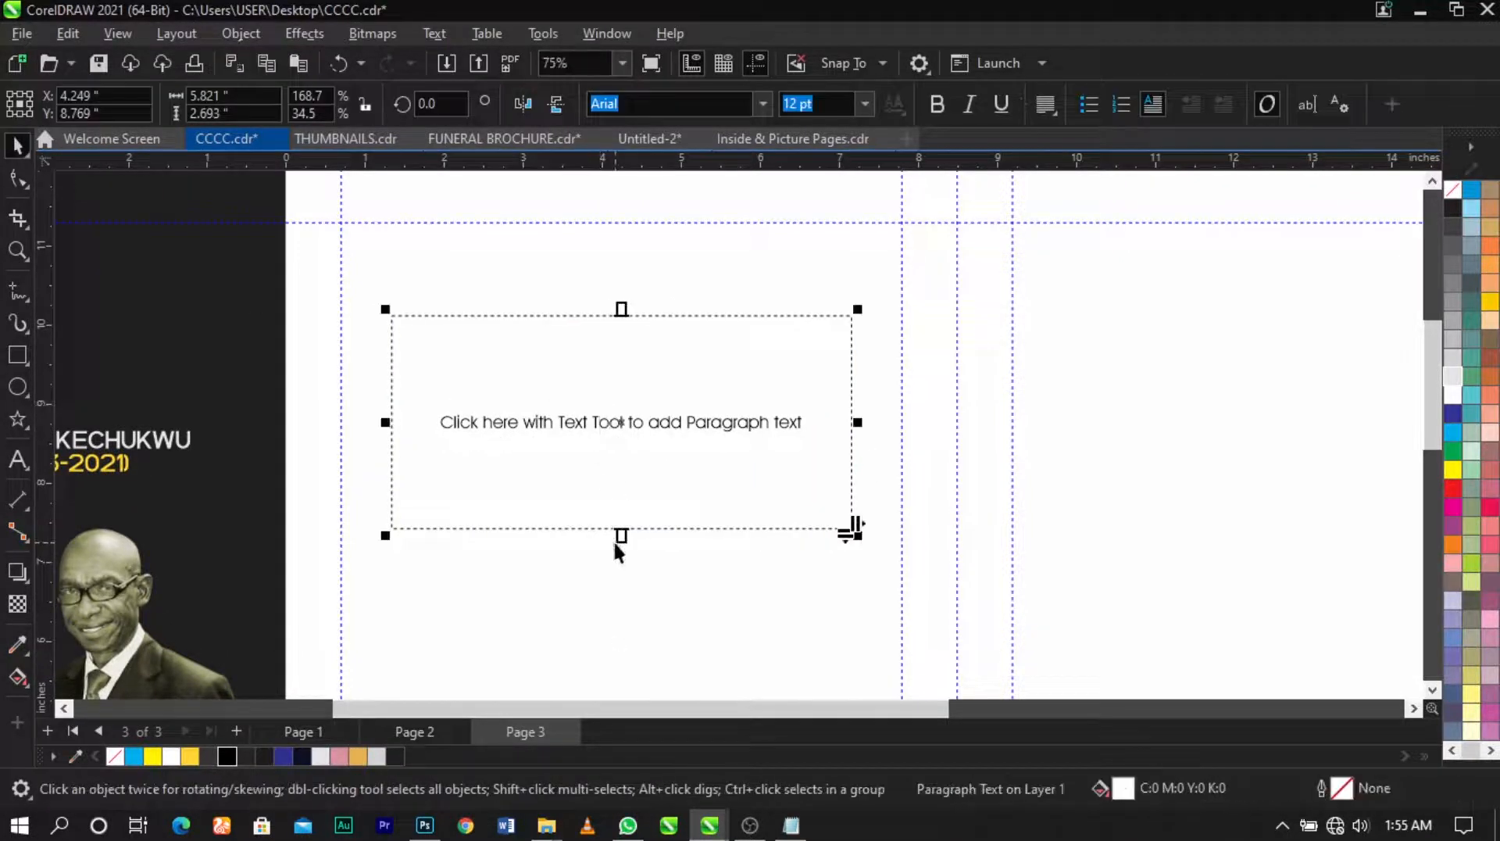
{"action": "left_click_drag", "start_coordinate": [621, 536], "coordinate": [627, 582]}
{"action": "left_click", "coordinate": [740, 628], "text": "shift"}
{"action": "left_click", "coordinate": [237, 378]}
{"action": "left_click_drag", "start_coordinate": [615, 465], "coordinate": [584, 419]}
Step: Nudge the frame up and wider near the top of the left panel, then fit the page in view
{"action": "left_click", "coordinate": [589, 611], "text": "shift"}
{"action": "left_click", "coordinate": [181, 354]}
{"action": "left_click_drag", "start_coordinate": [861, 421], "coordinate": [870, 421]}
{"action": "left_click", "coordinate": [729, 583], "text": "shift"}
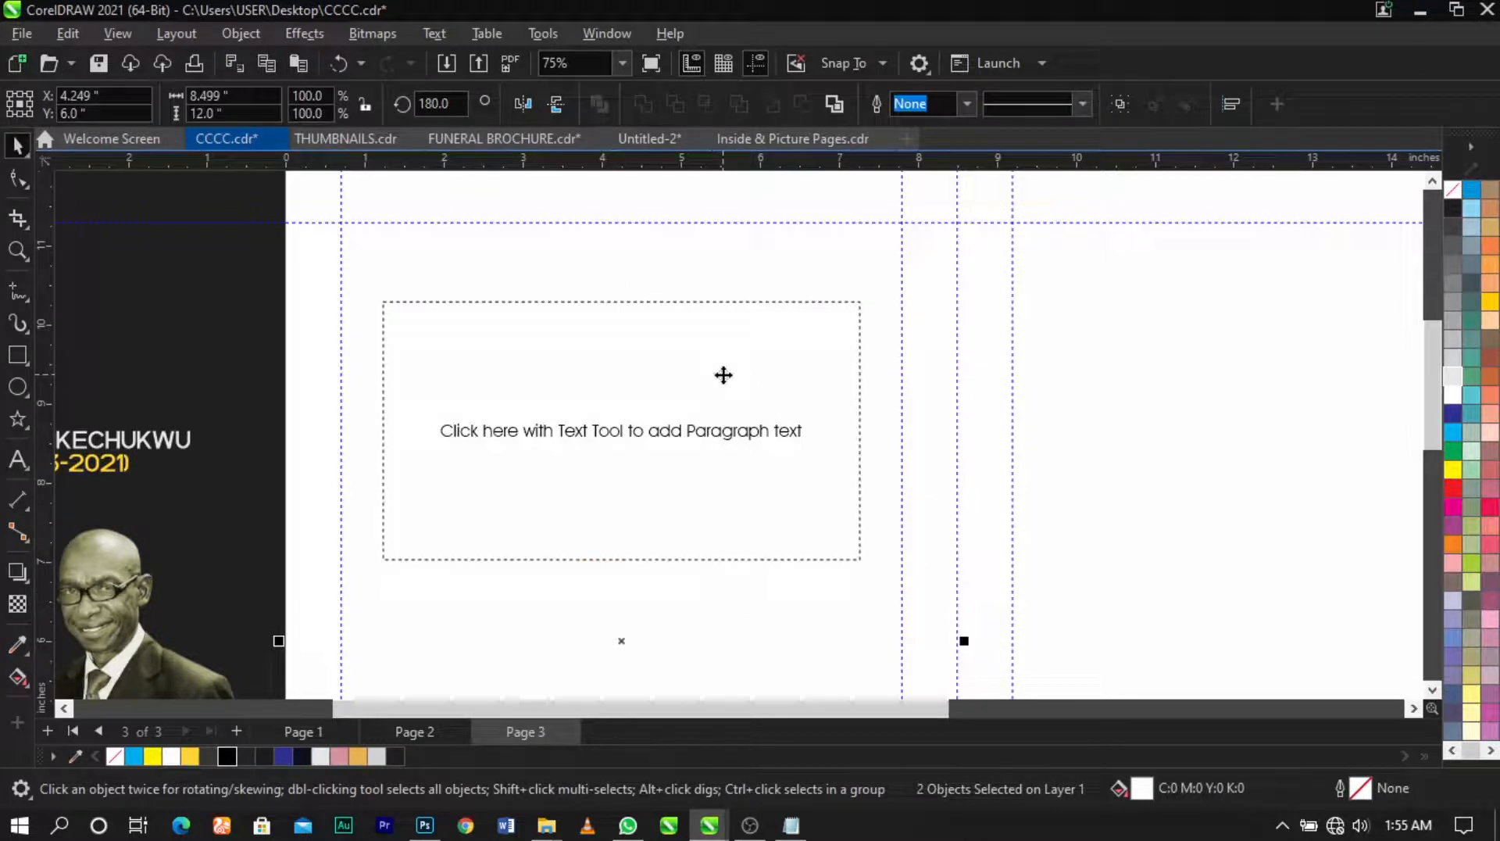
{"action": "scroll", "coordinate": [719, 372], "scroll_direction": "down", "scroll_amount": 3}
{"action": "left_click", "coordinate": [431, 287]}
{"action": "key", "text": "F2"}
{"action": "left_click_drag", "start_coordinate": [426, 276], "coordinate": [1088, 658]}
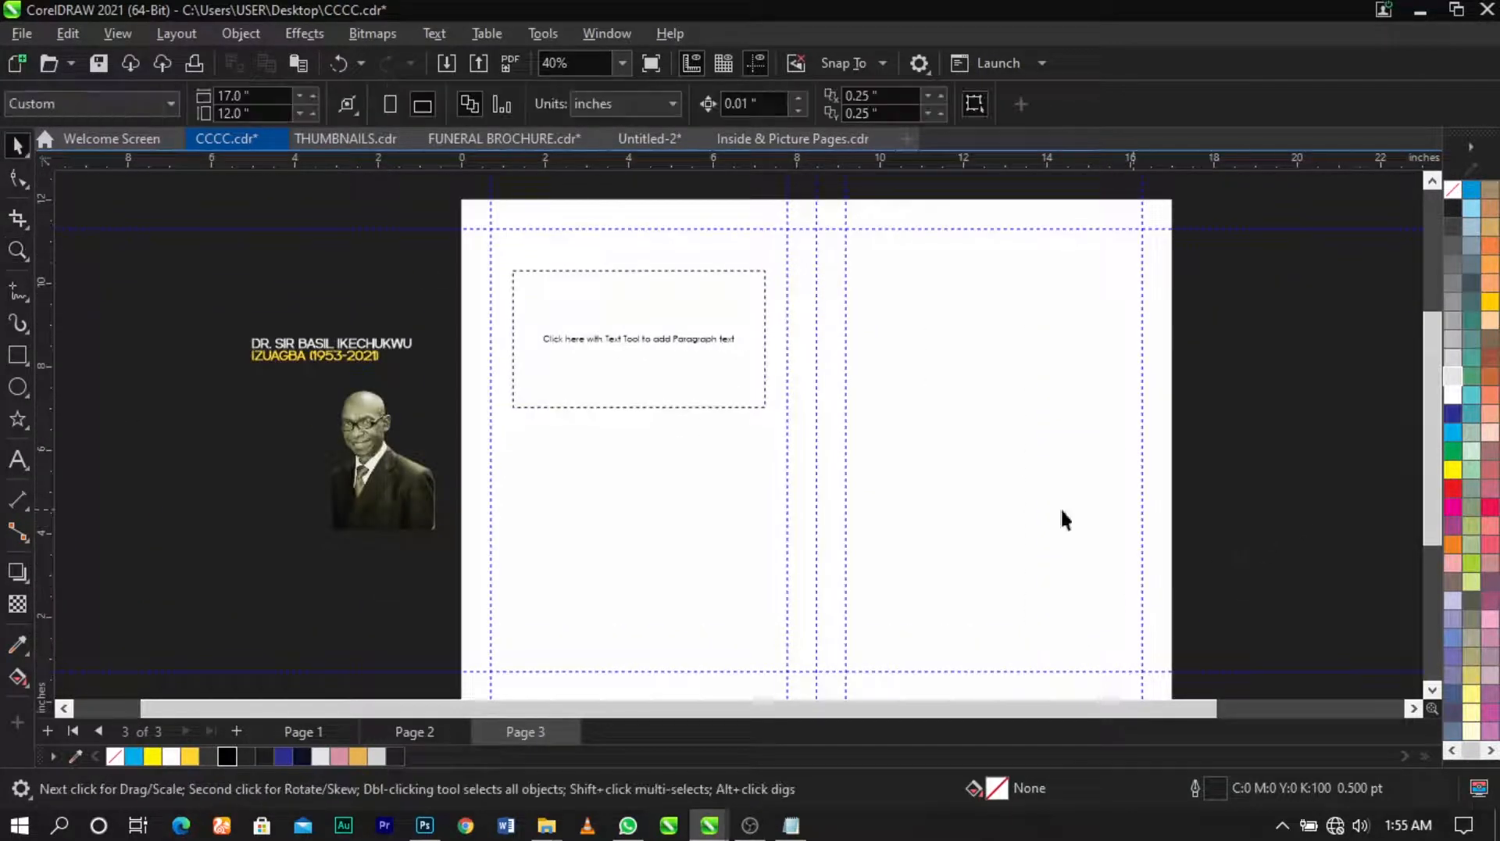
{"action": "left_click", "coordinate": [791, 825]}
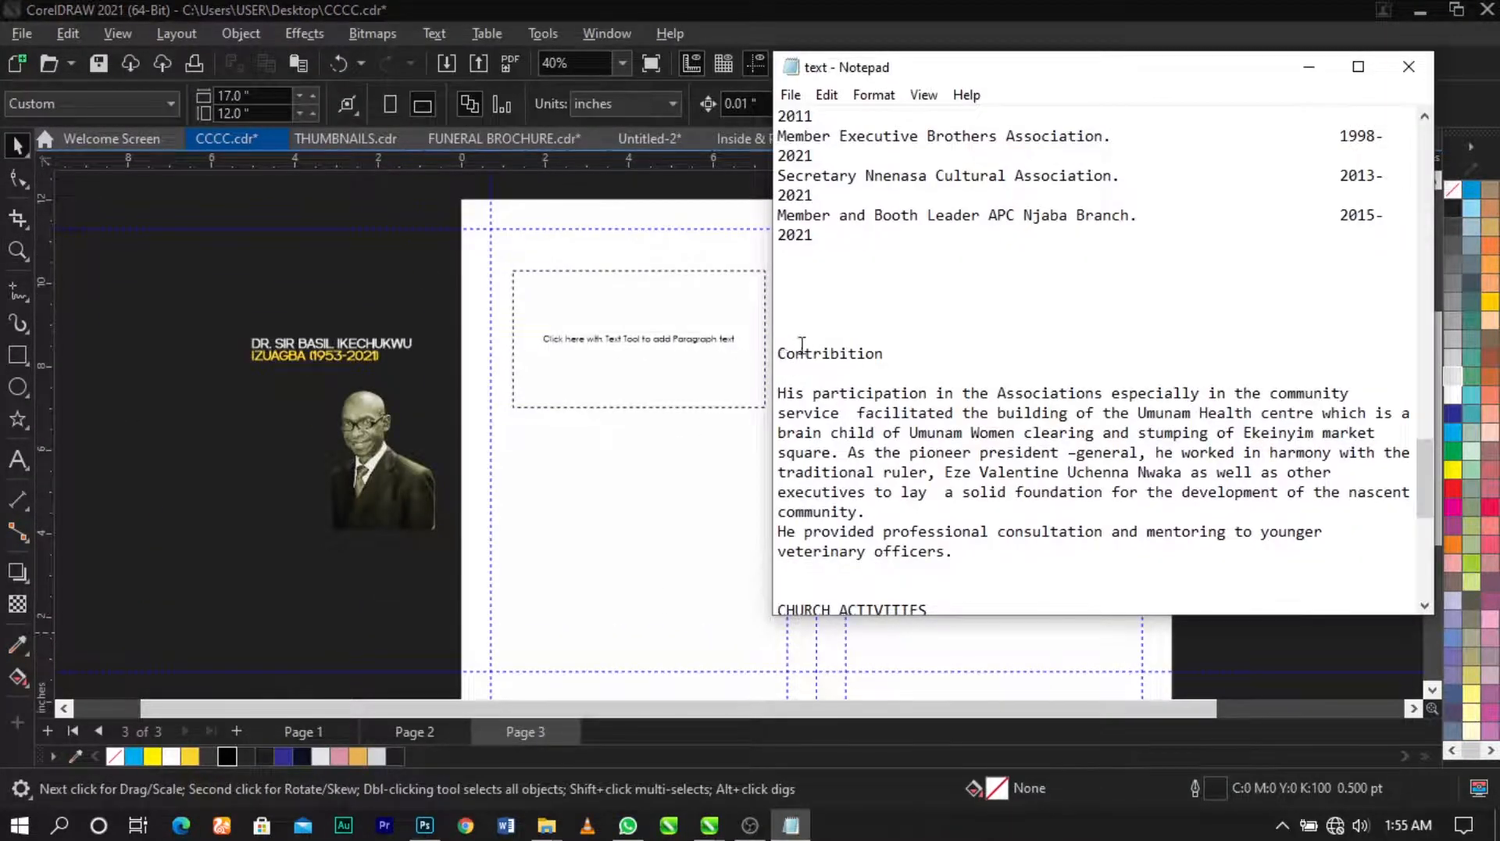
Step: Copy the Community Service section with its roles and years from the Notepad file
{"action": "scroll", "coordinate": [802, 344], "scroll_direction": "up", "scroll_amount": 10}
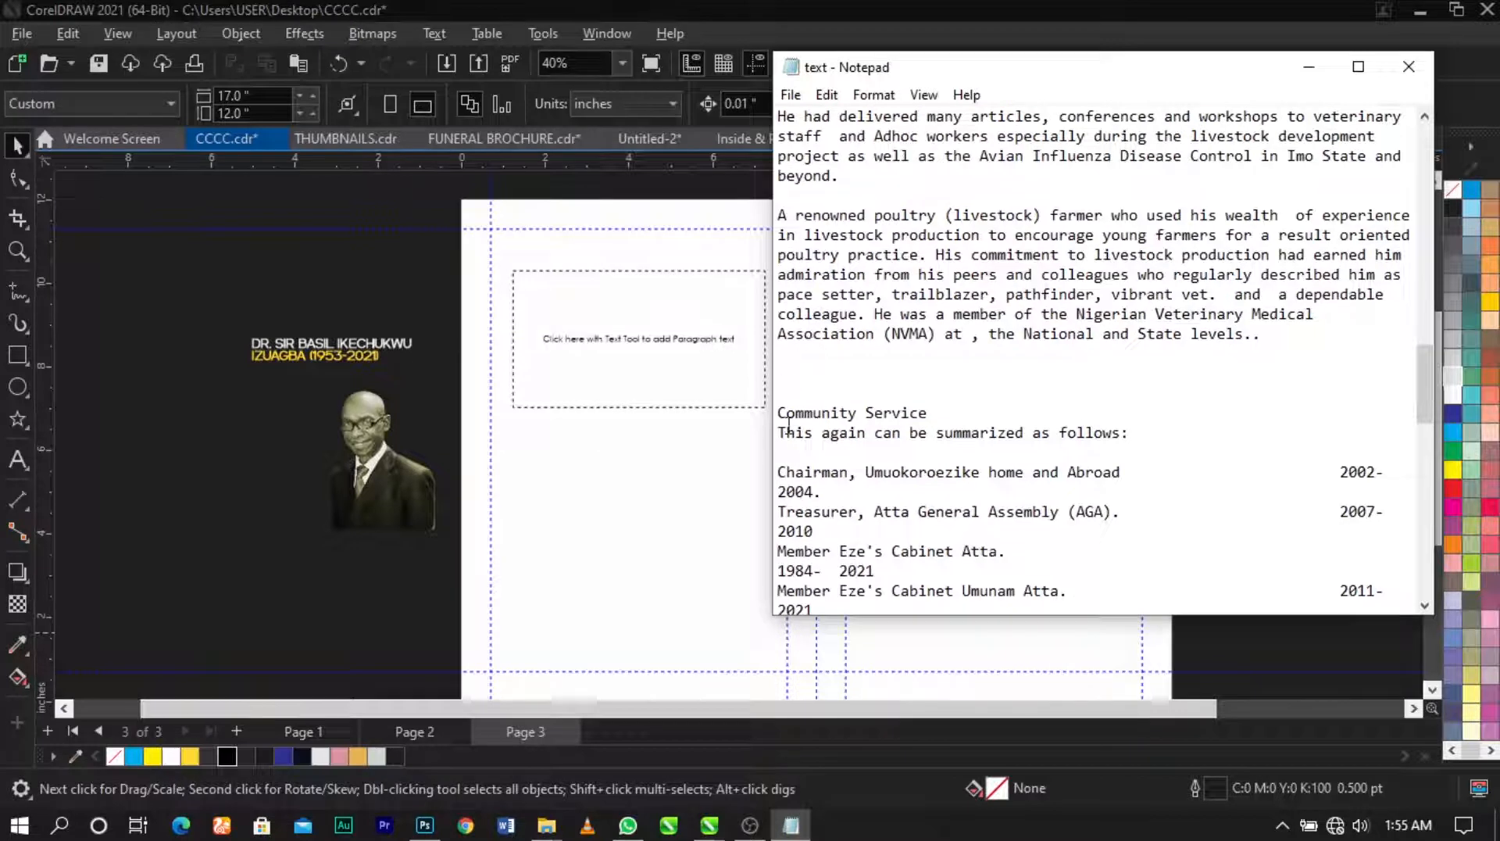
{"action": "left_click_drag", "start_coordinate": [779, 414], "coordinate": [1072, 294]}
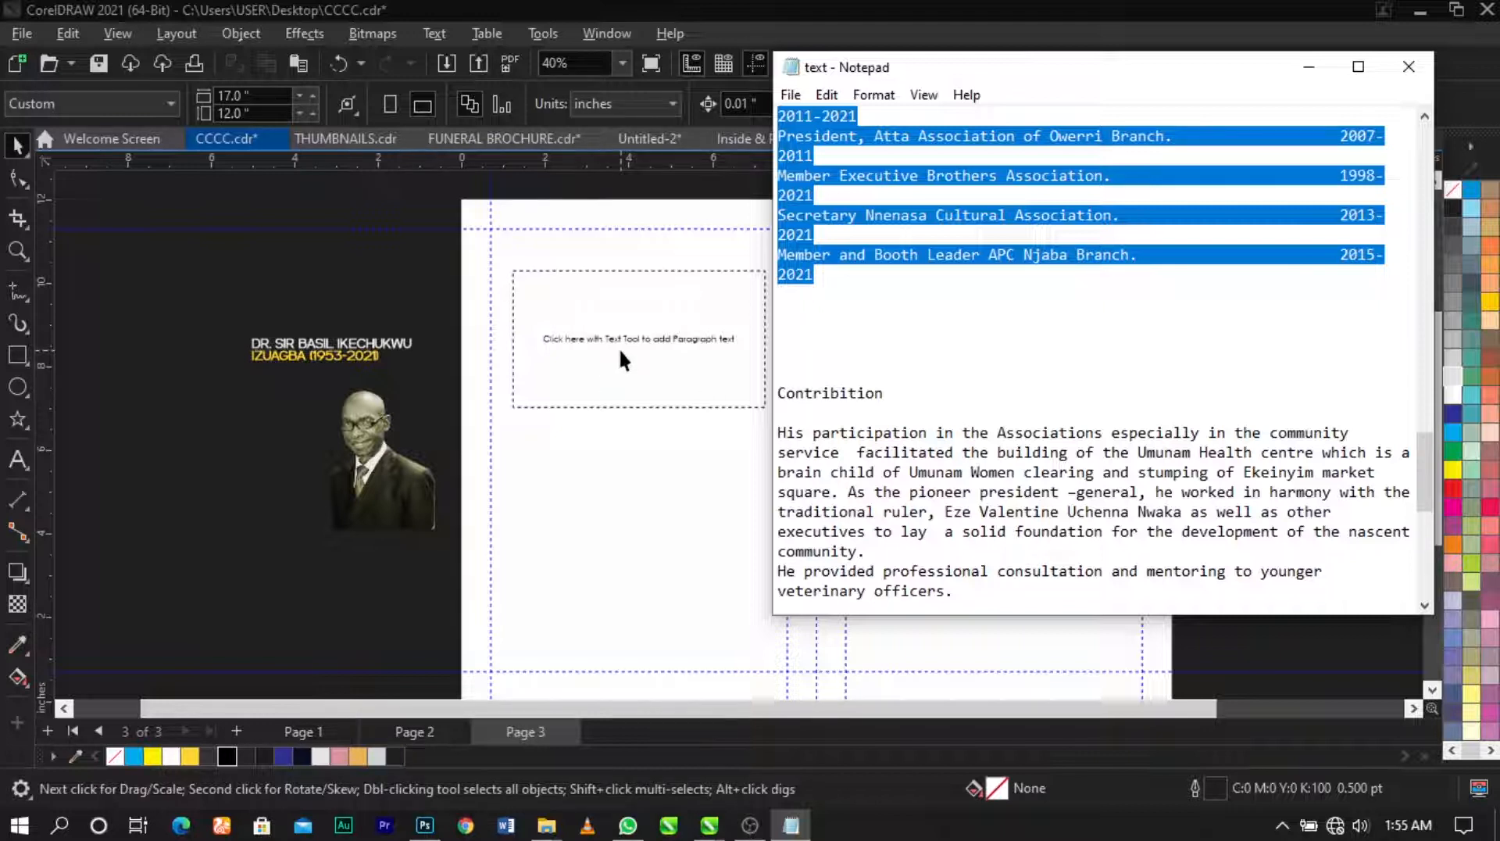
{"action": "left_click", "coordinate": [623, 328]}
{"action": "double_click", "coordinate": [623, 326]}
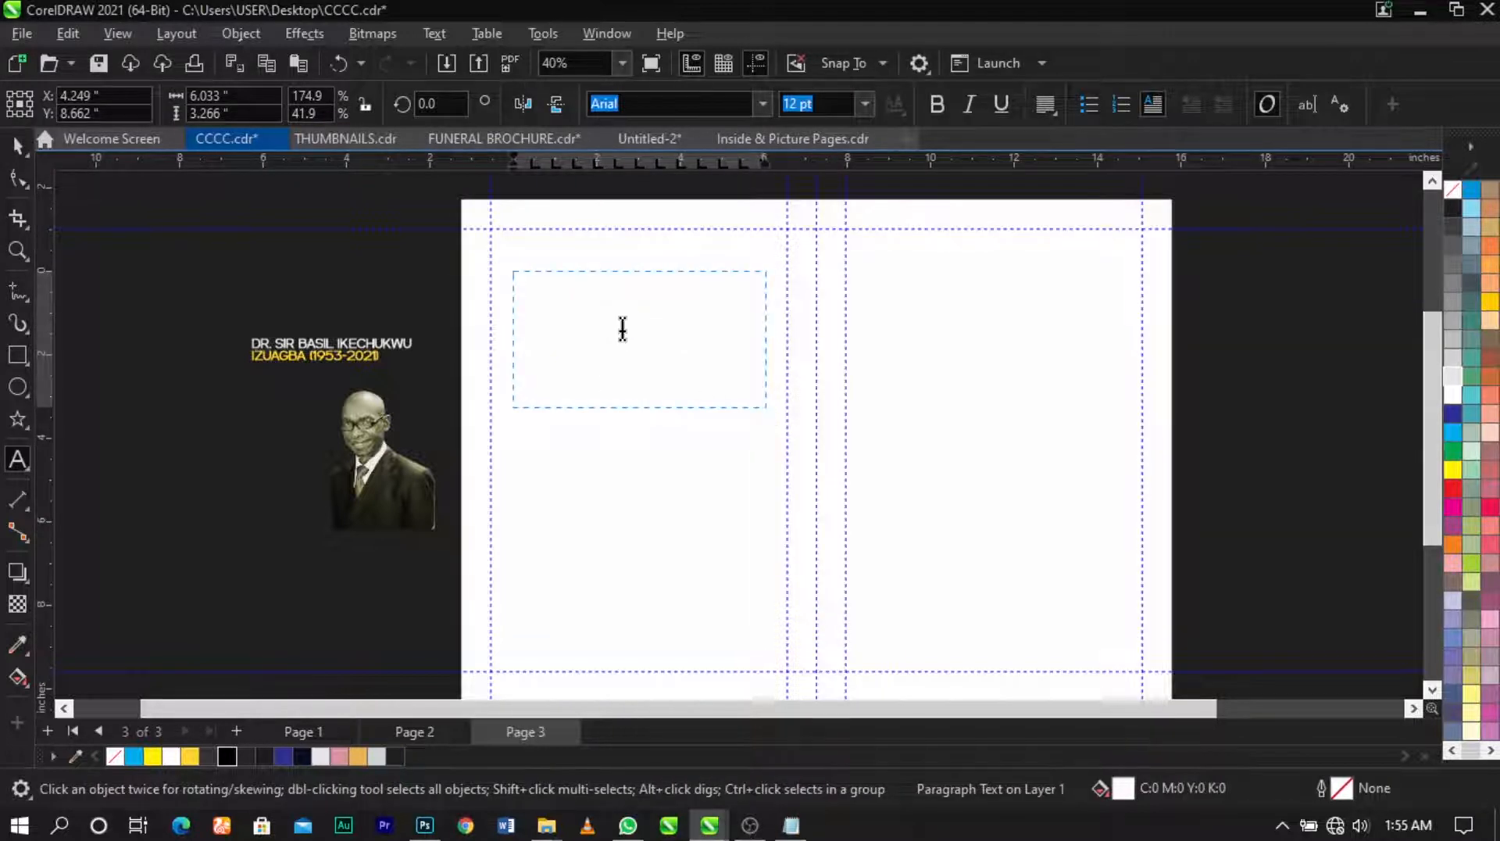
Step: Paste the Community Service text into the page 3 frame and make it black
{"action": "key", "text": "ctrl+v"}
{"action": "key", "text": "ctrl+space"}
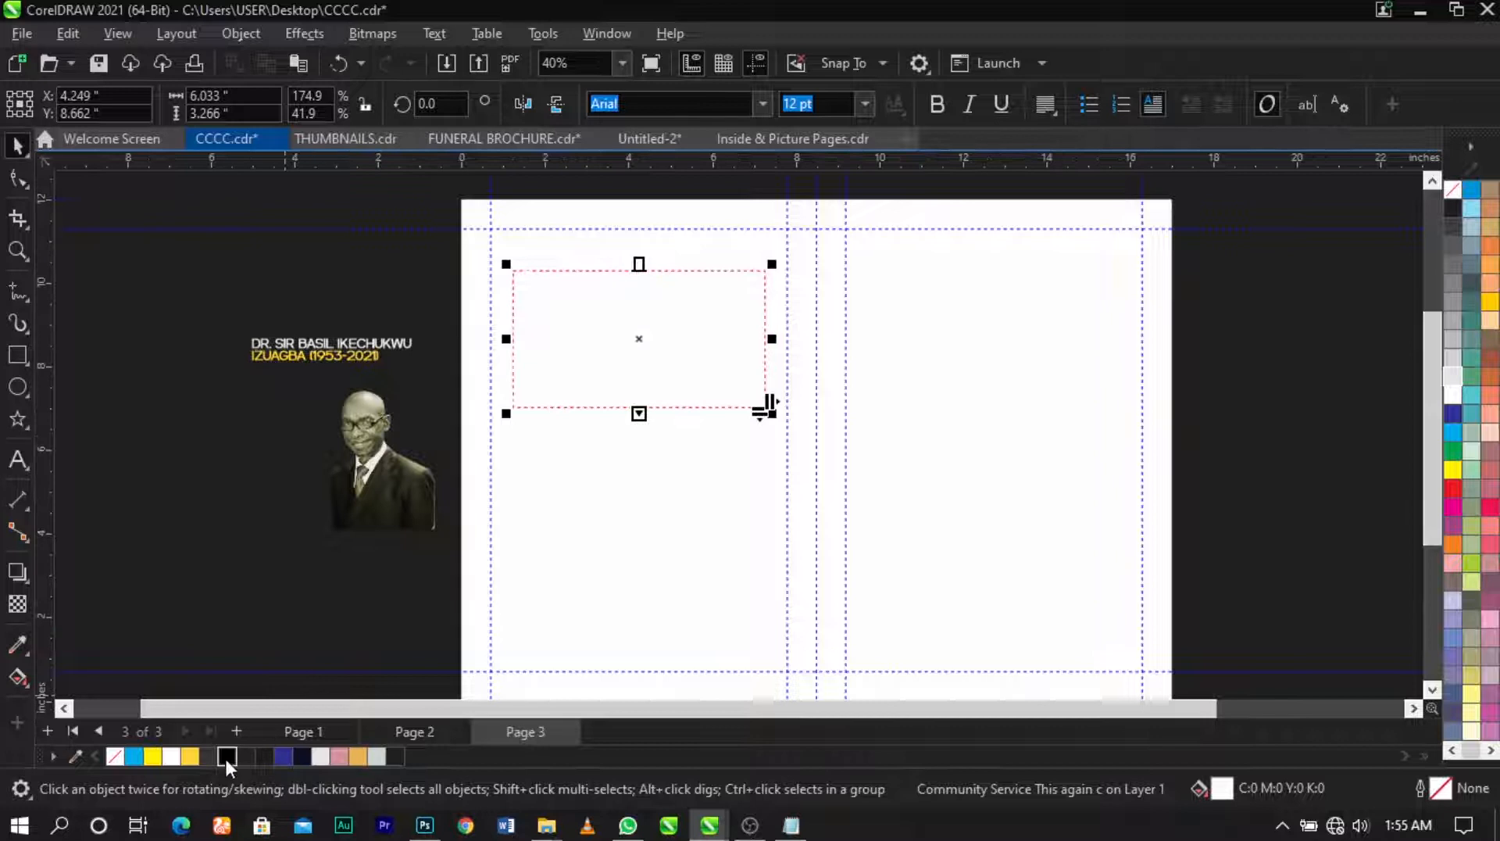
{"action": "left_click", "coordinate": [226, 758]}
{"action": "left_click", "coordinate": [459, 342]}
{"action": "key", "text": "z"}
{"action": "left_click_drag", "start_coordinate": [301, 225], "coordinate": [1008, 499]}
{"action": "key", "text": "space"}
{"action": "scroll", "coordinate": [667, 302], "scroll_direction": "up", "scroll_amount": 1}
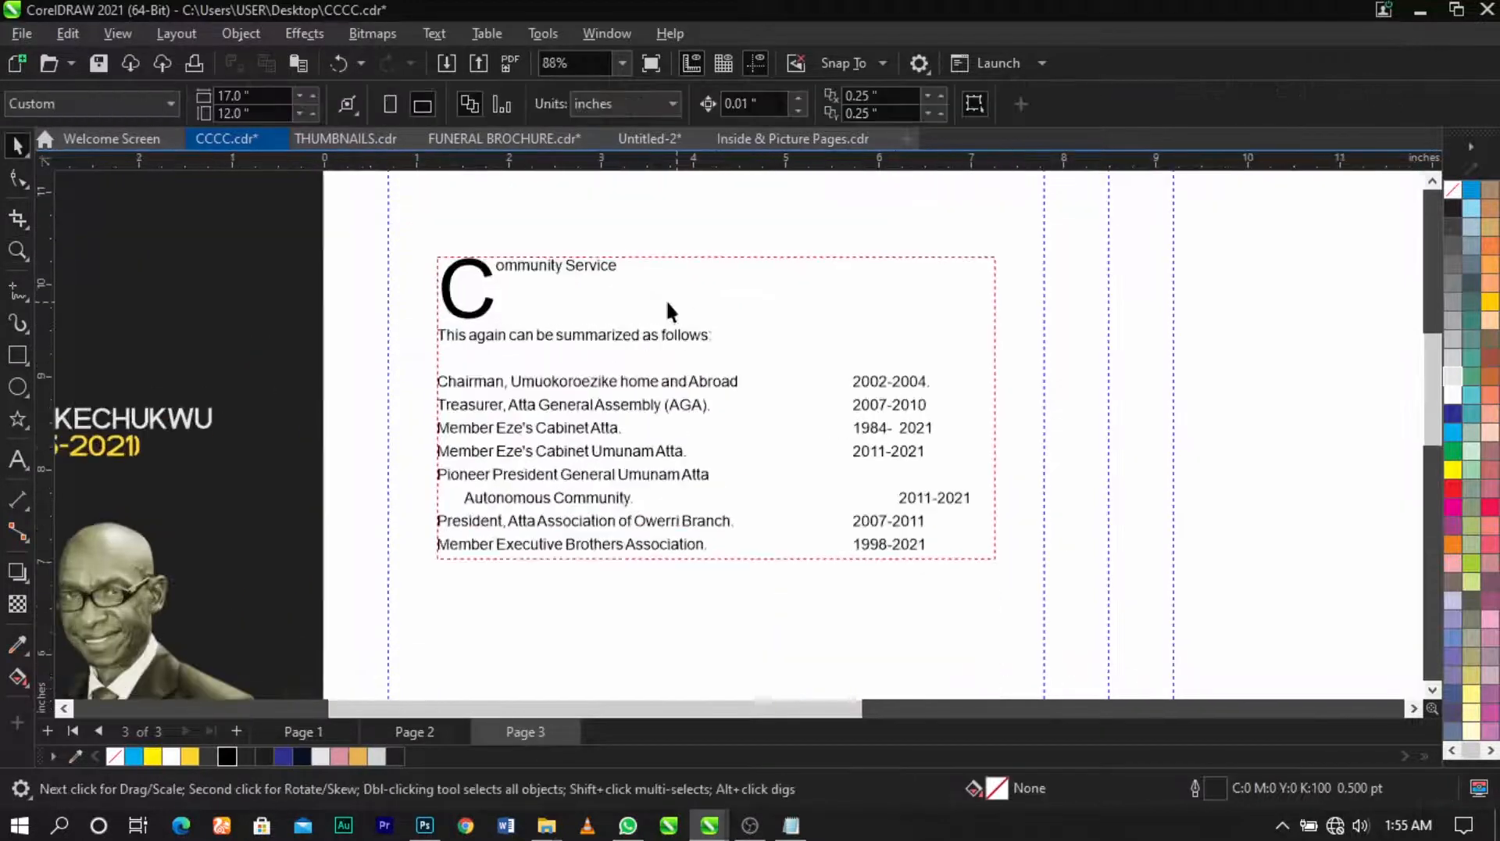
{"action": "left_click", "coordinate": [669, 309]}
Step: Remove the drop cap and delete the heading and intro lines from the frame
{"action": "left_click", "coordinate": [1153, 103]}
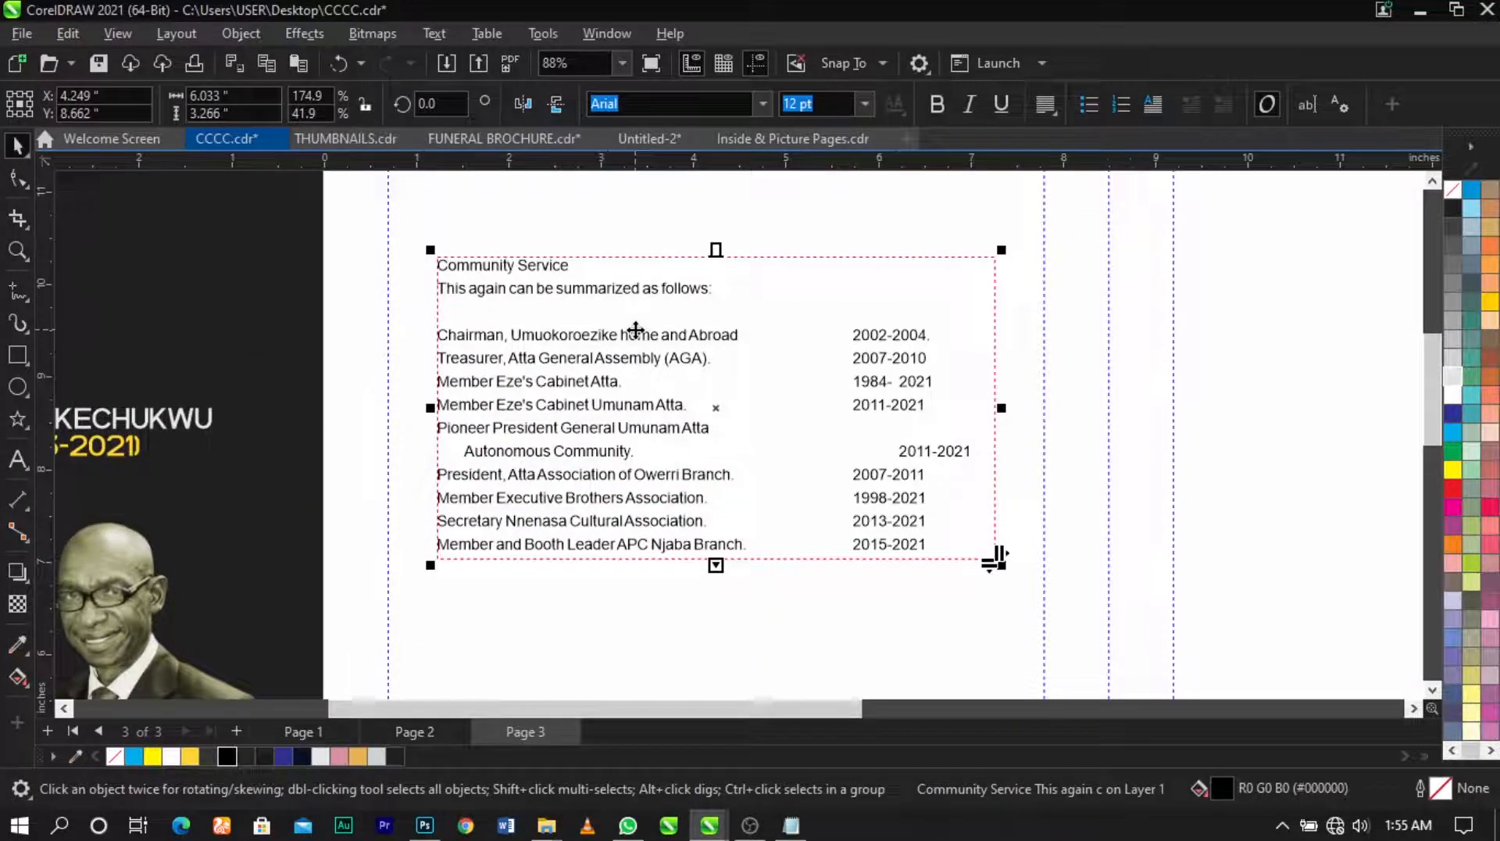
{"action": "double_click", "coordinate": [597, 274]}
{"action": "left_click_drag", "start_coordinate": [570, 266], "coordinate": [430, 274]}
{"action": "left_click_drag", "start_coordinate": [712, 291], "coordinate": [425, 266]}
{"action": "key", "text": "Delete"}
{"action": "key", "text": "Delete"}
{"action": "key", "text": "Delete"}
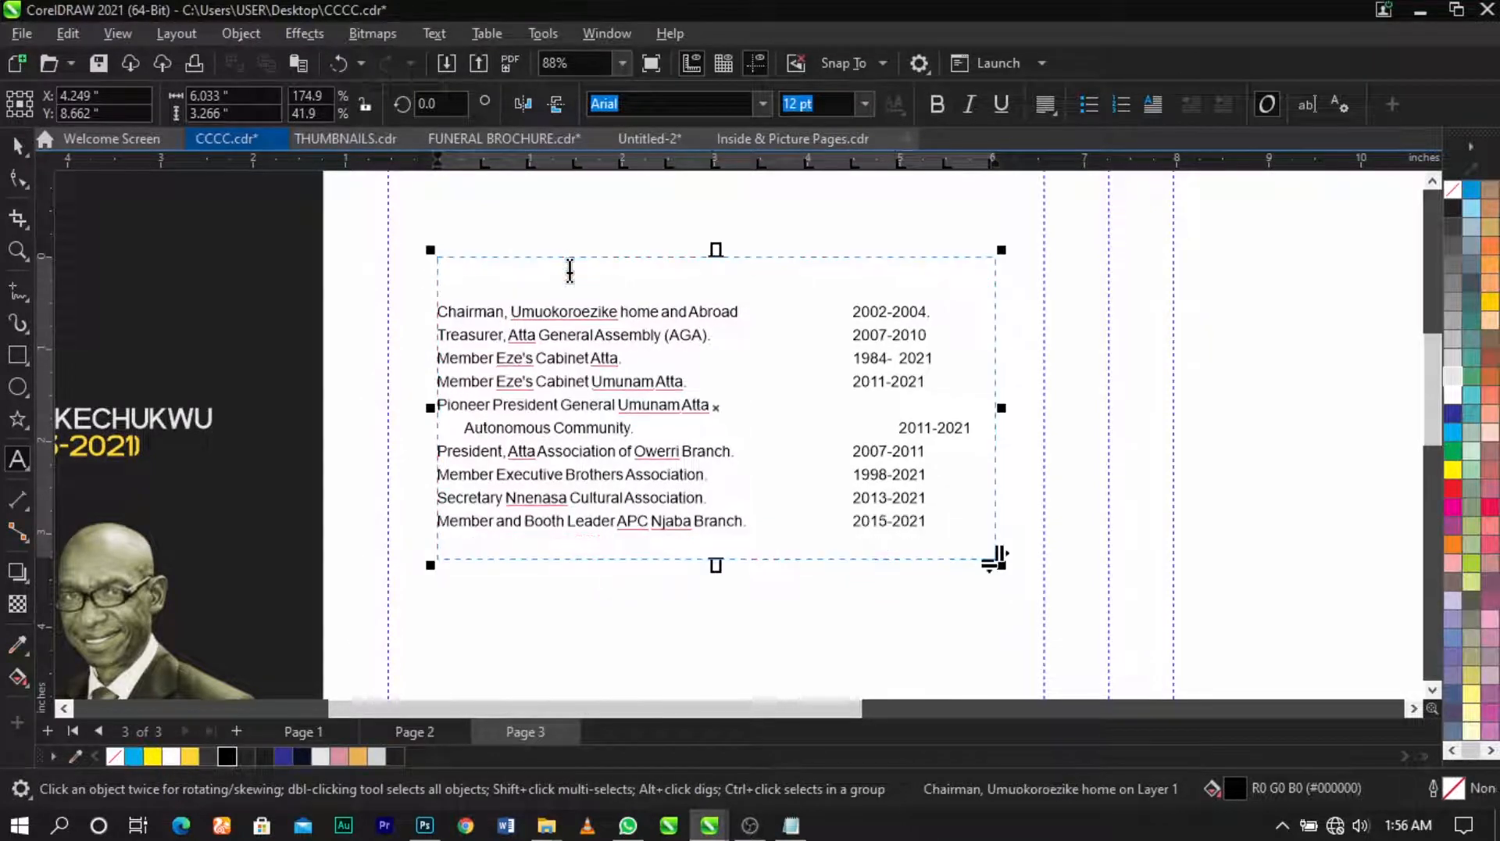
Step: Paste the Community Service heading and intro lines as a new text object above the list
{"action": "left_click", "coordinate": [14, 140]}
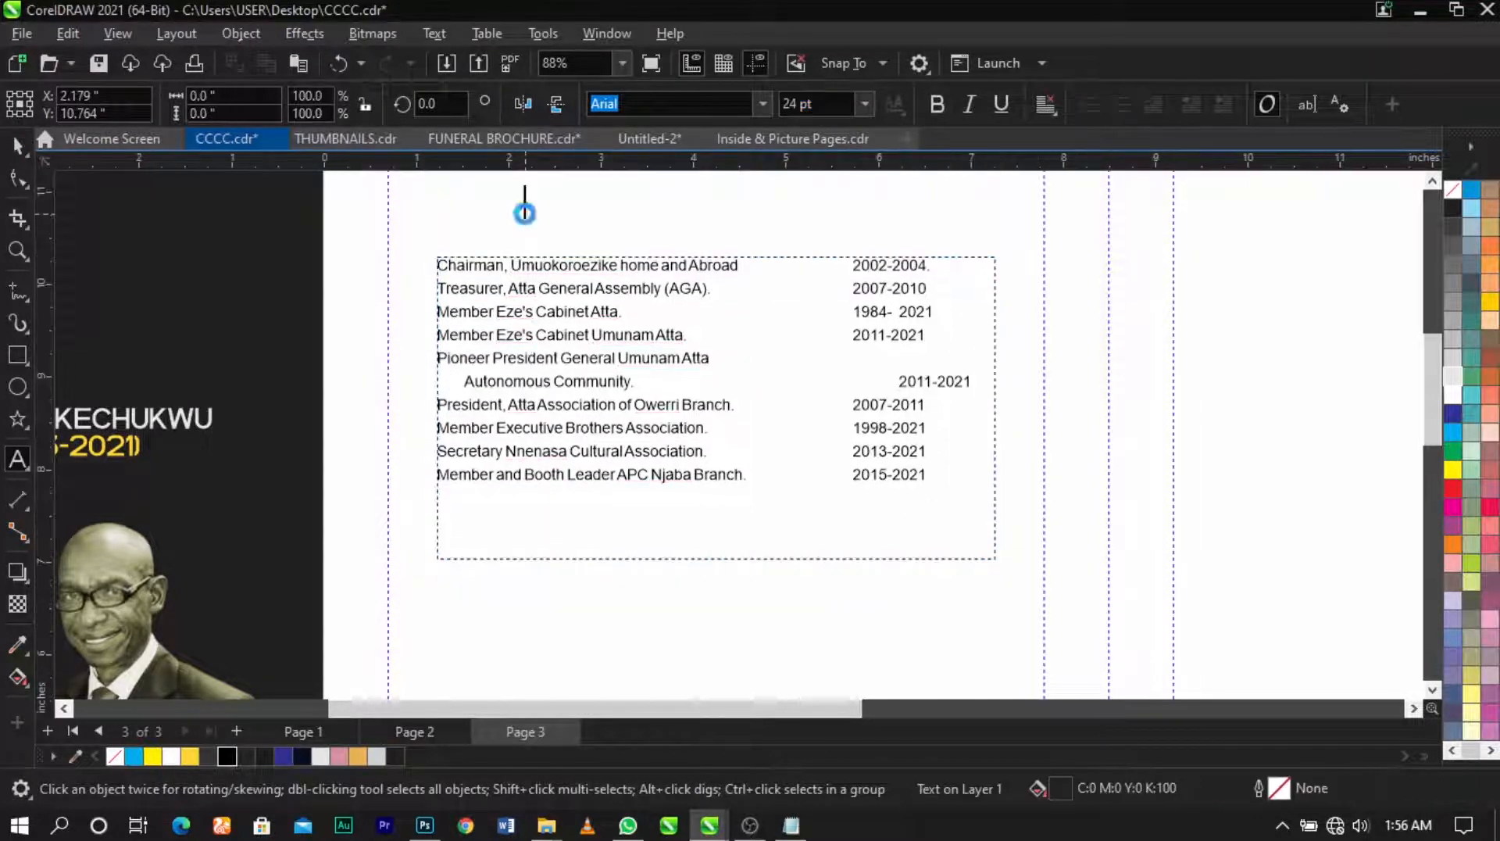
{"action": "key", "text": "ctrl+v"}
{"action": "left_click", "coordinate": [1044, 110]}
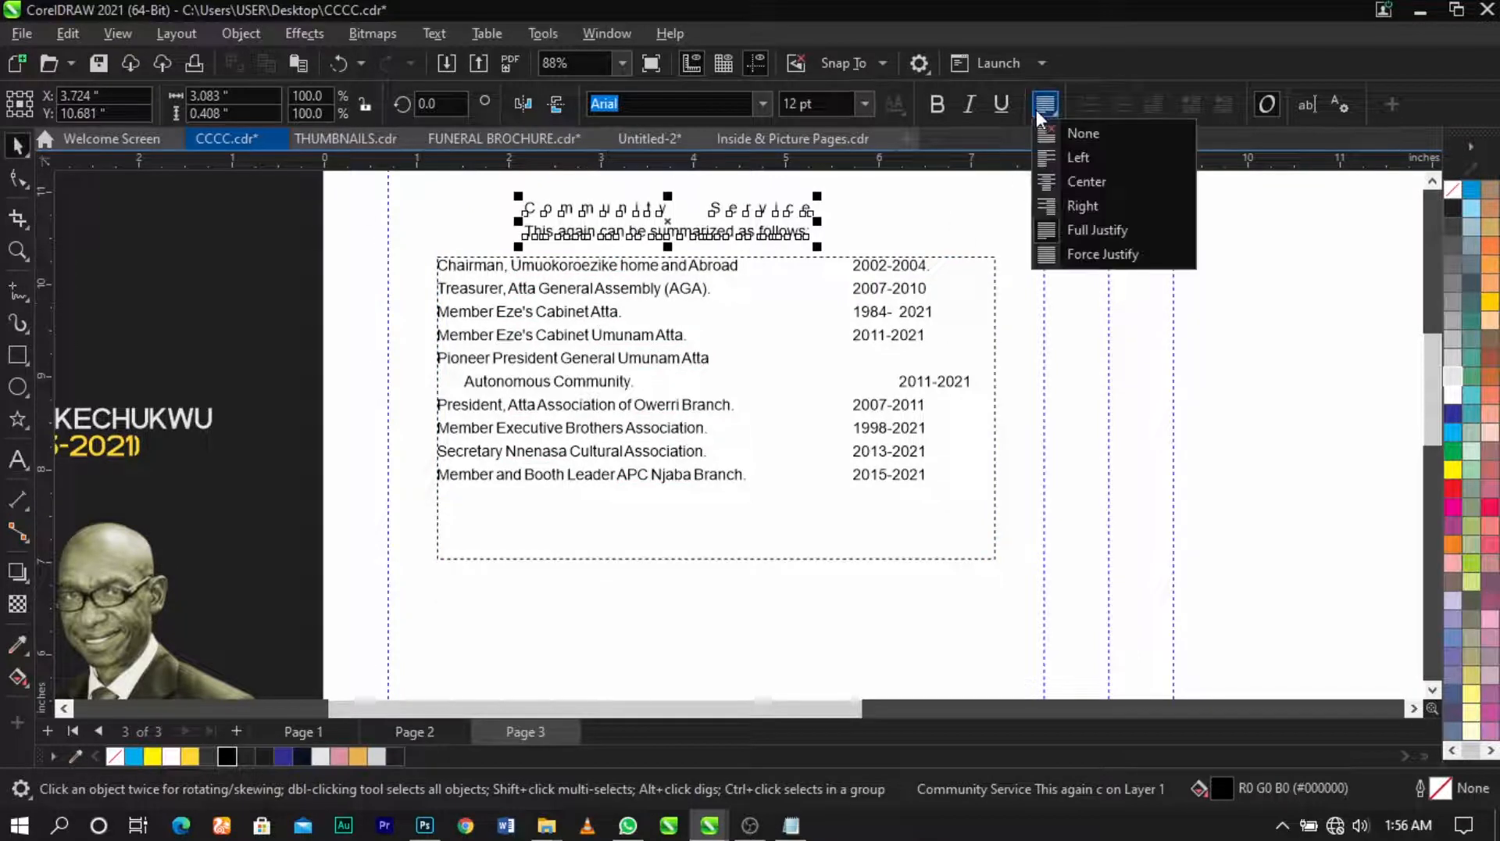
{"action": "left_click", "coordinate": [600, 301]}
{"action": "left_click", "coordinate": [863, 219]}
{"action": "scroll", "coordinate": [713, 186], "scroll_direction": "up", "scroll_amount": 3}
Step: Set the heading text's alignment to None and move it up and left
{"action": "left_click", "coordinate": [627, 235]}
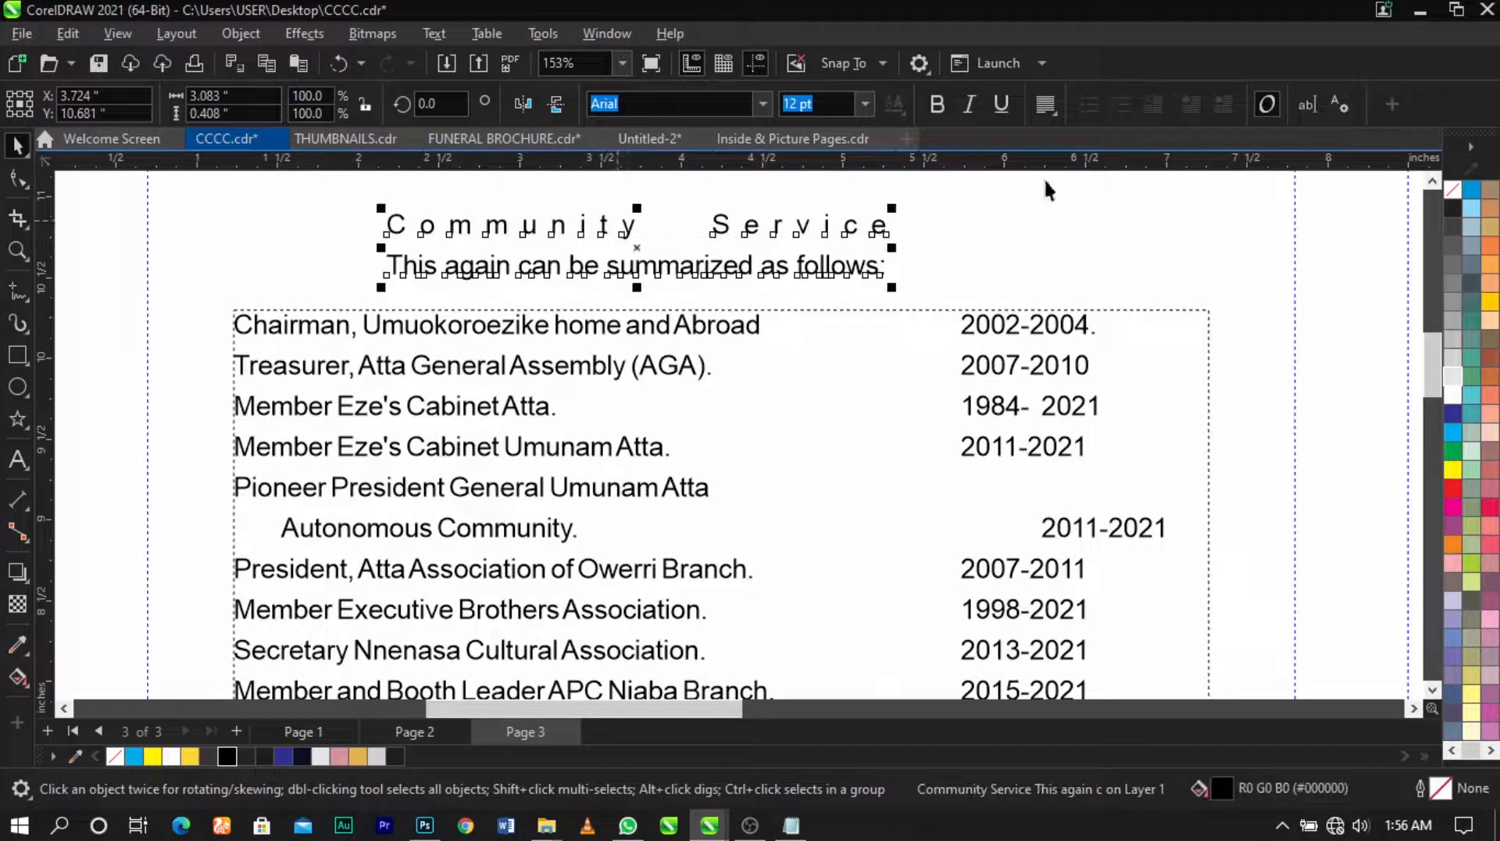
{"action": "left_click", "coordinate": [1039, 103]}
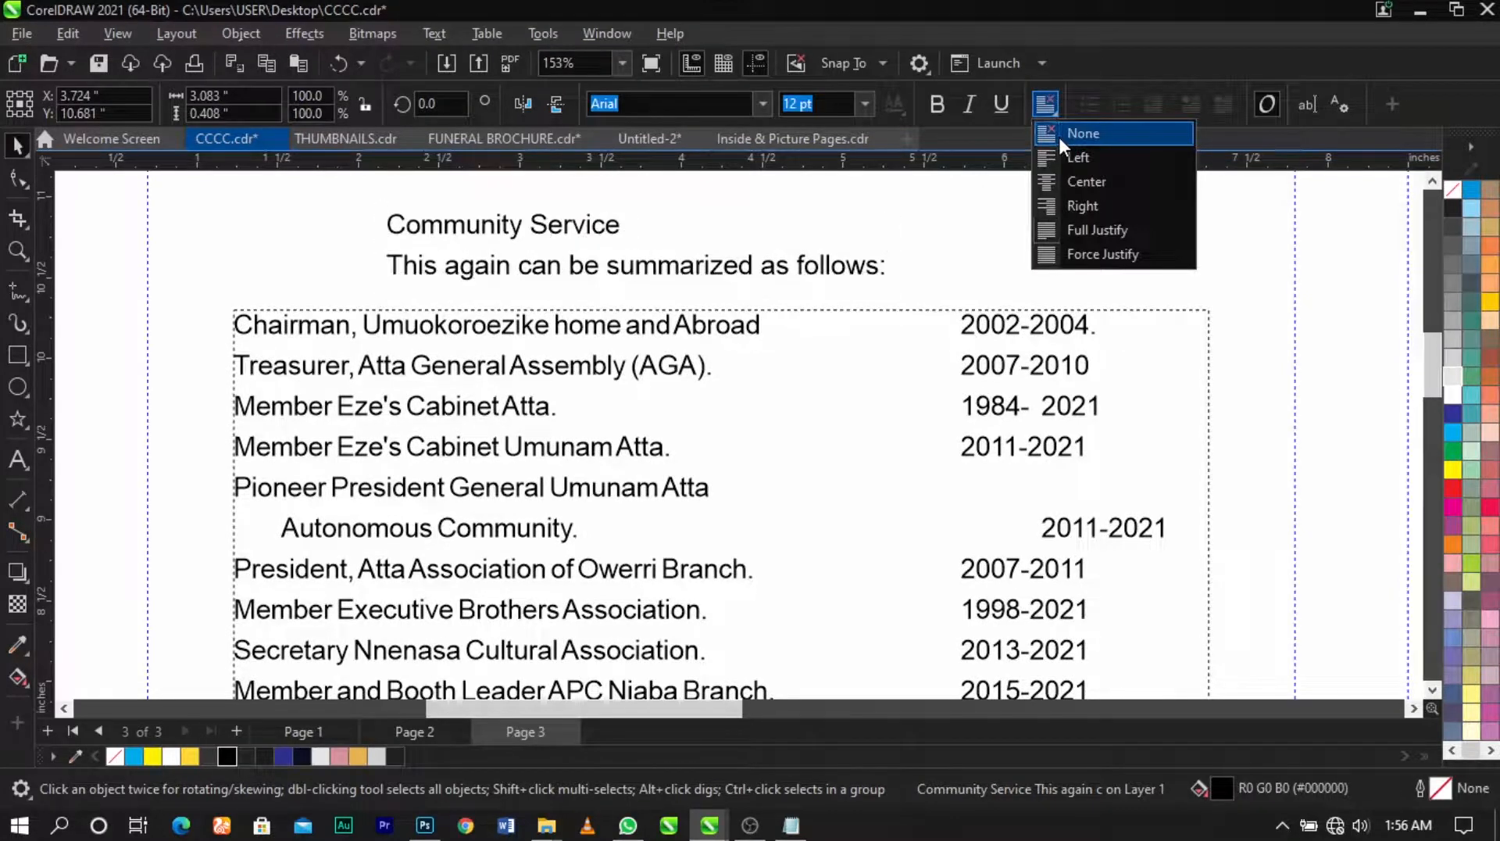
{"action": "left_click", "coordinate": [1058, 134]}
{"action": "scroll", "coordinate": [817, 261], "scroll_direction": "down", "scroll_amount": 3}
{"action": "scroll", "coordinate": [816, 261], "scroll_direction": "down", "scroll_amount": 2}
{"action": "left_click", "coordinate": [486, 243]}
{"action": "key", "text": "F2"}
{"action": "left_click_drag", "start_coordinate": [478, 206], "coordinate": [1067, 544]}
{"action": "key", "text": "space"}
{"action": "left_click_drag", "start_coordinate": [662, 250], "coordinate": [597, 227]}
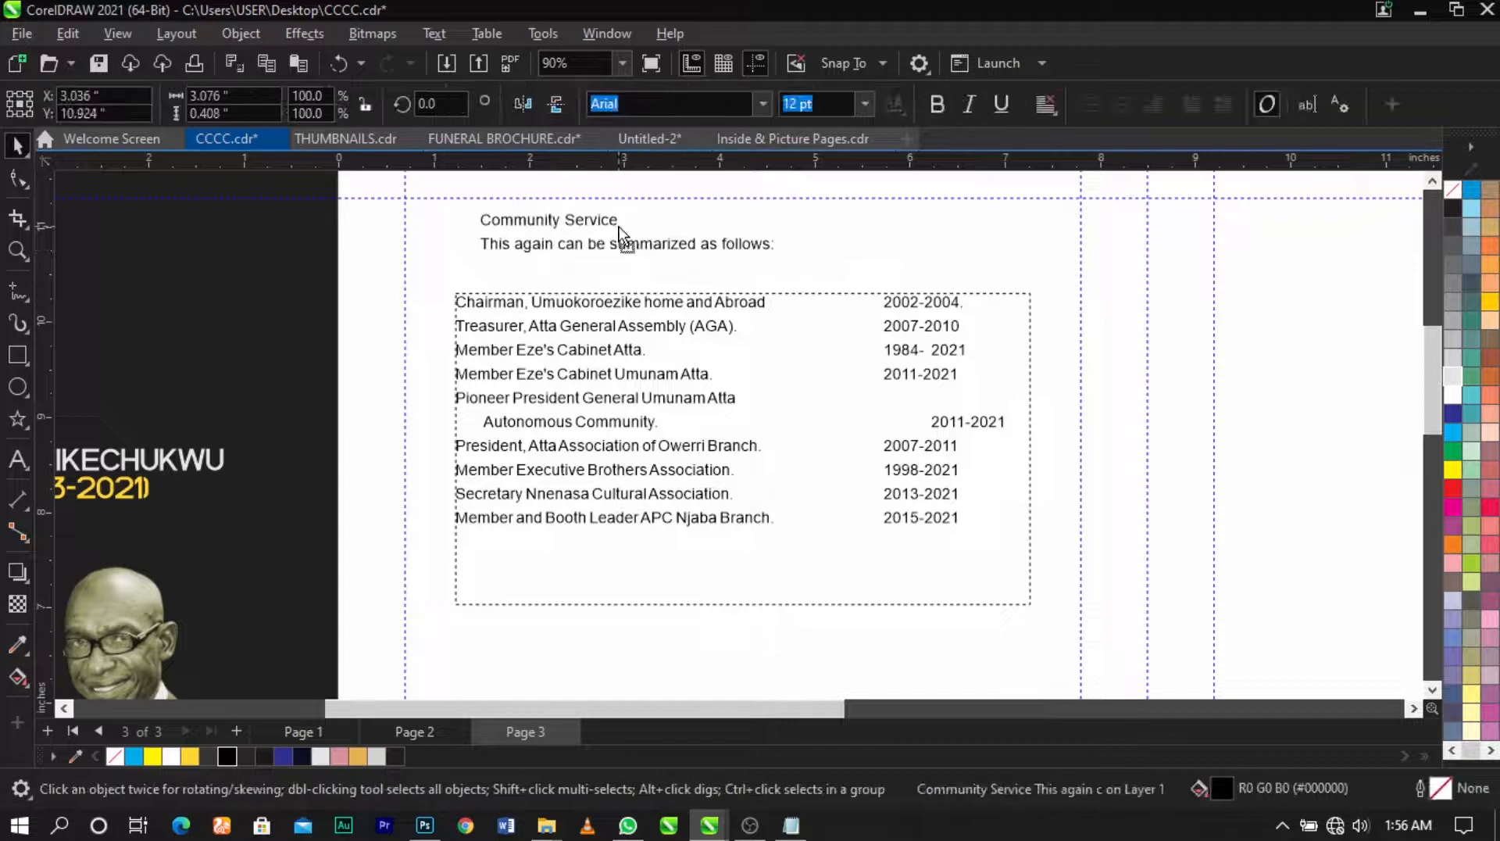
Step: Delete the three leading spaces before 'Autonomous Community' so it aligns with the other rows
{"action": "left_click", "coordinate": [656, 323]}
{"action": "double_click", "coordinate": [811, 419]}
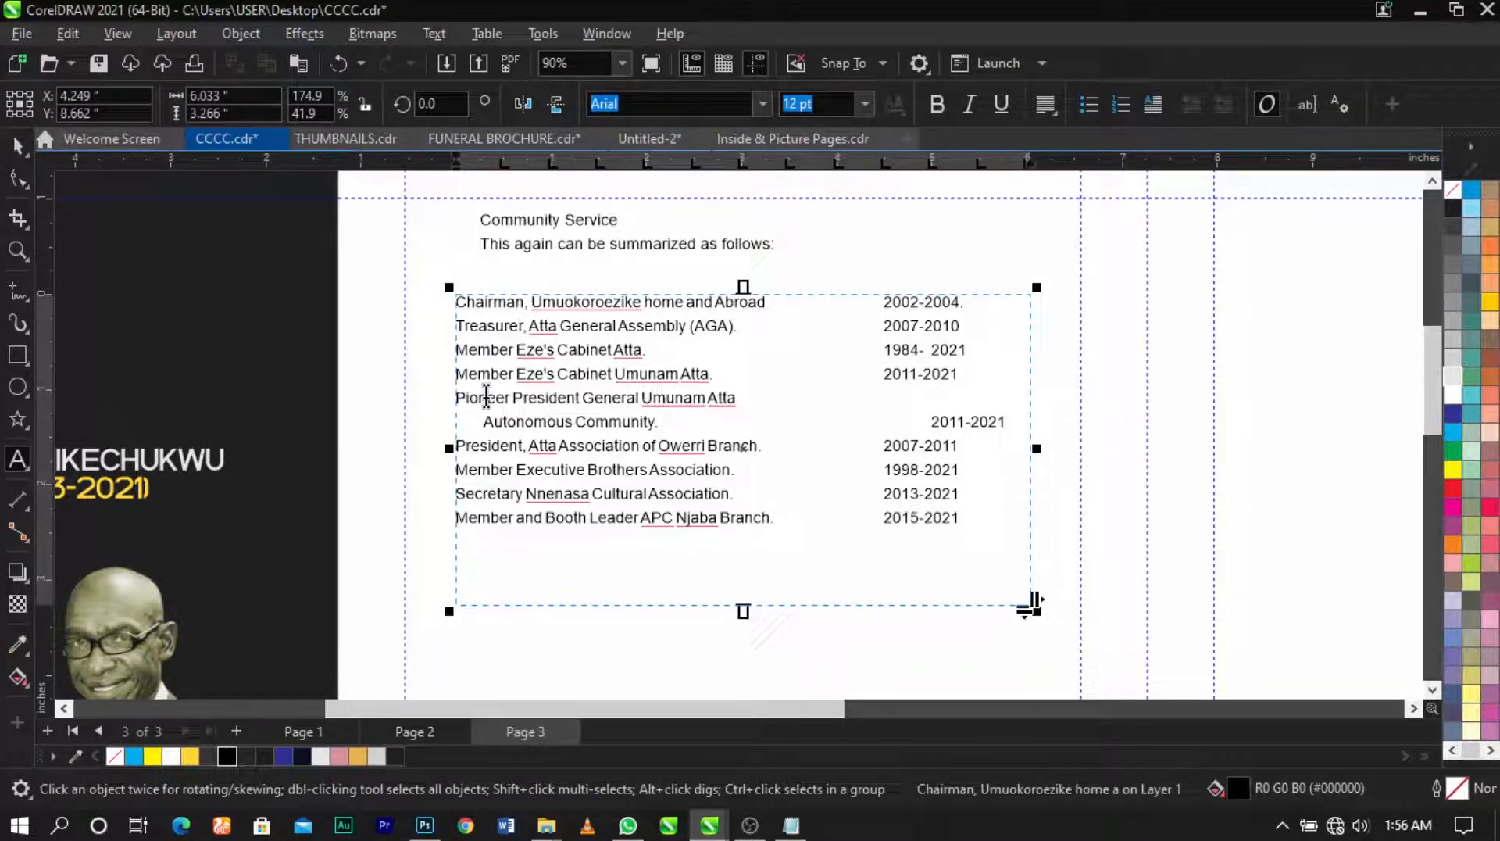
{"action": "left_click", "coordinate": [482, 422]}
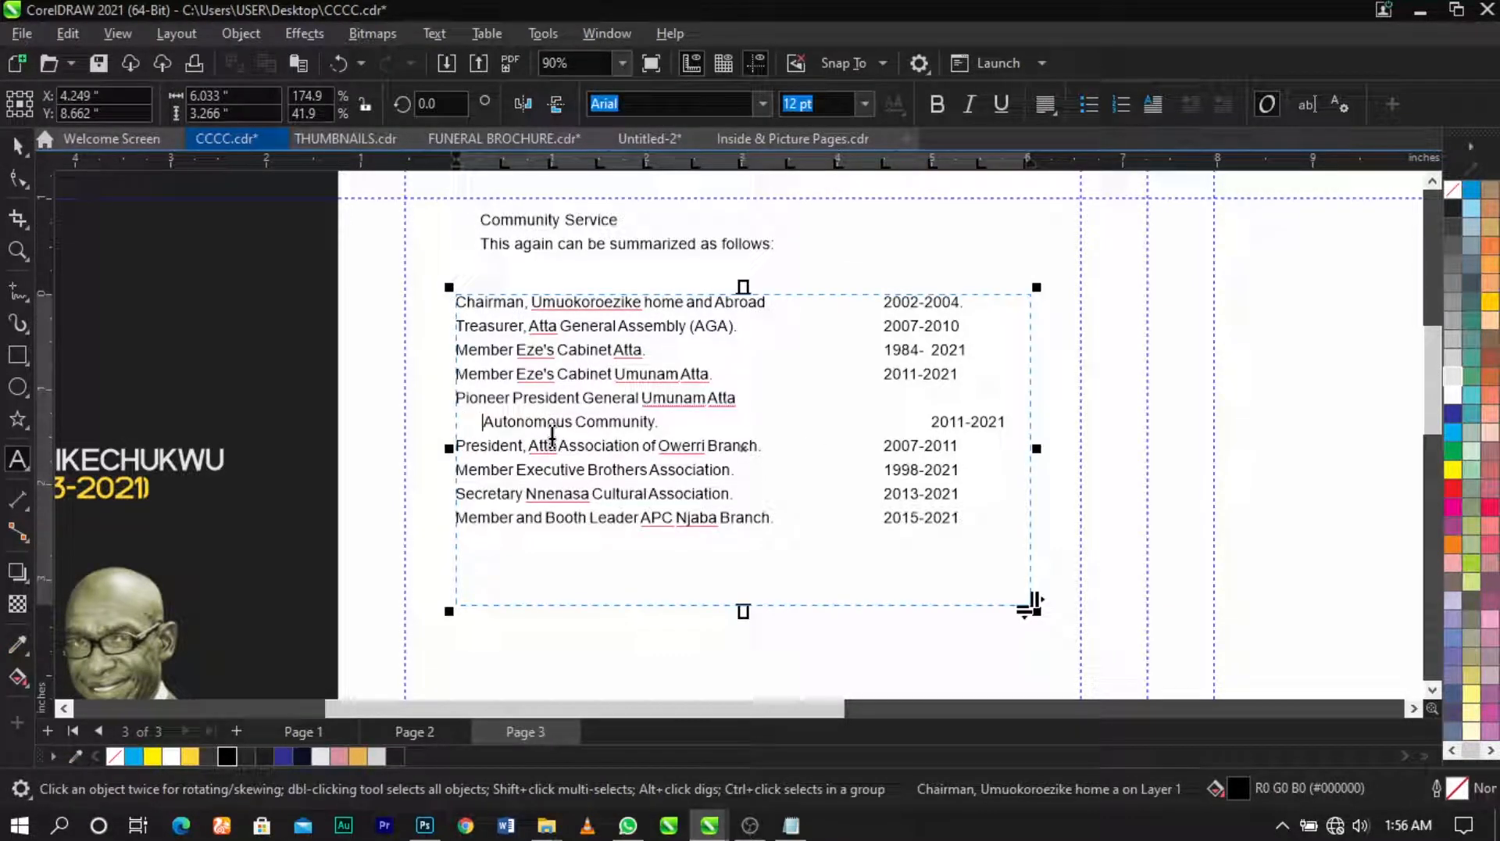
{"action": "key", "text": "BackSpace"}
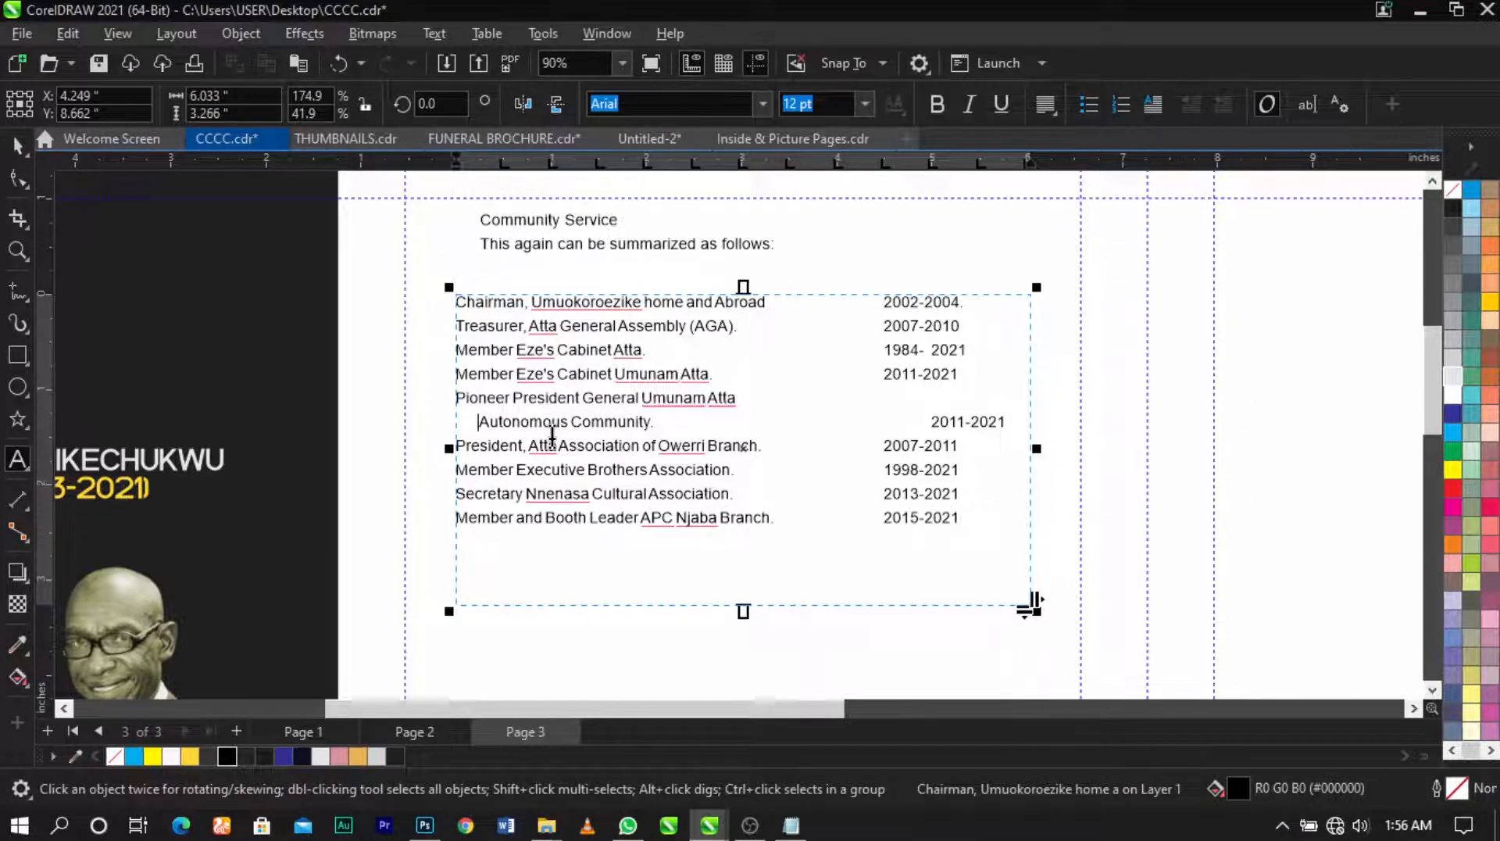
{"action": "key", "text": "BackSpace"}
{"action": "key", "text": "BackSpace"}
{"action": "key", "text": "BackSpace"}
{"action": "key", "text": "BackSpace"}
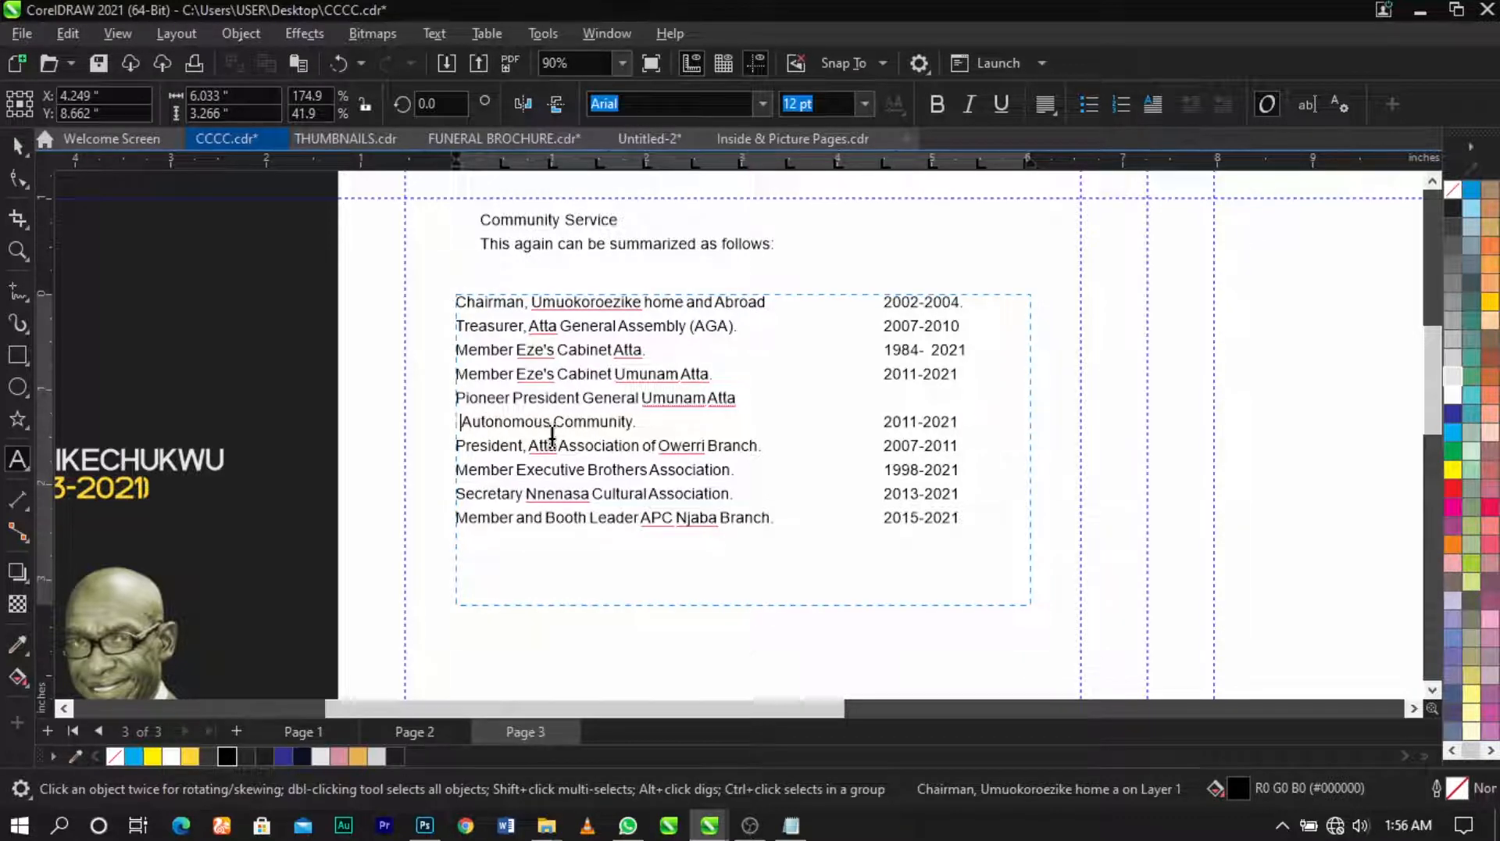
{"action": "key", "text": "BackSpace"}
{"action": "key", "text": "ctrl+space"}
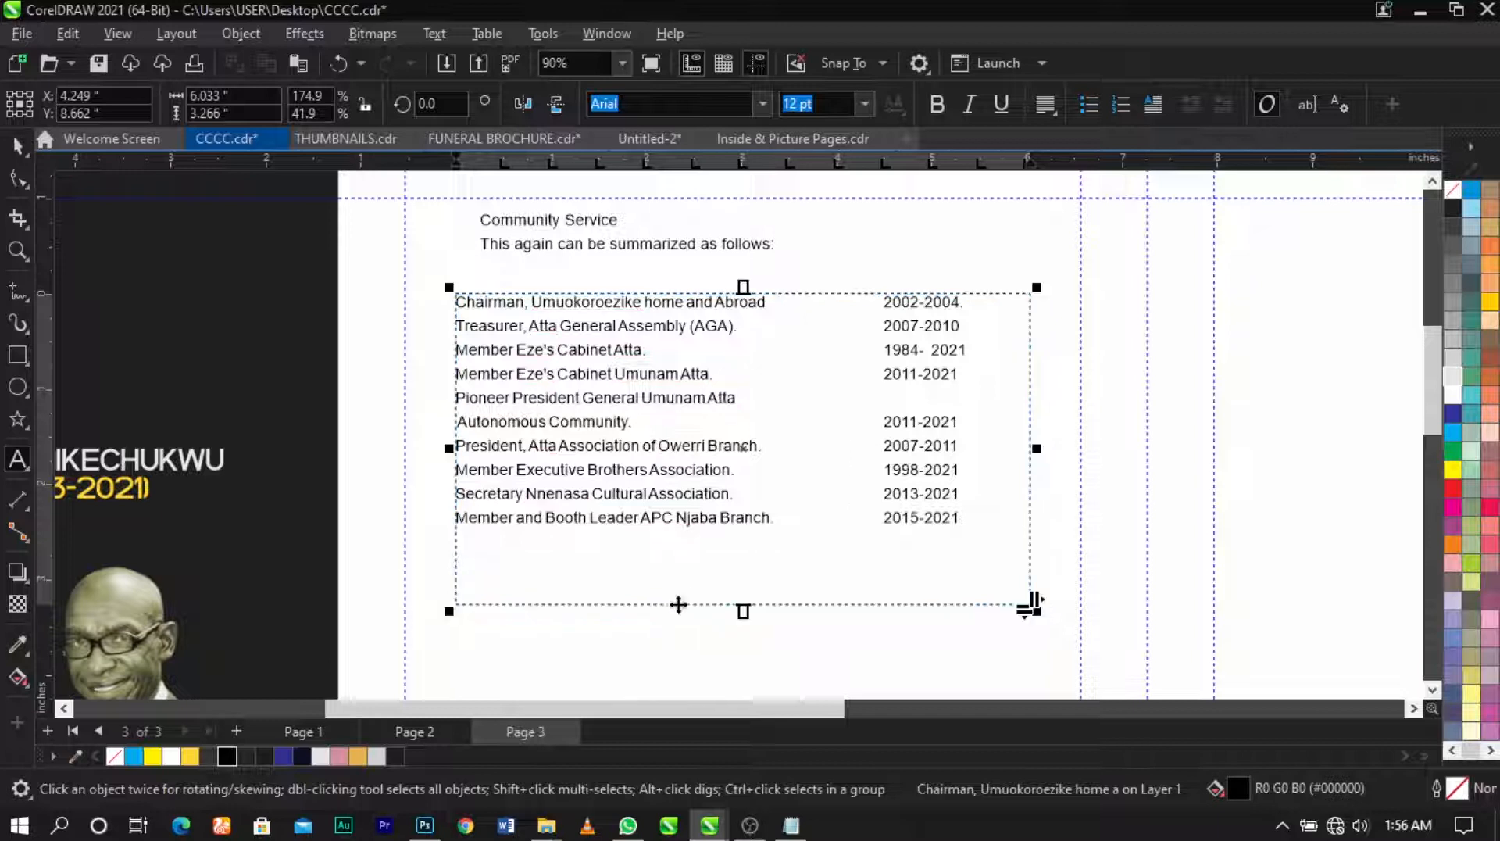
Step: Shorten the table frame and widen the spacing between its lines
{"action": "left_click_drag", "start_coordinate": [742, 608], "coordinate": [744, 552]}
{"action": "key", "text": "F10"}
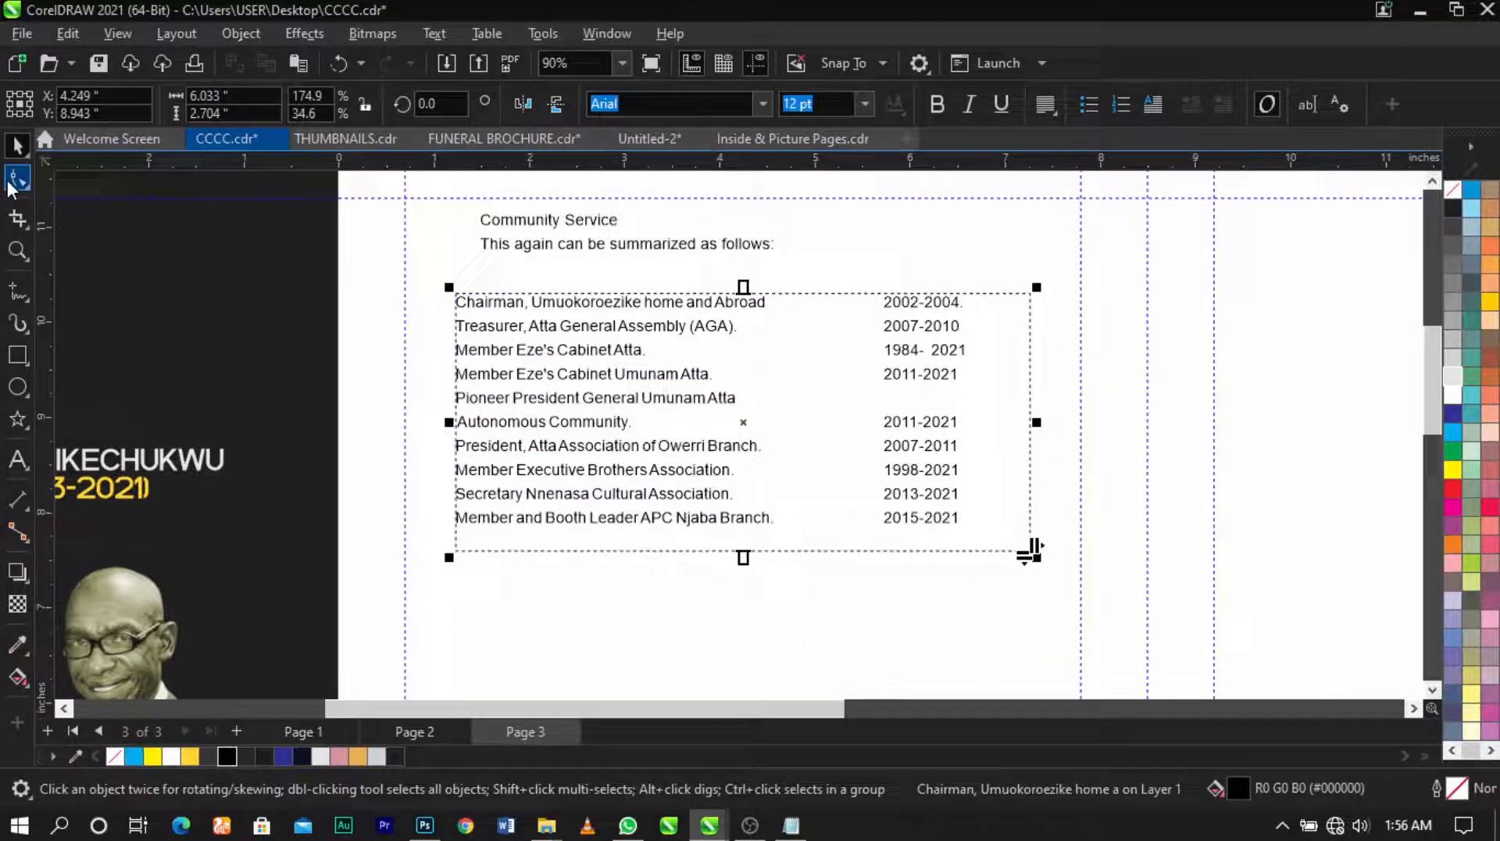
{"action": "left_click_drag", "start_coordinate": [449, 558], "coordinate": [456, 599]}
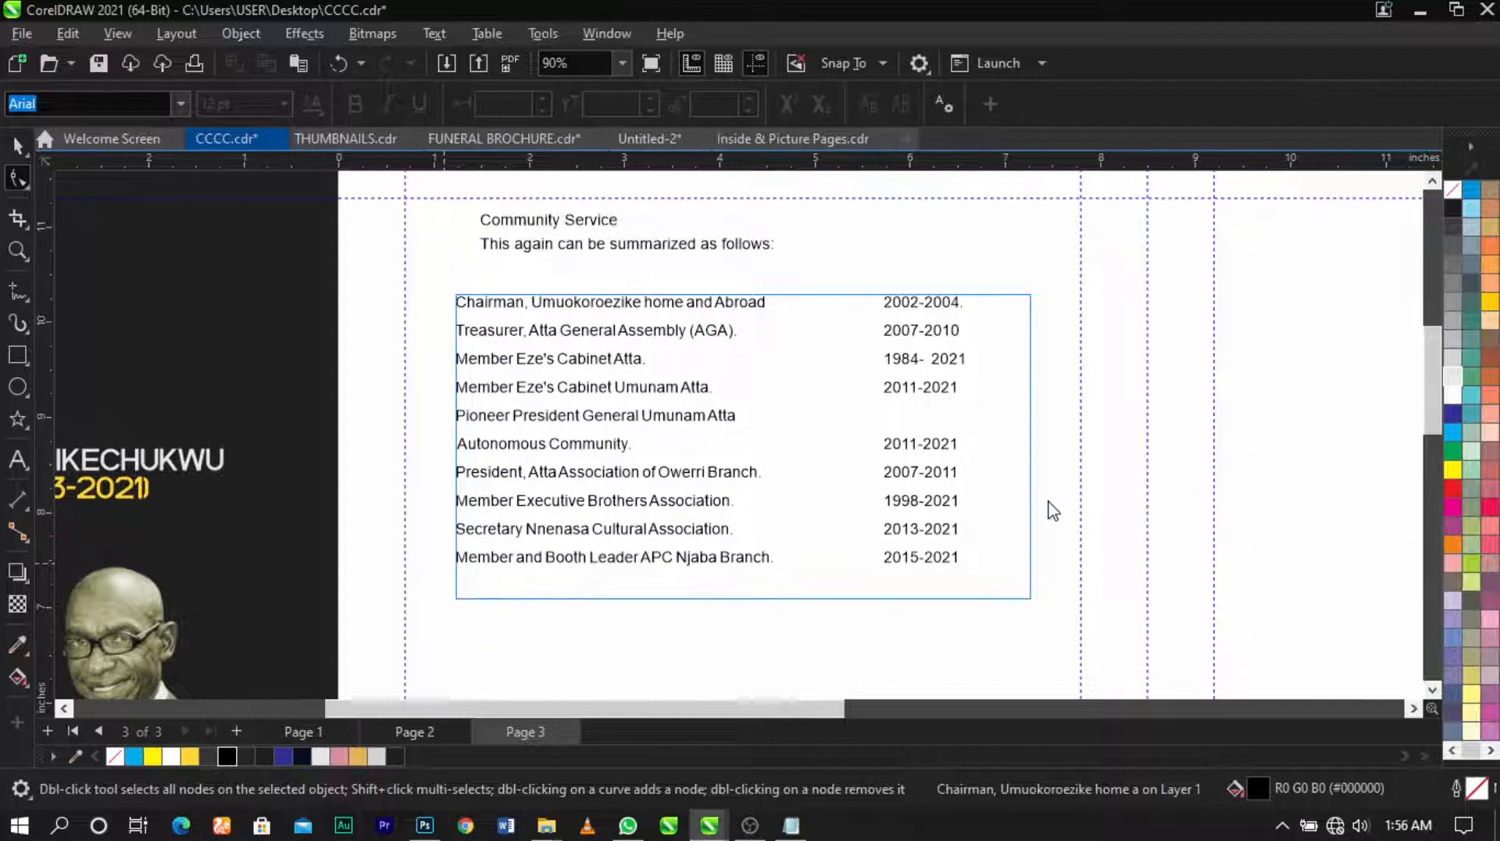
{"action": "key", "text": "space"}
{"action": "left_click", "coordinate": [314, 410]}
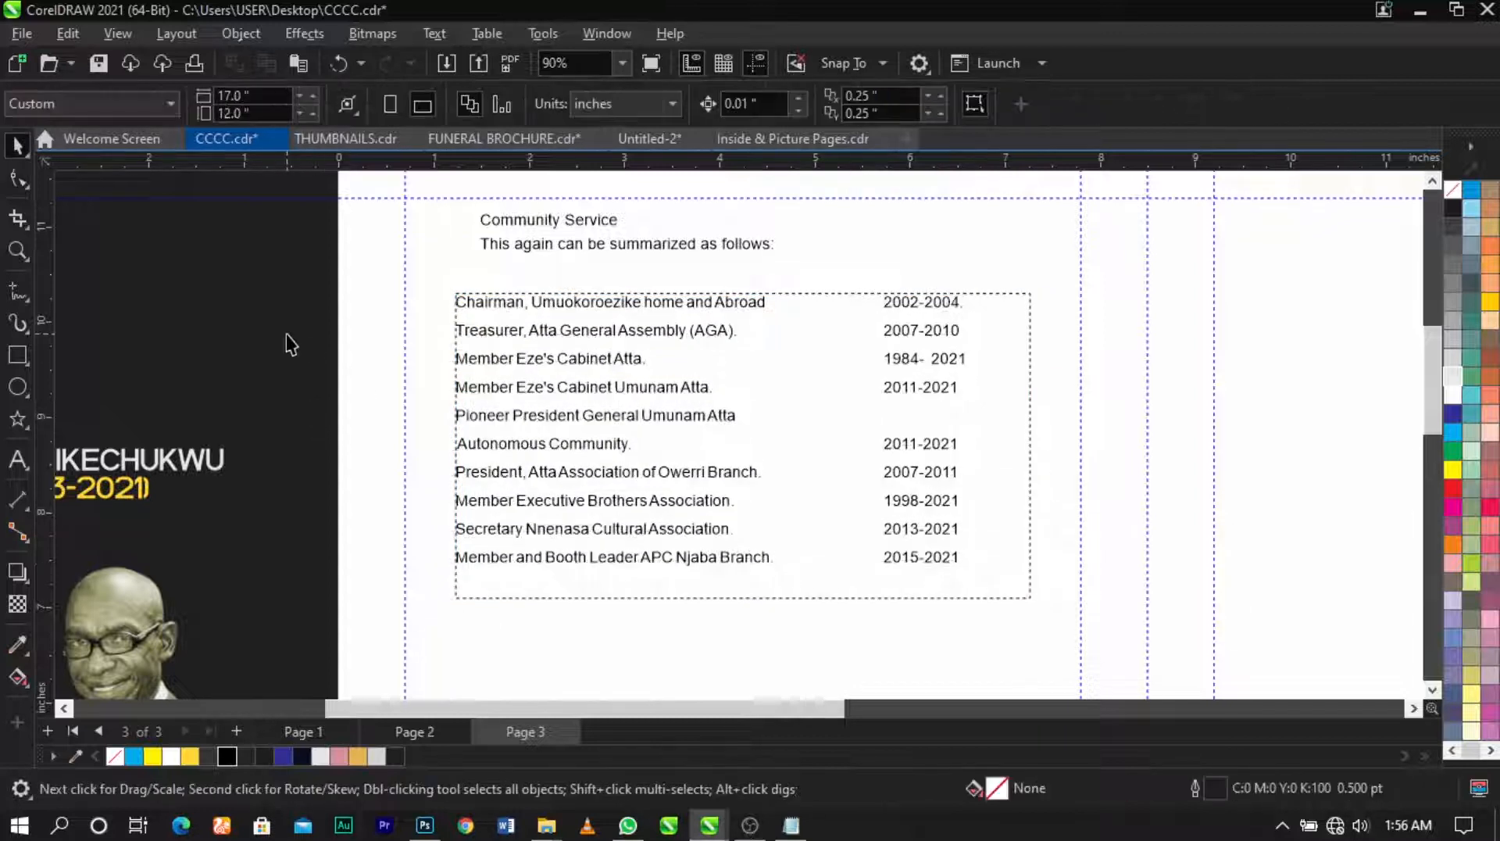
Step: Break the heading block apart and move the 'This again can be summarized as follows:' line down
{"action": "left_click", "coordinate": [625, 237]}
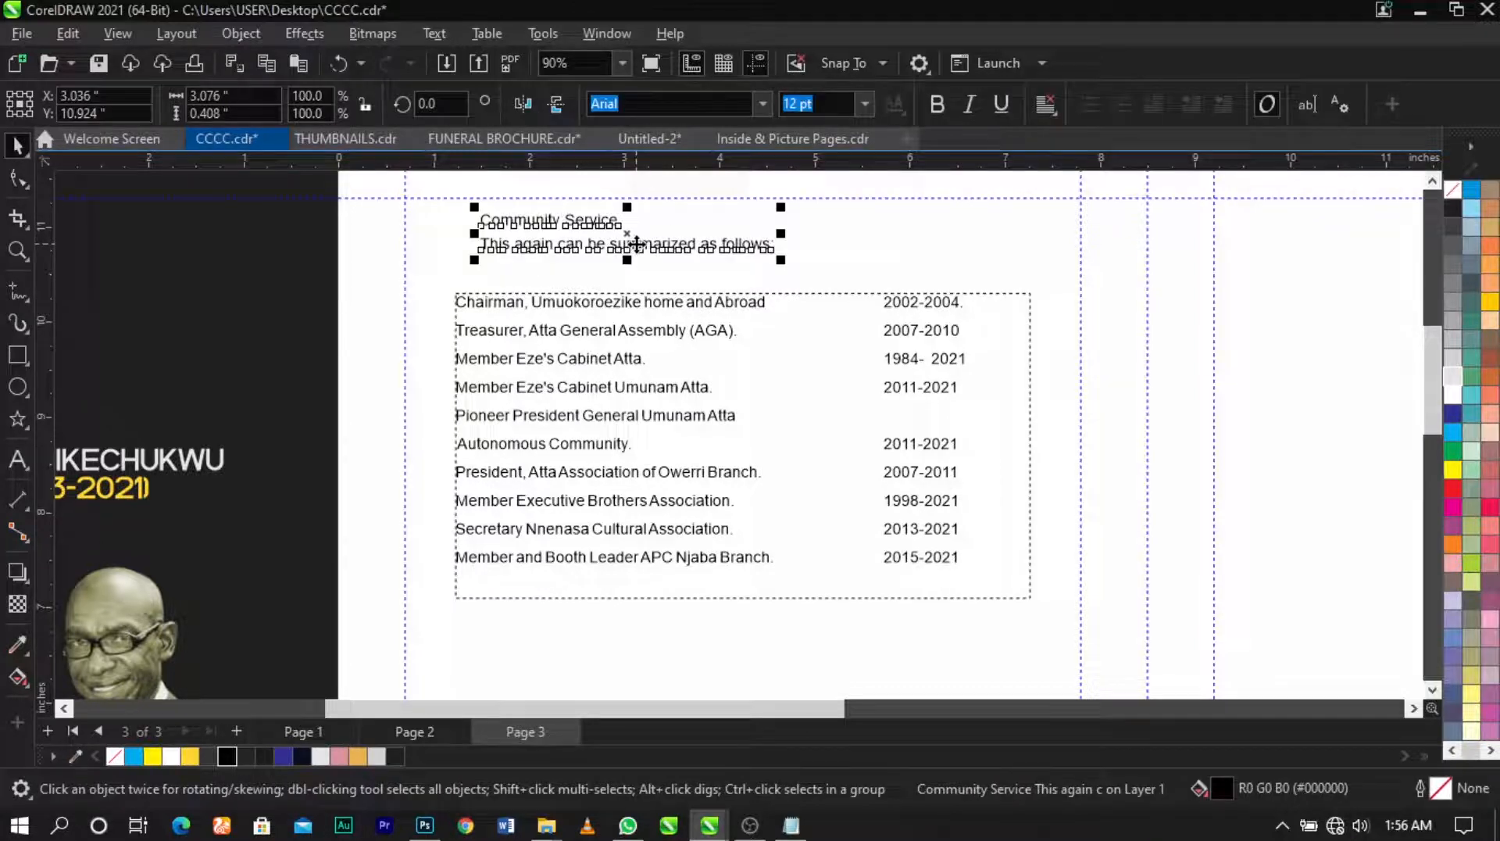
{"action": "scroll", "coordinate": [636, 244], "scroll_direction": "up", "scroll_amount": 2}
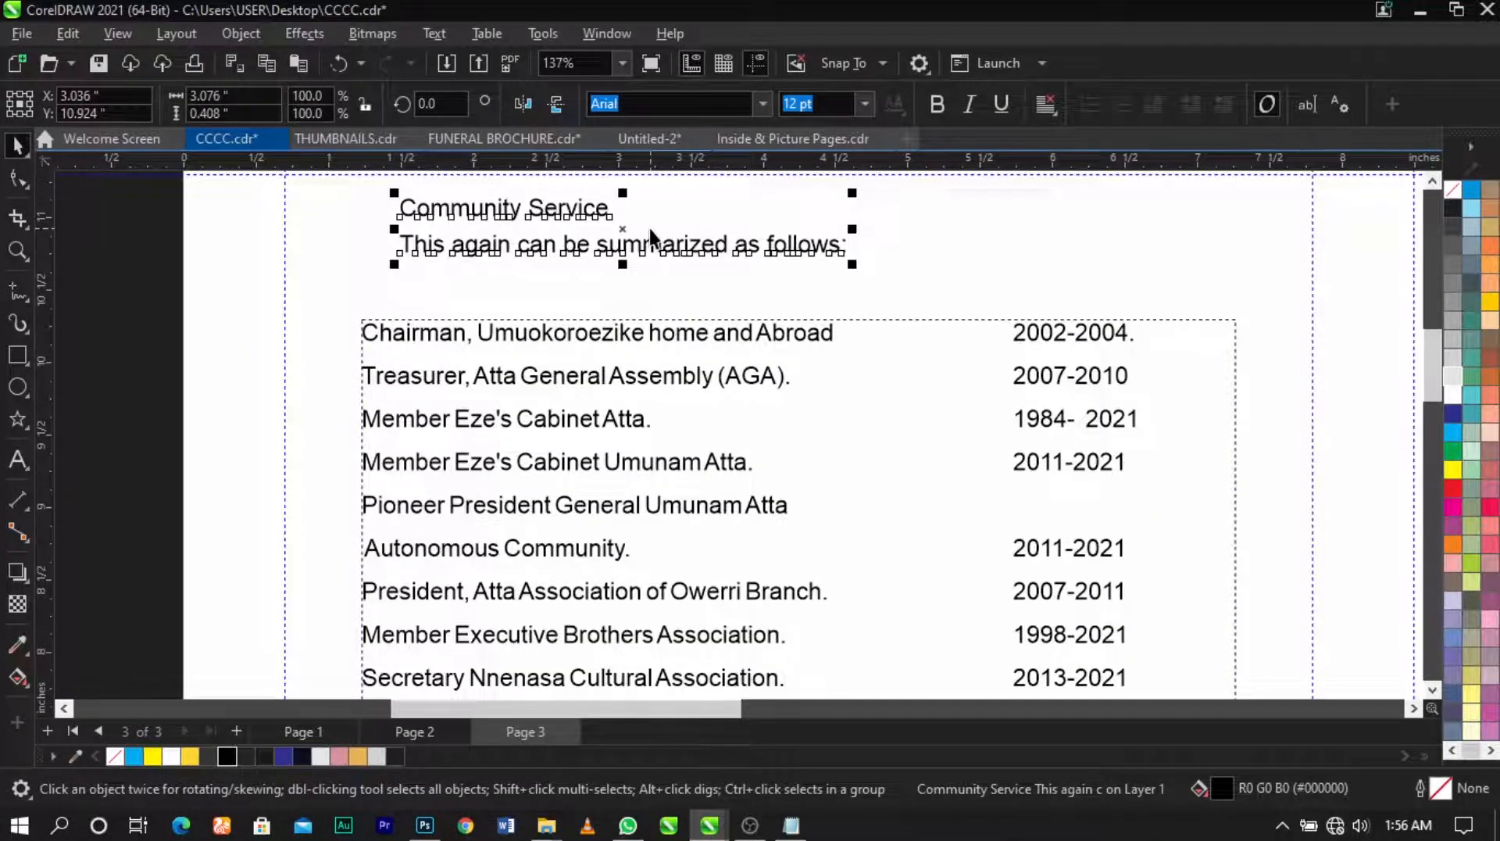
{"action": "key", "text": "ctrl+k"}
{"action": "scroll", "coordinate": [652, 243], "scroll_direction": "down", "scroll_amount": 1}
{"action": "left_click_drag", "start_coordinate": [659, 246], "coordinate": [688, 278]}
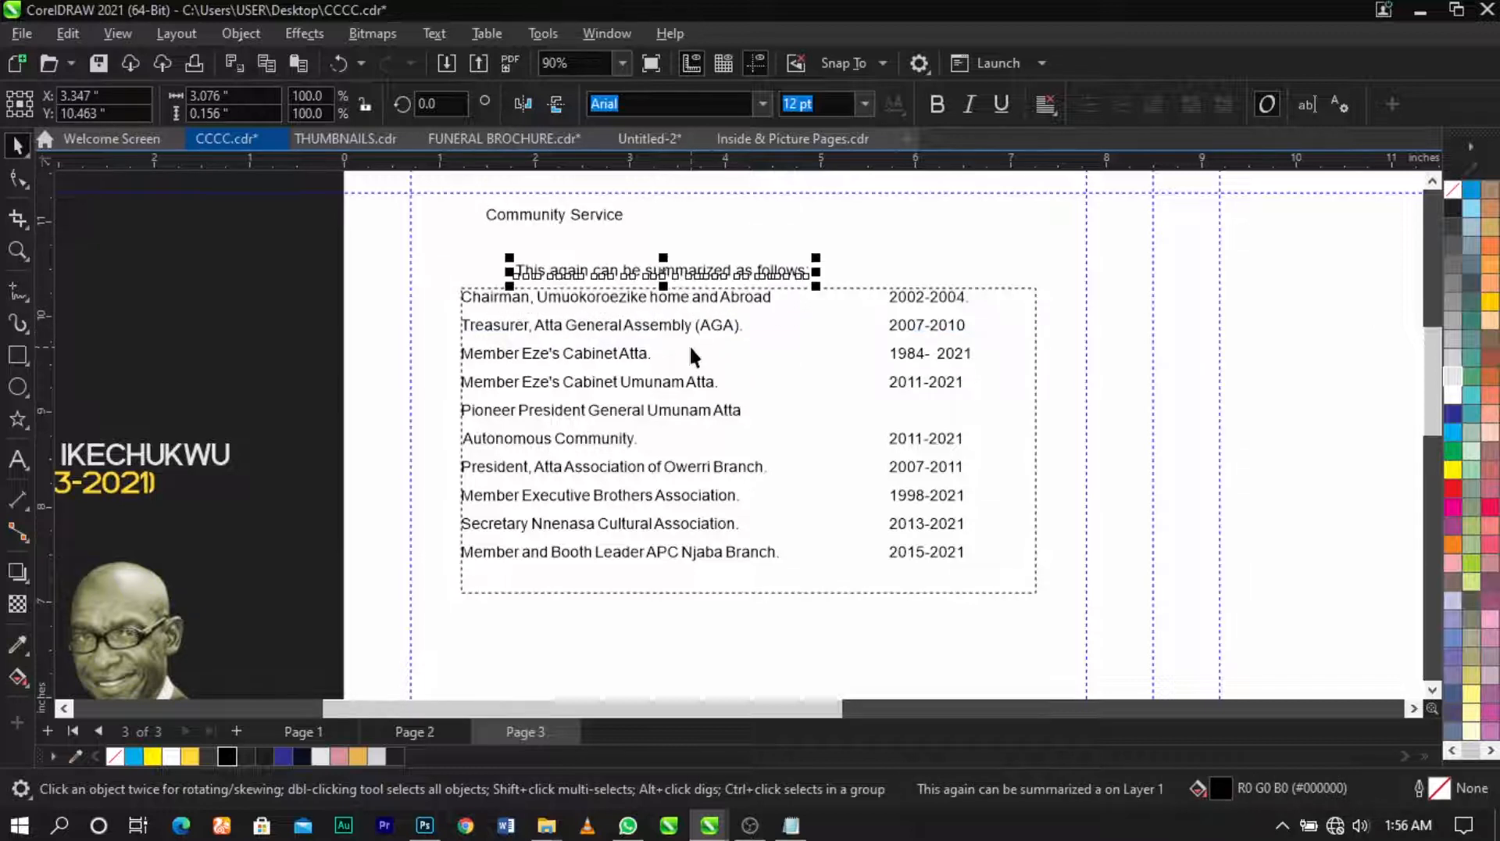
Step: Centre the summary line directly above the table, then zoom in on the heading
{"action": "left_click", "coordinate": [709, 352], "text": "shift"}
{"action": "left_click_drag", "start_coordinate": [706, 342], "coordinate": [702, 354]}
{"action": "left_click", "coordinate": [701, 613], "text": "shift"}
{"action": "key", "text": "c"}
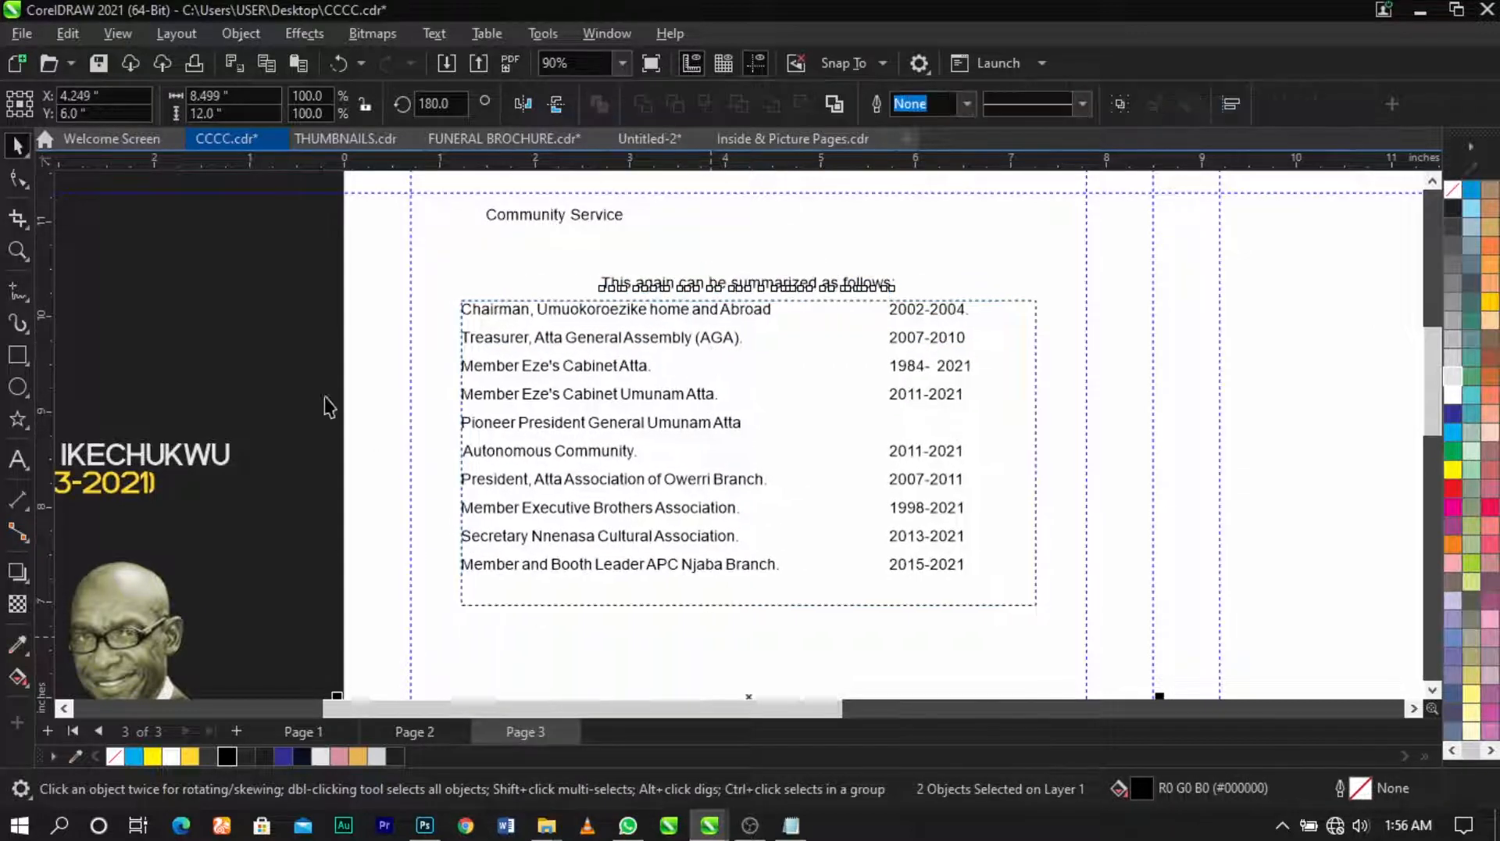
{"action": "left_click", "coordinate": [328, 410]}
{"action": "key", "text": "z"}
{"action": "left_click_drag", "start_coordinate": [312, 433], "coordinate": [1136, 178]}
Step: Change the Community Service heading to UPPERCASE
{"action": "key", "text": "space"}
{"action": "left_click", "coordinate": [532, 308]}
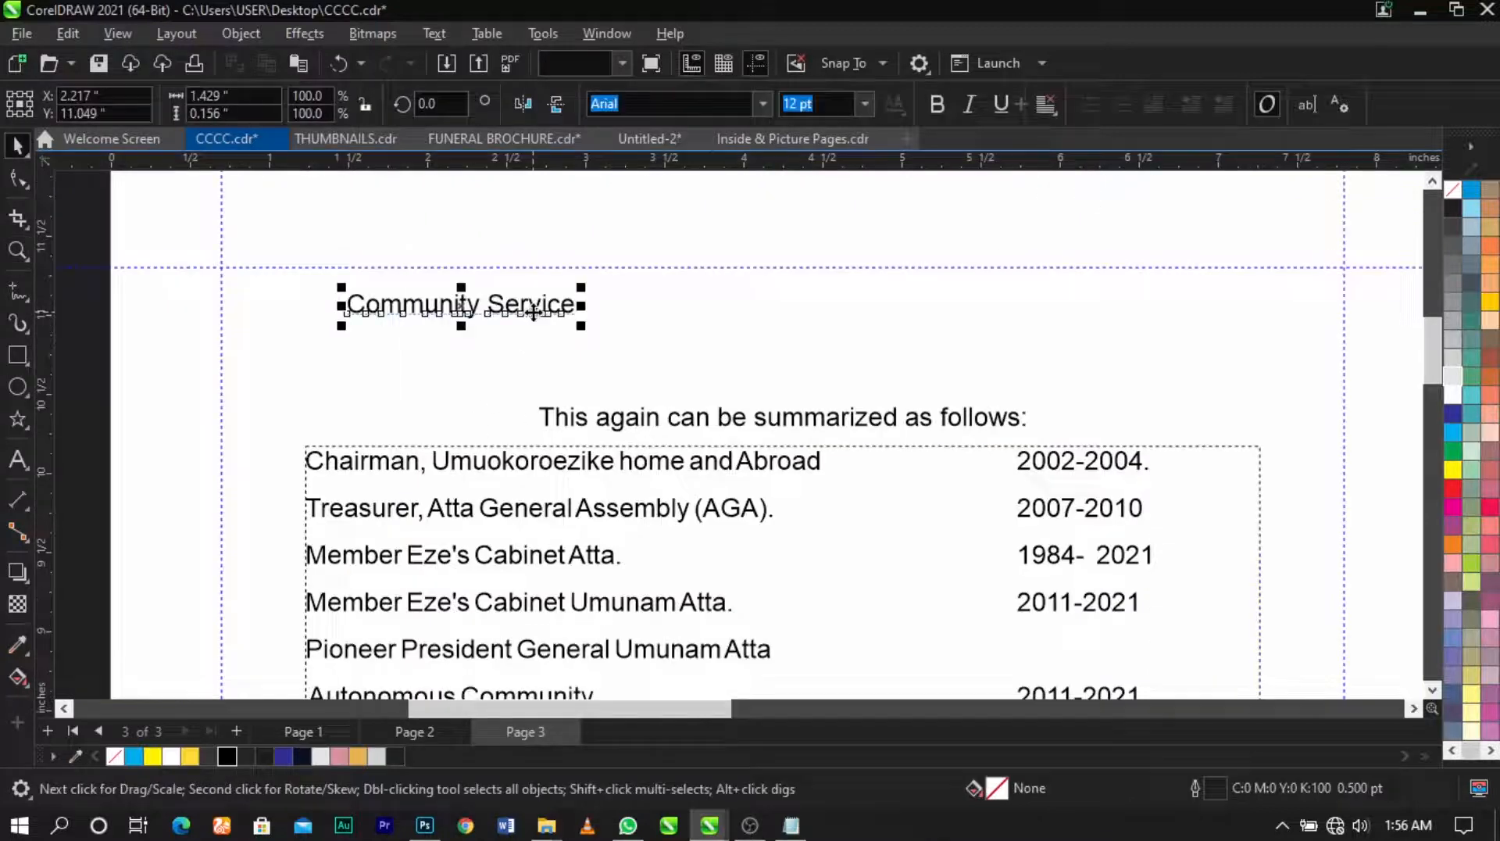
{"action": "key", "text": "F8"}
{"action": "key", "text": "shift+F3"}
{"action": "left_click", "coordinate": [687, 388]}
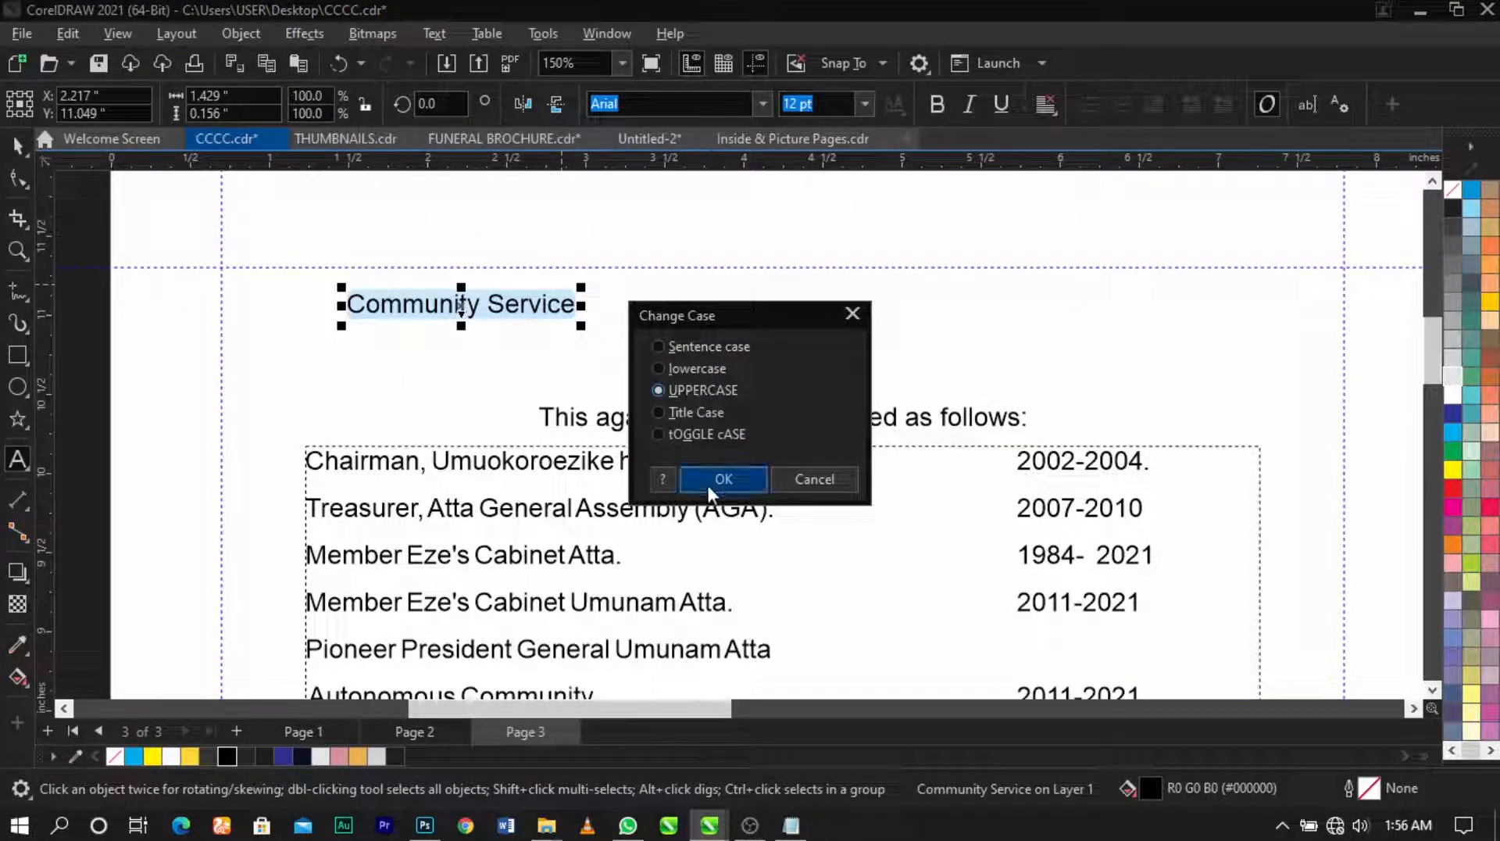
{"action": "left_click", "coordinate": [713, 480]}
Step: Set the 'COMMUNITY SERVICE' heading in Montserrat ExtraLight
{"action": "left_click", "coordinate": [756, 105]}
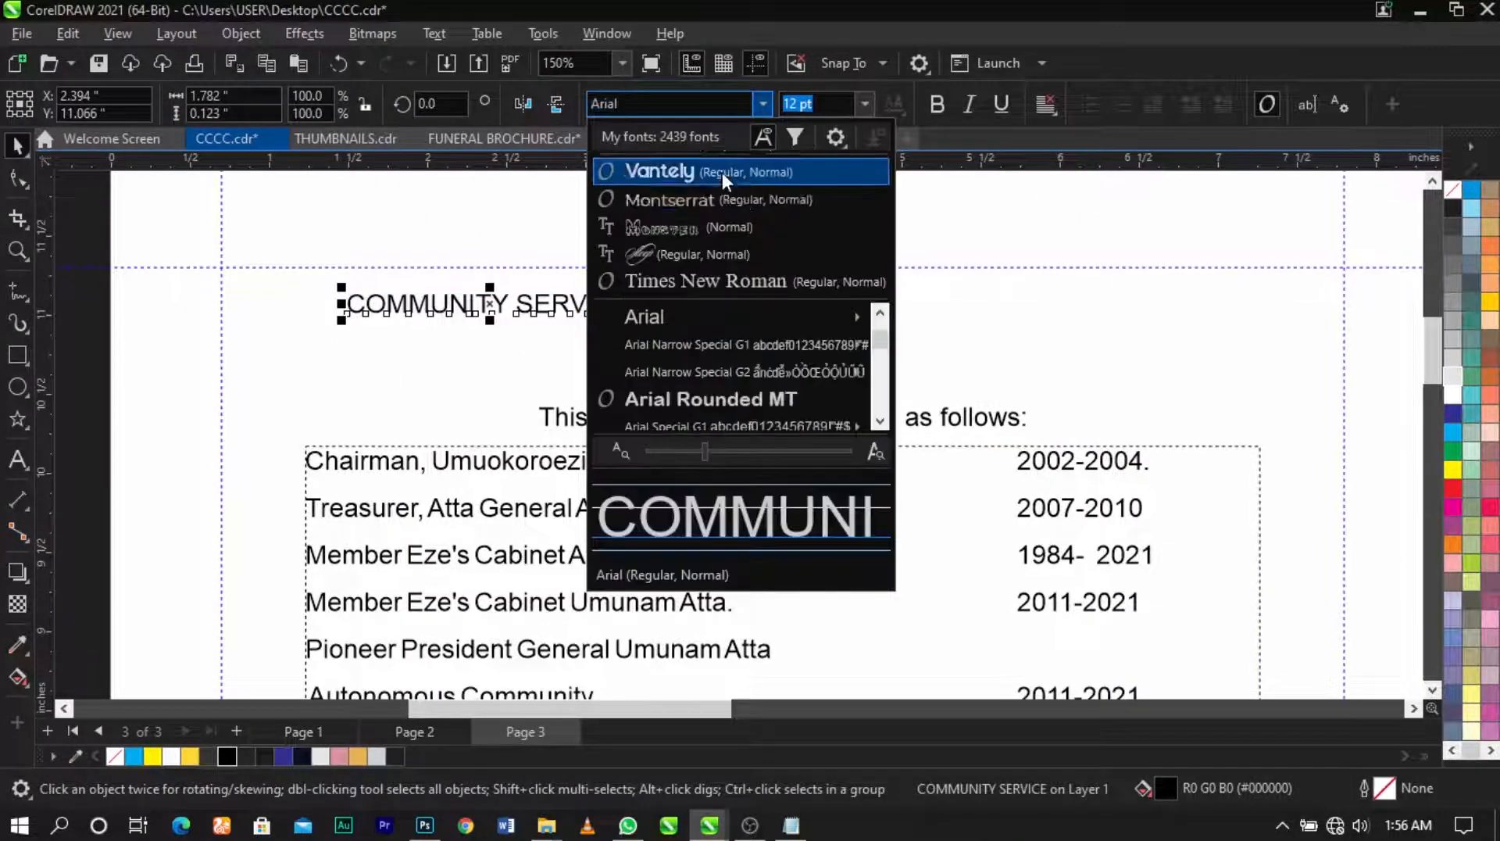
{"action": "type", "text": "mons"}
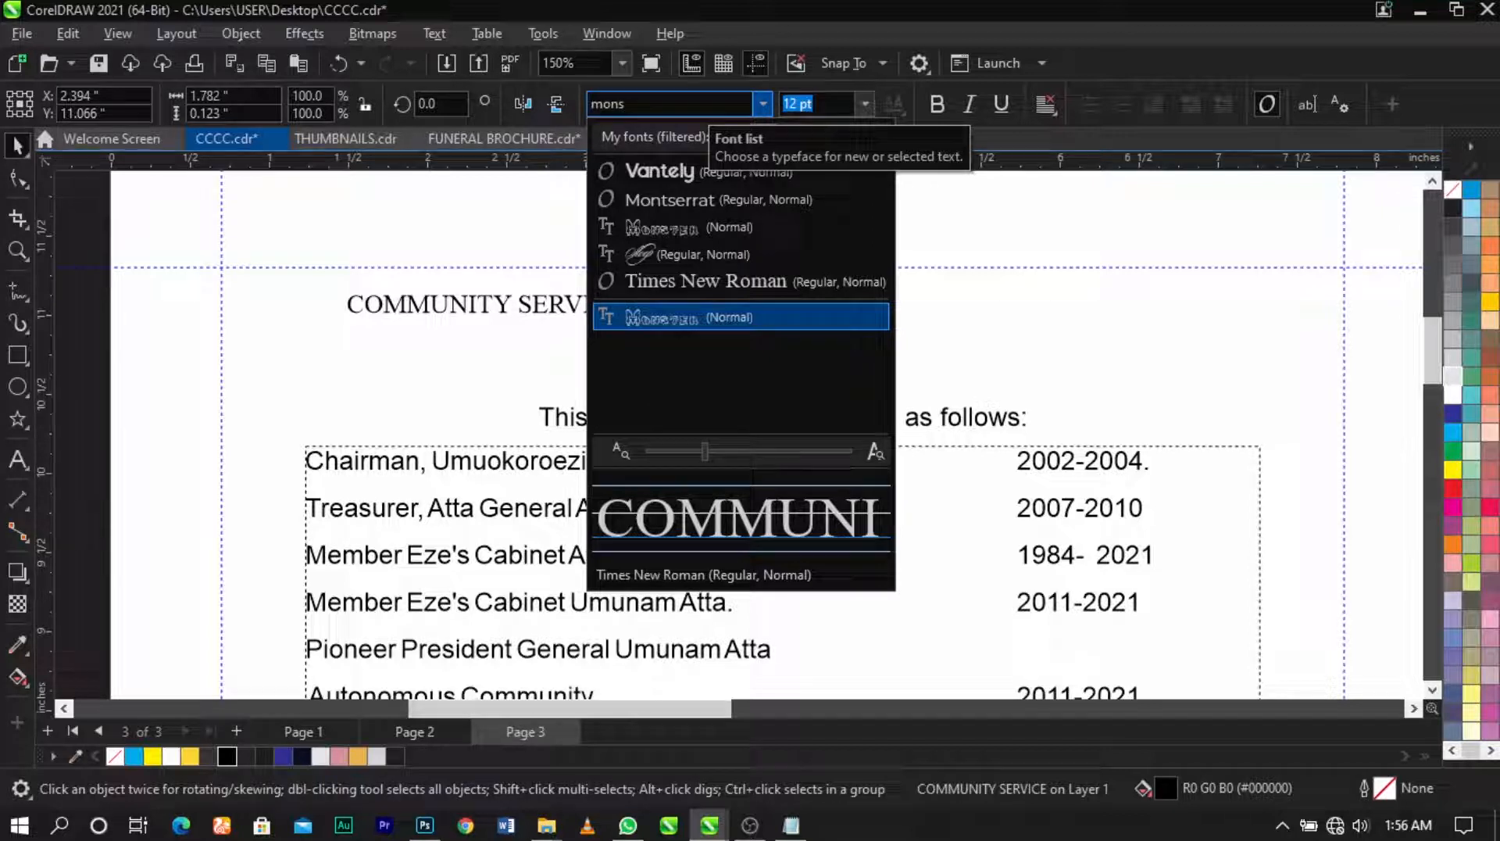
{"action": "double_click", "coordinate": [709, 104]}
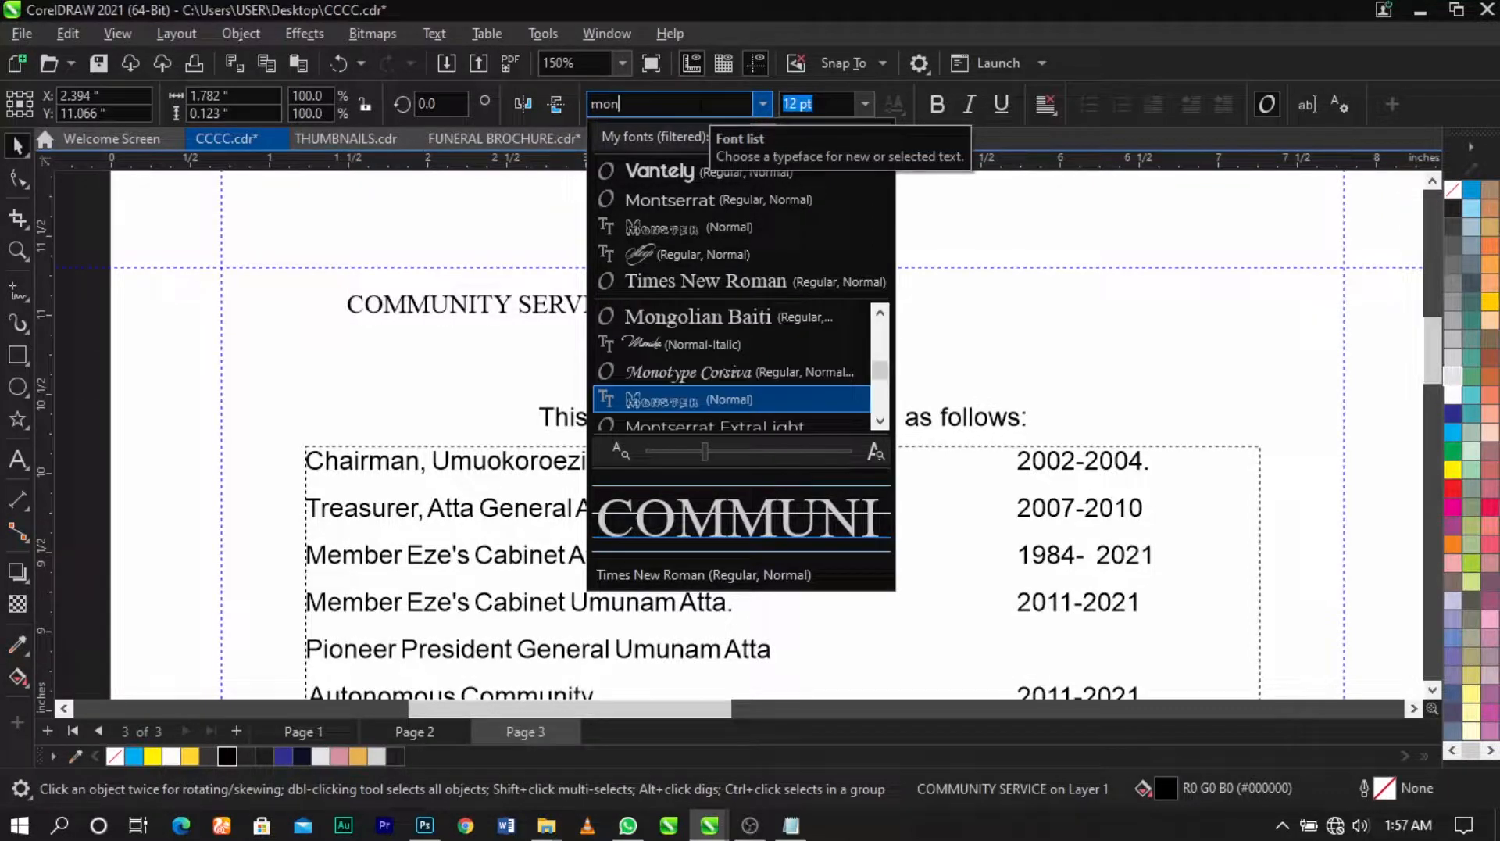
{"action": "key", "text": "Down"}
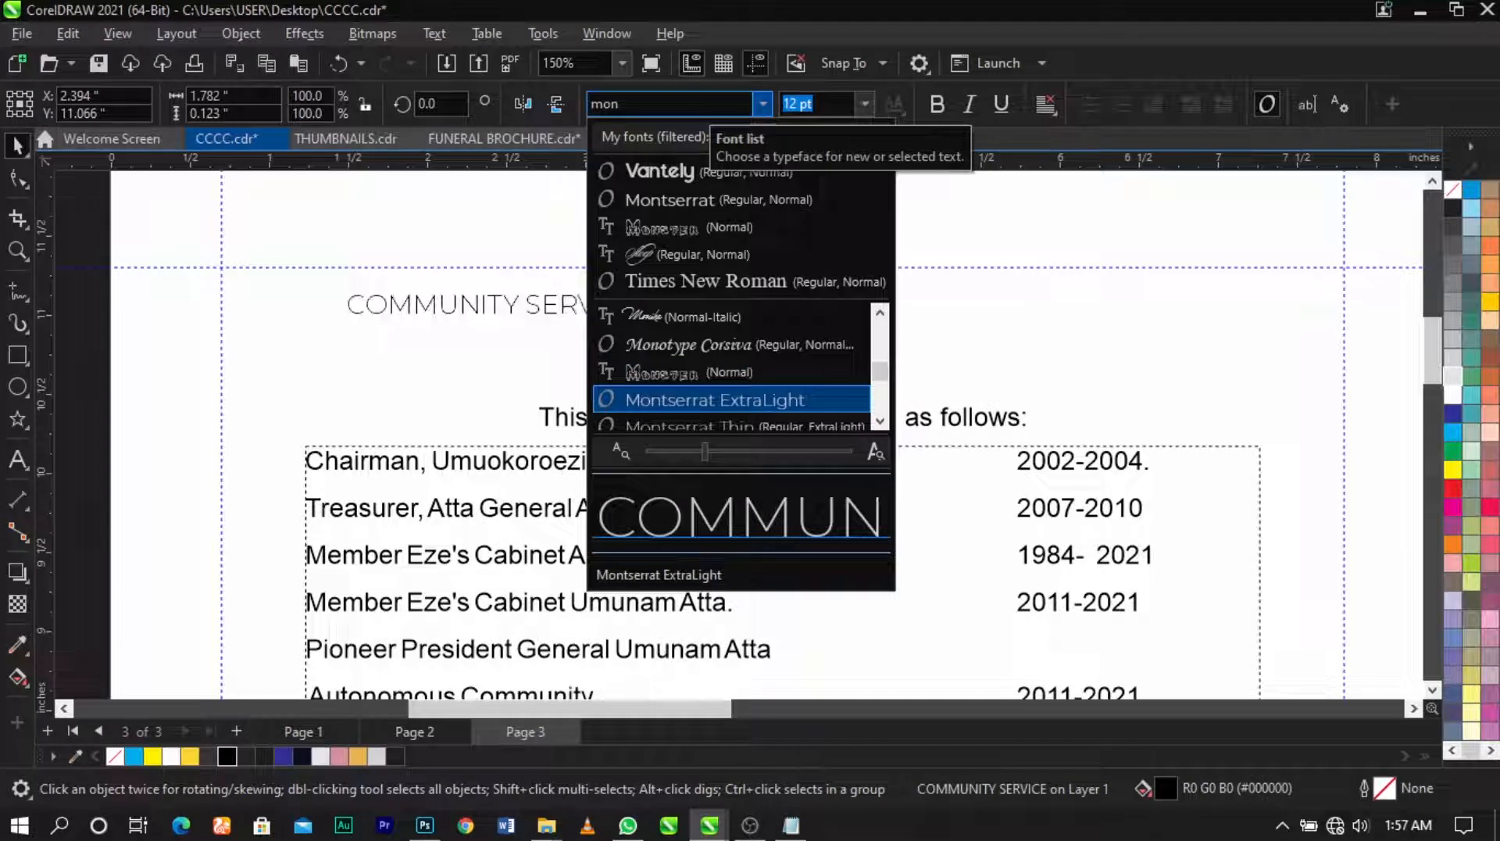
{"action": "key", "text": "Return"}
Step: Enlarge the COMMUNITY SERVICE heading to about 30 pt, make it taller and widen its letter spacing
{"action": "left_click_drag", "start_coordinate": [647, 322], "coordinate": [904, 375]}
{"action": "scroll", "coordinate": [629, 340], "scroll_direction": "up", "scroll_amount": 1}
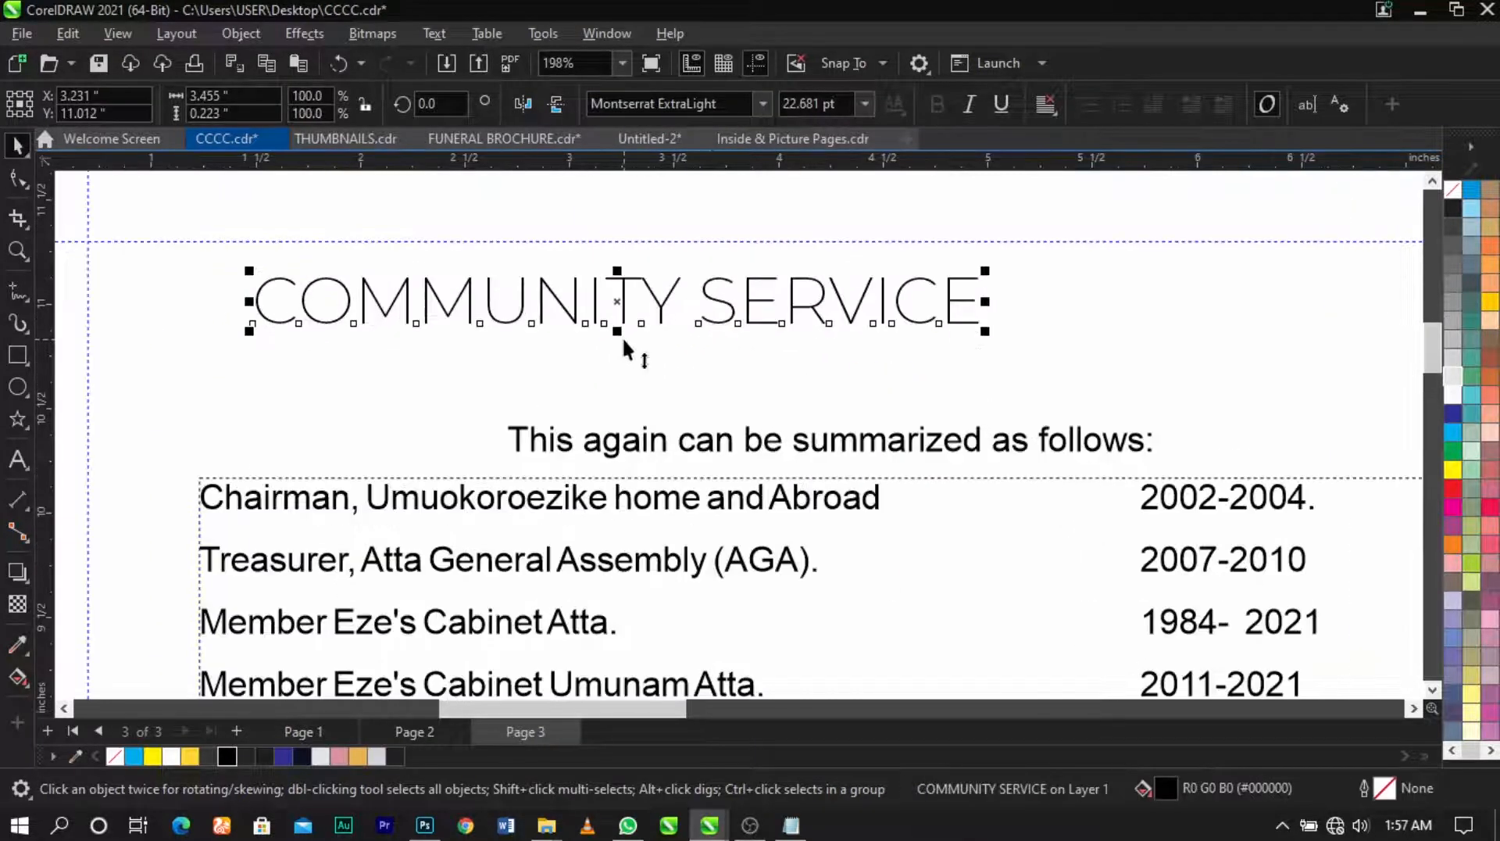
{"action": "left_click_drag", "start_coordinate": [617, 331], "coordinate": [623, 344]}
{"action": "scroll", "coordinate": [623, 344], "scroll_direction": "down", "scroll_amount": 1}
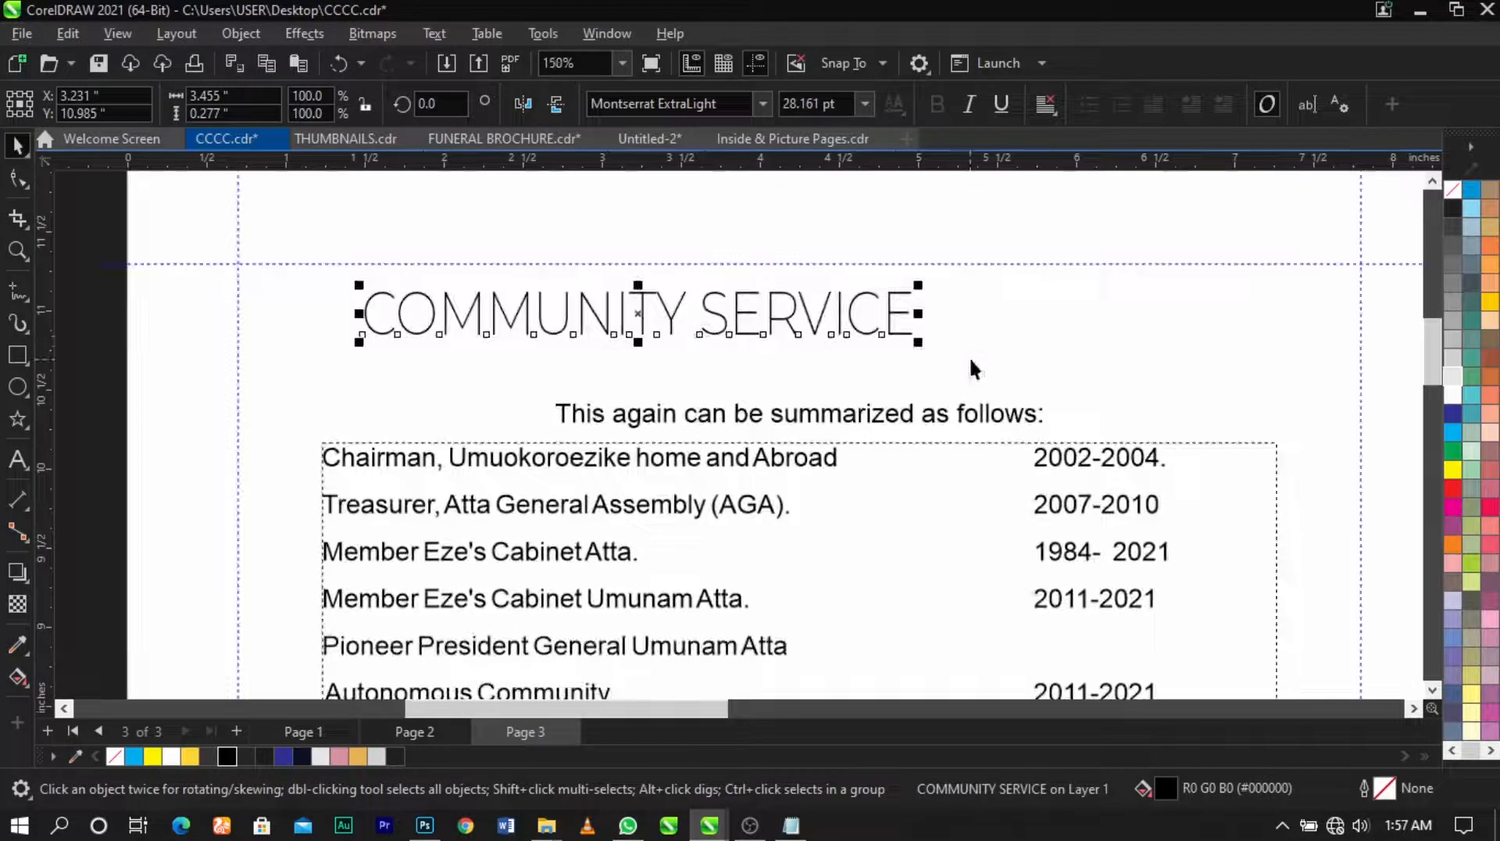
{"action": "left_click_drag", "start_coordinate": [930, 360], "coordinate": [961, 375]}
Step: Left-align the heading with the table below it
{"action": "left_click", "coordinate": [925, 500], "text": "shift"}
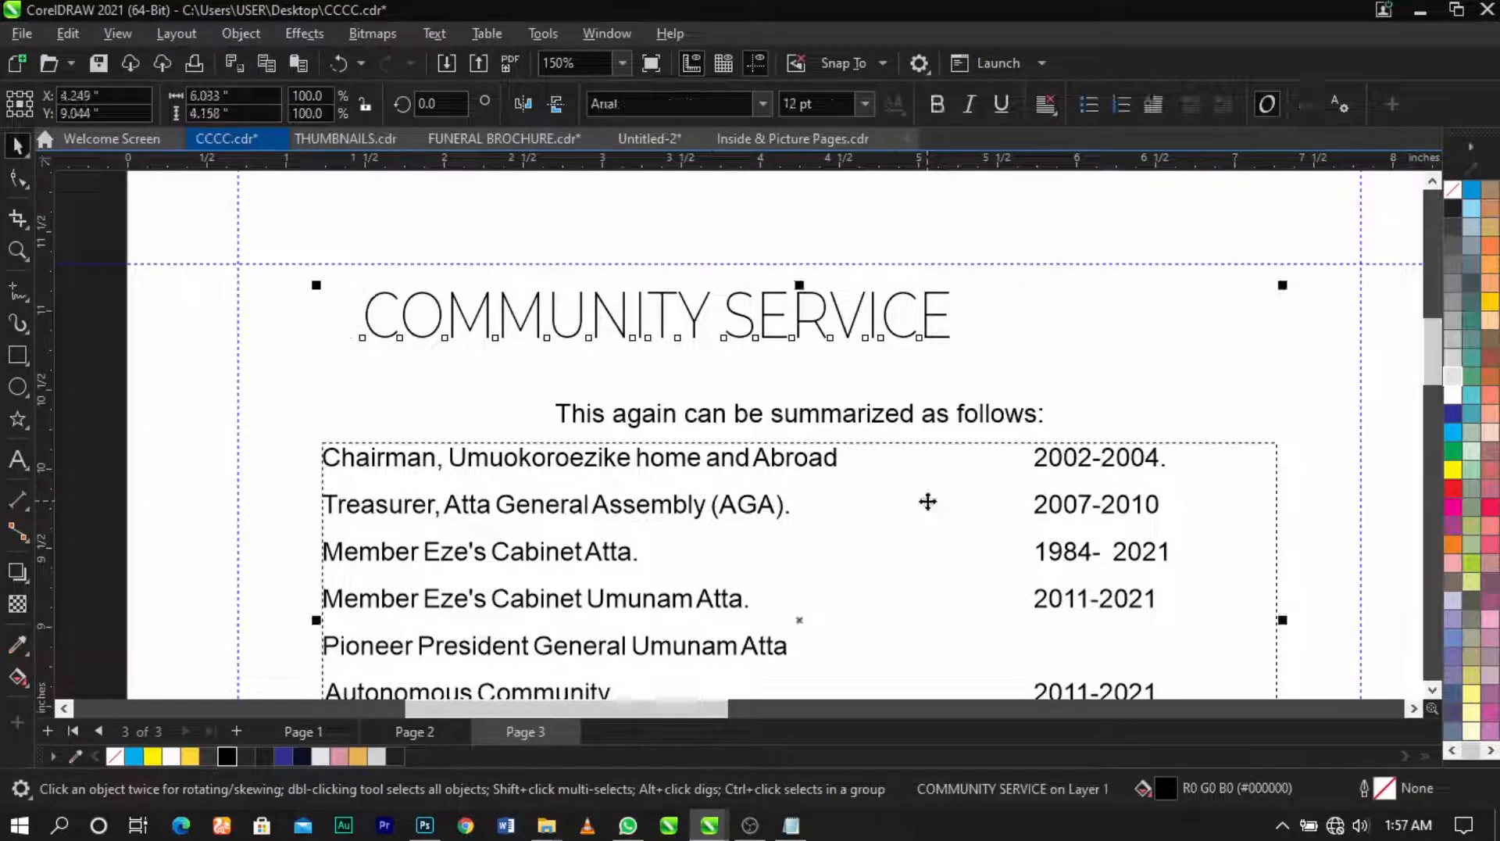
{"action": "key", "text": "l"}
{"action": "left_click", "coordinate": [128, 357]}
Step: Colour the COMMUNITY SERVICE heading gold (#FFD633) from the palette
{"action": "left_click", "coordinate": [382, 461]}
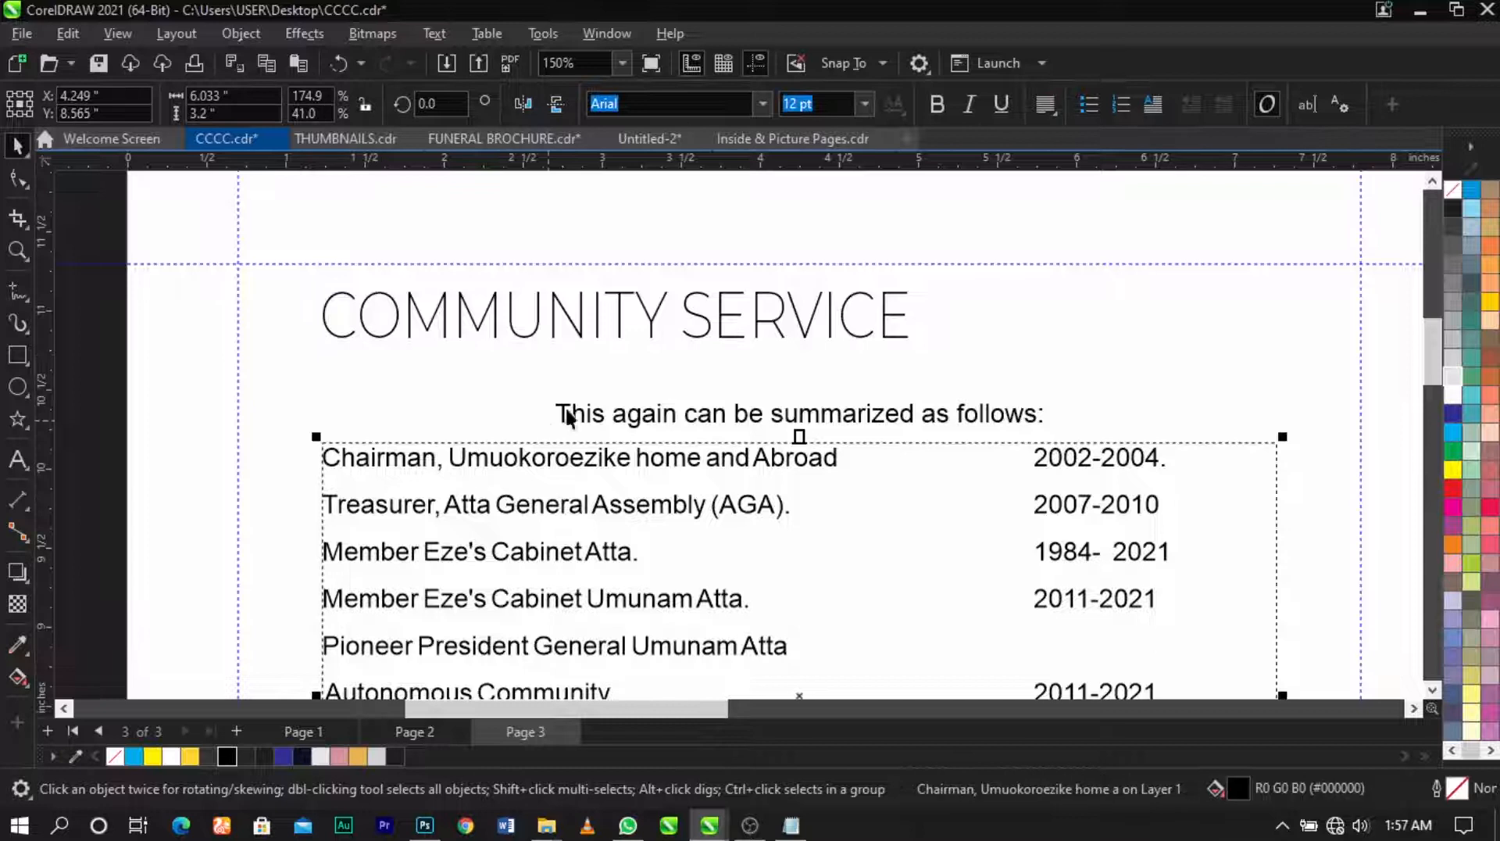
{"action": "left_click", "coordinate": [581, 415]}
{"action": "left_click", "coordinate": [537, 327]}
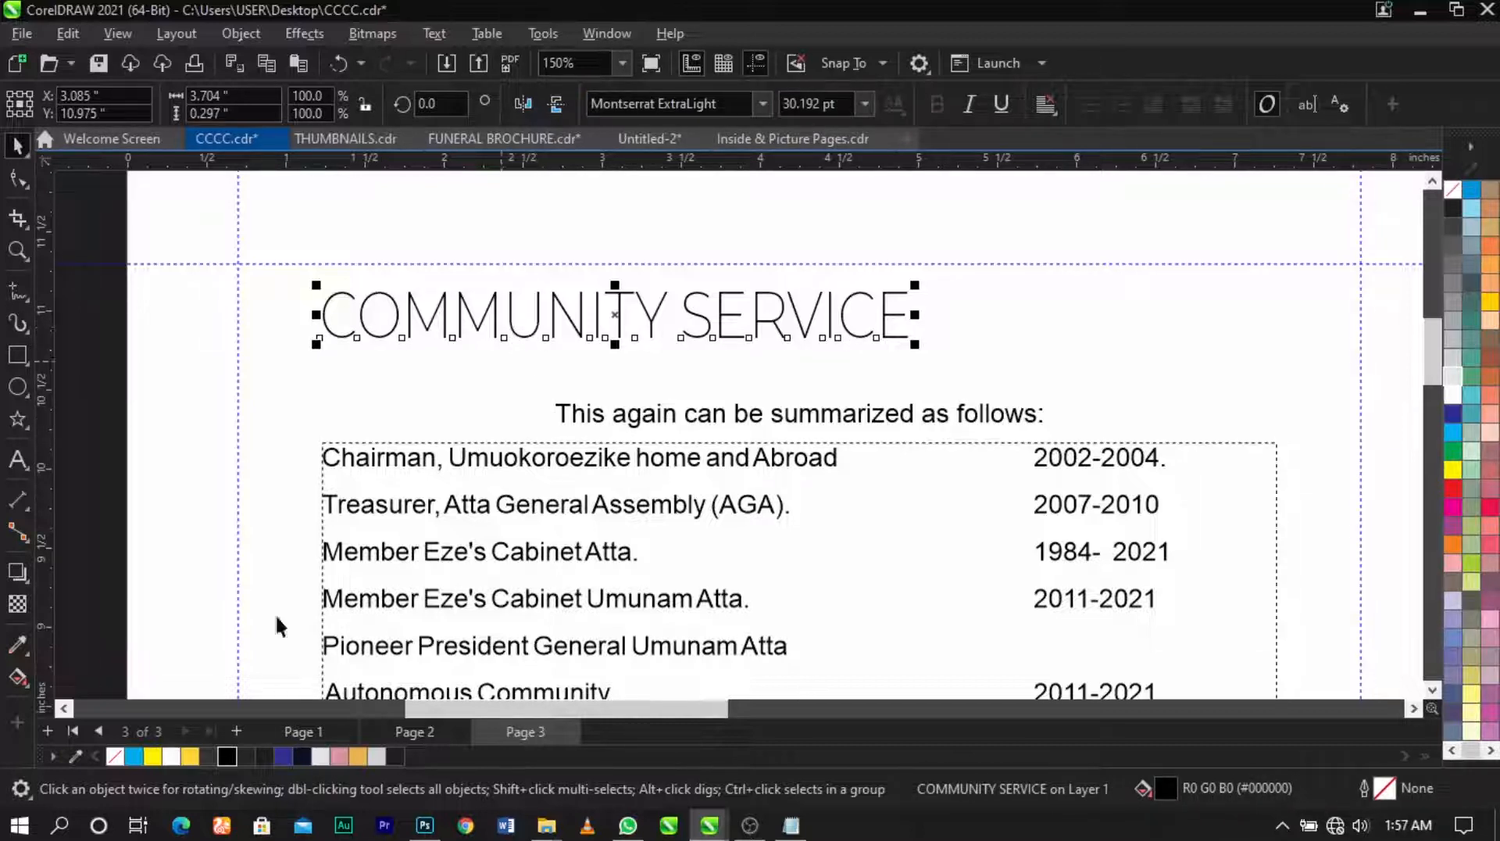
{"action": "left_click", "coordinate": [203, 752]}
{"action": "left_click", "coordinate": [164, 584]}
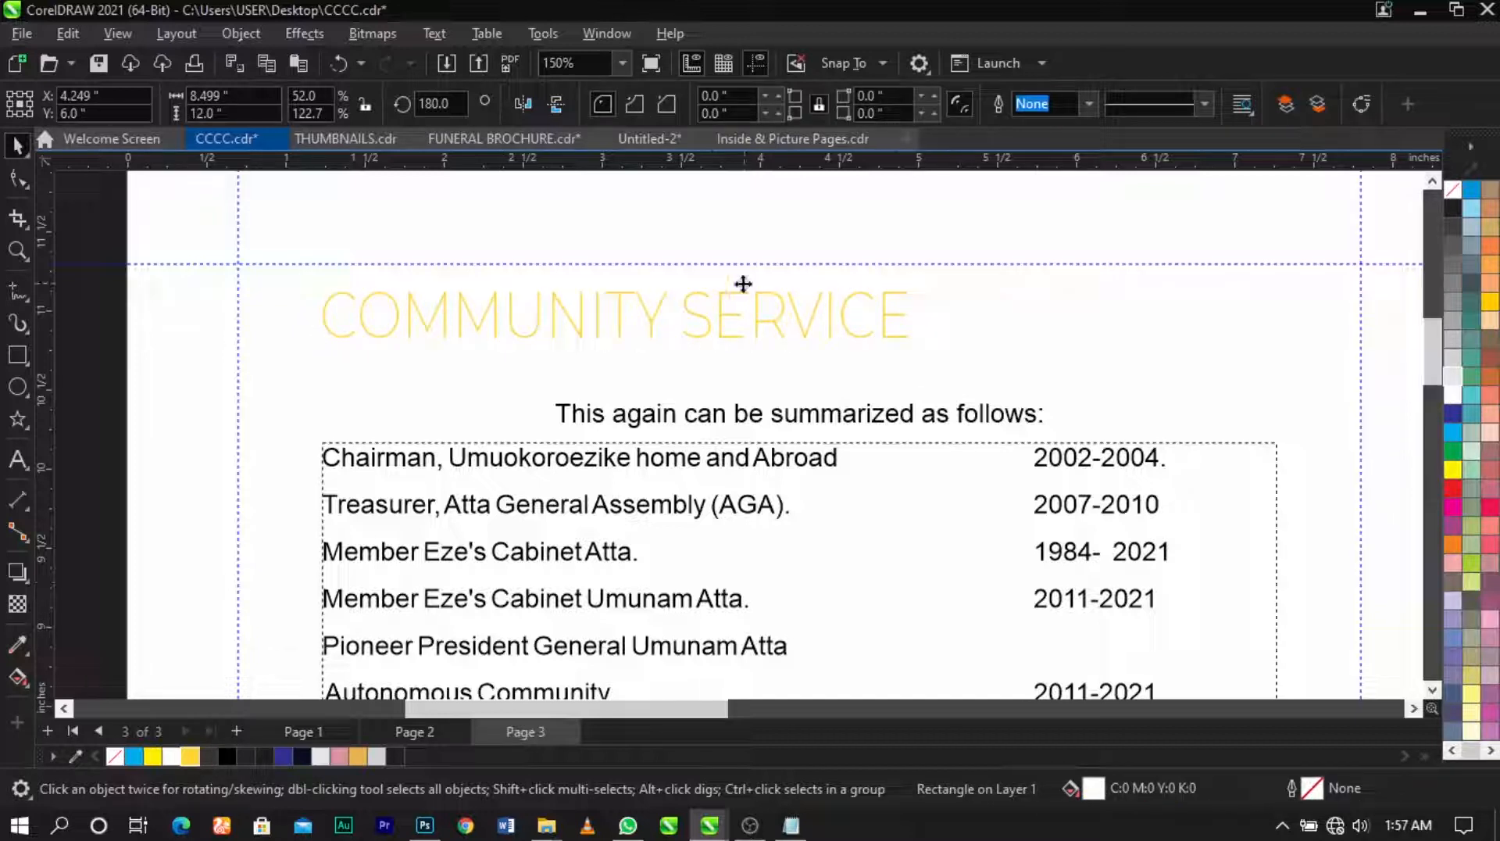
{"action": "left_click", "coordinate": [733, 320]}
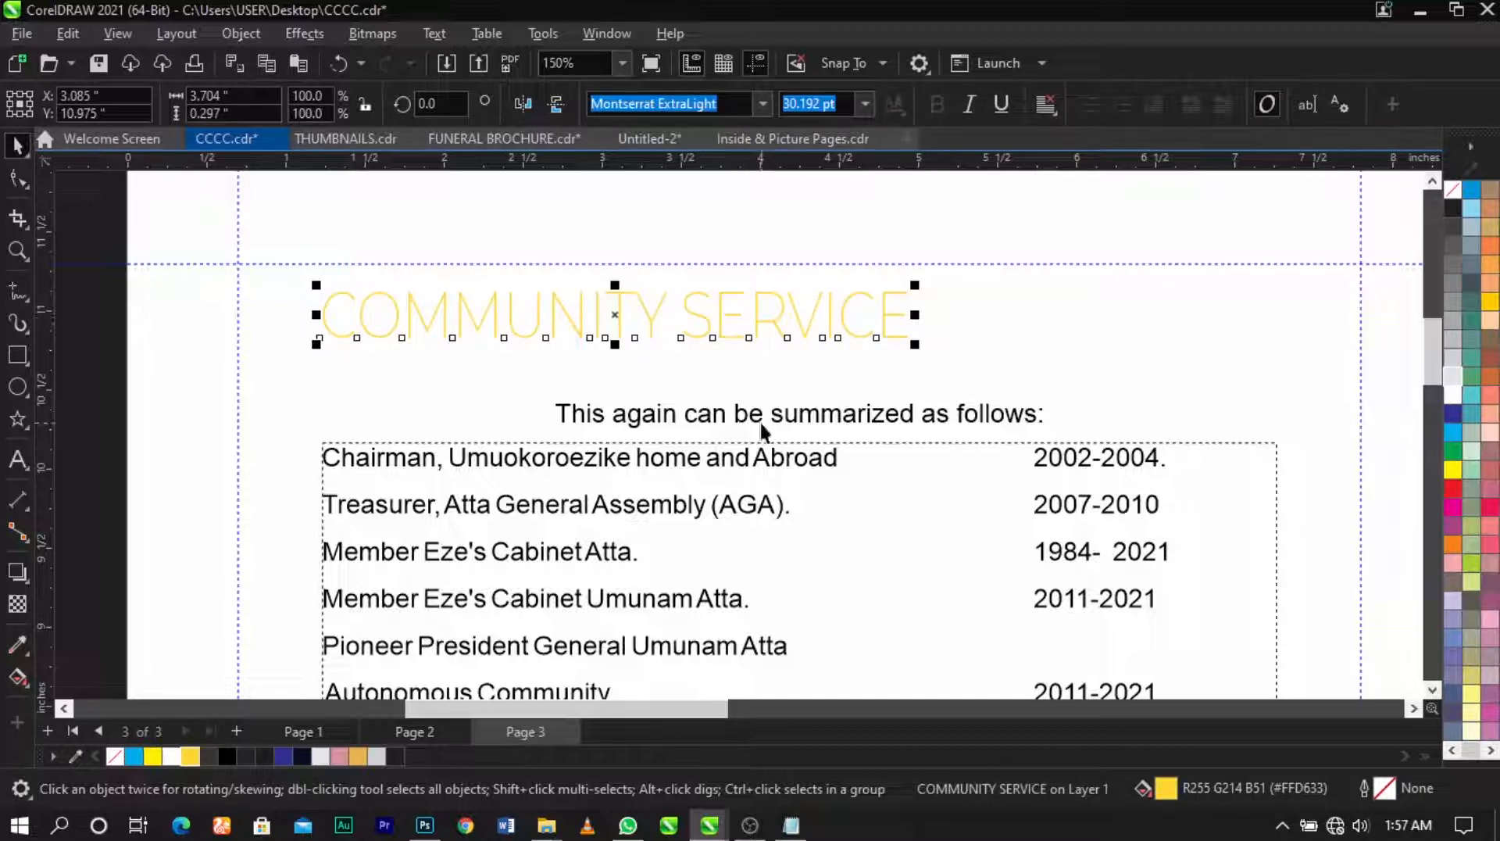
{"action": "left_click", "coordinate": [19, 353]}
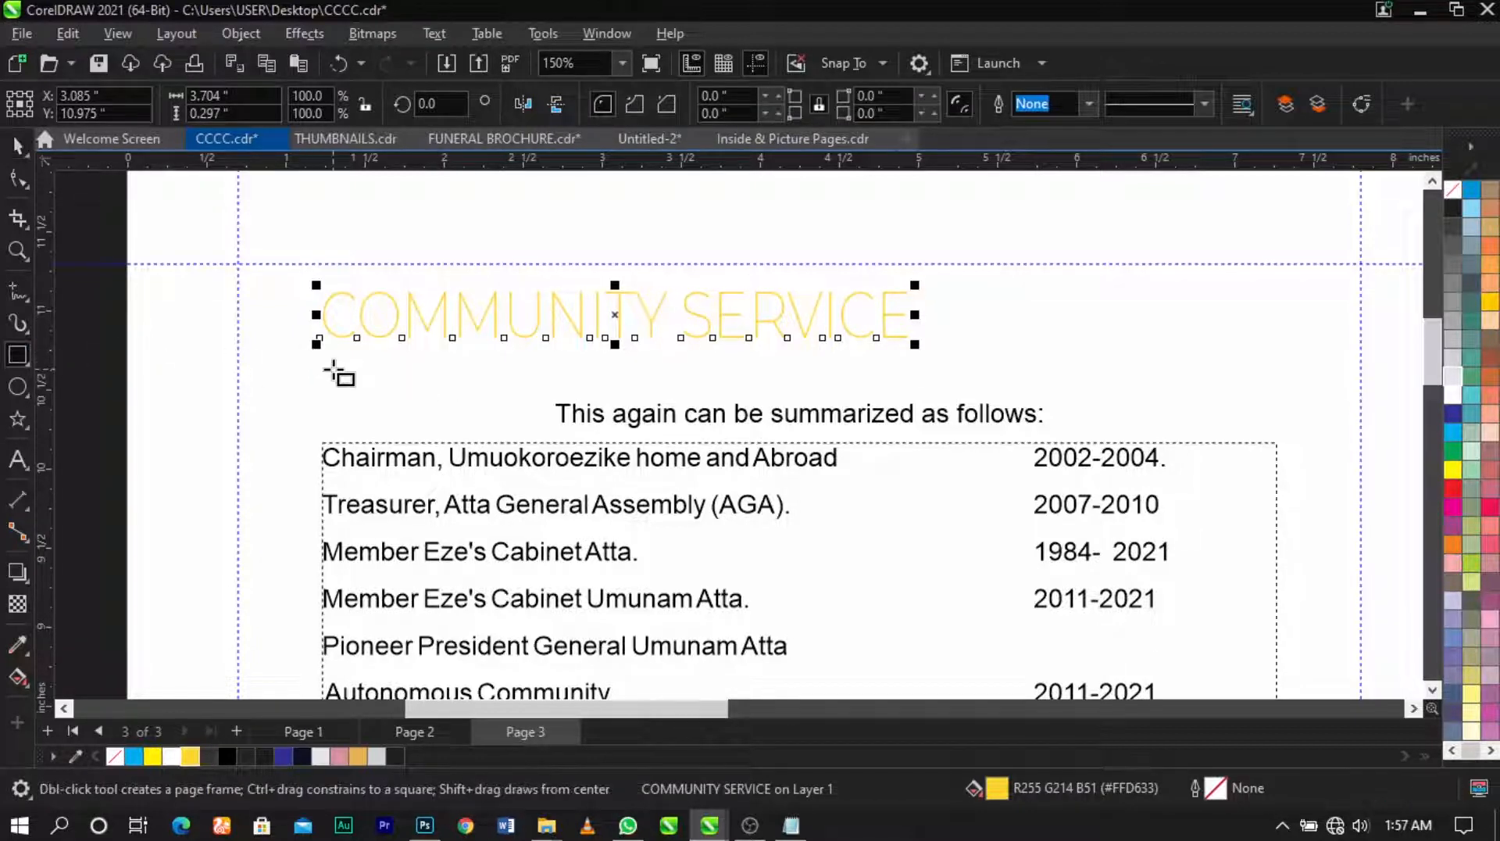
Step: Draw a thin yellow bar with no outline below the heading
{"action": "left_click_drag", "start_coordinate": [329, 351], "coordinate": [916, 385]}
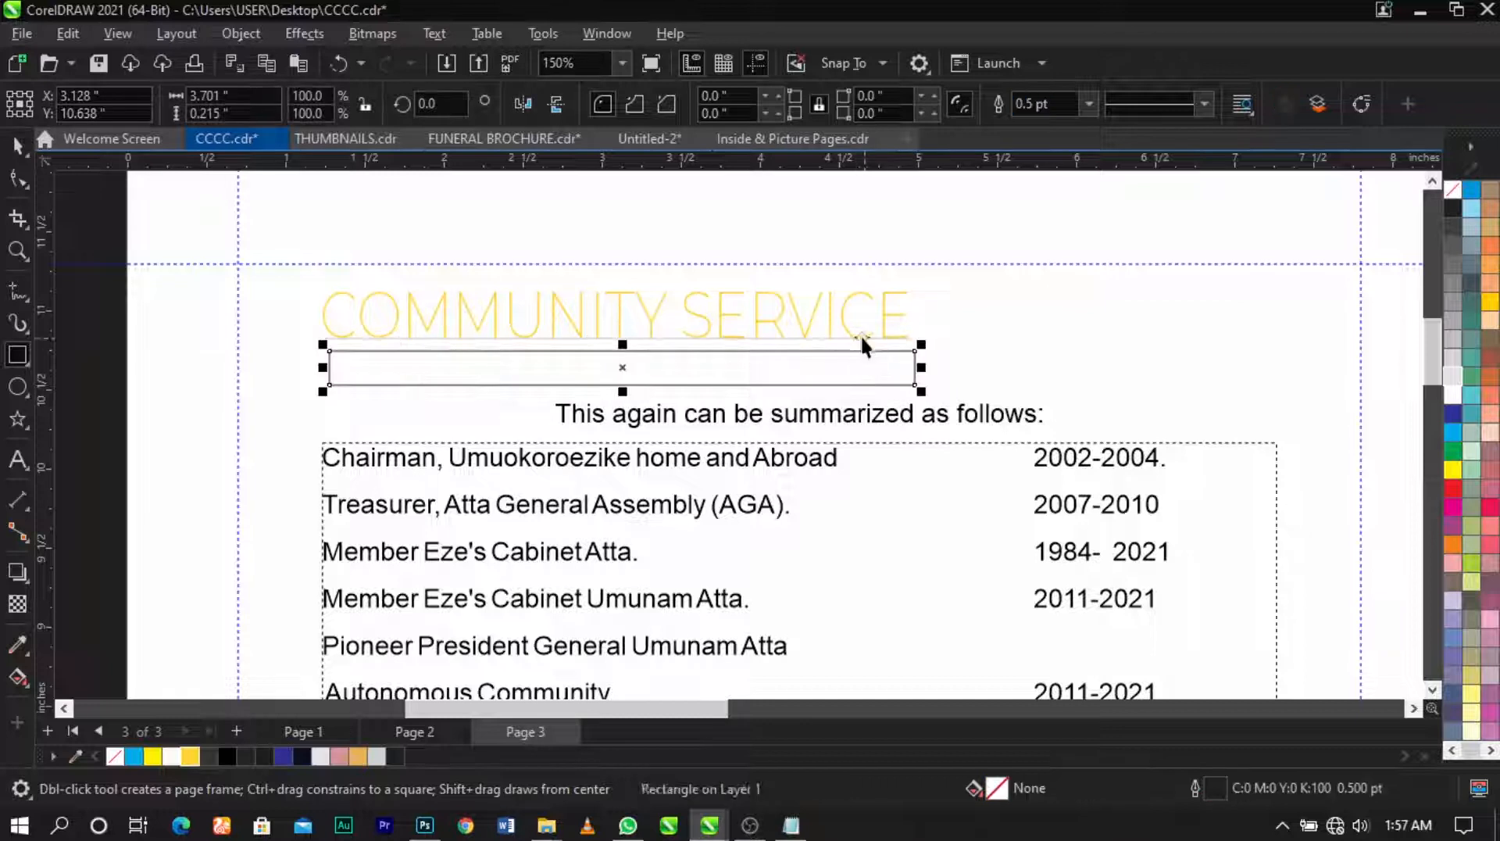
{"action": "key", "text": "space"}
{"action": "left_click", "coordinate": [887, 336], "text": "shift"}
{"action": "left_click", "coordinate": [819, 385]}
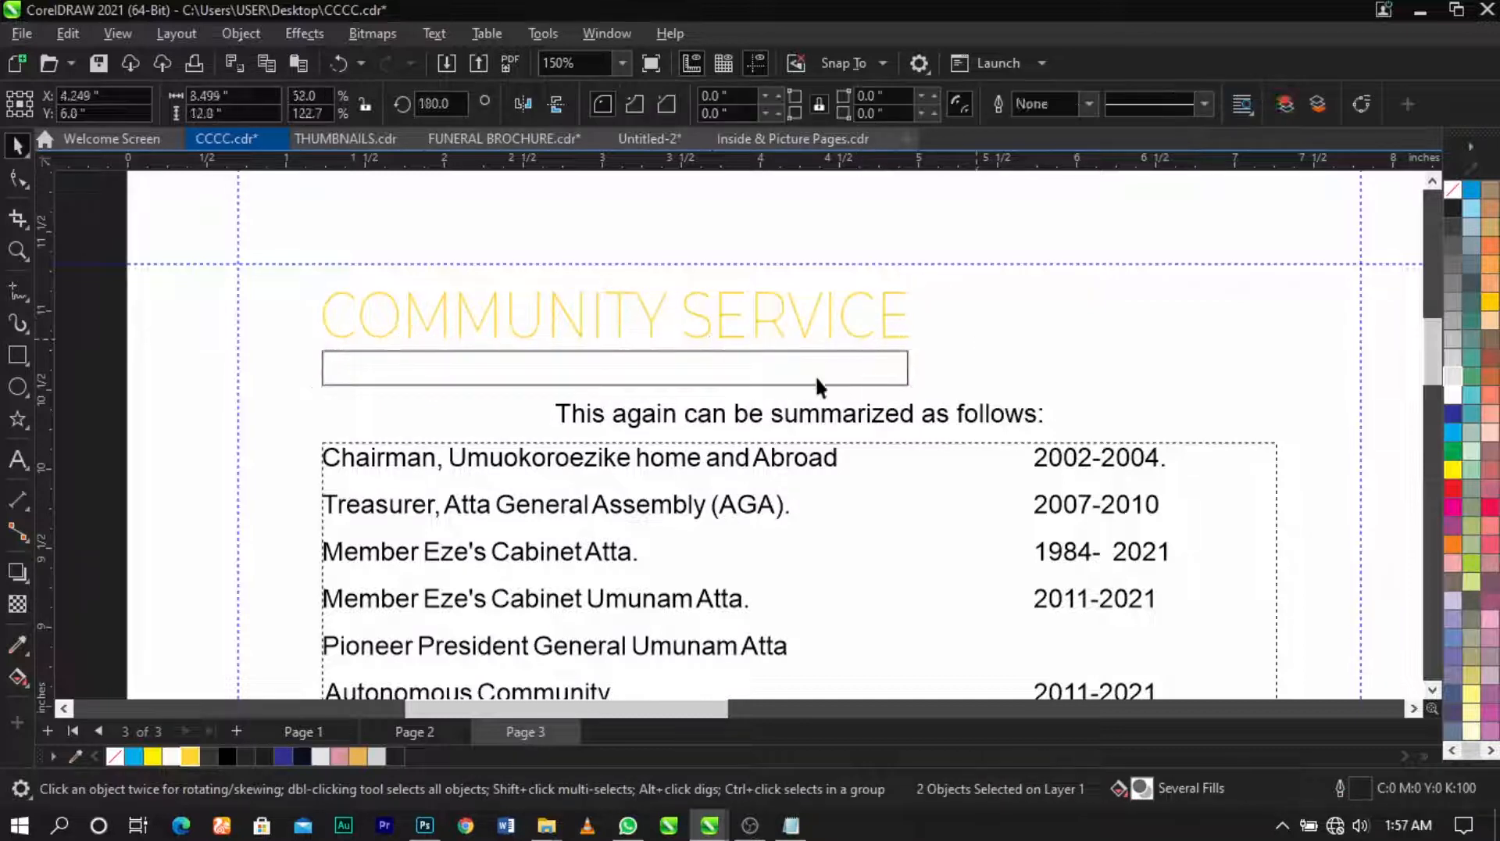
{"action": "left_click", "coordinate": [190, 755]}
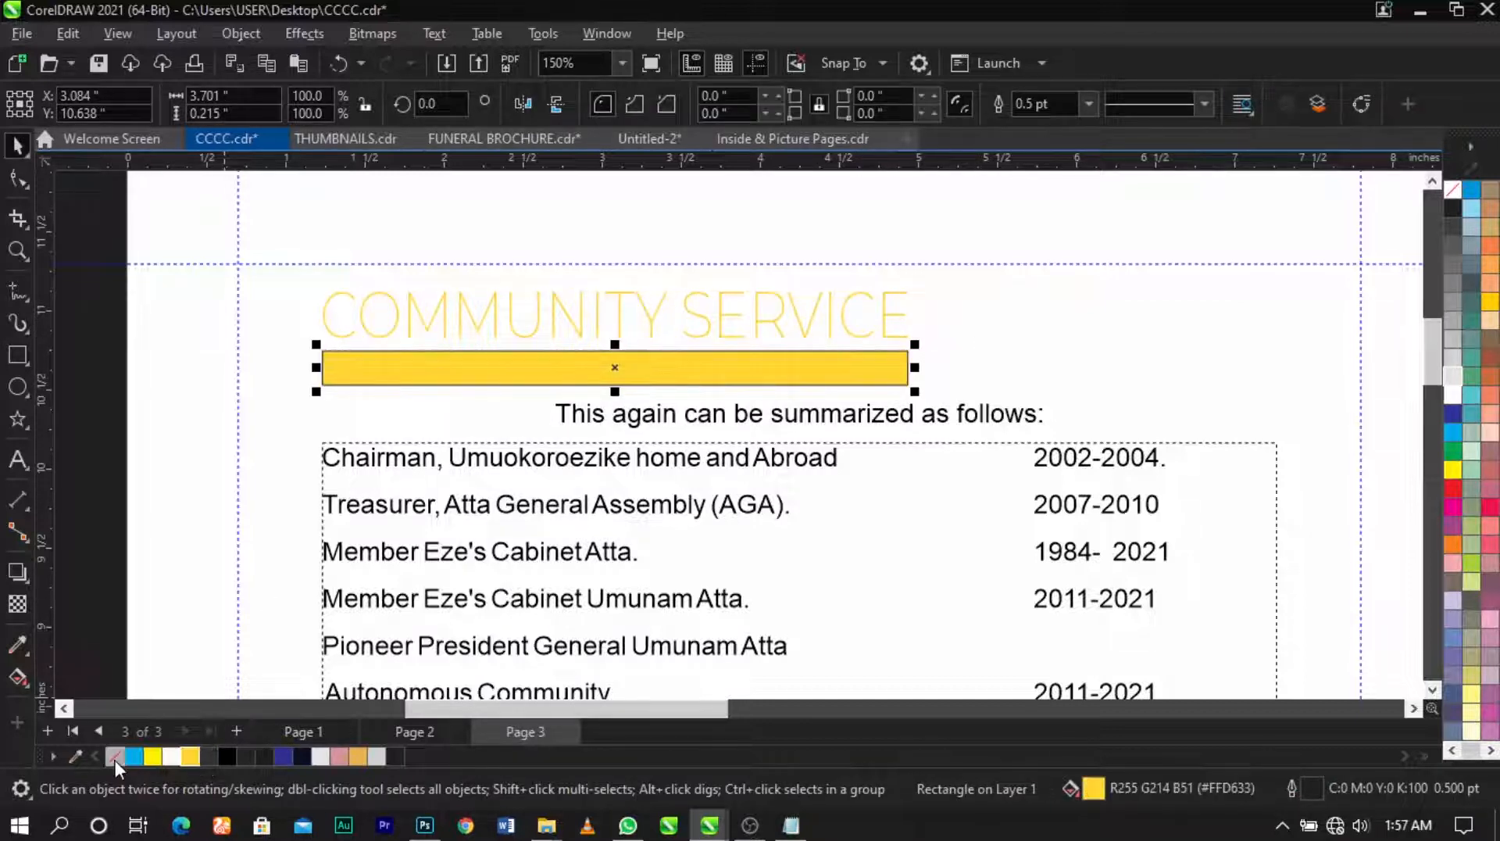
{"action": "right_click", "coordinate": [115, 759]}
{"action": "left_click", "coordinate": [184, 464]}
Step: Place 'This again can be summarized as follows:' on the bar in italics, nudging heading and bar down
{"action": "left_click_drag", "start_coordinate": [780, 409], "coordinate": [612, 381]}
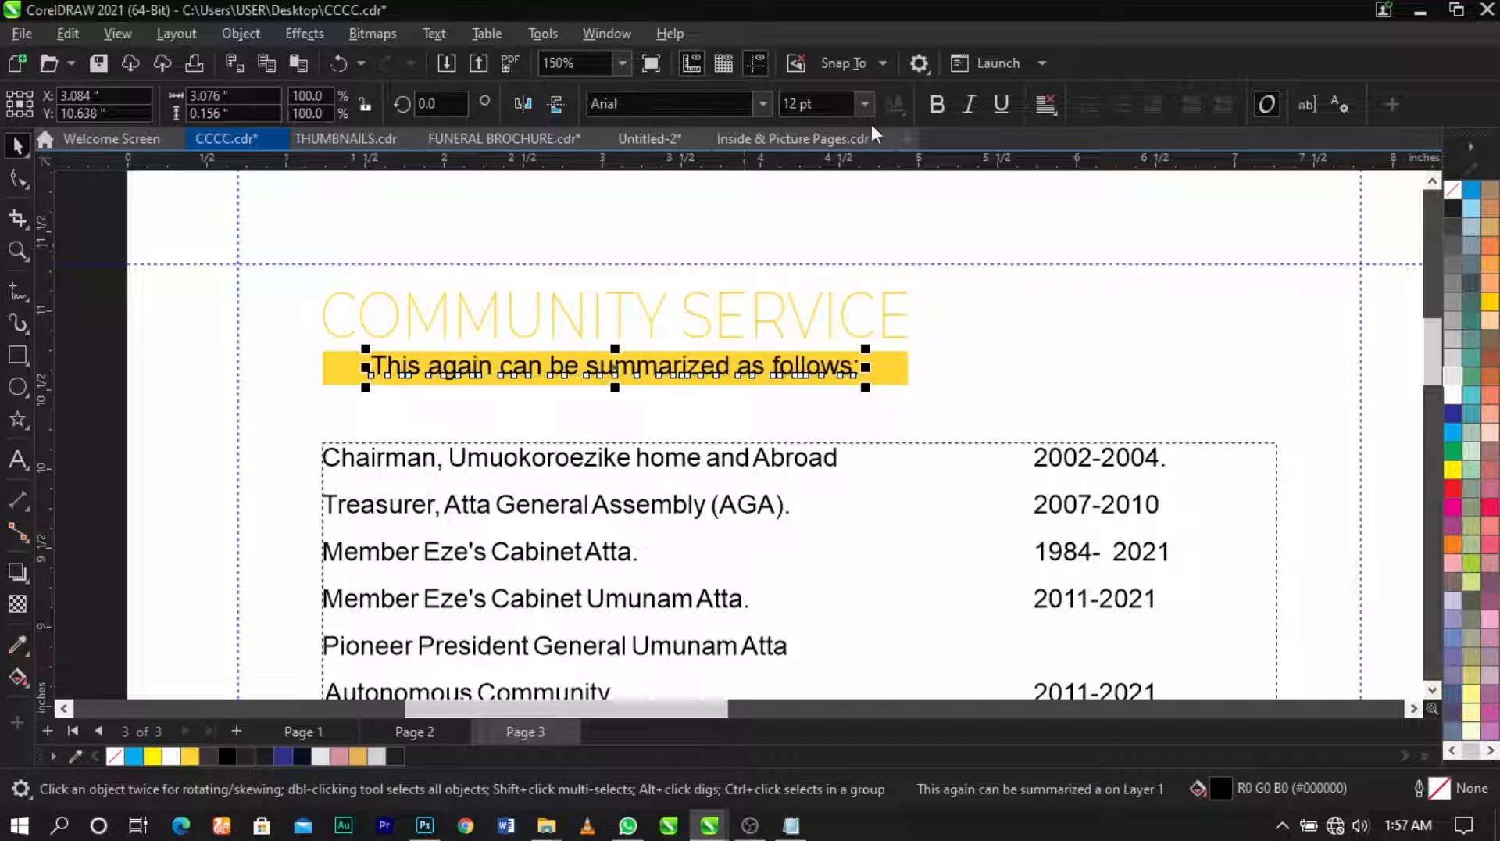
{"action": "left_click", "coordinate": [971, 101]}
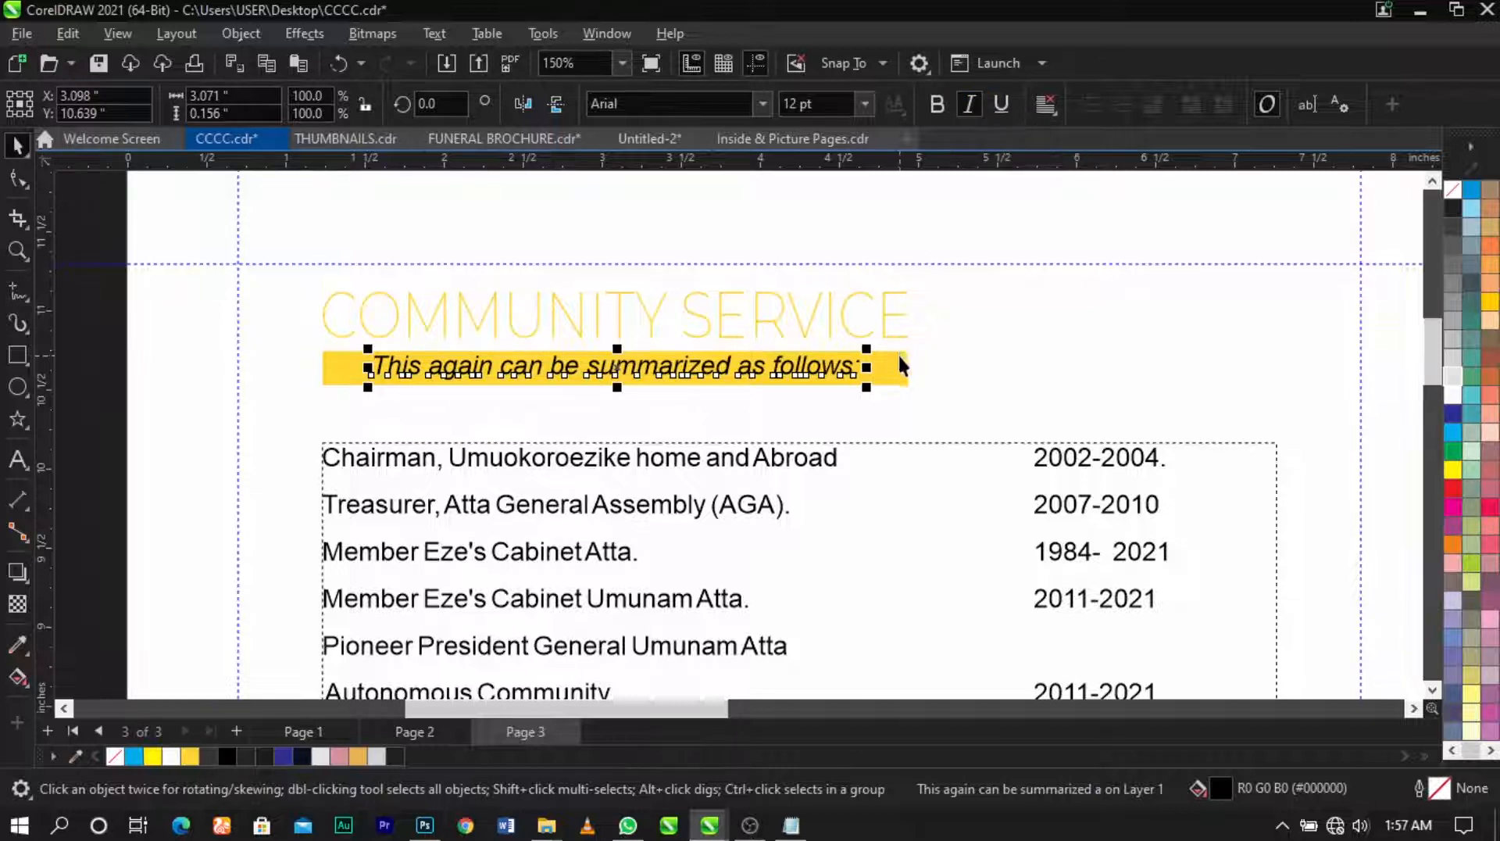
{"action": "left_click_drag", "start_coordinate": [991, 234], "coordinate": [448, 394]}
{"action": "scroll", "coordinate": [432, 410], "scroll_direction": "up", "scroll_amount": 1}
{"action": "left_click", "coordinate": [607, 345]}
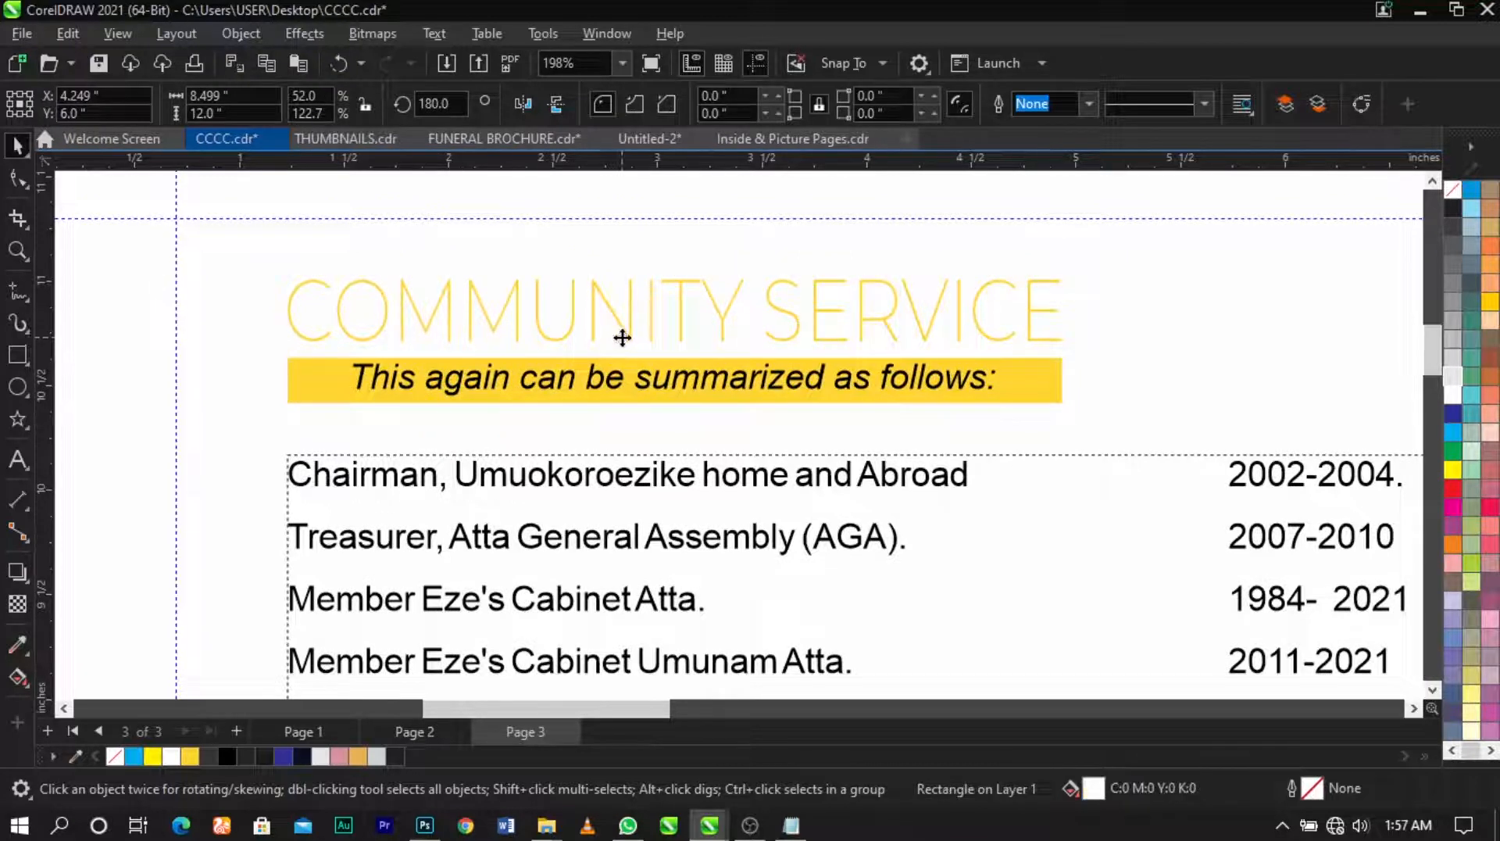
{"action": "left_click", "coordinate": [622, 336]}
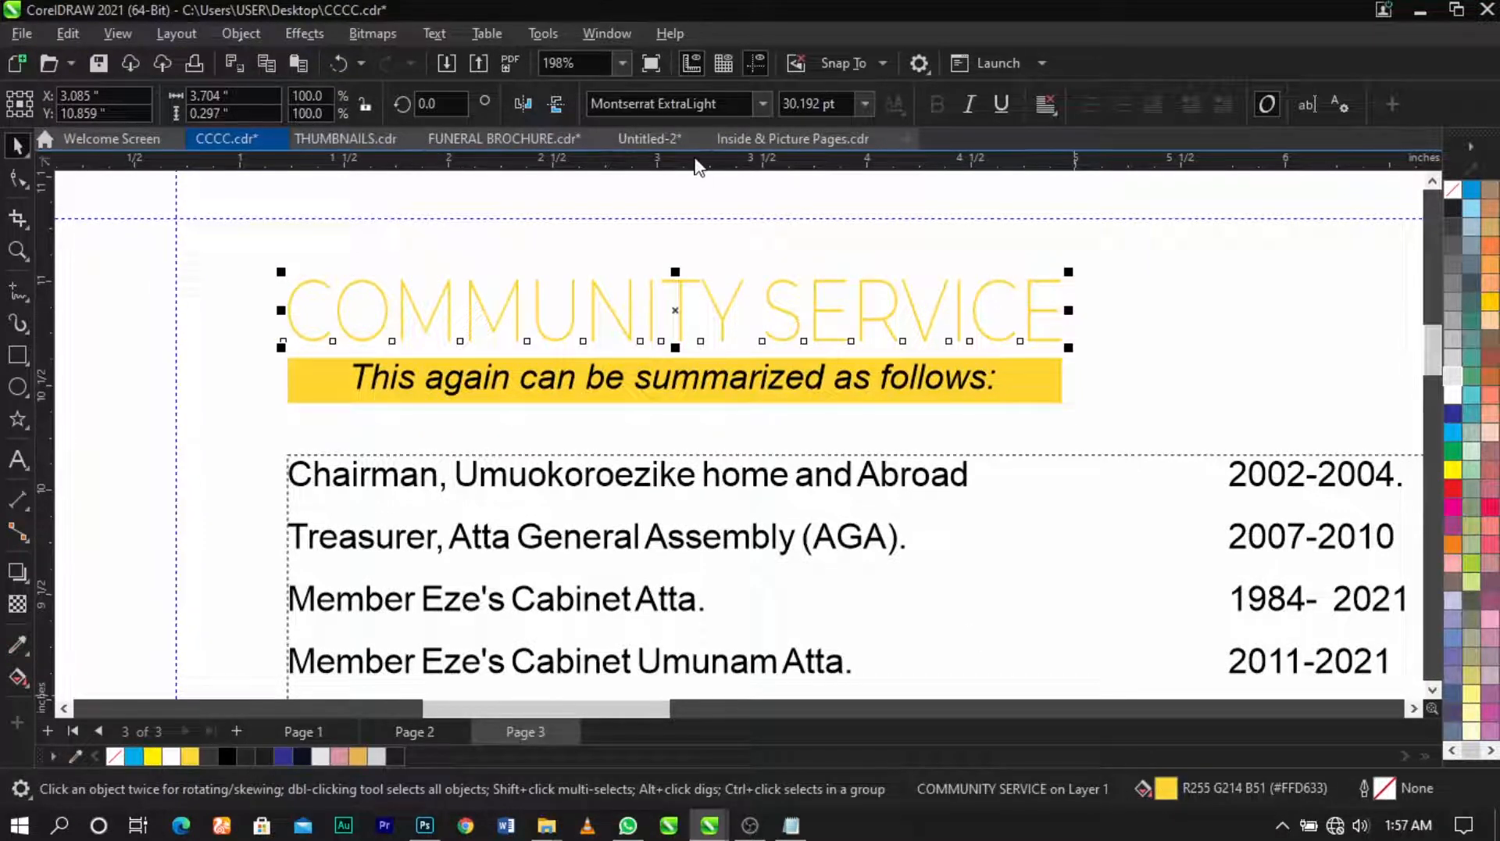
Step: Change the heading's fill to a deeper gold, #B3920D, in the Edit Fill dialog
{"action": "key", "text": "shift+F11"}
{"action": "left_click_drag", "start_coordinate": [586, 98], "coordinate": [1128, 98]}
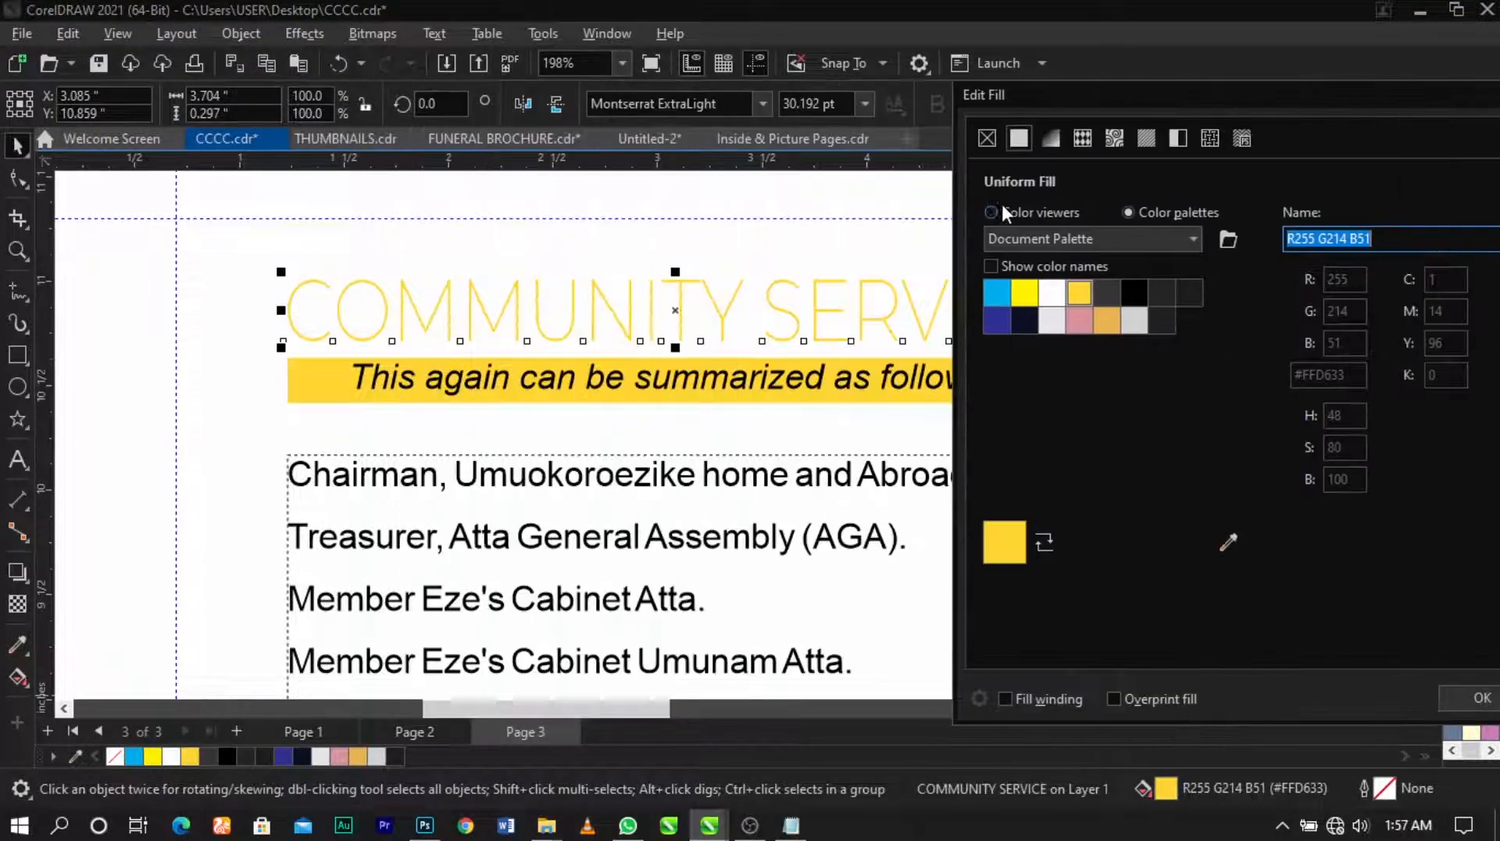
{"action": "left_click", "coordinate": [994, 213]}
{"action": "left_click_drag", "start_coordinate": [1209, 358], "coordinate": [1223, 334]}
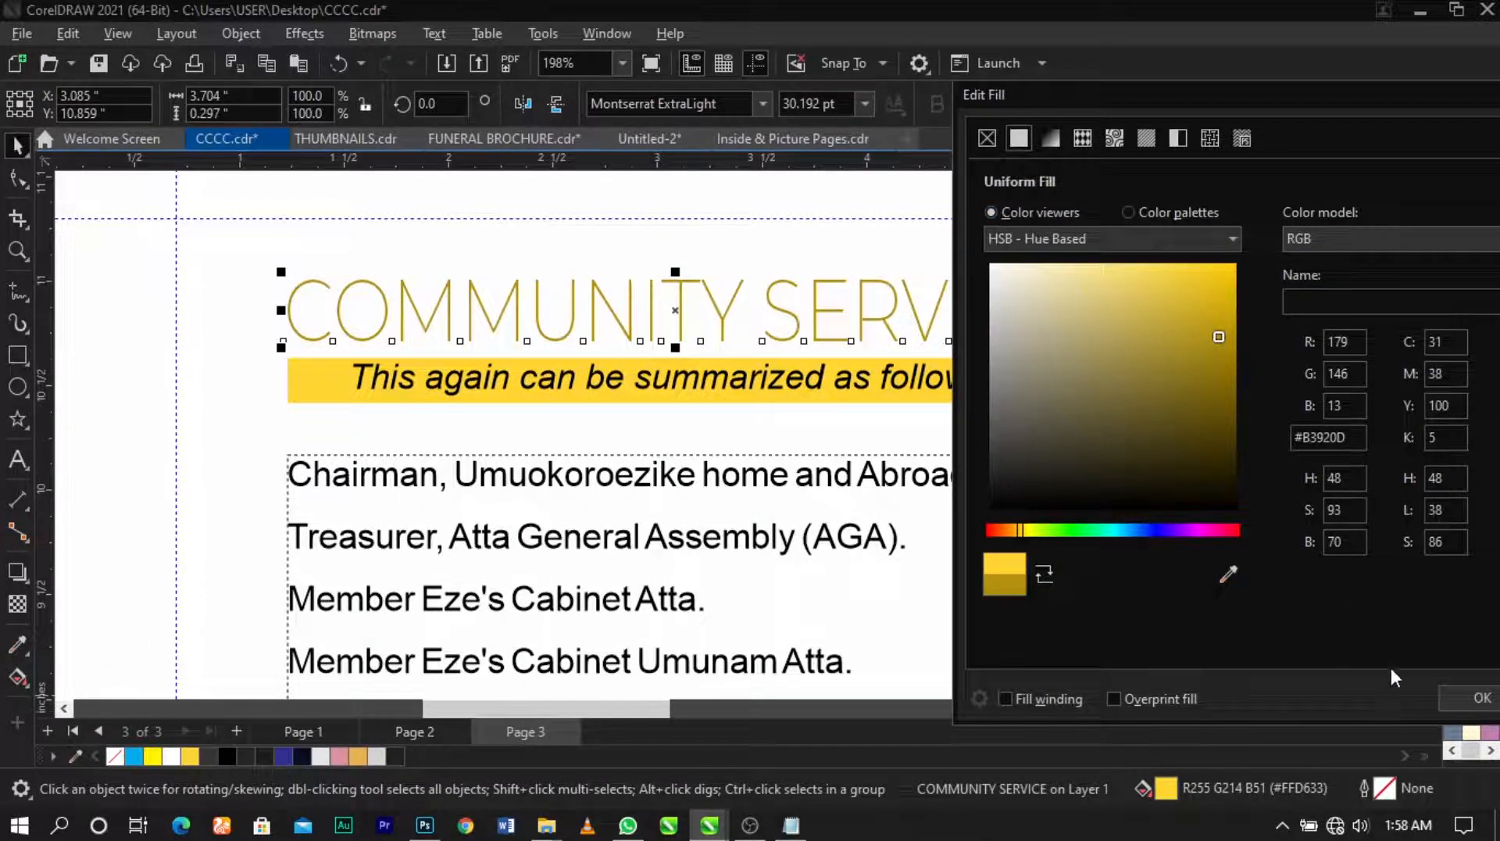
{"action": "left_click", "coordinate": [1446, 697]}
{"action": "scroll", "coordinate": [748, 330], "scroll_direction": "down", "scroll_amount": 5}
Step: Zoom in on the table and tighten its line spacing with the Shape tool
{"action": "key", "text": "z"}
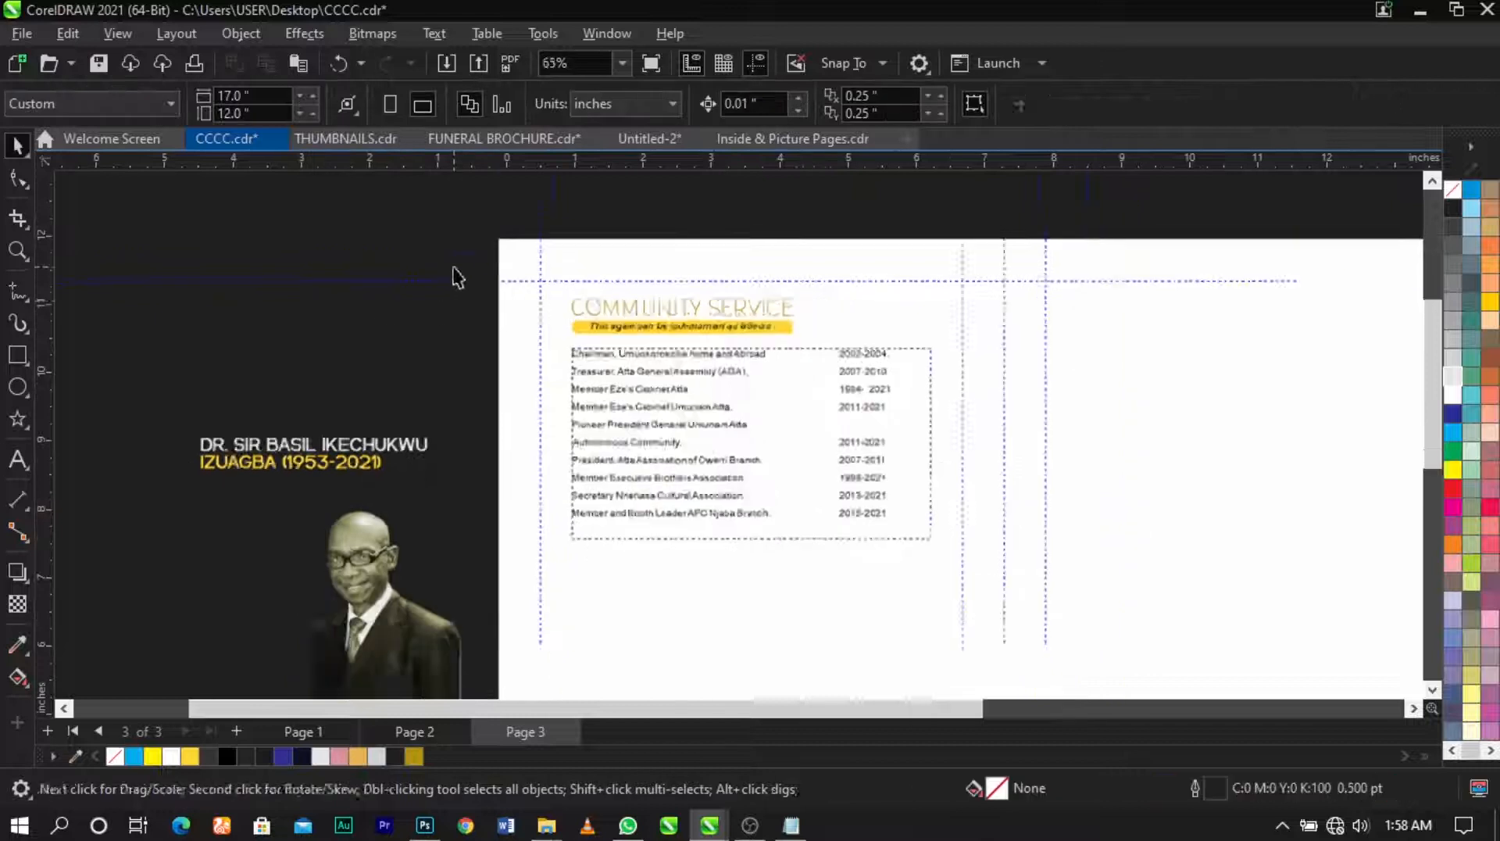
{"action": "left_click_drag", "start_coordinate": [457, 266], "coordinate": [1122, 687]}
{"action": "scroll", "coordinate": [926, 324], "scroll_direction": "down", "scroll_amount": 1}
{"action": "key", "text": "F2"}
{"action": "left_click_drag", "start_coordinate": [341, 267], "coordinate": [865, 638]}
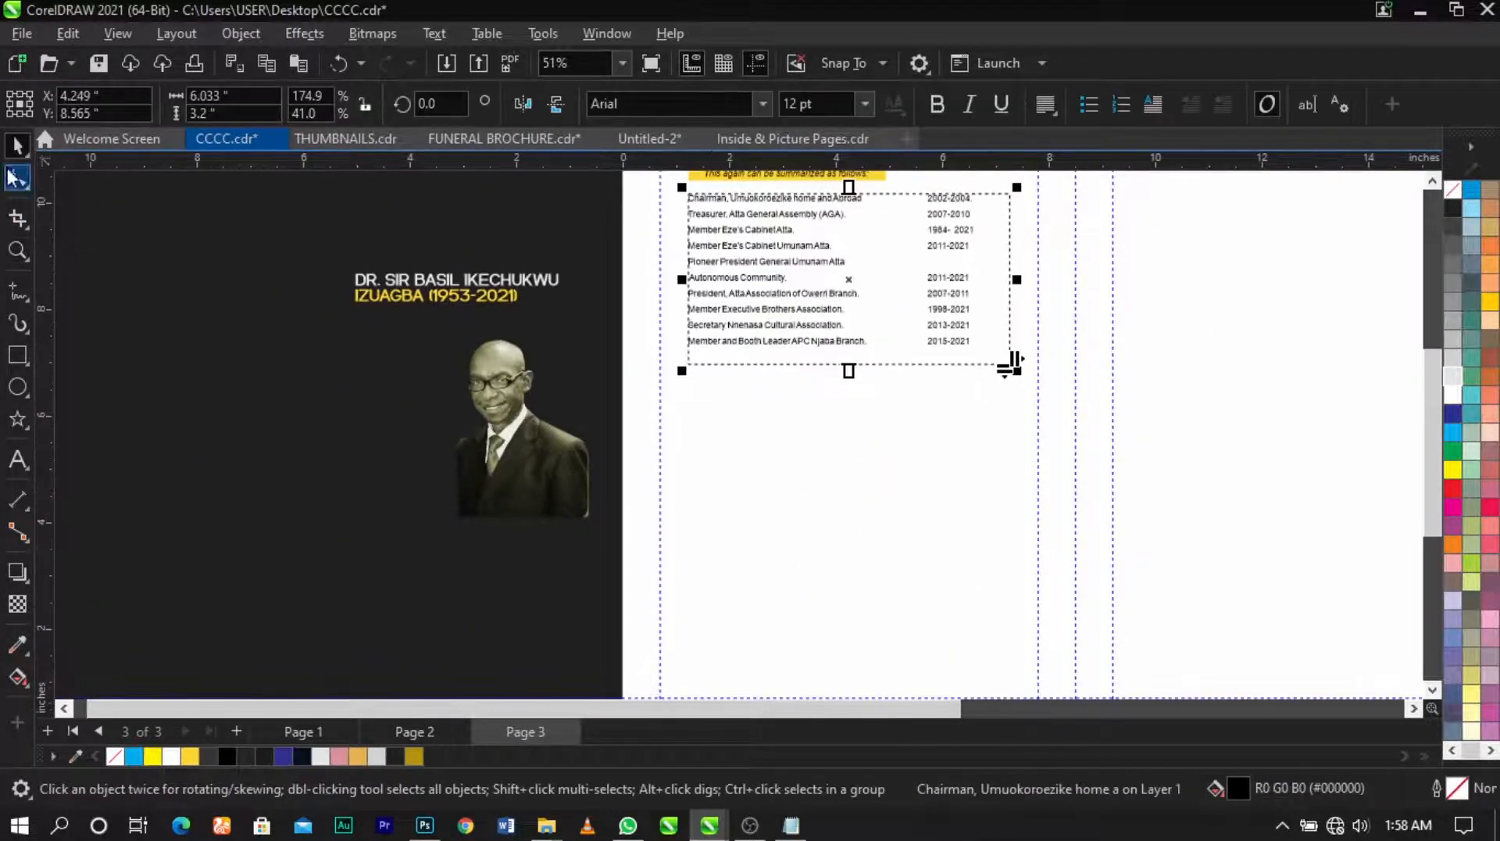
{"action": "key", "text": "F10"}
{"action": "scroll", "coordinate": [870, 289], "scroll_direction": "up", "scroll_amount": 1}
{"action": "left_click_drag", "start_coordinate": [623, 390], "coordinate": [698, 344]}
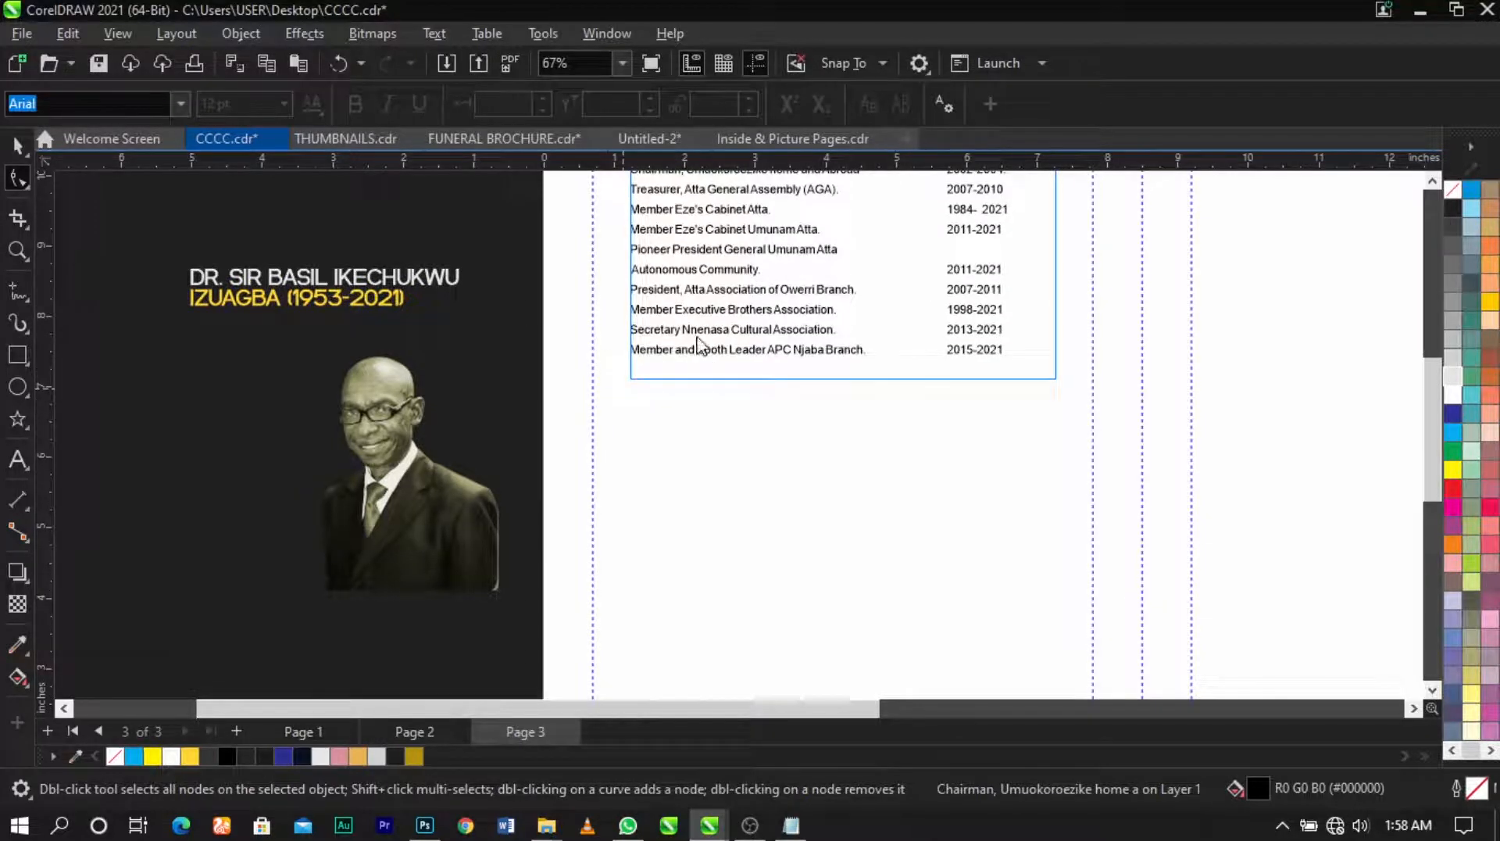
{"action": "scroll", "coordinate": [657, 322], "scroll_direction": "down", "scroll_amount": 1}
Step: Draw a circle with the Ellipse tool below the Community Service list
{"action": "key", "text": "space"}
{"action": "left_click", "coordinate": [501, 260]}
{"action": "key", "text": "z"}
{"action": "left_click_drag", "start_coordinate": [345, 237], "coordinate": [1020, 620]}
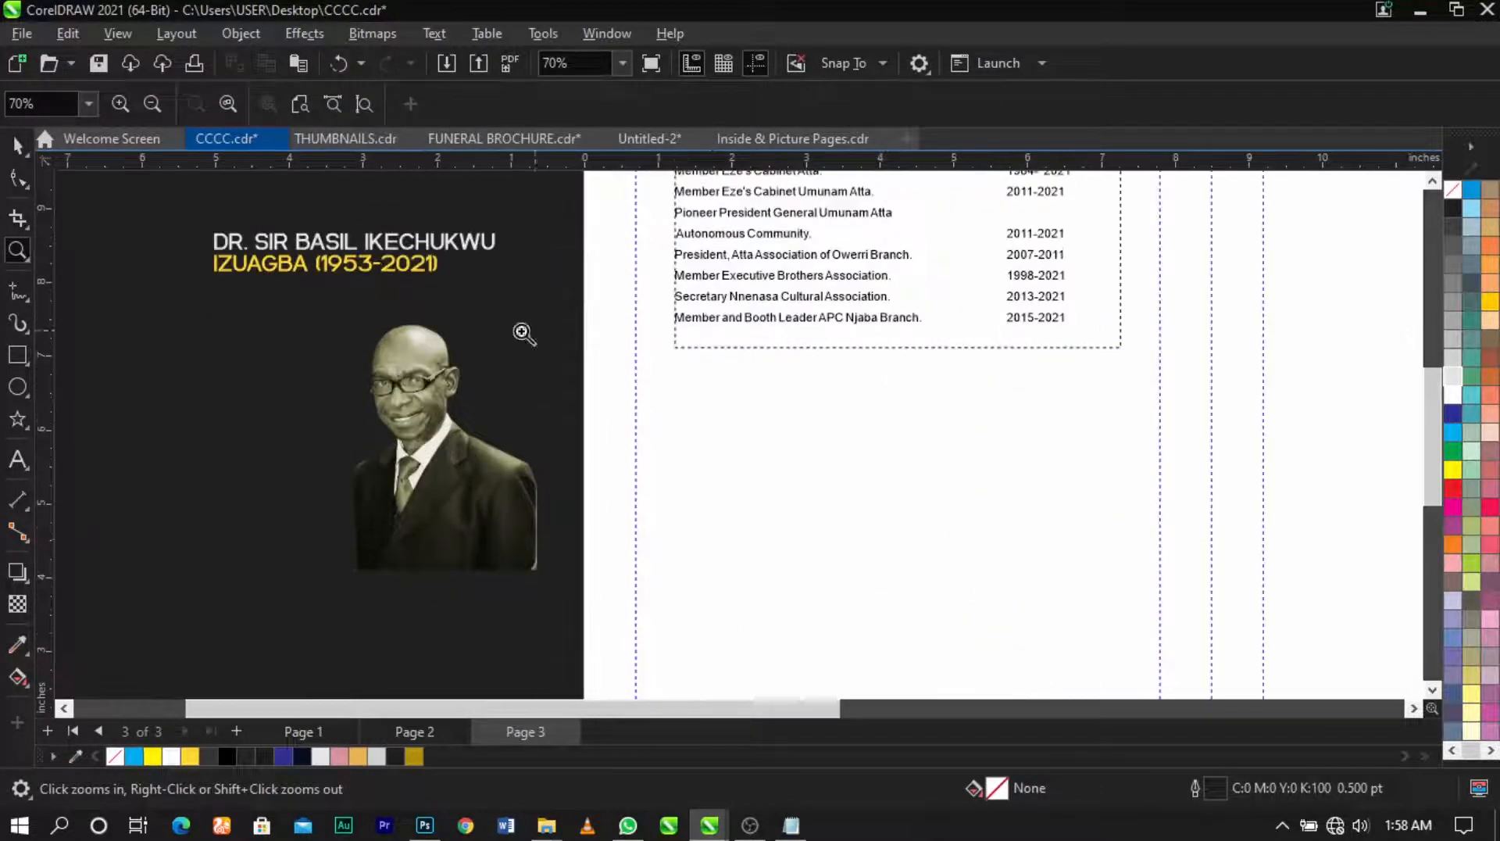
{"action": "key", "text": "space"}
{"action": "key", "text": "F7"}
{"action": "left_click_drag", "start_coordinate": [687, 380], "coordinate": [867, 520]}
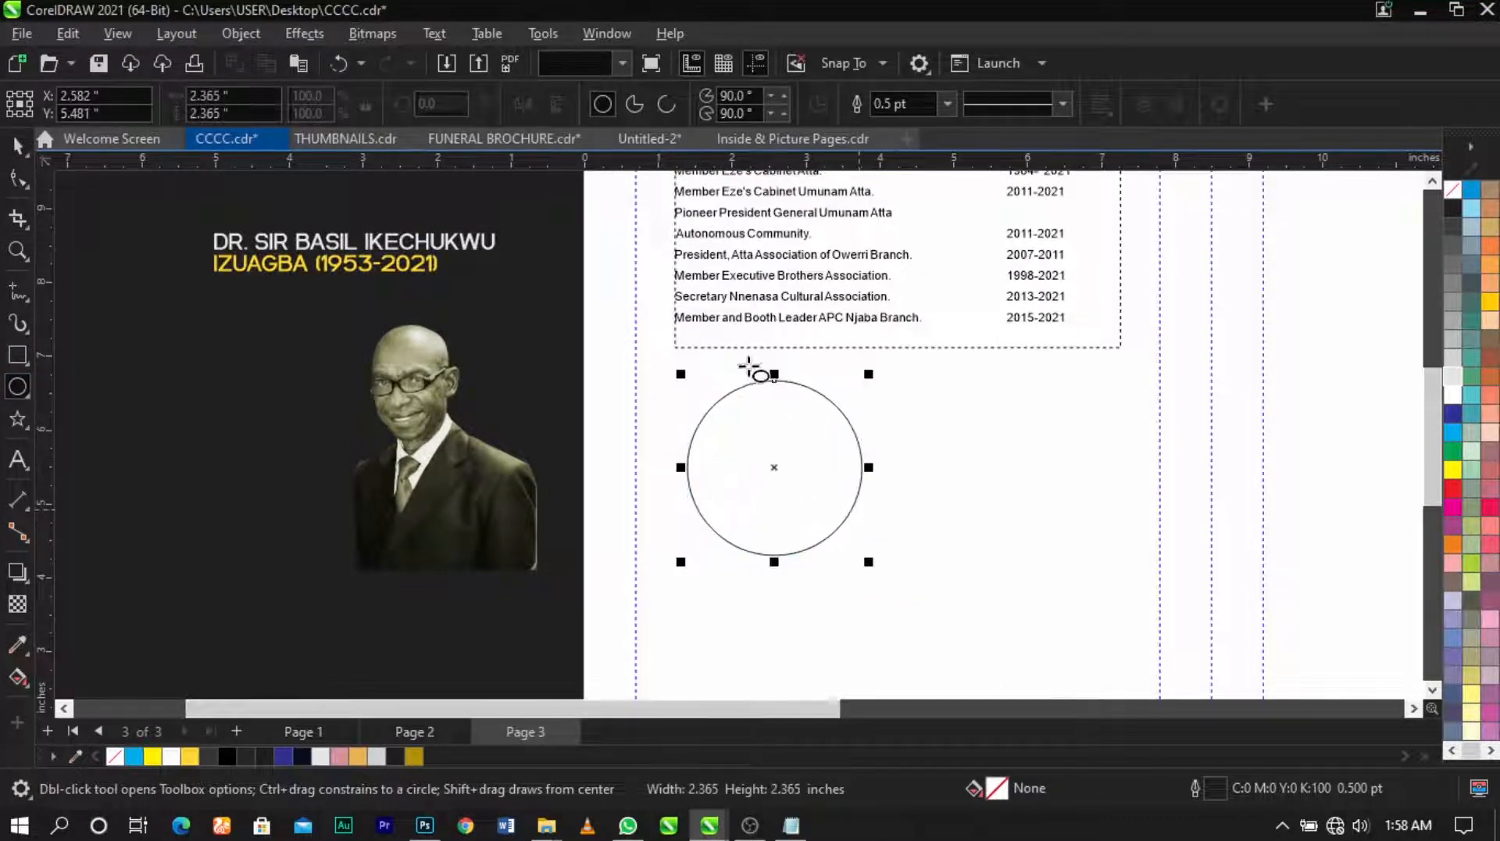
{"action": "scroll", "coordinate": [749, 364], "scroll_direction": "down", "scroll_amount": 3}
{"action": "key", "text": "space"}
{"action": "left_click", "coordinate": [607, 297]}
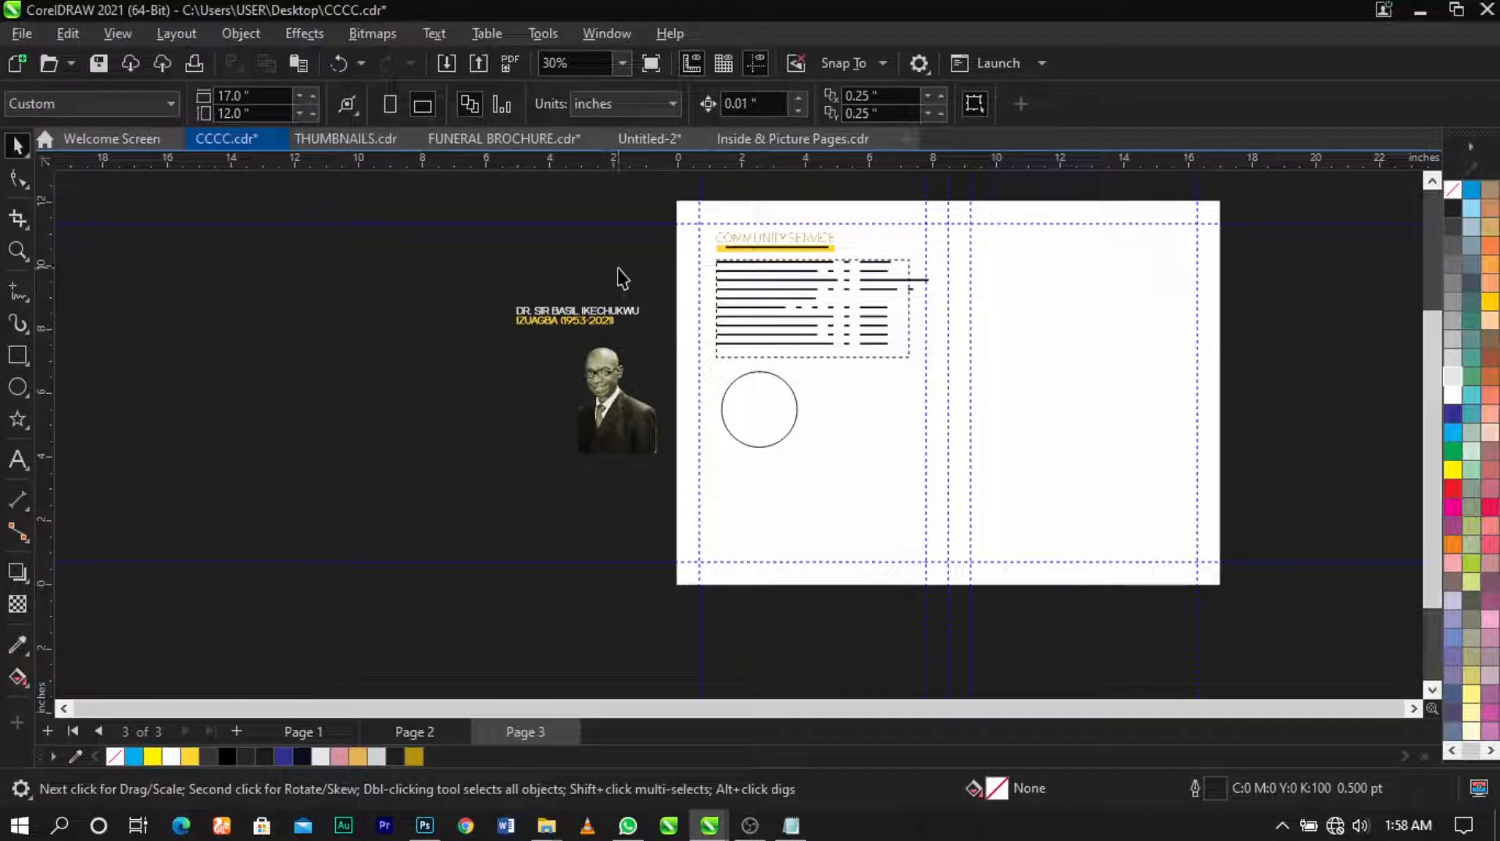
Step: Move the portrait photo from beside the page onto it next to the circle
{"action": "key", "text": "z"}
{"action": "left_click_drag", "start_coordinate": [1038, 475], "coordinate": [1197, 549]}
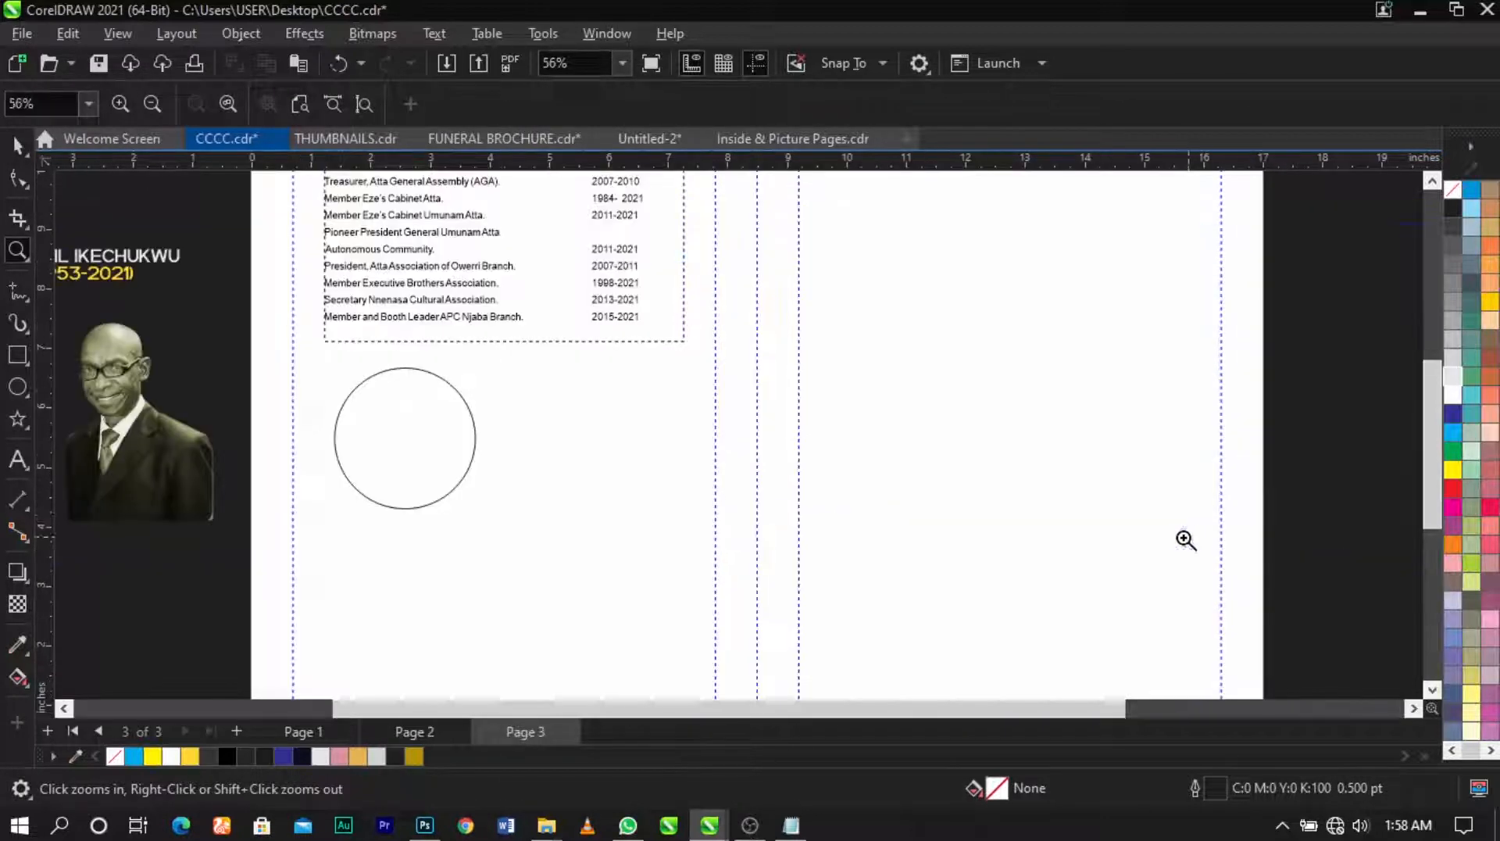
{"action": "key", "text": "space"}
{"action": "scroll", "coordinate": [322, 430], "scroll_direction": "up", "scroll_amount": 1}
{"action": "left_click", "coordinate": [381, 452]}
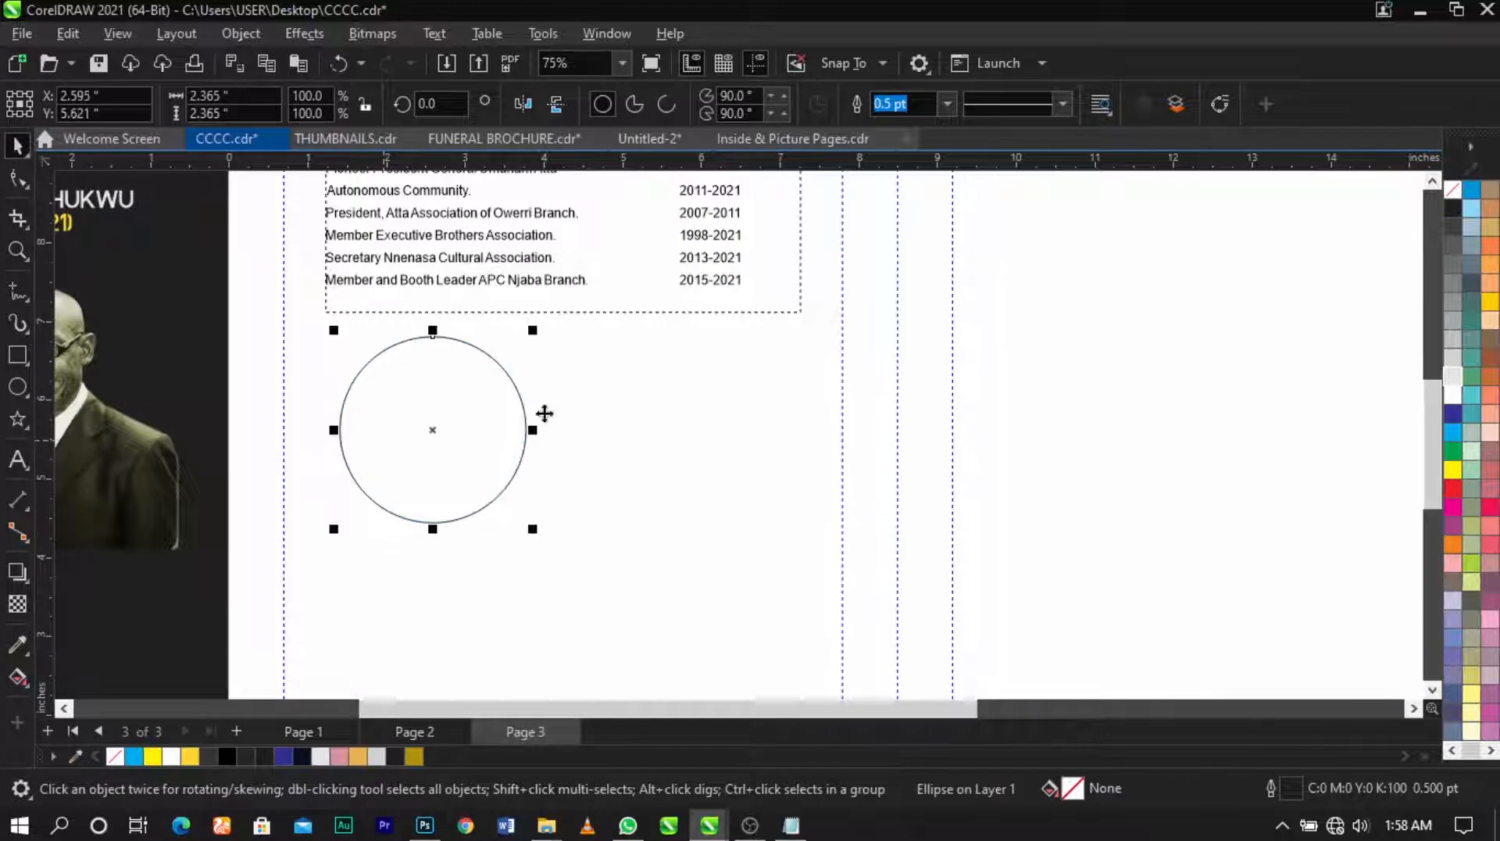
{"action": "scroll", "coordinate": [542, 412], "scroll_direction": "down", "scroll_amount": 2}
{"action": "left_click", "coordinate": [333, 391]}
{"action": "left_click_drag", "start_coordinate": [285, 391], "coordinate": [688, 441]}
{"action": "key", "text": "z"}
{"action": "left_click_drag", "start_coordinate": [318, 305], "coordinate": [857, 526]}
{"action": "key", "text": "space"}
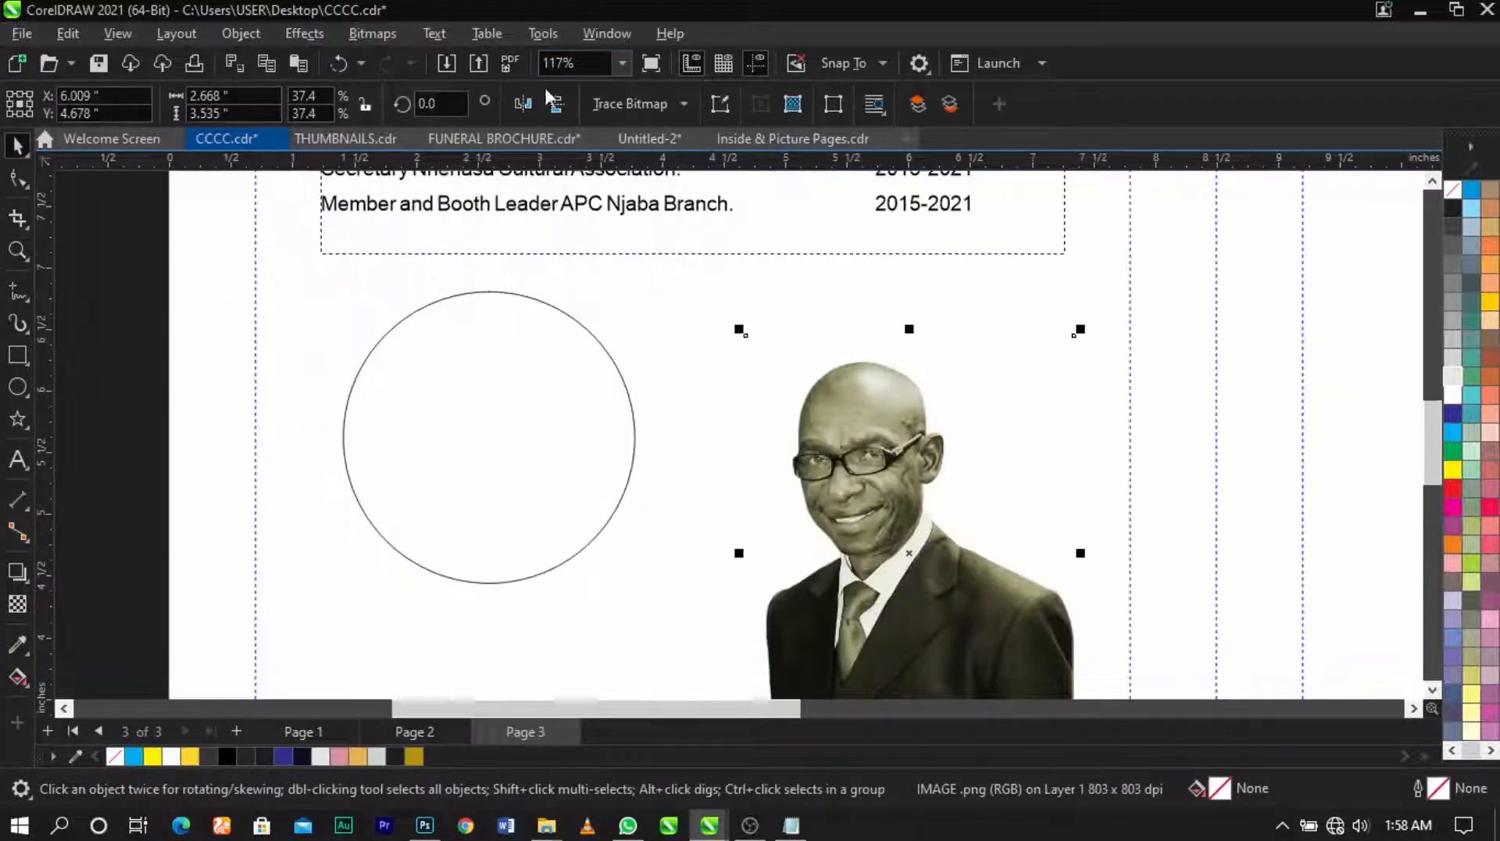
Step: Mirror the portrait, PowerClip it inside the circle, and shrink the circle
{"action": "left_click", "coordinate": [523, 103]}
{"action": "right_click", "coordinate": [983, 479]}
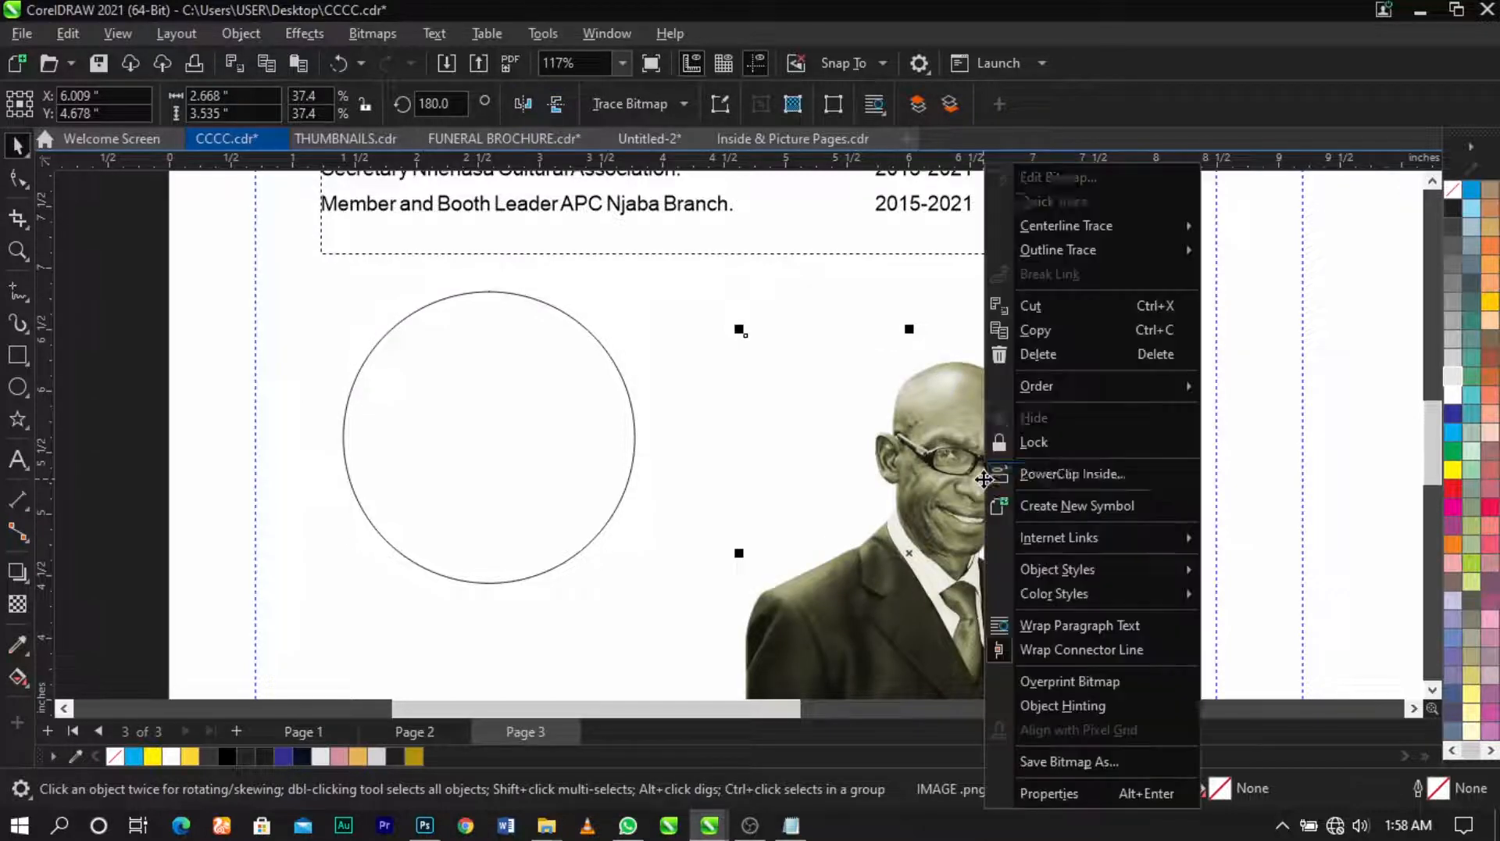
{"action": "left_click", "coordinate": [1010, 472]}
{"action": "left_click", "coordinate": [526, 461]}
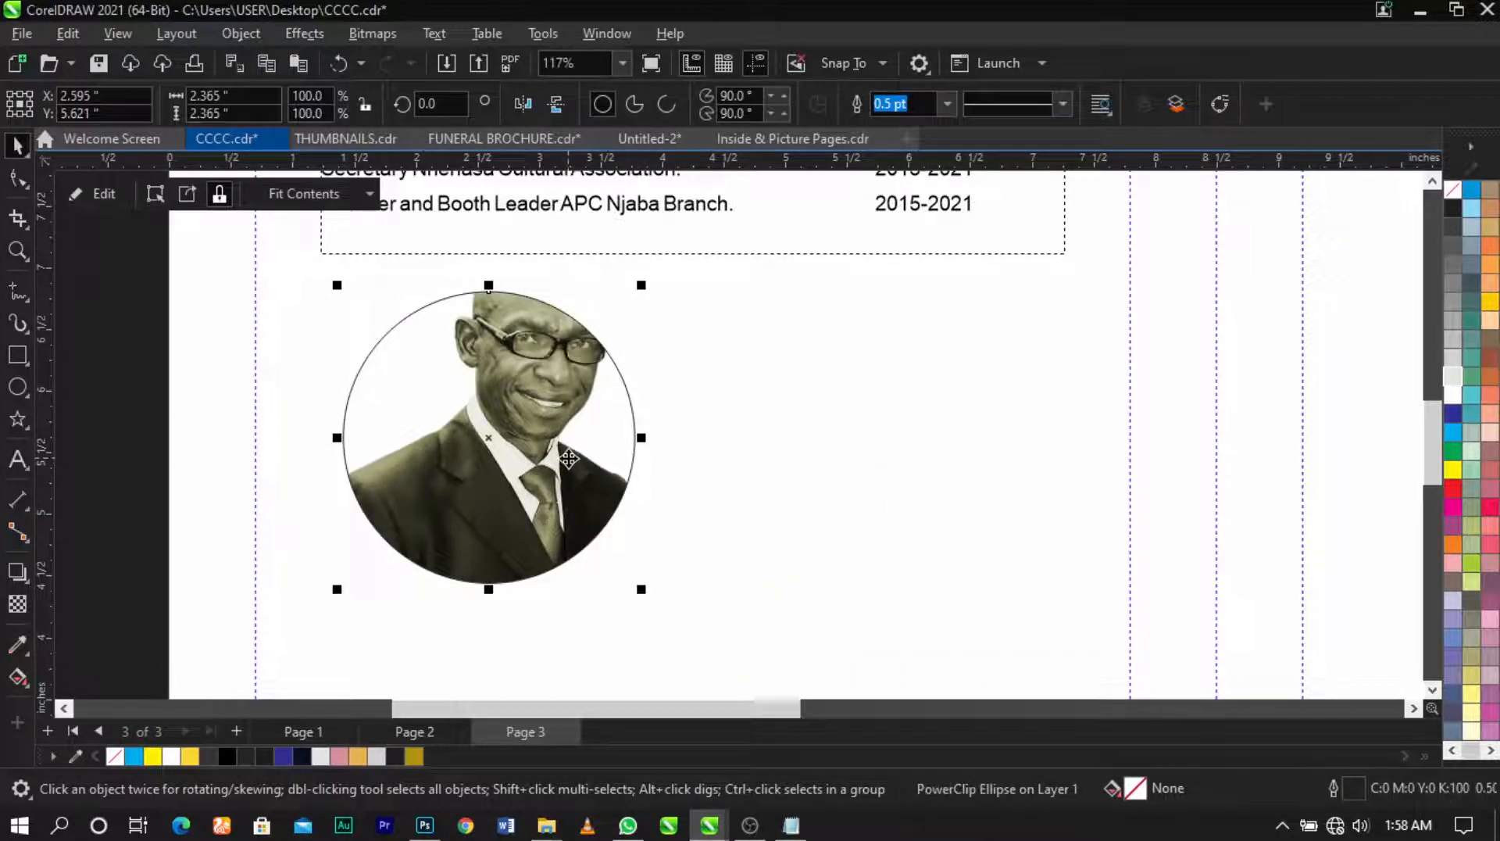
{"action": "left_click_drag", "start_coordinate": [641, 286], "coordinate": [663, 324]}
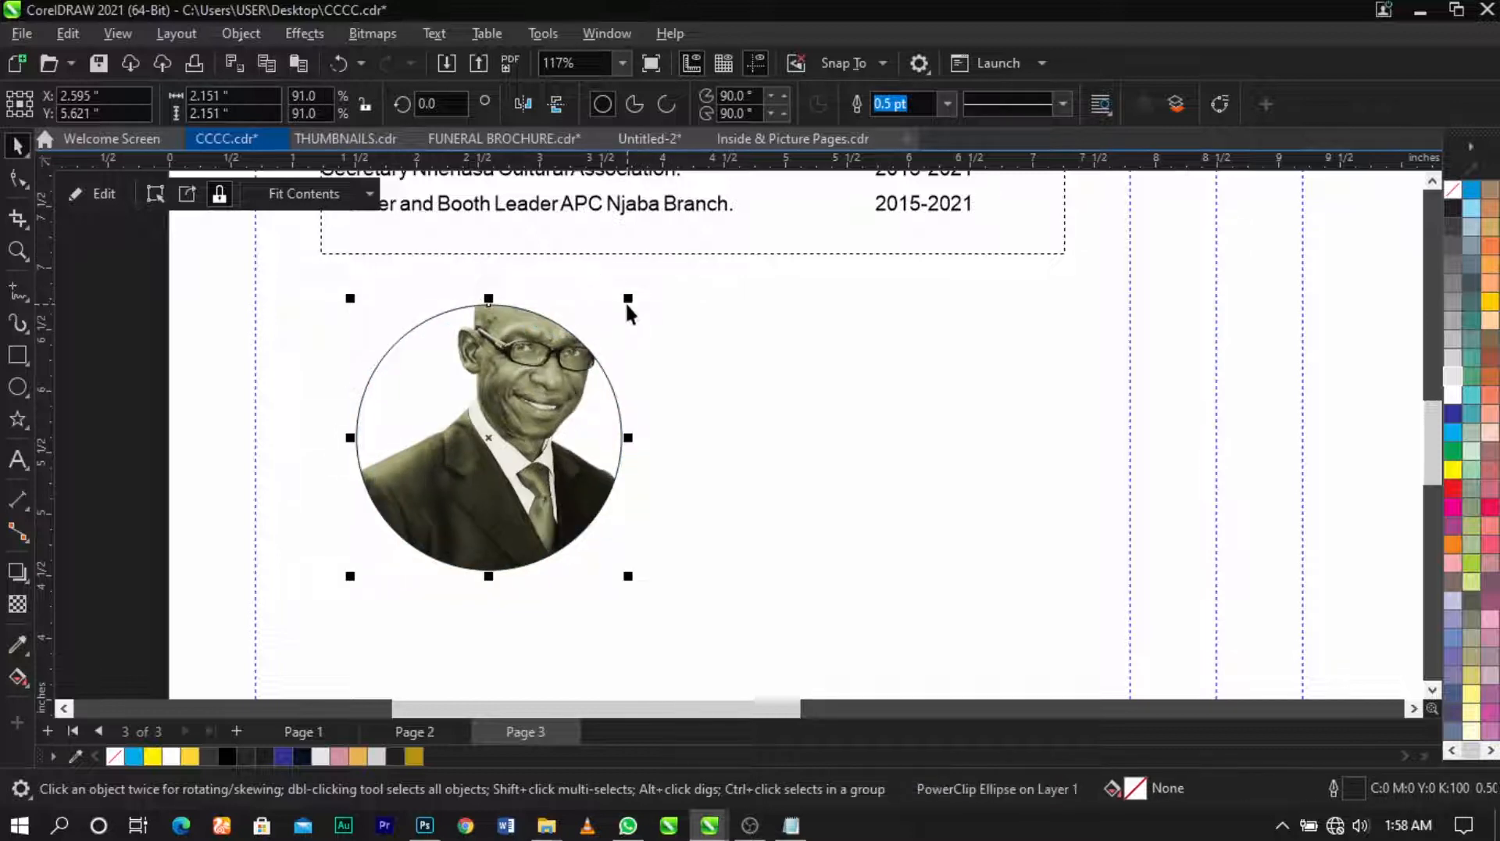
{"action": "left_click_drag", "start_coordinate": [629, 307], "coordinate": [623, 315]}
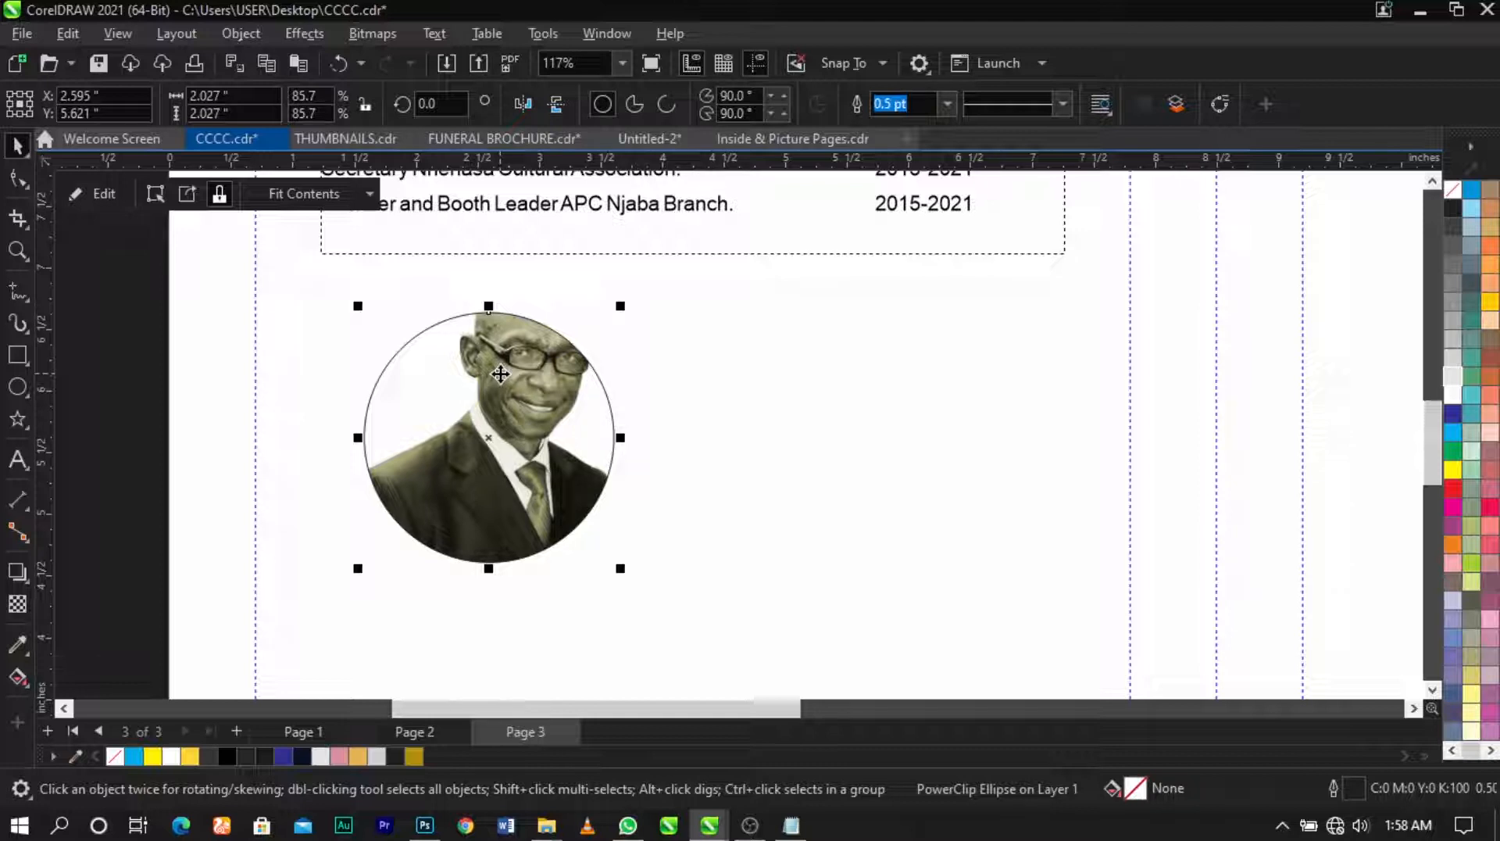
Step: Reposition and slightly rotate the photo inside the PowerClip so the face is framed
{"action": "right_click", "coordinate": [500, 373]}
{"action": "left_click", "coordinate": [567, 155]}
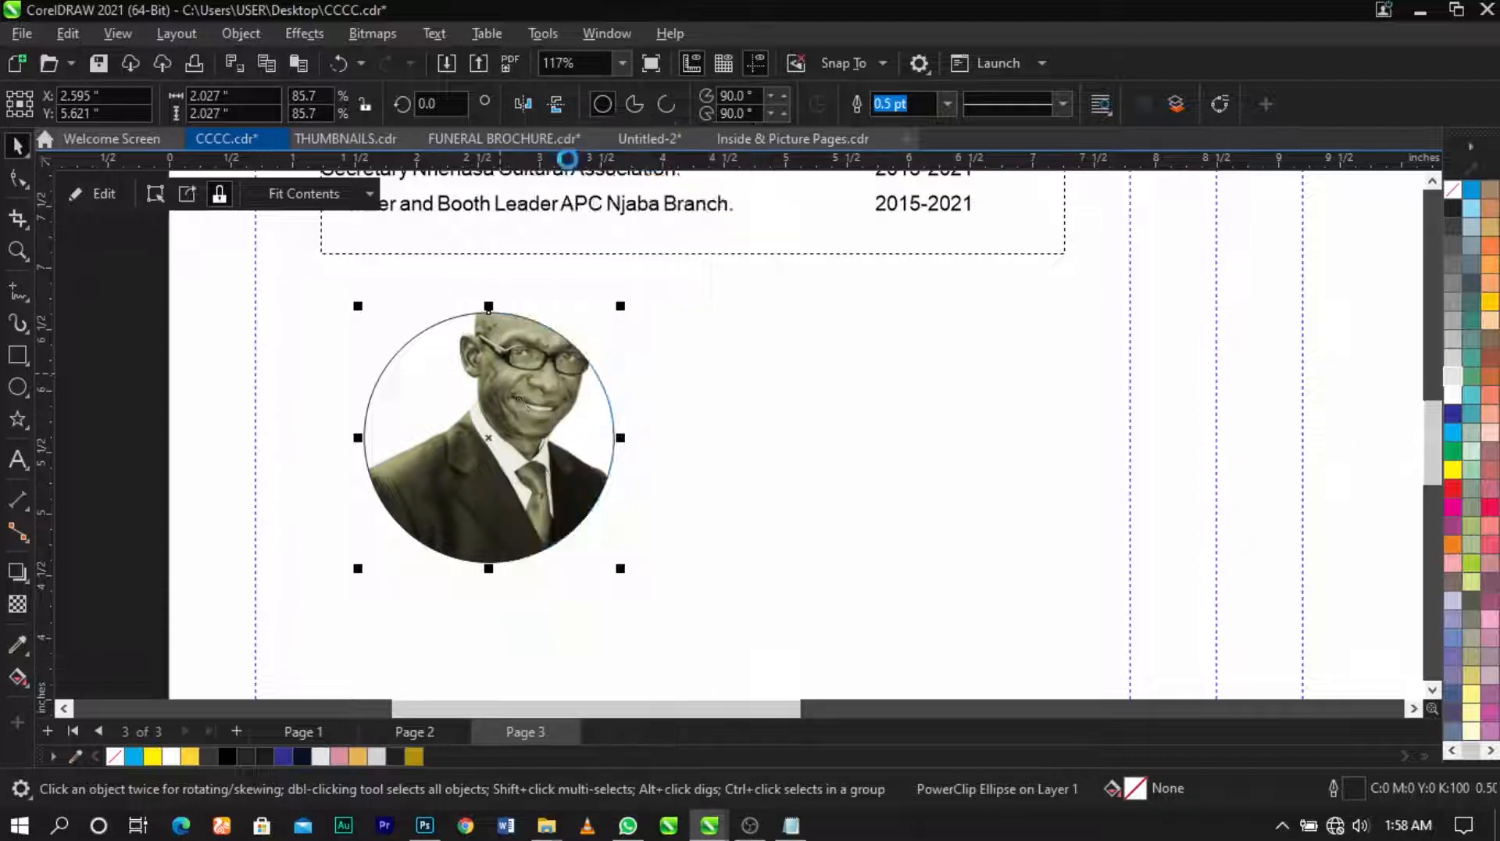
{"action": "left_click_drag", "start_coordinate": [518, 398], "coordinate": [483, 474]}
{"action": "left_click", "coordinate": [484, 474]}
{"action": "mouse_move", "coordinate": [604, 338]}
{"action": "left_mouse_down"}
{"action": "mouse_move", "coordinate": [599, 312]}
{"action": "mouse_move", "coordinate": [580, 338]}
{"action": "left_mouse_up"}
{"action": "left_click_drag", "start_coordinate": [530, 420], "coordinate": [532, 419]}
{"action": "left_click", "coordinate": [575, 334]}
{"action": "left_click_drag", "start_coordinate": [609, 302], "coordinate": [602, 298]}
{"action": "left_click", "coordinate": [526, 394]}
{"action": "mouse_move", "coordinate": [527, 394]}
{"action": "left_mouse_down"}
{"action": "mouse_move", "coordinate": [537, 404]}
{"action": "mouse_move", "coordinate": [529, 392]}
{"action": "left_mouse_up"}
{"action": "left_click", "coordinate": [667, 412], "text": "ctrl"}
Step: Remove the circle's outline around the clipped portrait
{"action": "scroll", "coordinate": [603, 369], "scroll_direction": "down", "scroll_amount": 2}
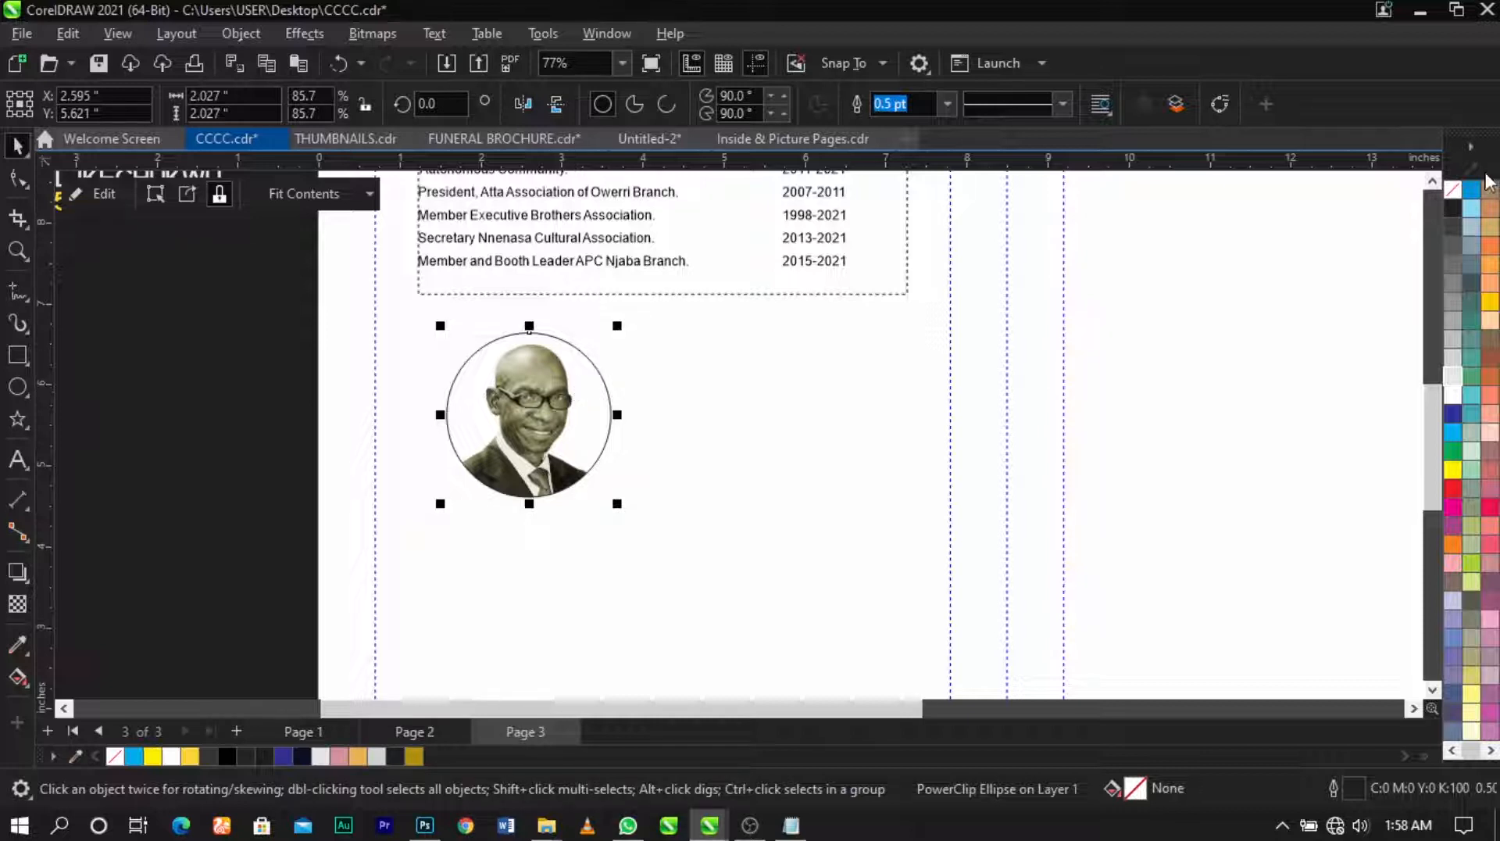
{"action": "right_click", "coordinate": [1457, 199]}
{"action": "left_click", "coordinate": [1418, 206]}
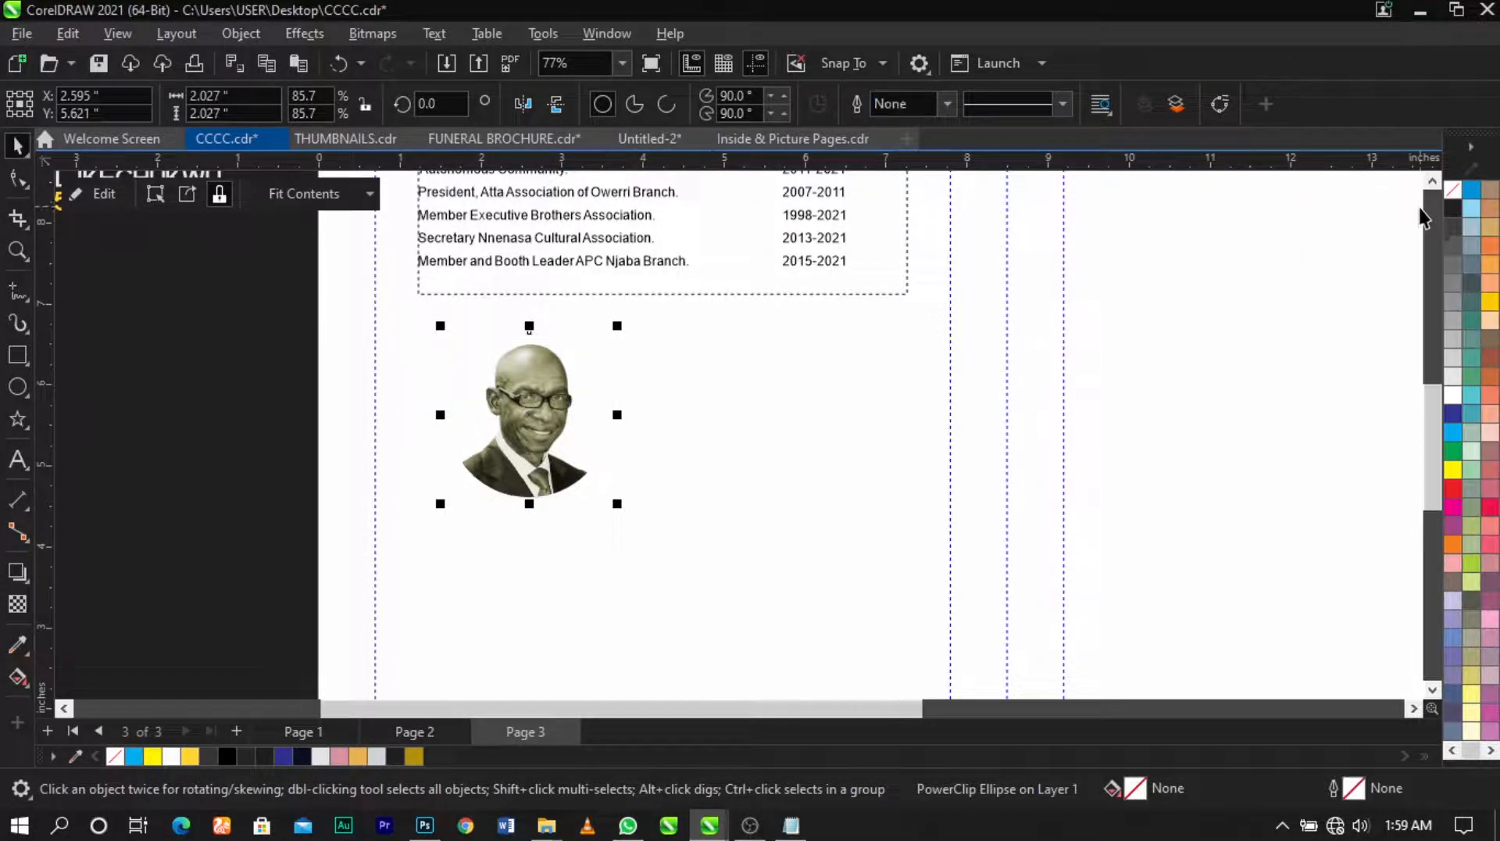
{"action": "left_click", "coordinate": [173, 473]}
{"action": "scroll", "coordinate": [513, 442], "scroll_direction": "up", "scroll_amount": 2}
Step: Inside the PowerClip, draw a gold, outline-free rectangle over the portrait
{"action": "double_click", "coordinate": [518, 437]}
{"action": "left_click", "coordinate": [446, 410]}
{"action": "left_click", "coordinate": [16, 355]}
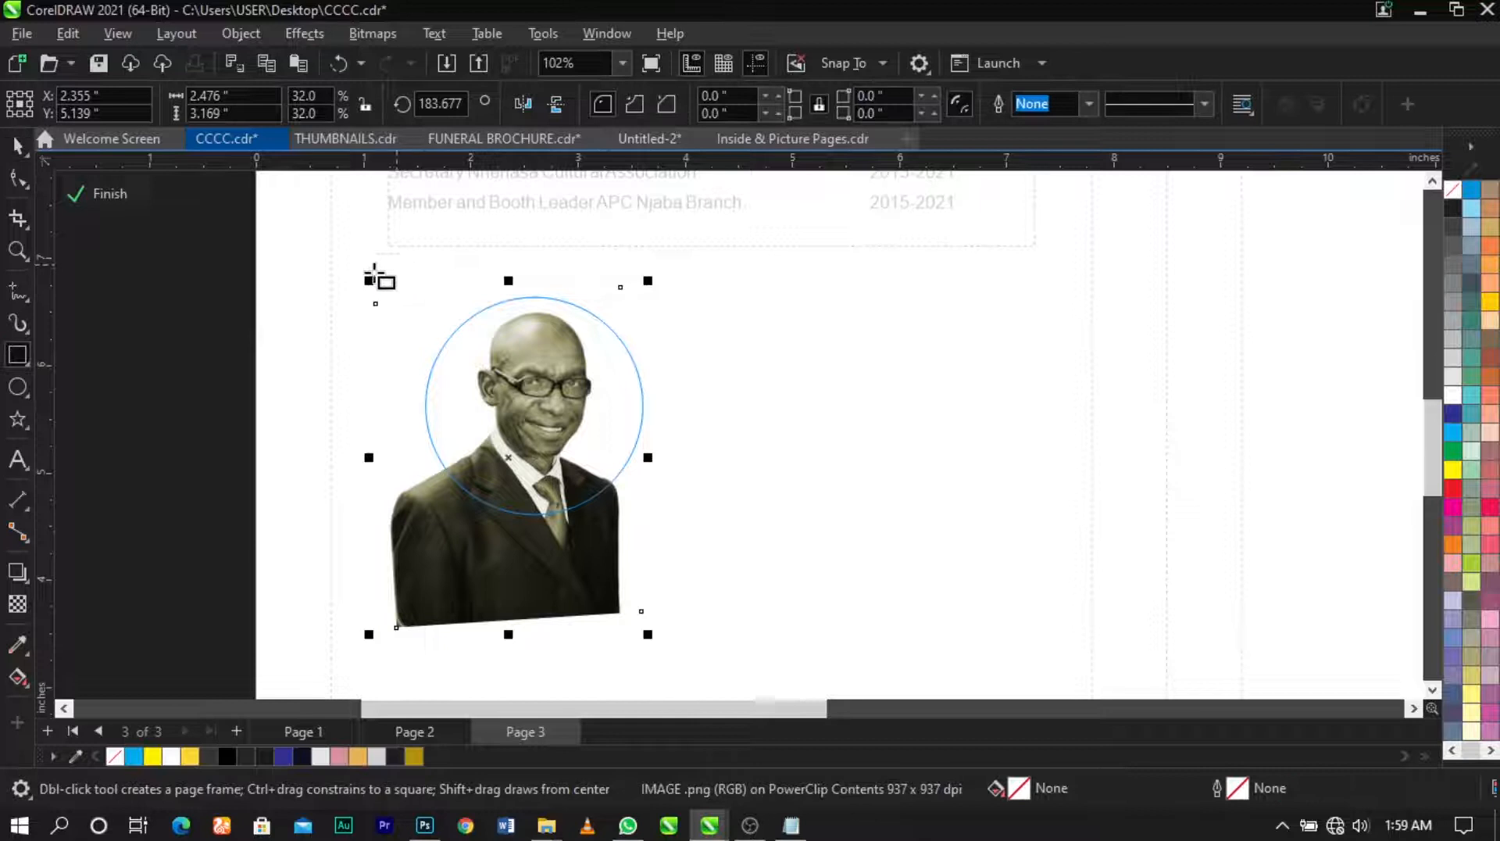
{"action": "left_click_drag", "start_coordinate": [398, 274], "coordinate": [465, 346]}
{"action": "left_click_drag", "start_coordinate": [530, 410], "coordinate": [681, 538]}
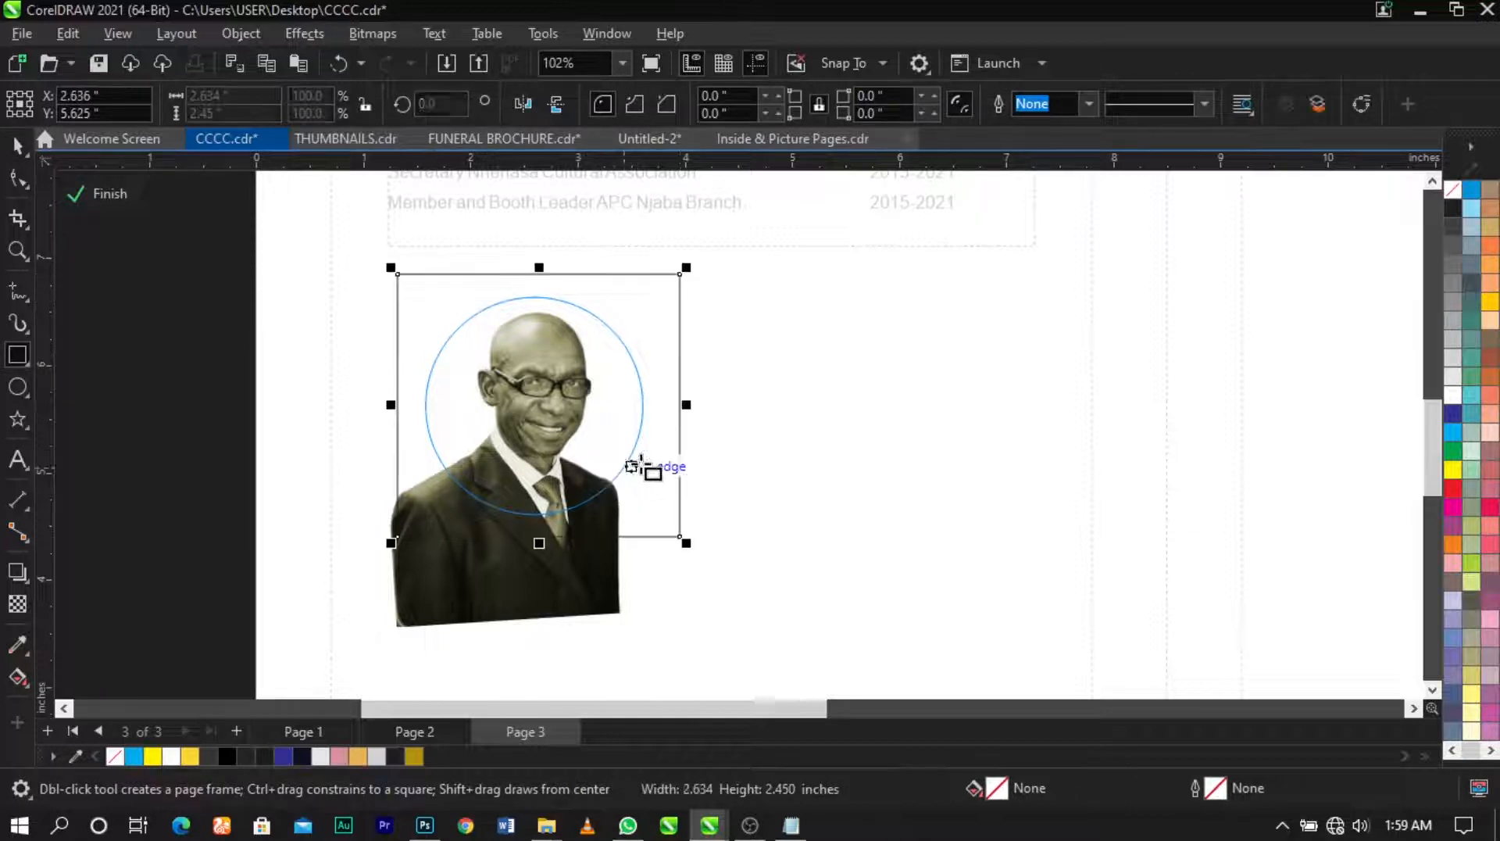
{"action": "key", "text": "space"}
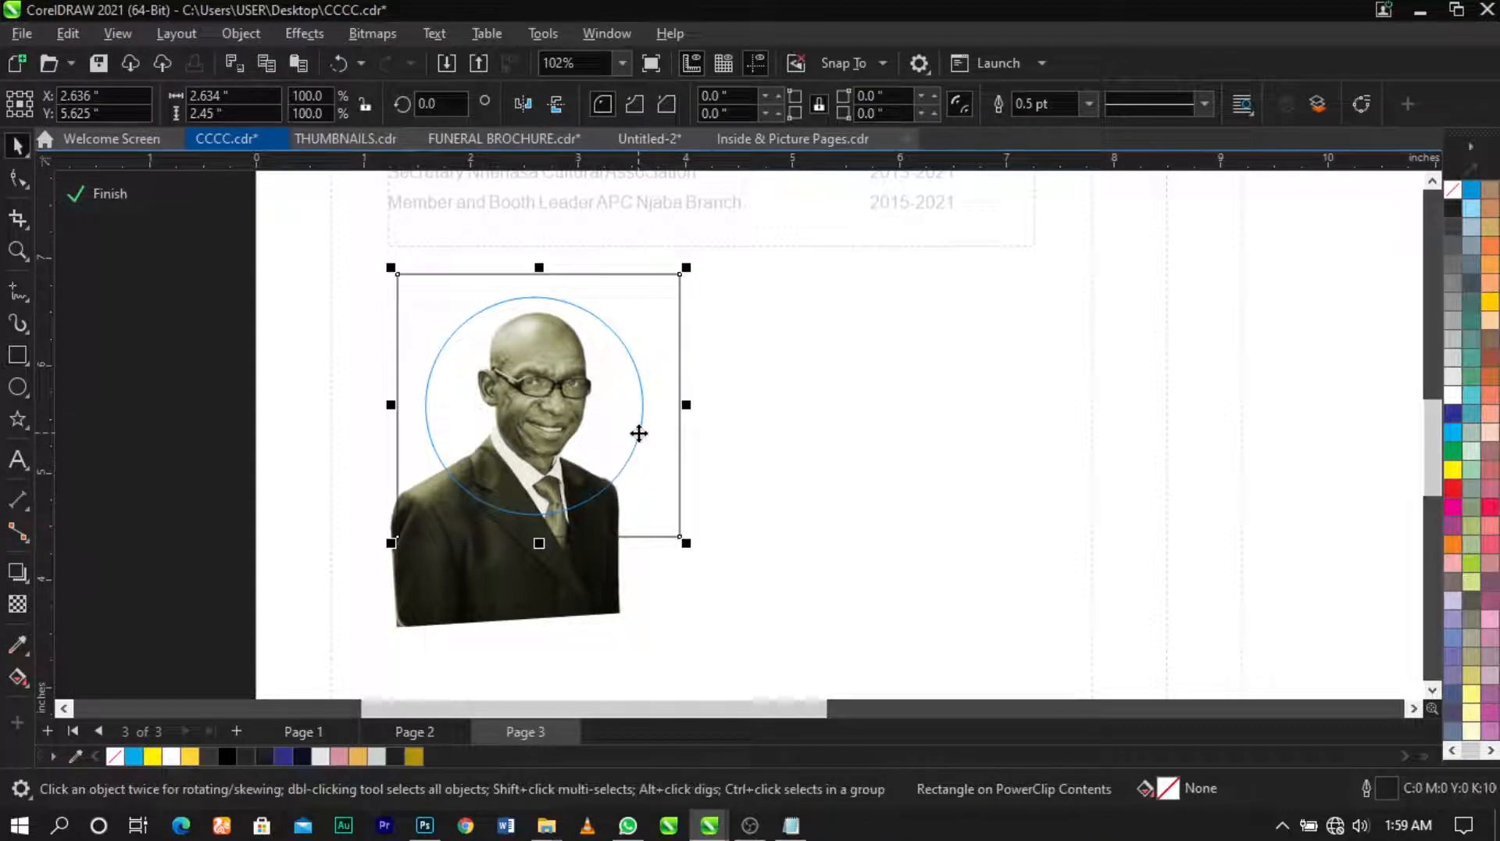
{"action": "left_click", "coordinate": [414, 756]}
{"action": "right_click", "coordinate": [118, 758]}
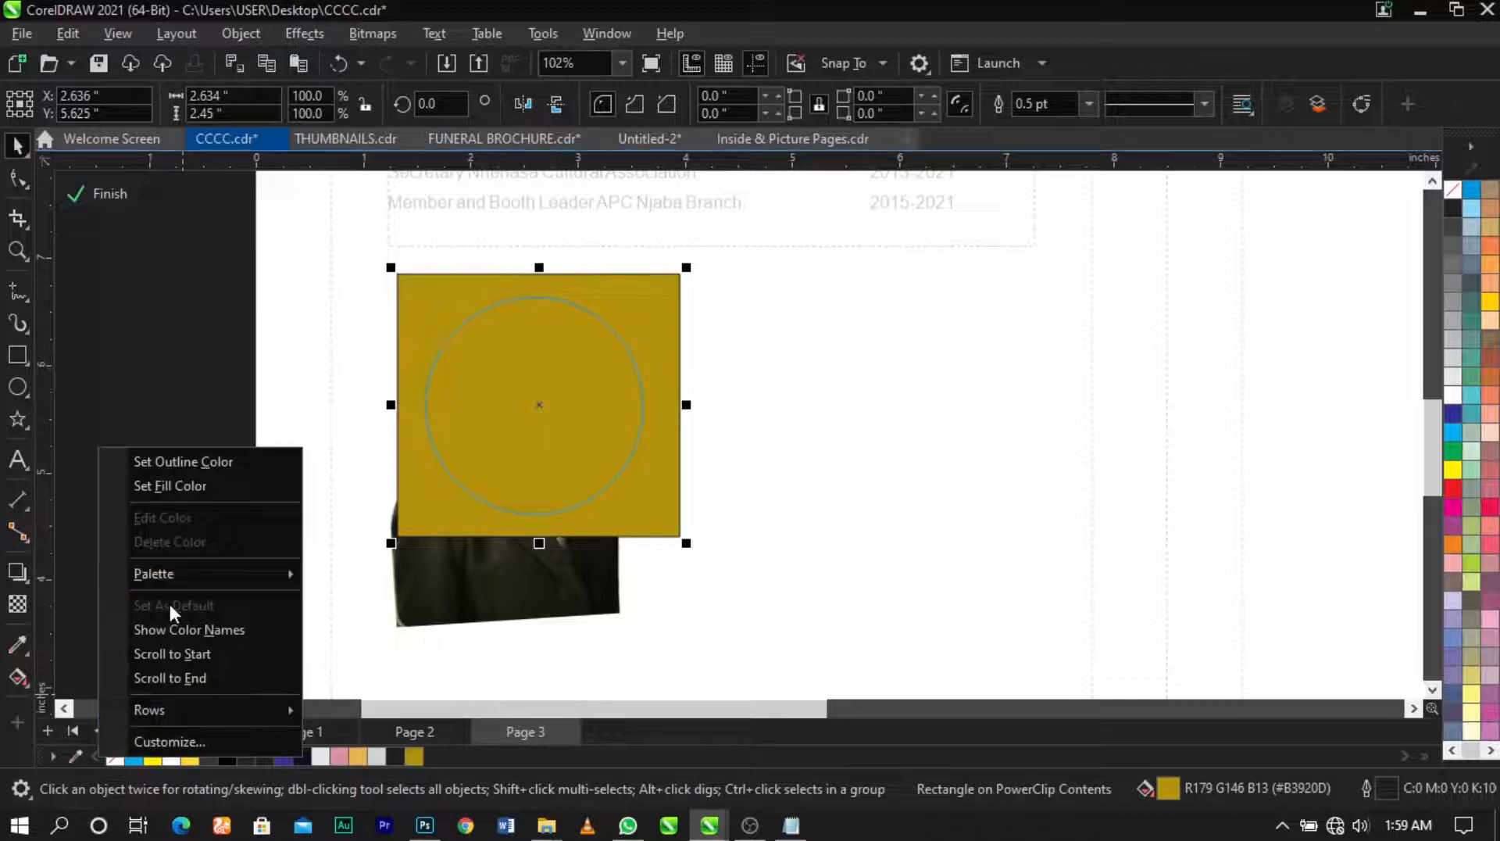
{"action": "left_click", "coordinate": [185, 461]}
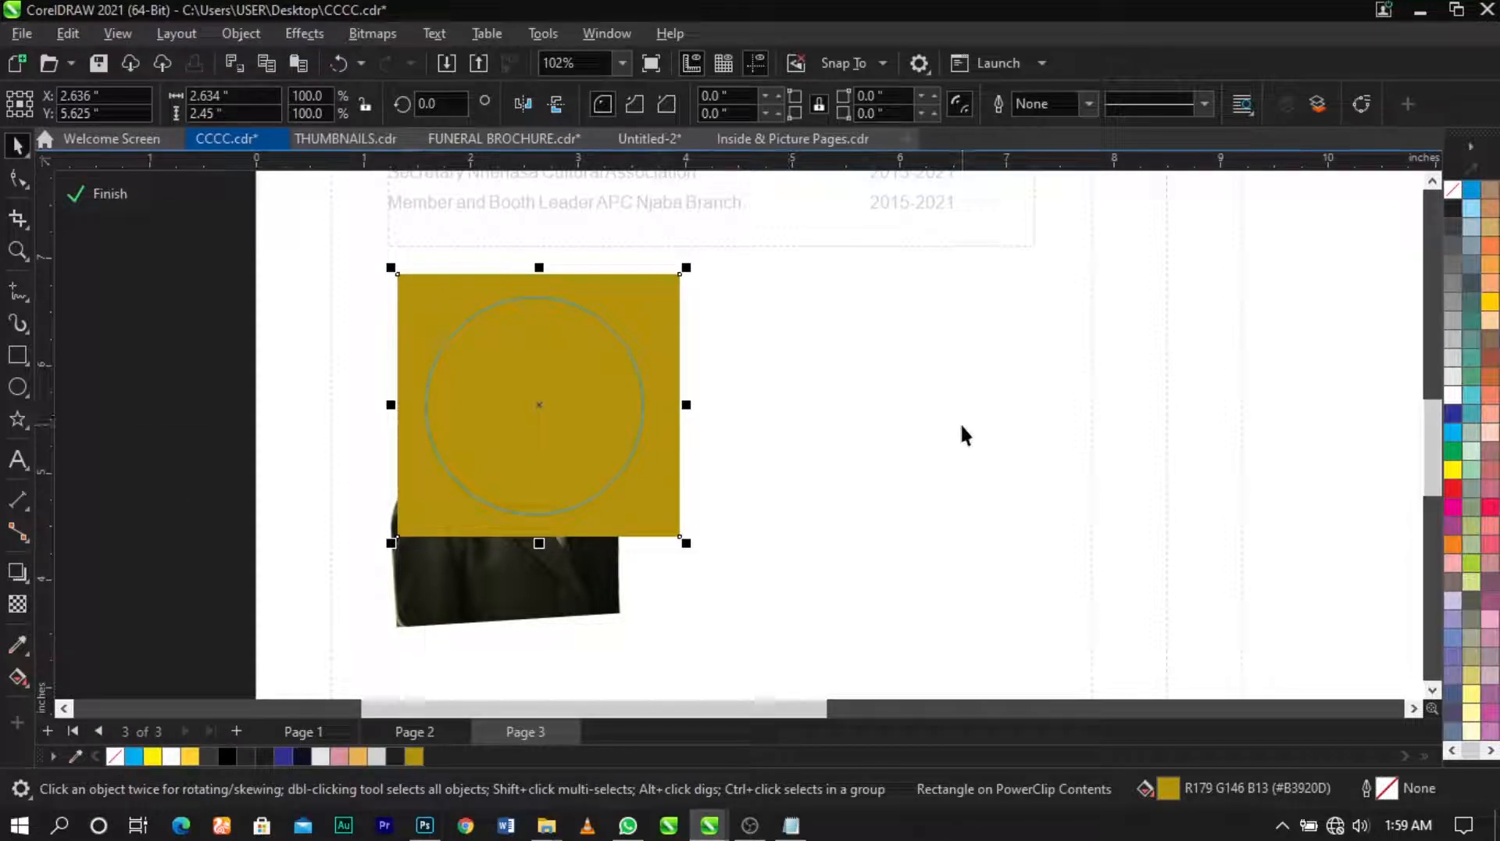
Step: Give the gold rectangle a transparency blend of Screen, then change it to Overlay
{"action": "left_click", "coordinate": [17, 606]}
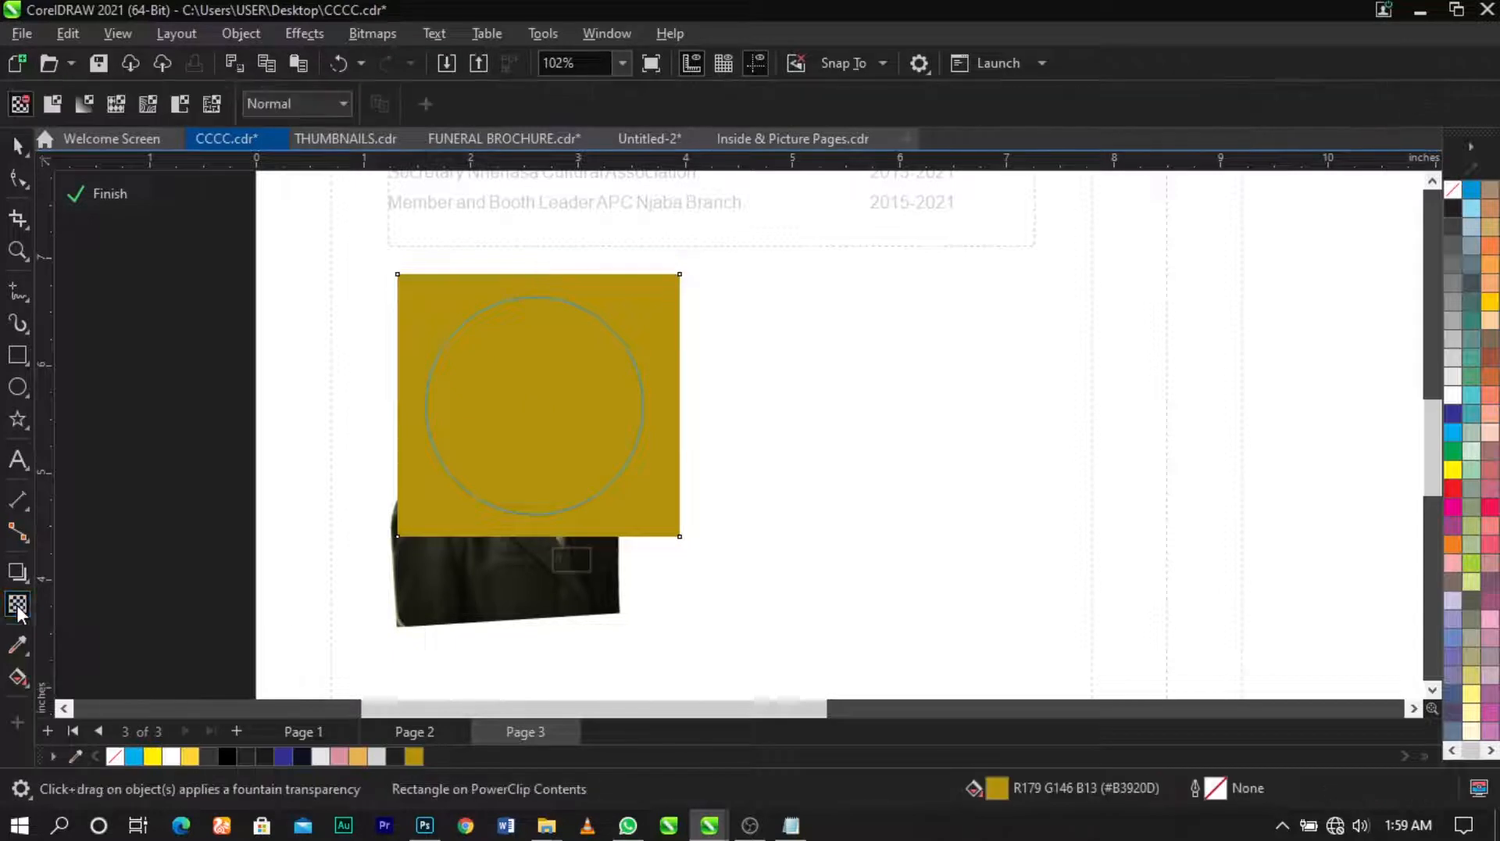
{"action": "left_click", "coordinate": [317, 108]}
{"action": "left_click", "coordinate": [297, 525]}
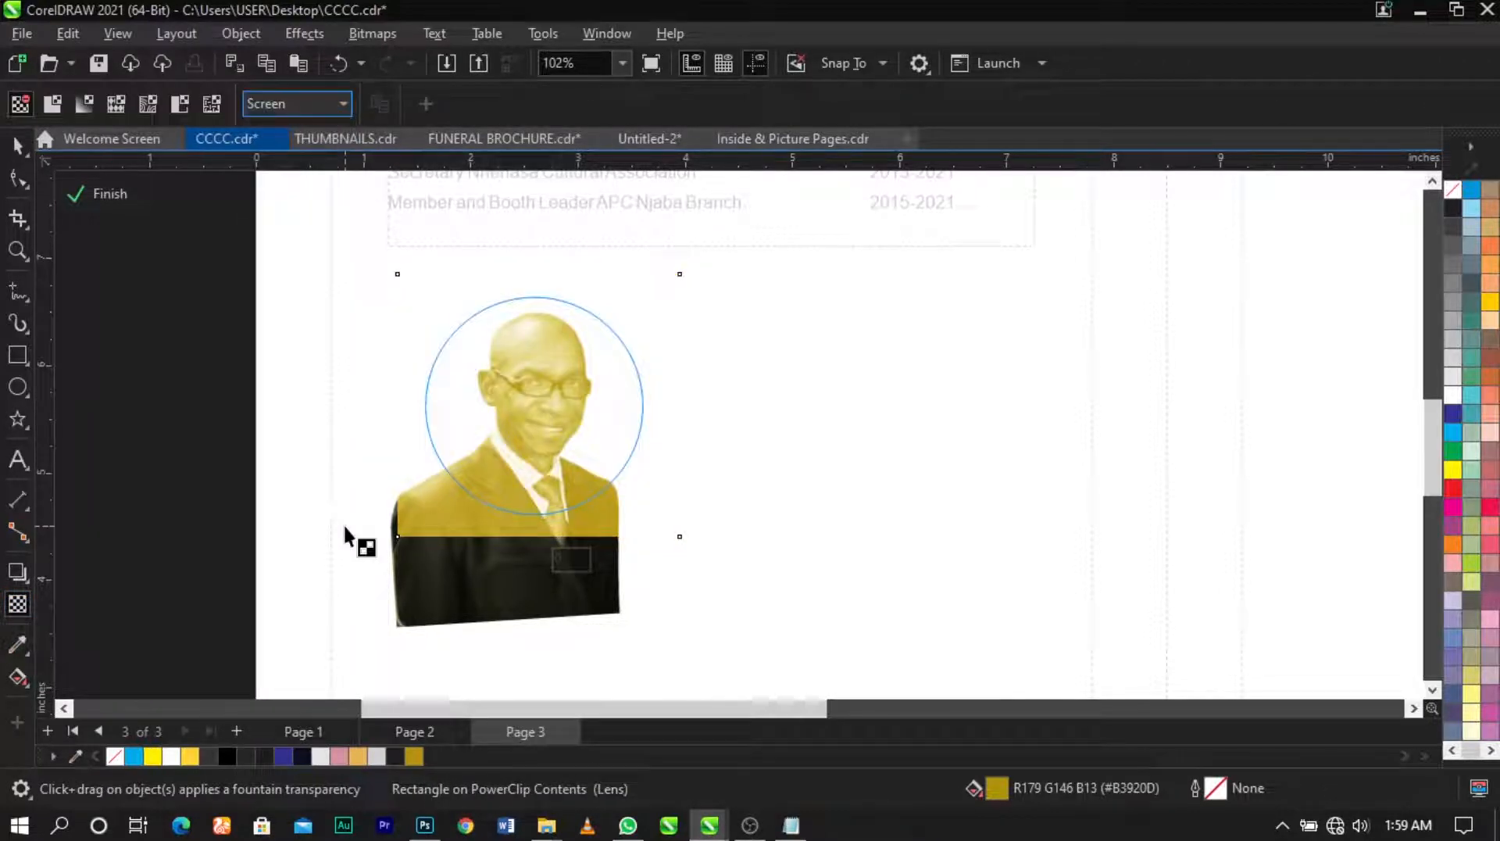
{"action": "left_click", "coordinate": [293, 105]}
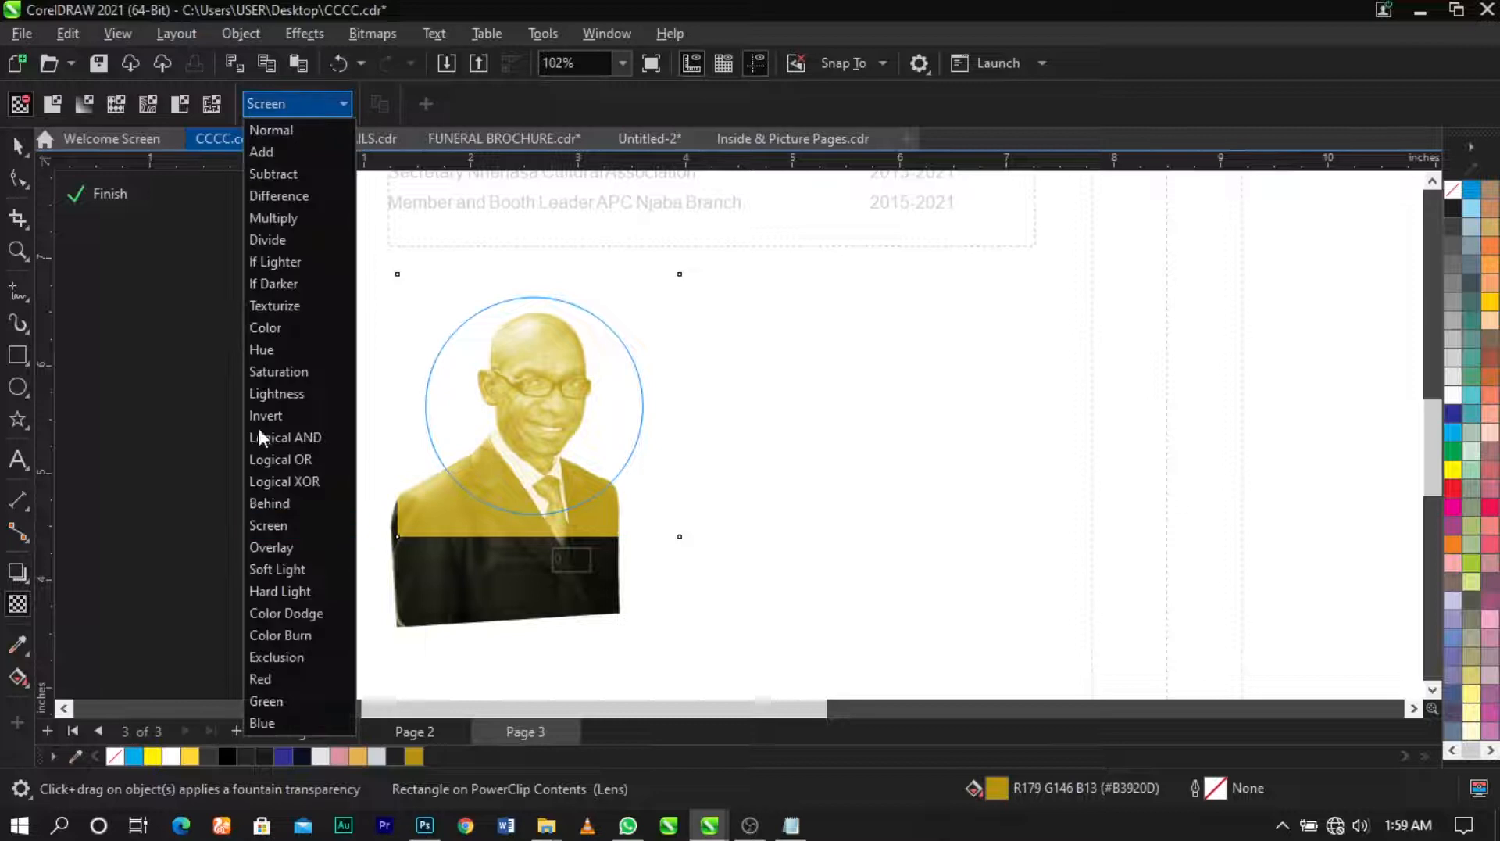
{"action": "left_click", "coordinate": [274, 547]}
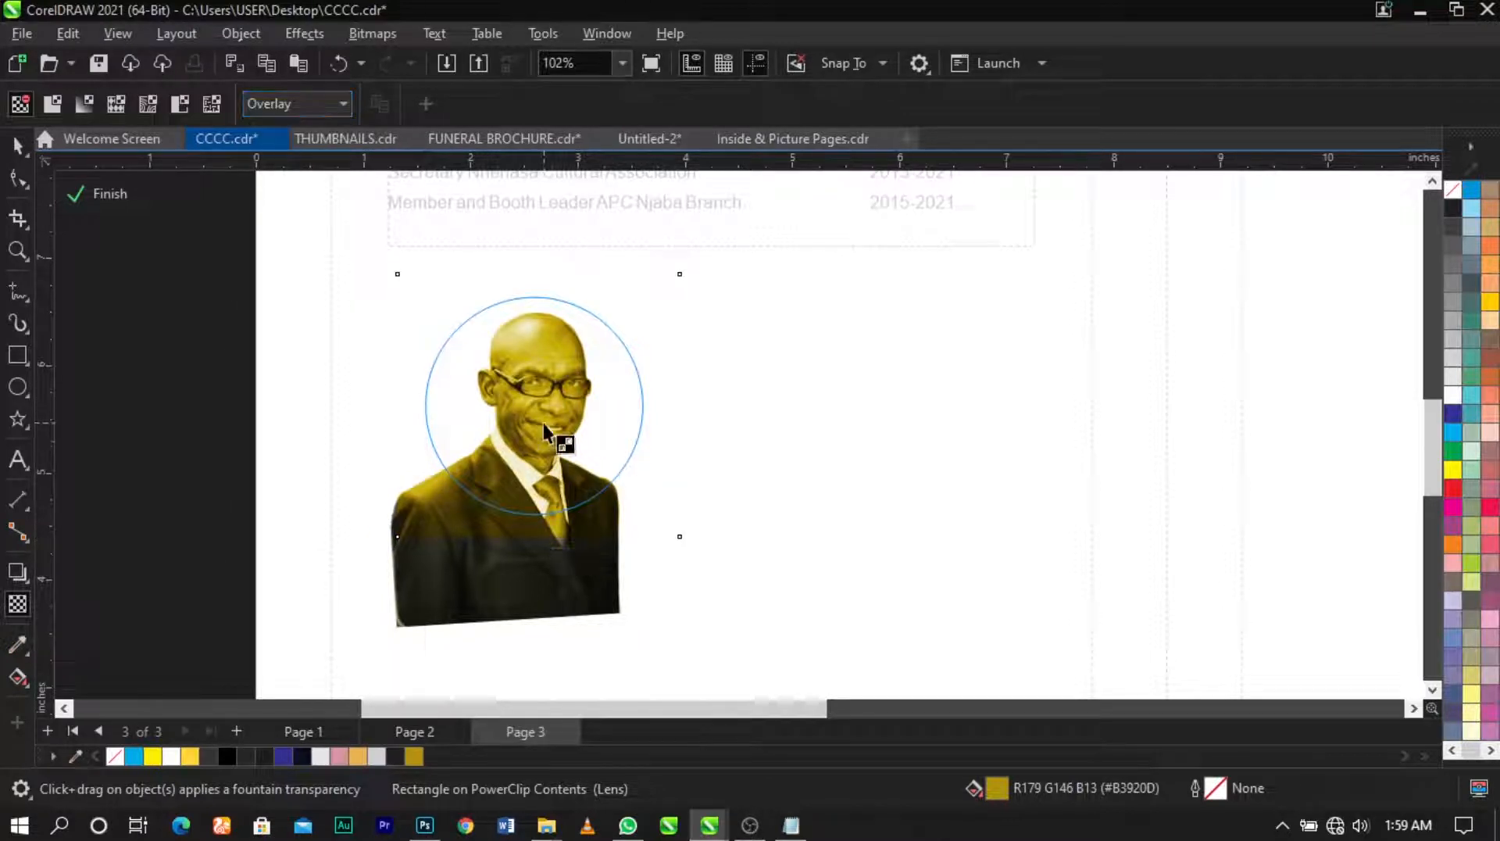
{"action": "key", "text": "space"}
{"action": "left_click", "coordinate": [203, 418]}
Step: Finish PowerClip editing and move the two-line name title down and right
{"action": "left_click", "coordinate": [113, 198]}
{"action": "left_click", "coordinate": [148, 336]}
{"action": "scroll", "coordinate": [562, 481], "scroll_direction": "down", "scroll_amount": 2}
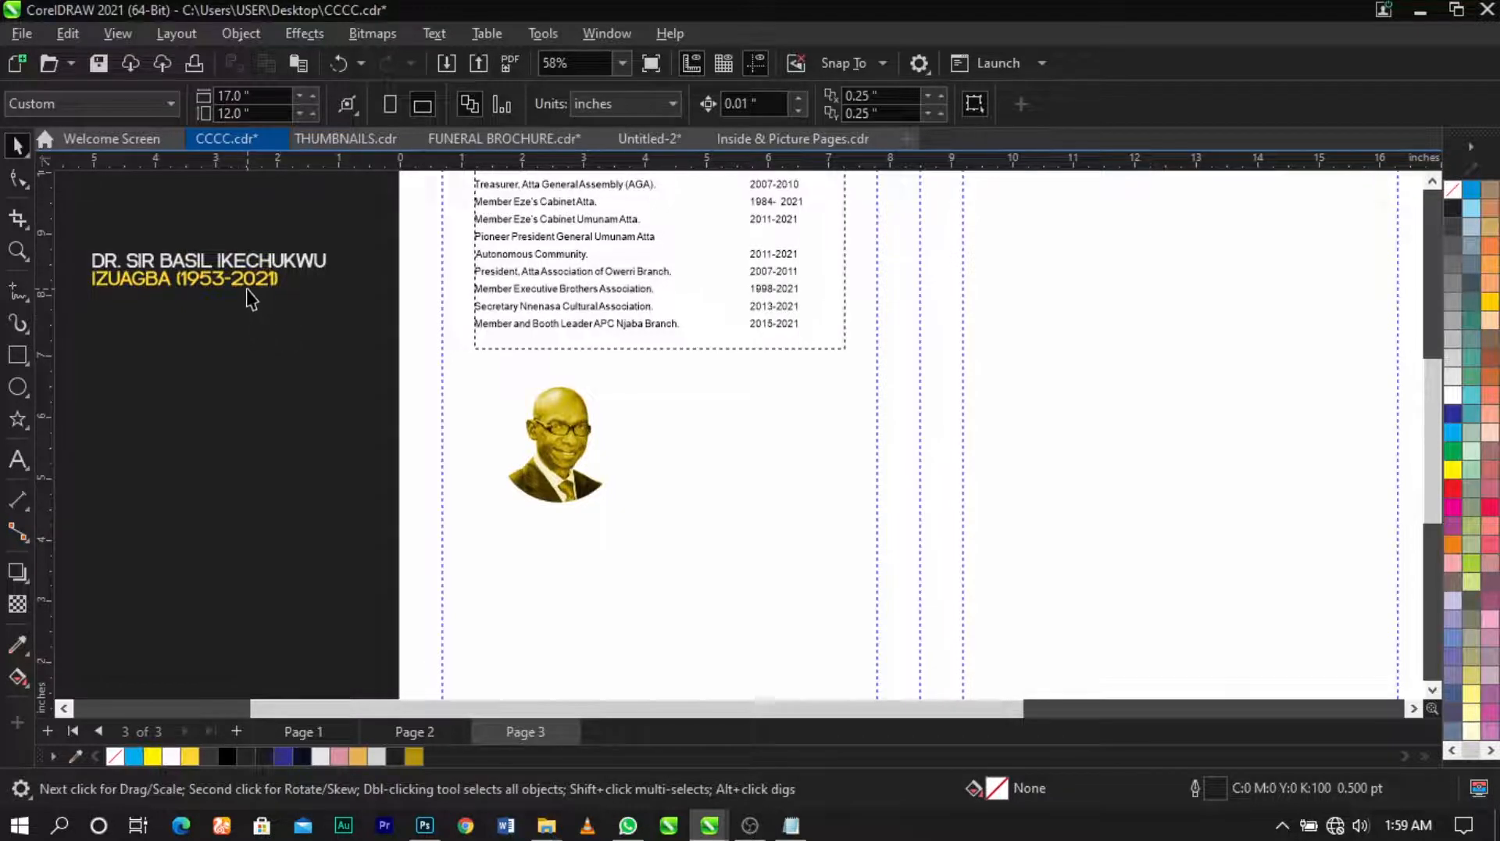
{"action": "scroll", "coordinate": [250, 299], "scroll_direction": "up", "scroll_amount": 1}
{"action": "left_click", "coordinate": [228, 280]}
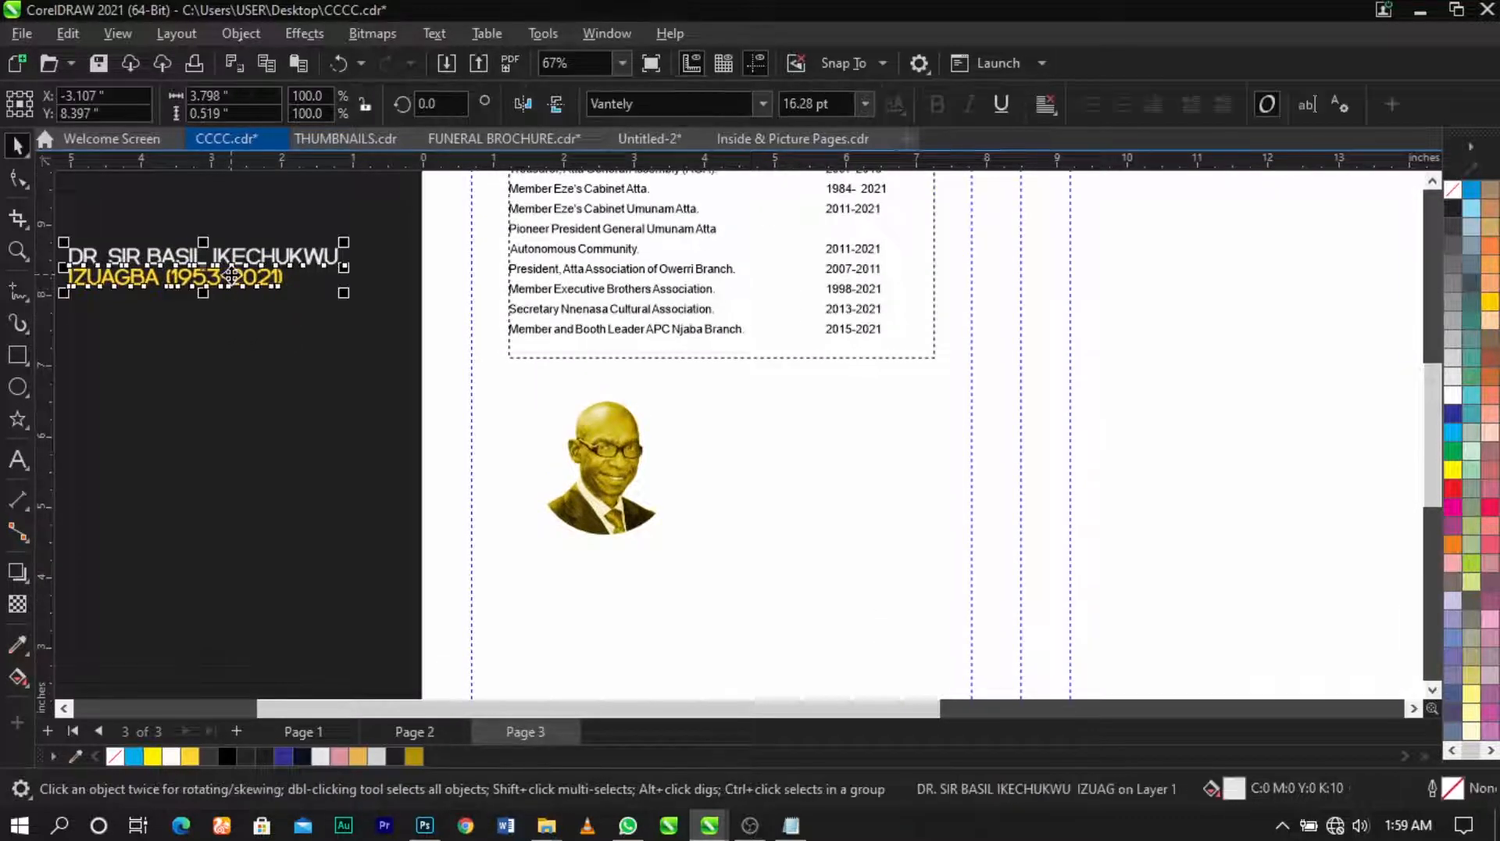
{"action": "left_click_drag", "start_coordinate": [232, 276], "coordinate": [283, 353]}
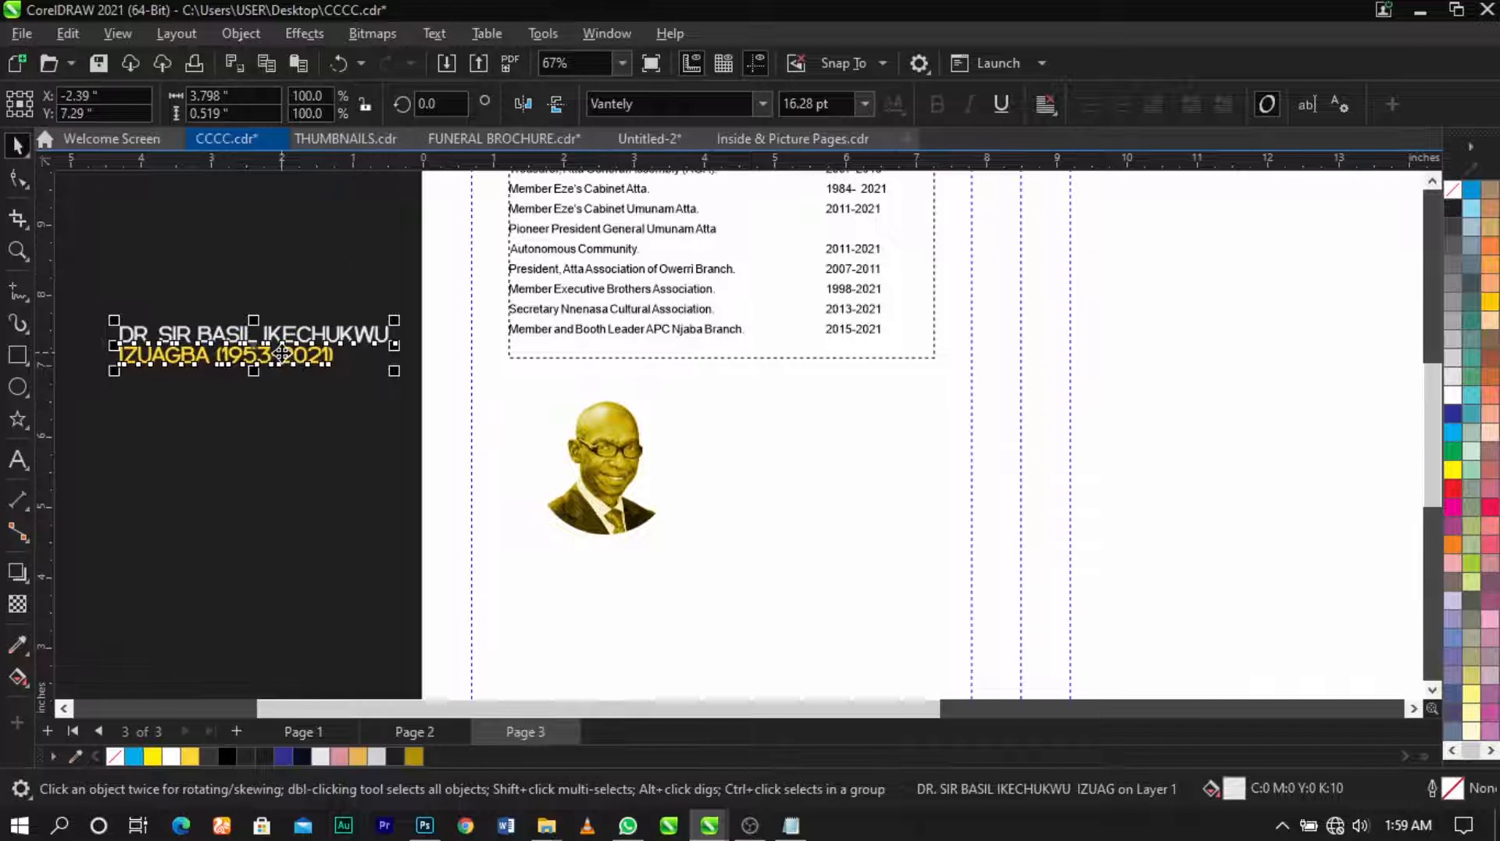
Step: Break apart the title (Ctrl+K) and put the (1953-2021) dates on their own line
{"action": "key", "text": "ctrl+k"}
{"action": "double_click", "coordinate": [281, 353]}
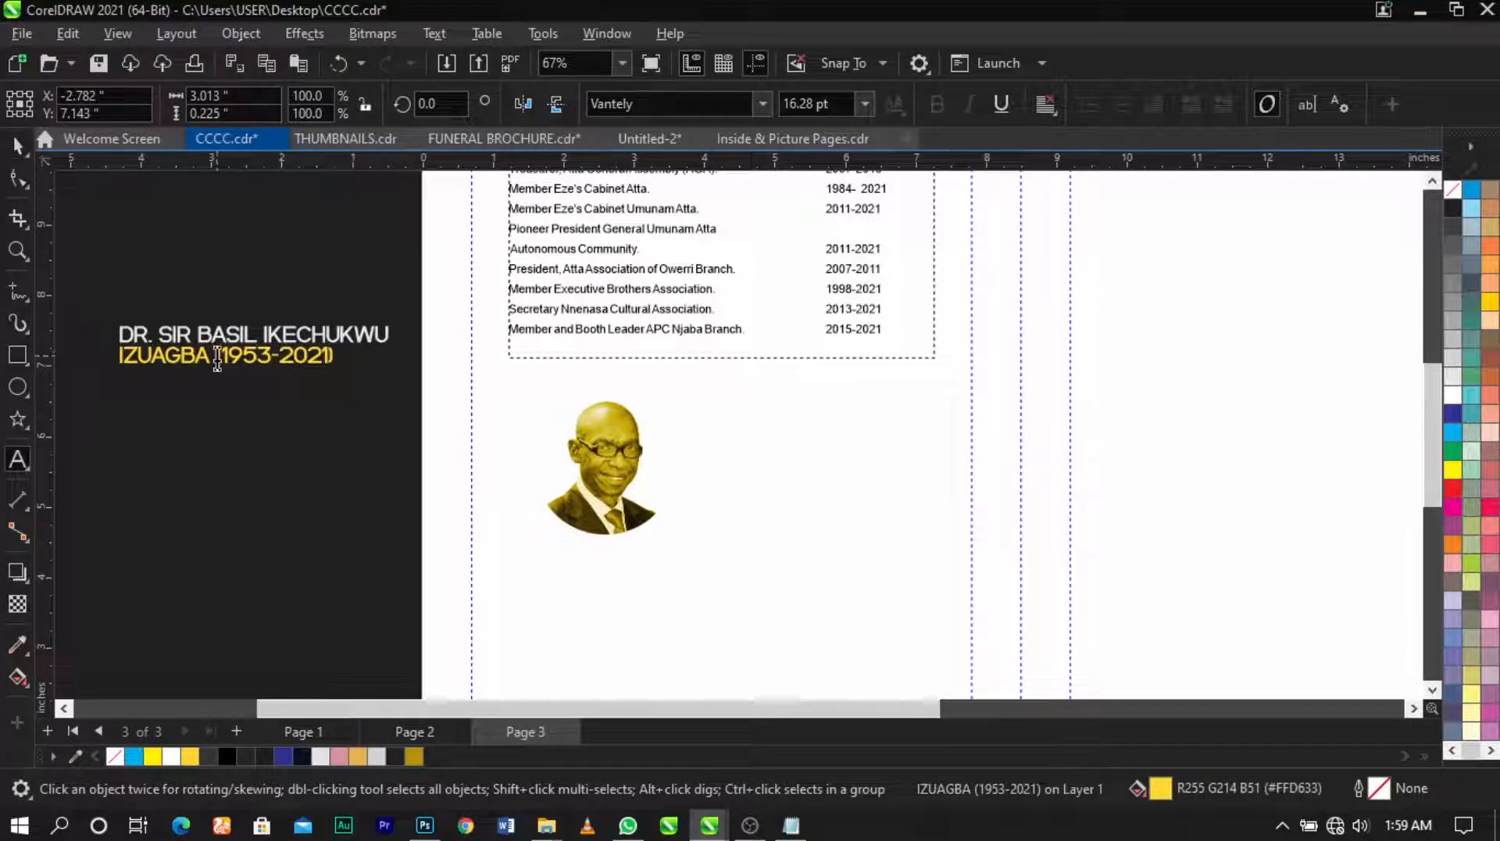
{"action": "left_click", "coordinate": [219, 362]}
{"action": "key", "text": "Return"}
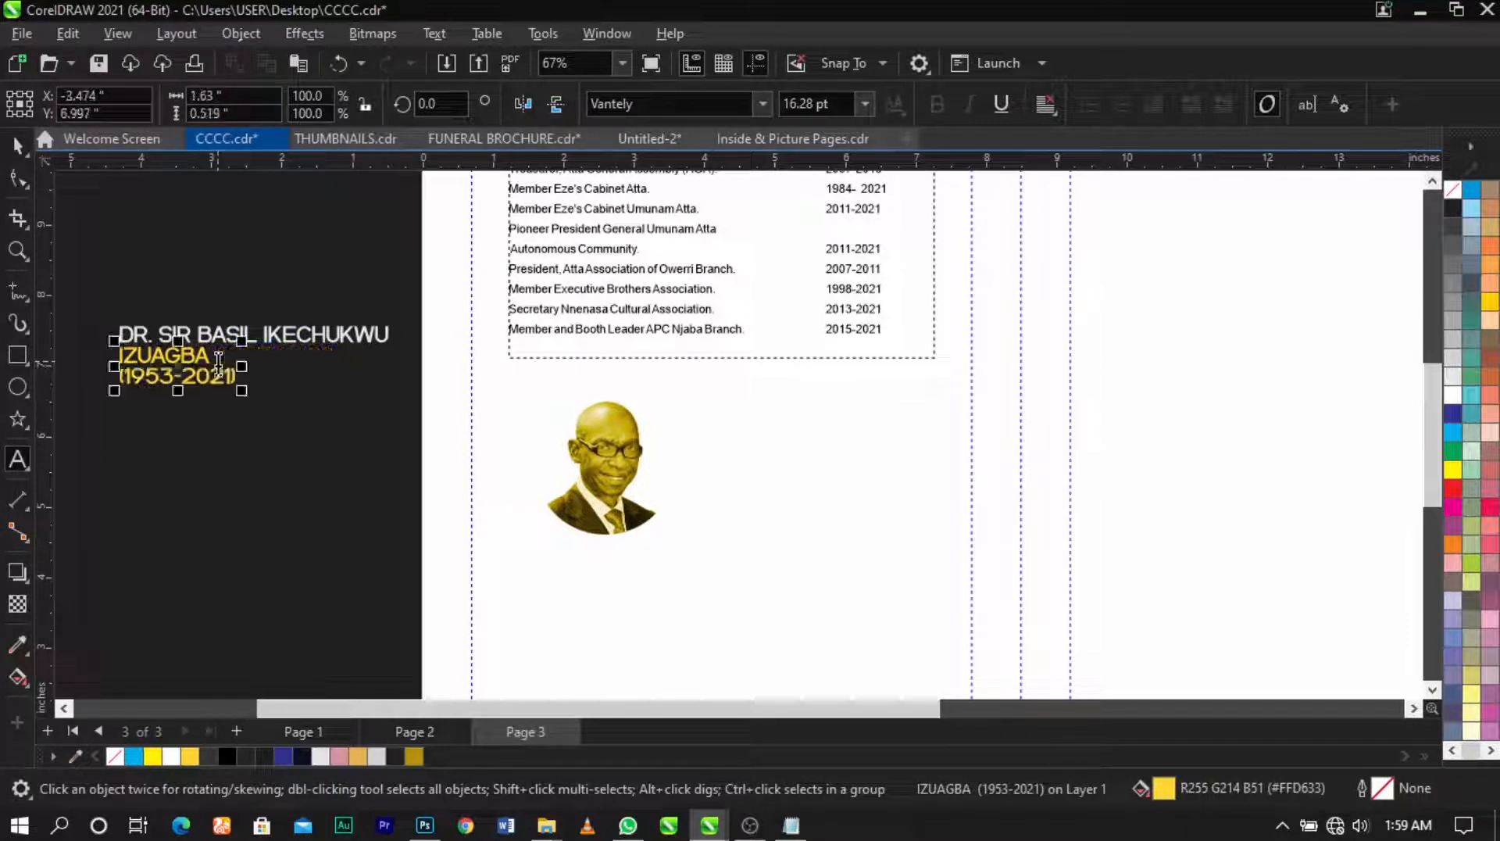
{"action": "key", "text": "ctrl+space"}
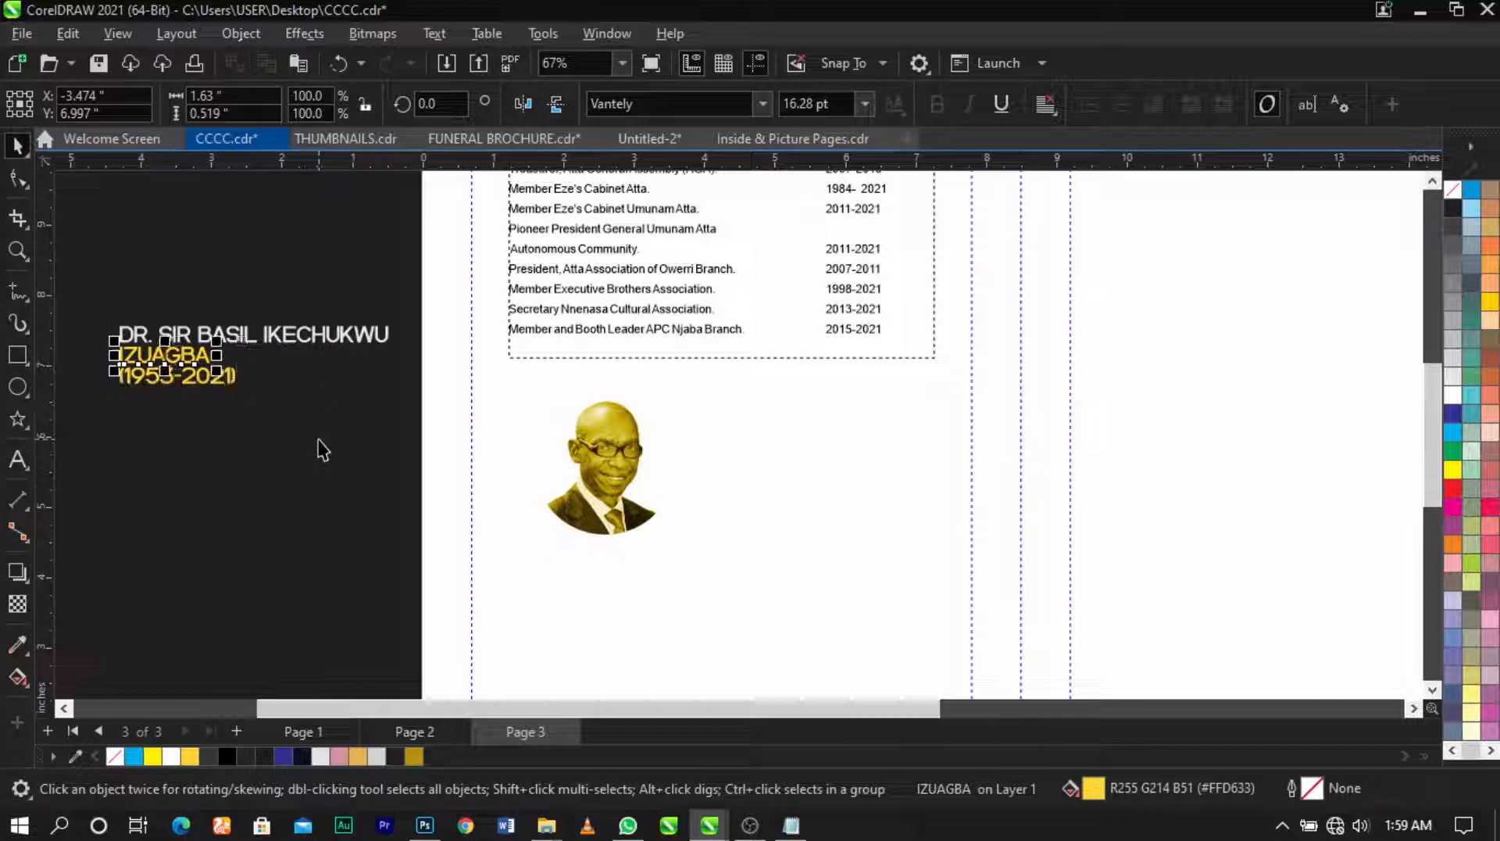
Step: Colour the first name line black and move both name lines beside the portrait
{"action": "left_click", "coordinate": [325, 488]}
{"action": "left_click", "coordinate": [299, 336]}
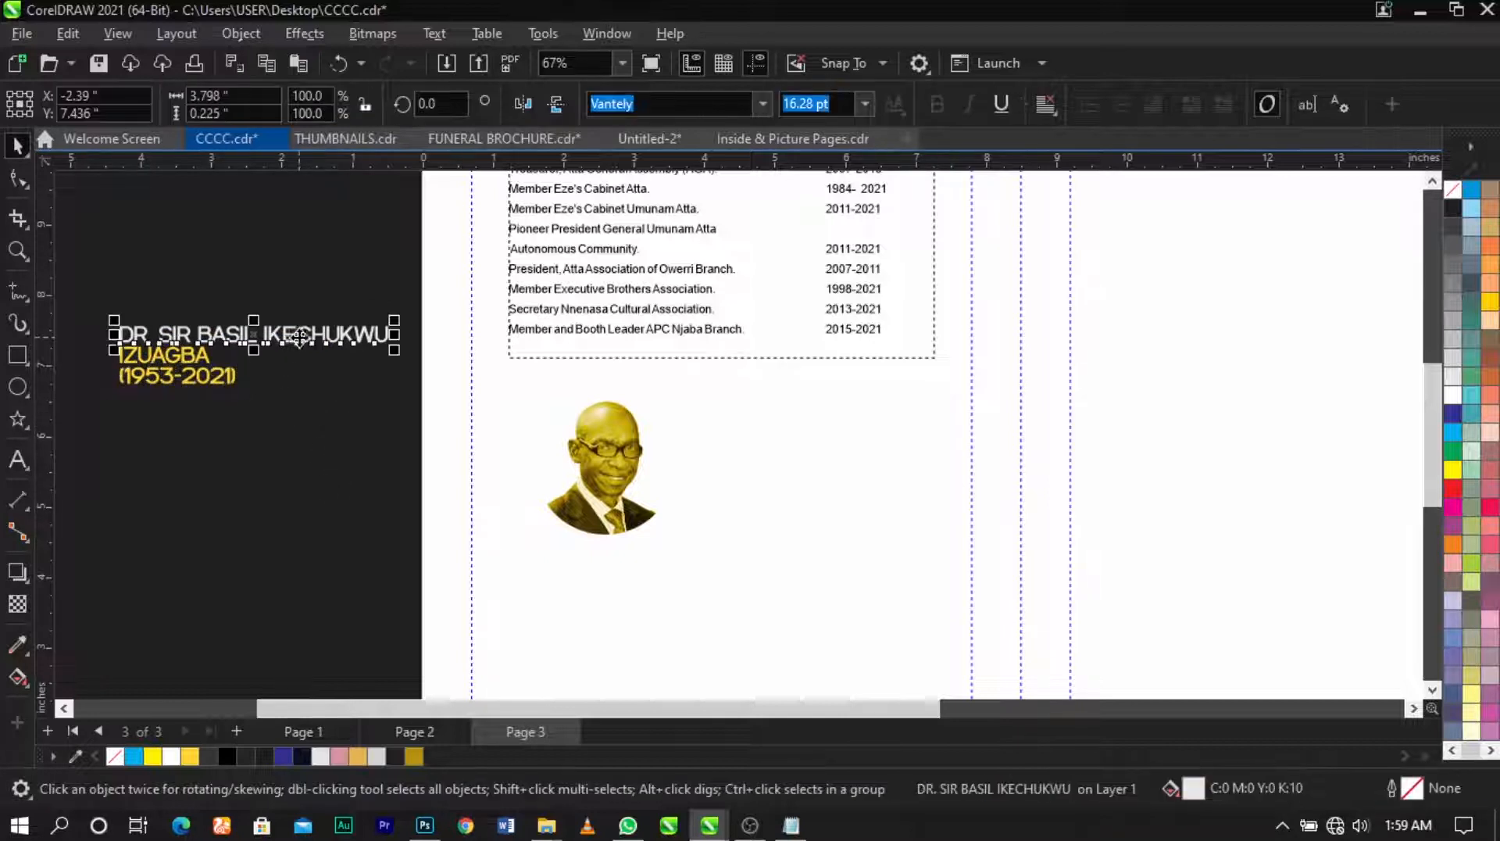
{"action": "left_click", "coordinate": [227, 756]}
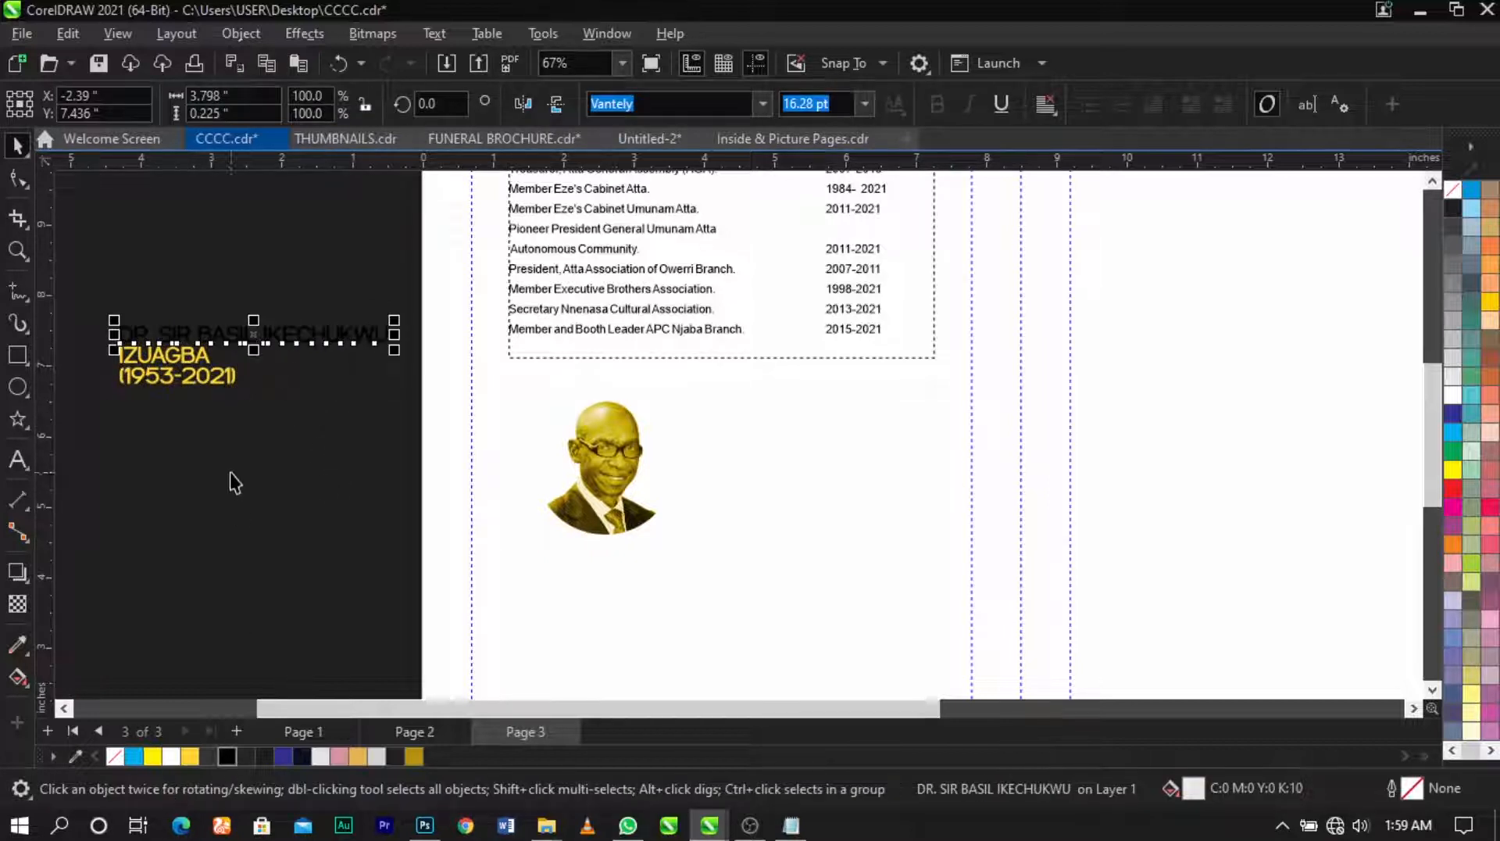
{"action": "left_click", "coordinate": [179, 355], "text": "shift"}
{"action": "left_click_drag", "start_coordinate": [179, 356], "coordinate": [785, 463]}
{"action": "left_click", "coordinate": [843, 465]}
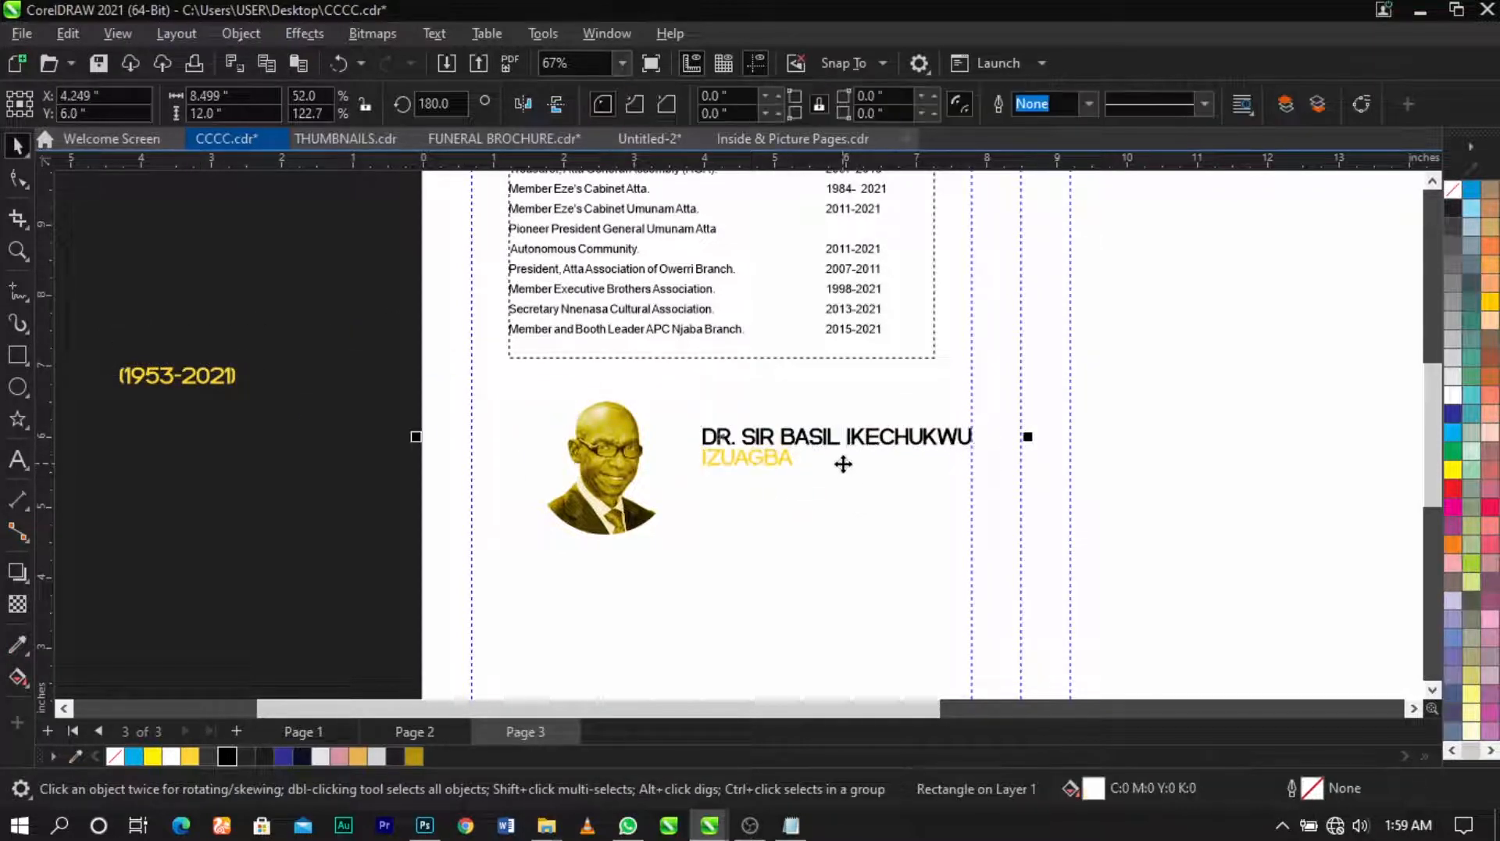
{"action": "scroll", "coordinate": [846, 446], "scroll_direction": "up", "scroll_amount": 1}
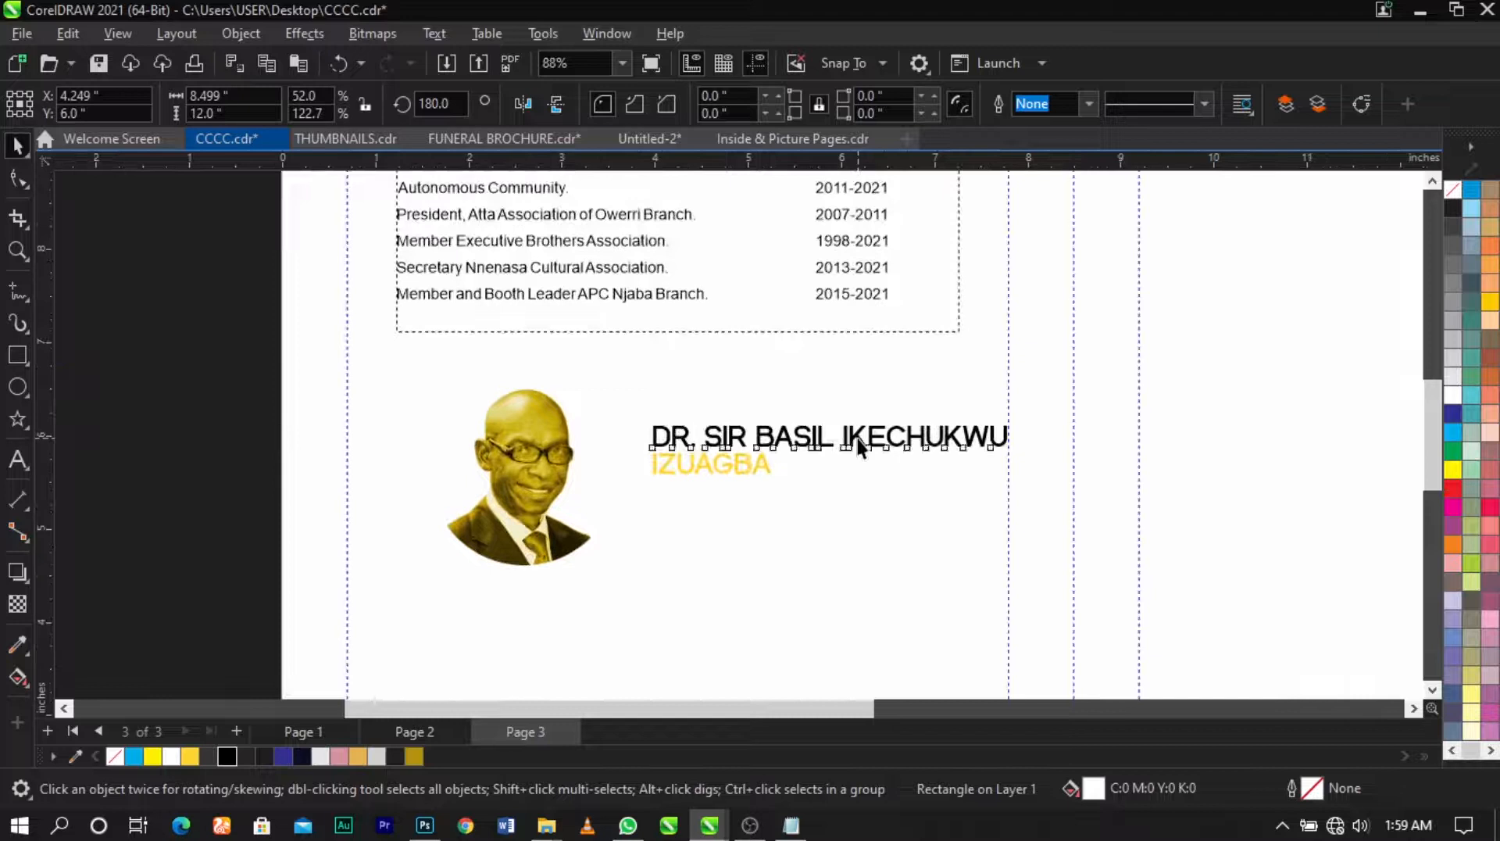
{"action": "double_click", "coordinate": [847, 442]}
{"action": "key", "text": "Return"}
{"action": "key", "text": "ctrl+space"}
{"action": "left_click_drag", "start_coordinate": [794, 467], "coordinate": [774, 542]}
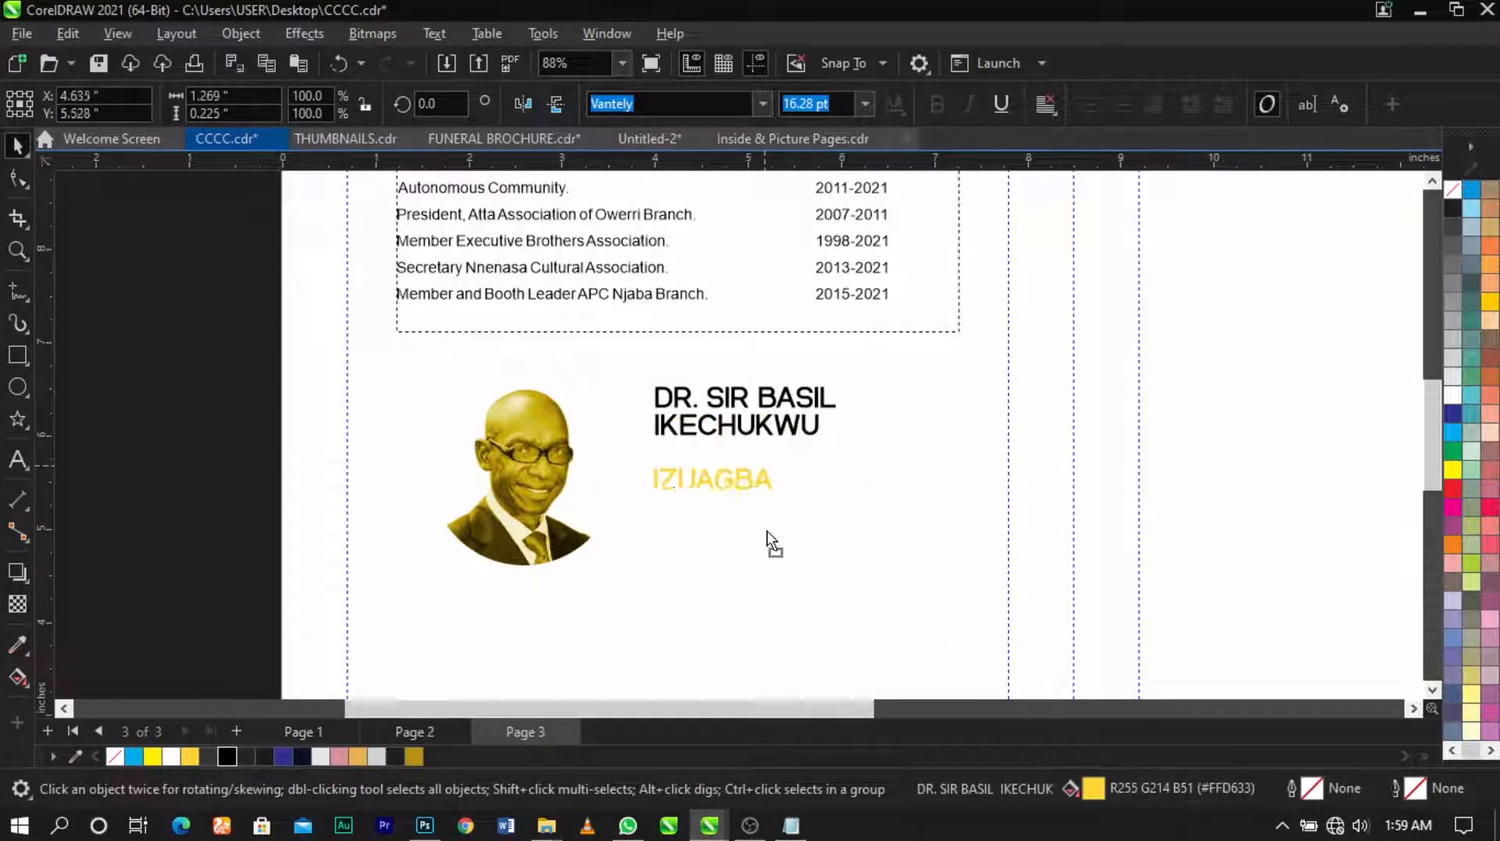
{"action": "left_click", "coordinate": [792, 425]}
{"action": "key", "text": "ctrl+k"}
{"action": "left_click", "coordinate": [817, 405]}
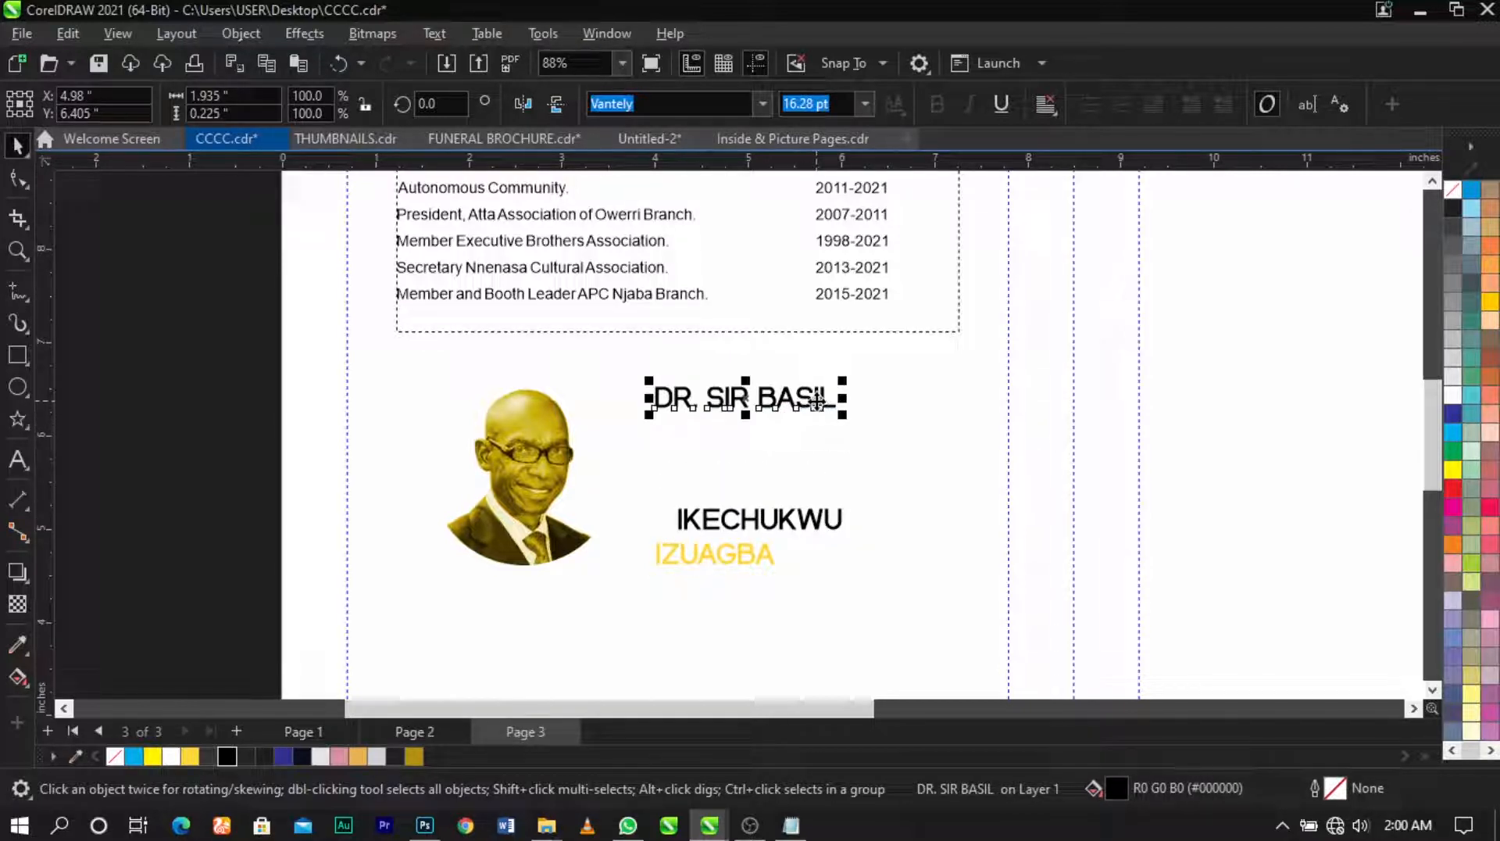
{"action": "left_click", "coordinate": [1447, 284]}
{"action": "left_click_drag", "start_coordinate": [835, 419], "coordinate": [862, 452]}
{"action": "left_click_drag", "start_coordinate": [822, 524], "coordinate": [829, 473]}
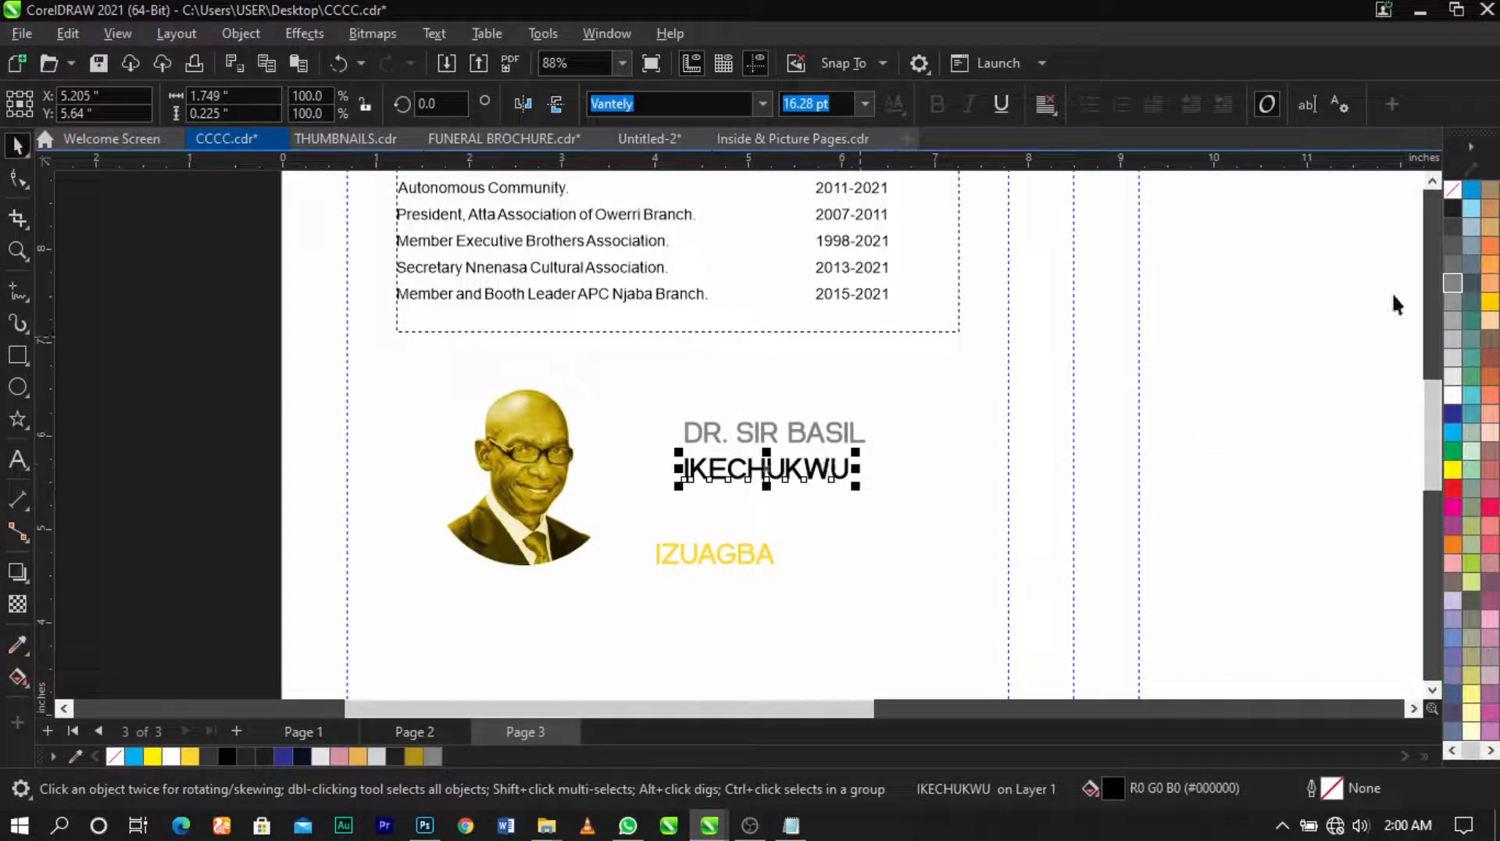
{"action": "left_click", "coordinate": [1453, 280]}
{"action": "scroll", "coordinate": [891, 458], "scroll_direction": "up", "scroll_amount": 2}
{"action": "left_click_drag", "start_coordinate": [827, 512], "coordinate": [713, 497]}
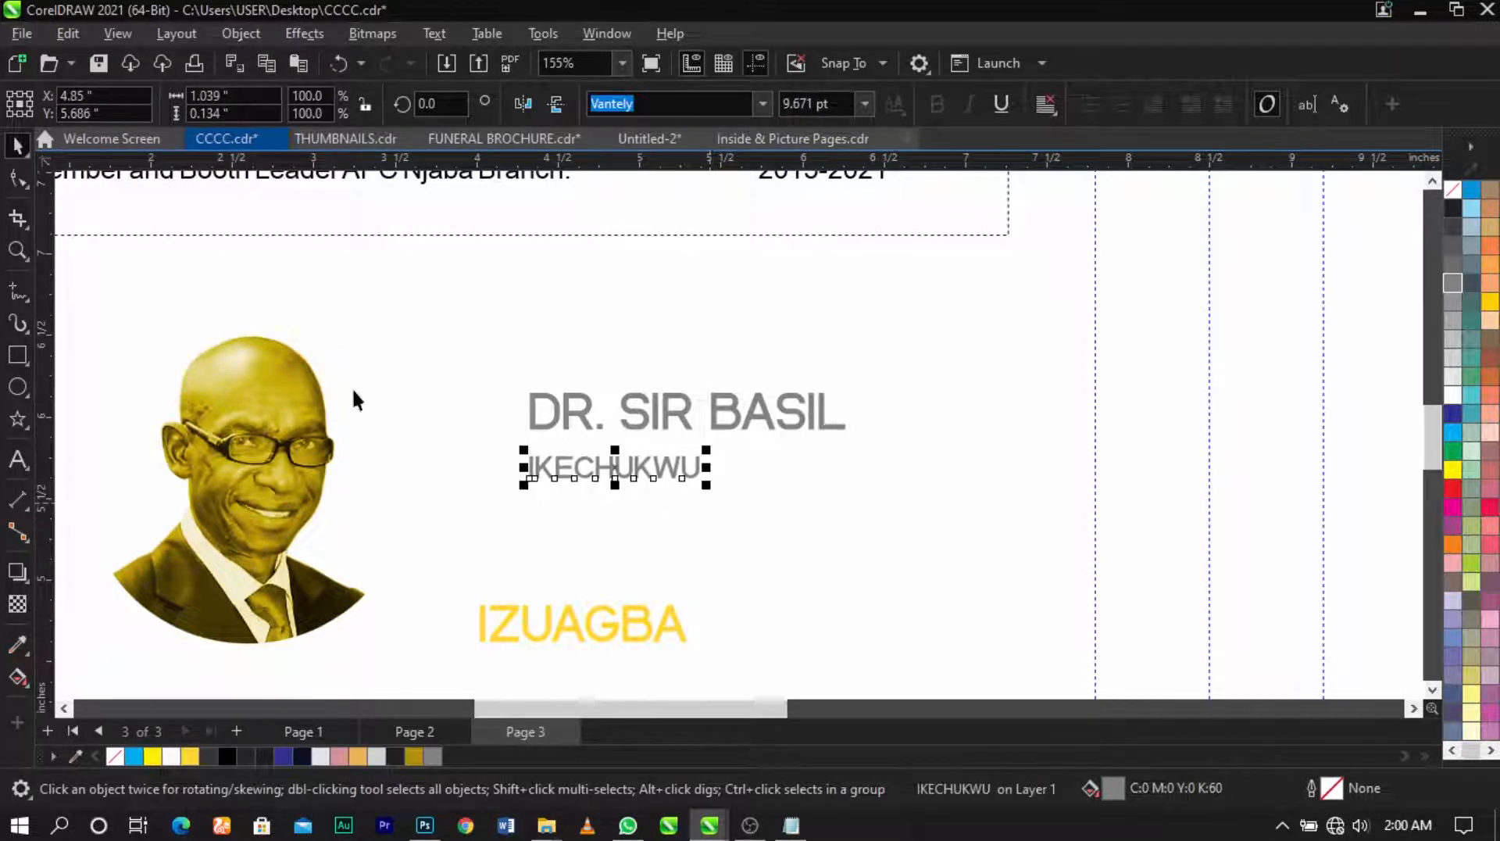
{"action": "left_click", "coordinate": [17, 178]}
{"action": "left_click_drag", "start_coordinate": [709, 488], "coordinate": [856, 486]}
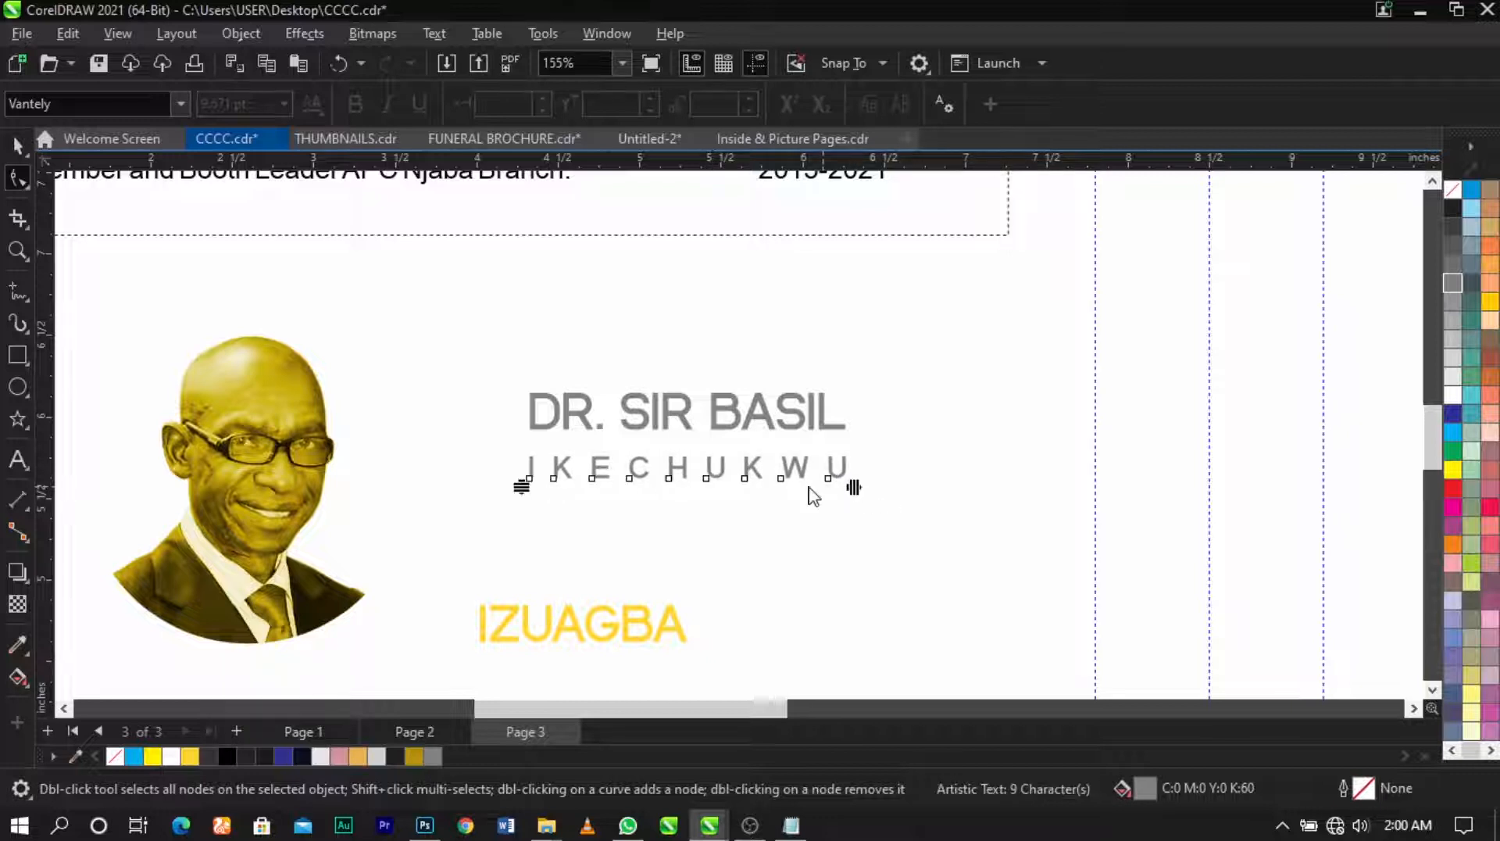
{"action": "key", "text": "space"}
{"action": "scroll", "coordinate": [822, 483], "scroll_direction": "up", "scroll_amount": 2}
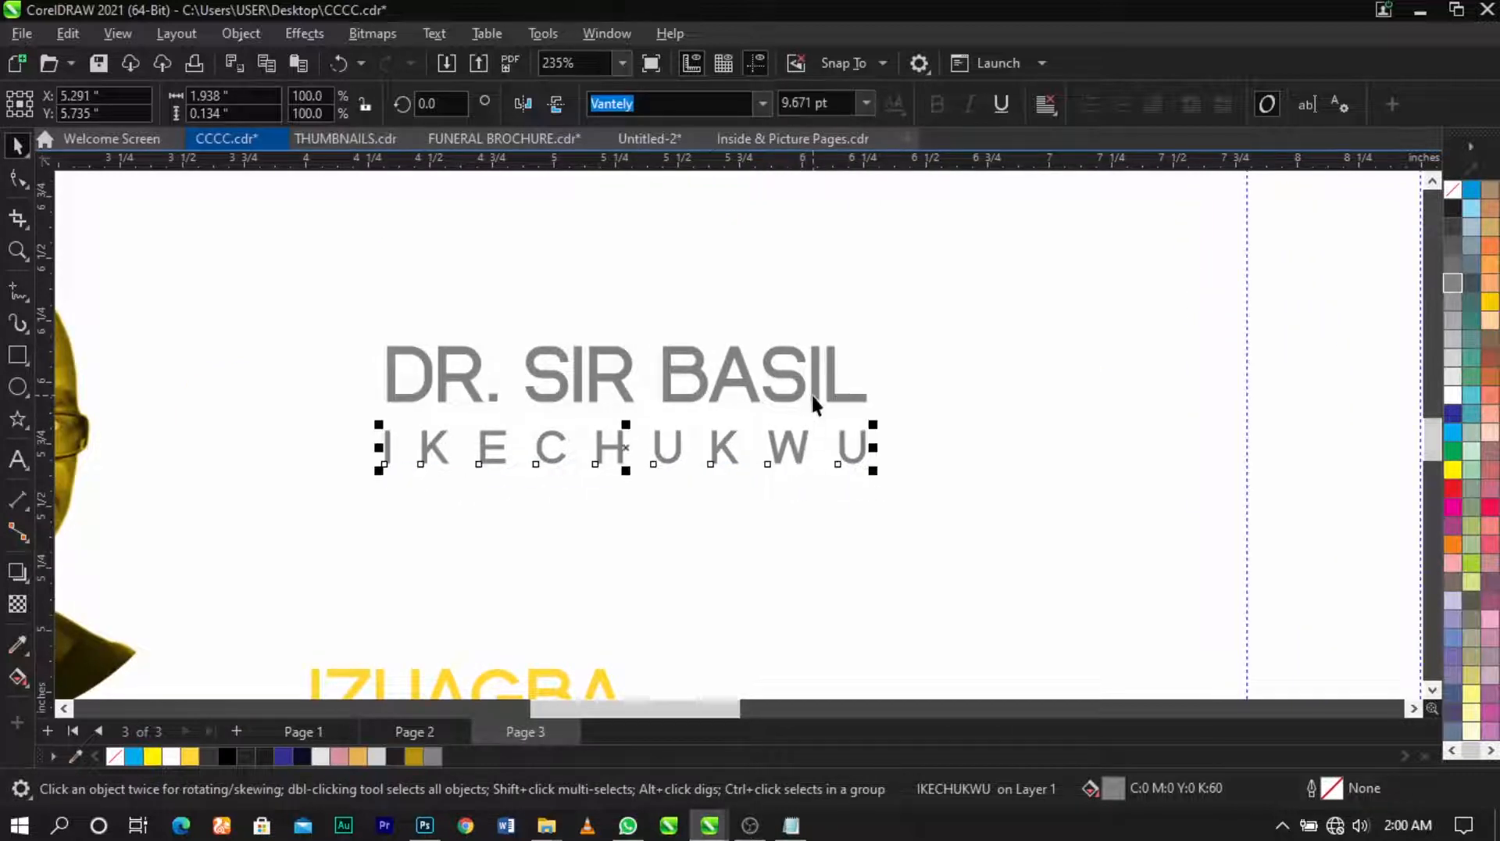
{"action": "left_click", "coordinate": [811, 393], "text": "shift"}
{"action": "scroll", "coordinate": [752, 426], "scroll_direction": "down", "scroll_amount": 2}
{"action": "left_click", "coordinate": [653, 591]}
{"action": "left_click_drag", "start_coordinate": [652, 590], "coordinate": [704, 479]}
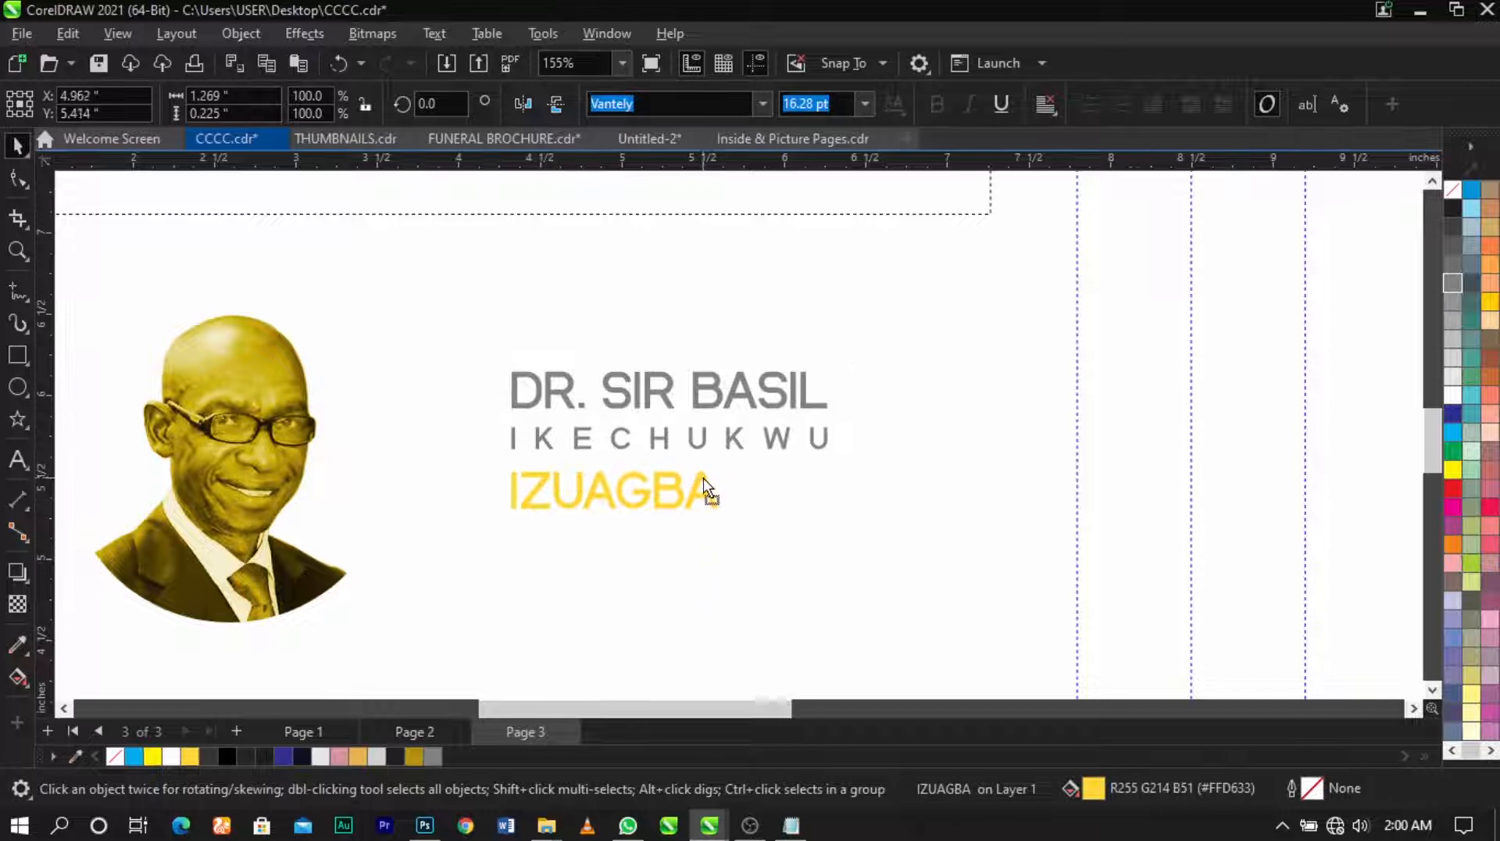
{"action": "left_click", "coordinate": [1453, 281]}
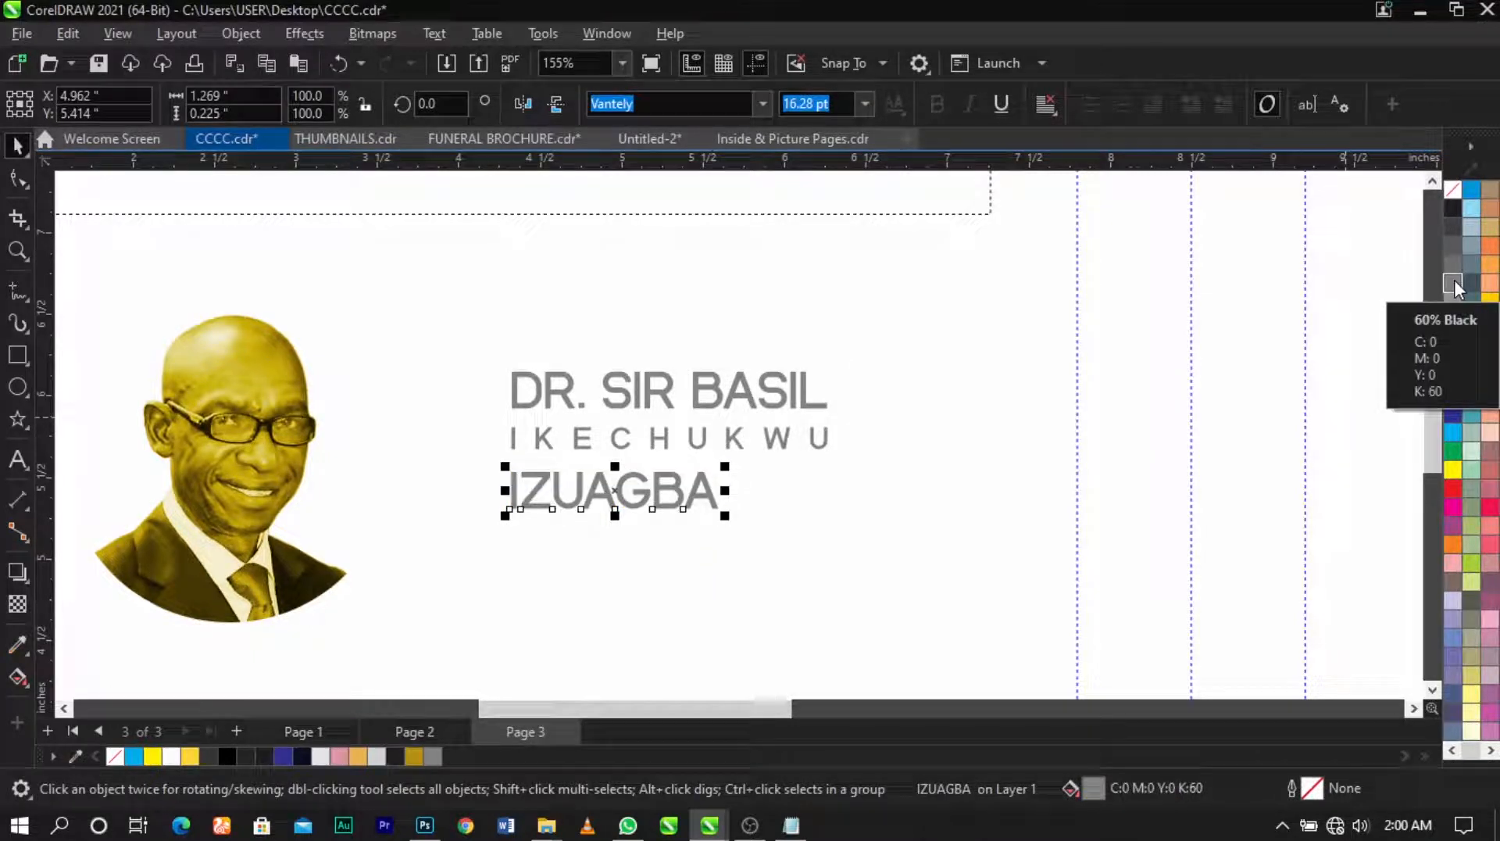
{"action": "left_click", "coordinate": [416, 755]}
{"action": "scroll", "coordinate": [700, 493], "scroll_direction": "up", "scroll_amount": 1}
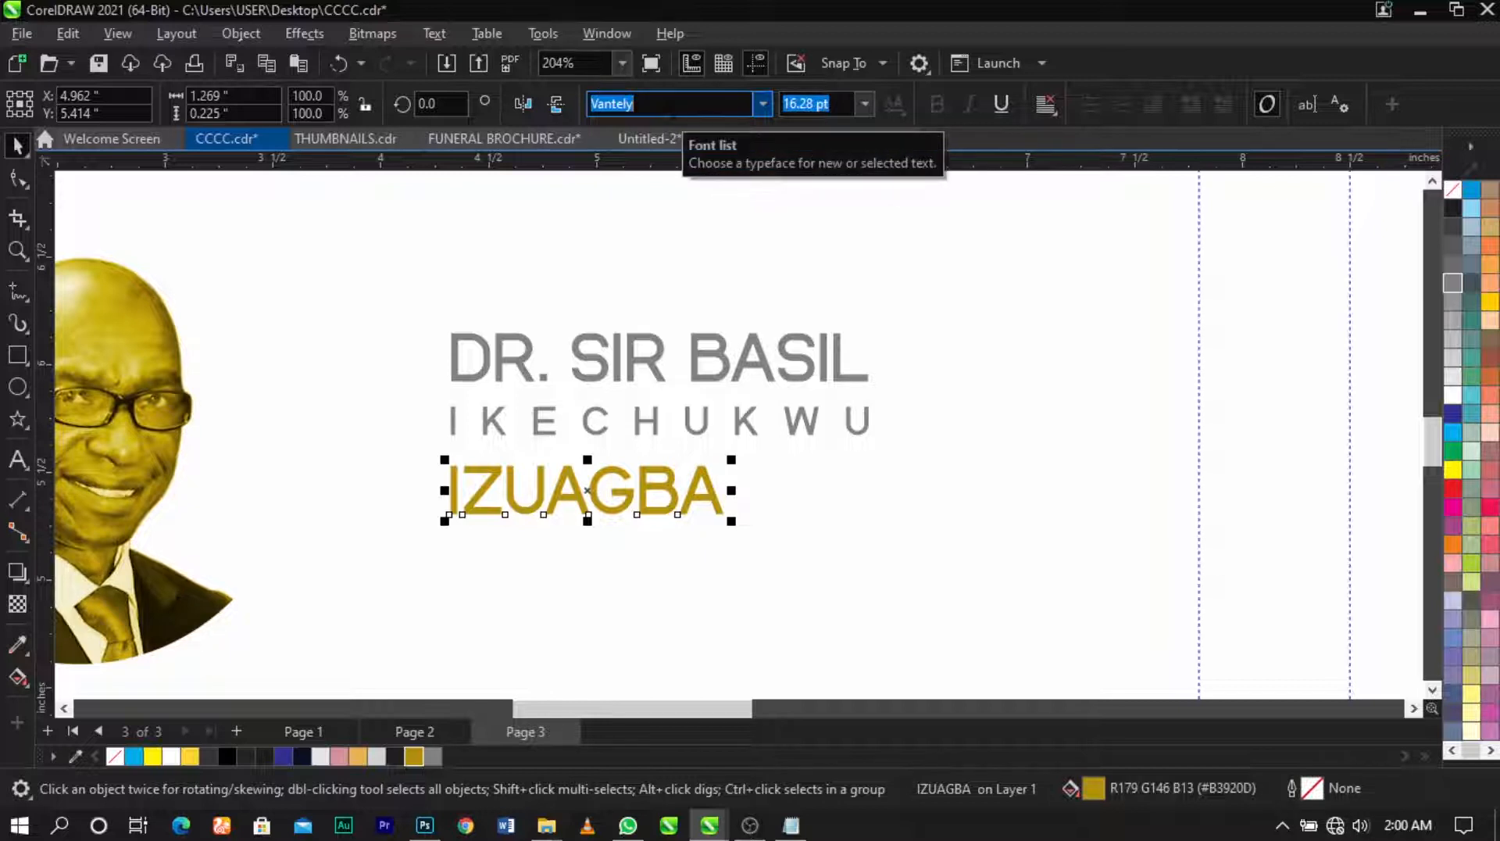
{"action": "type", "text": "vanf"}
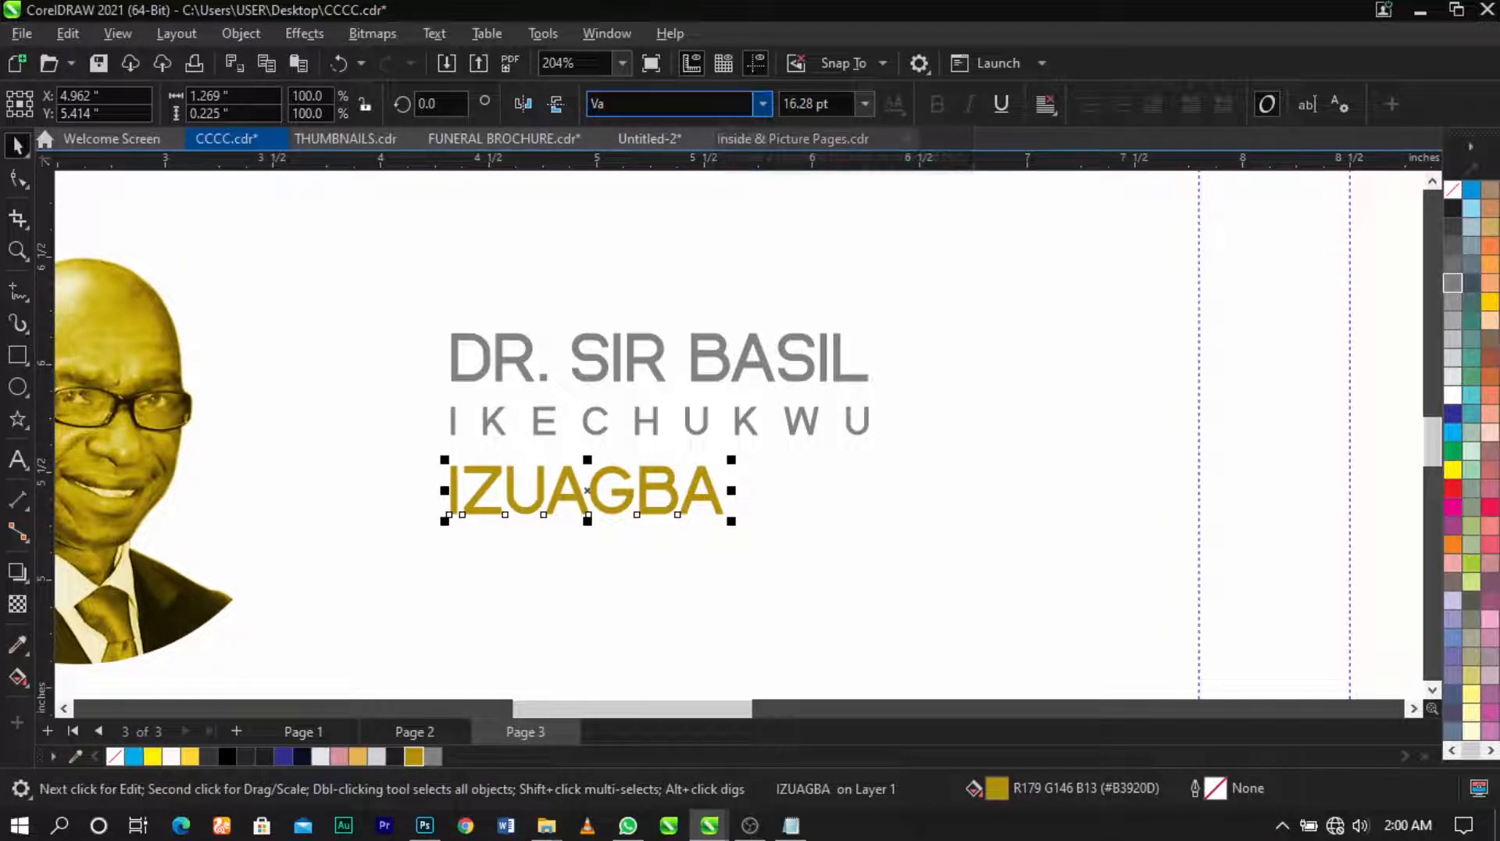
{"action": "key", "text": "Return"}
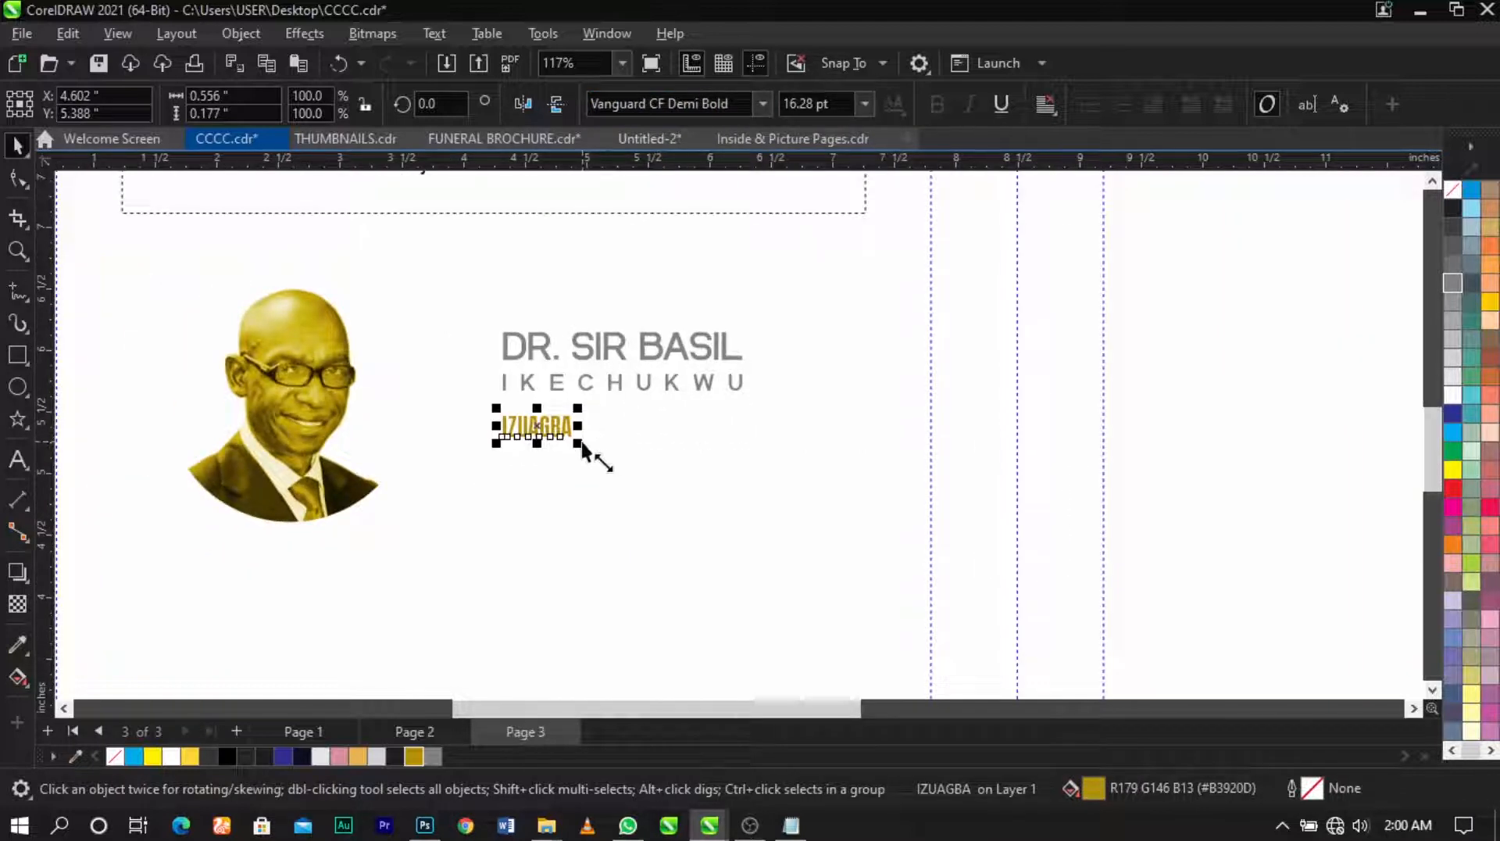
{"action": "left_click_drag", "start_coordinate": [582, 443], "coordinate": [758, 537]}
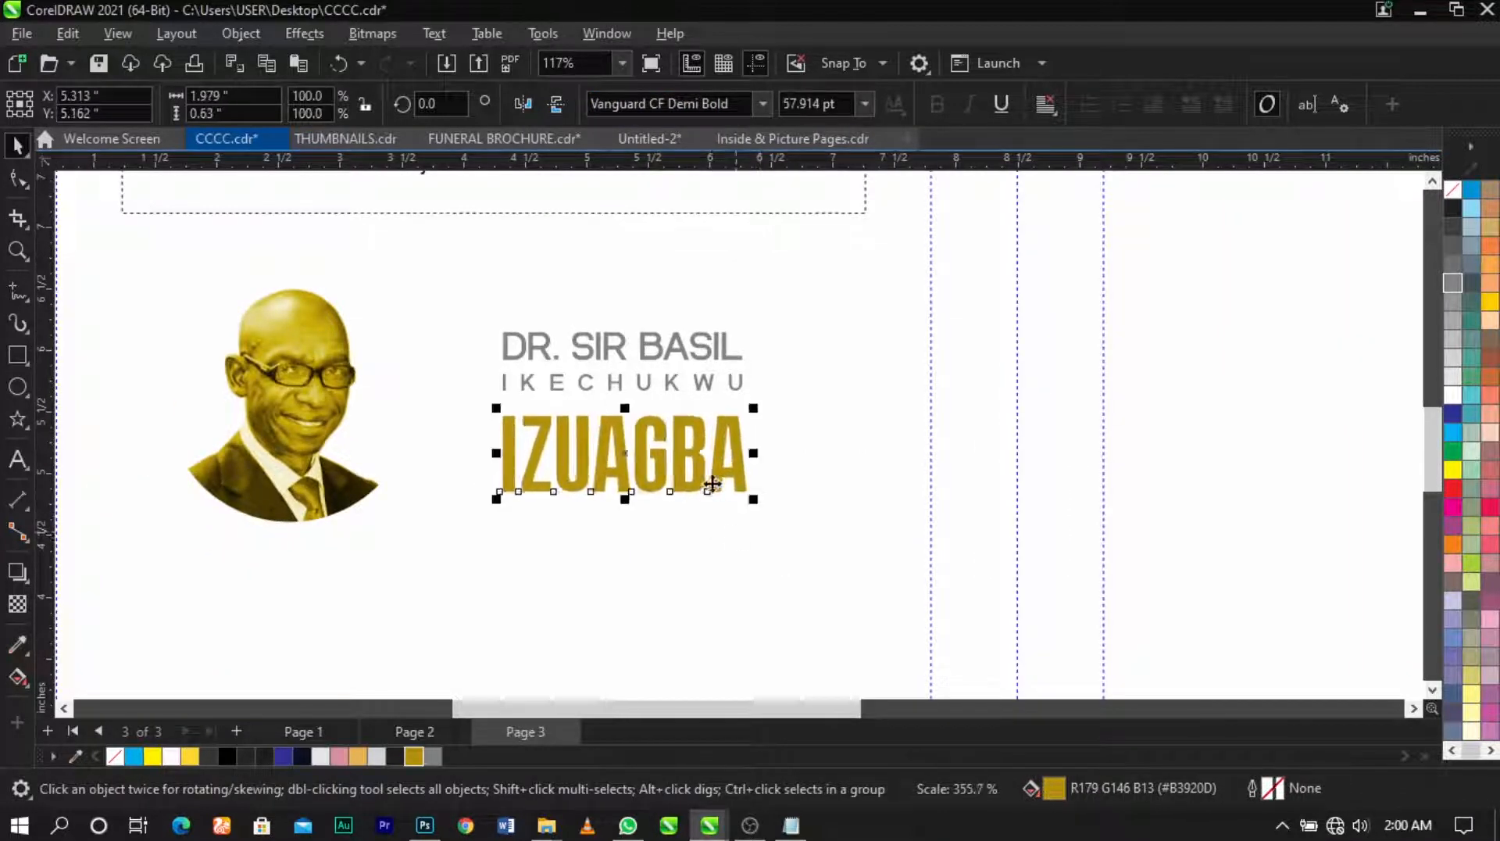
{"action": "scroll", "coordinate": [704, 461], "scroll_direction": "up", "scroll_amount": 2}
{"action": "left_click", "coordinate": [703, 457]}
{"action": "left_click_drag", "start_coordinate": [701, 453], "coordinate": [704, 432]}
{"action": "left_click", "coordinate": [706, 351], "text": "shift"}
{"action": "key", "text": "c"}
{"action": "left_click", "coordinate": [750, 422]}
{"action": "left_click", "coordinate": [753, 469]}
{"action": "left_click_drag", "start_coordinate": [763, 484], "coordinate": [768, 494]}
Step: Select the three name lines together and scale them up slightly
{"action": "left_click", "coordinate": [737, 350], "text": "shift"}
{"action": "left_click", "coordinate": [730, 316], "text": "shift"}
{"action": "left_click", "coordinate": [803, 318]}
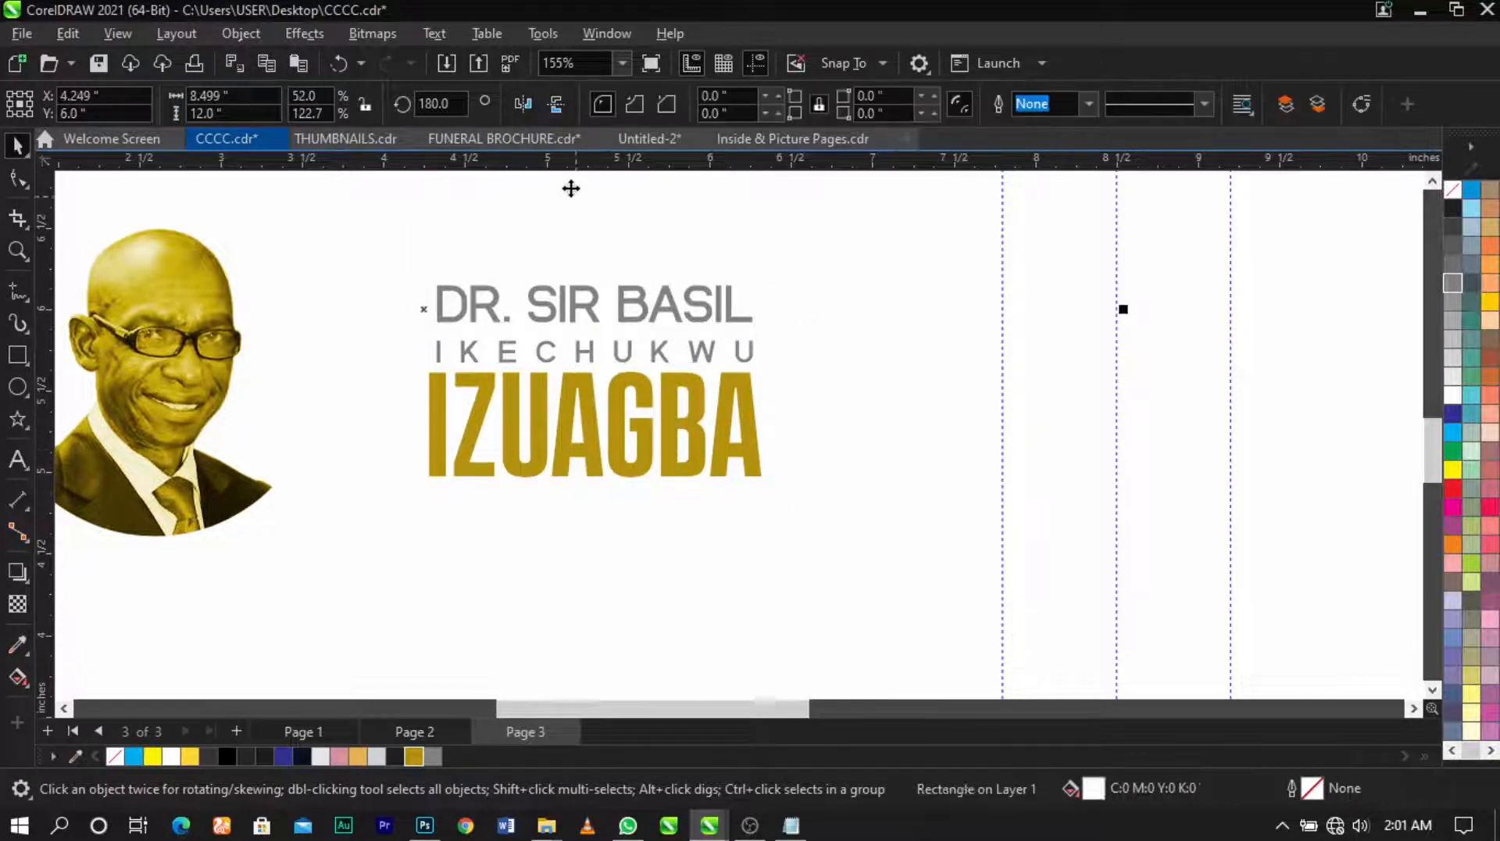
{"action": "scroll", "coordinate": [665, 313], "scroll_direction": "down", "scroll_amount": 5}
{"action": "left_click", "coordinate": [1261, 469]}
{"action": "scroll", "coordinate": [685, 360], "scroll_direction": "up", "scroll_amount": 5}
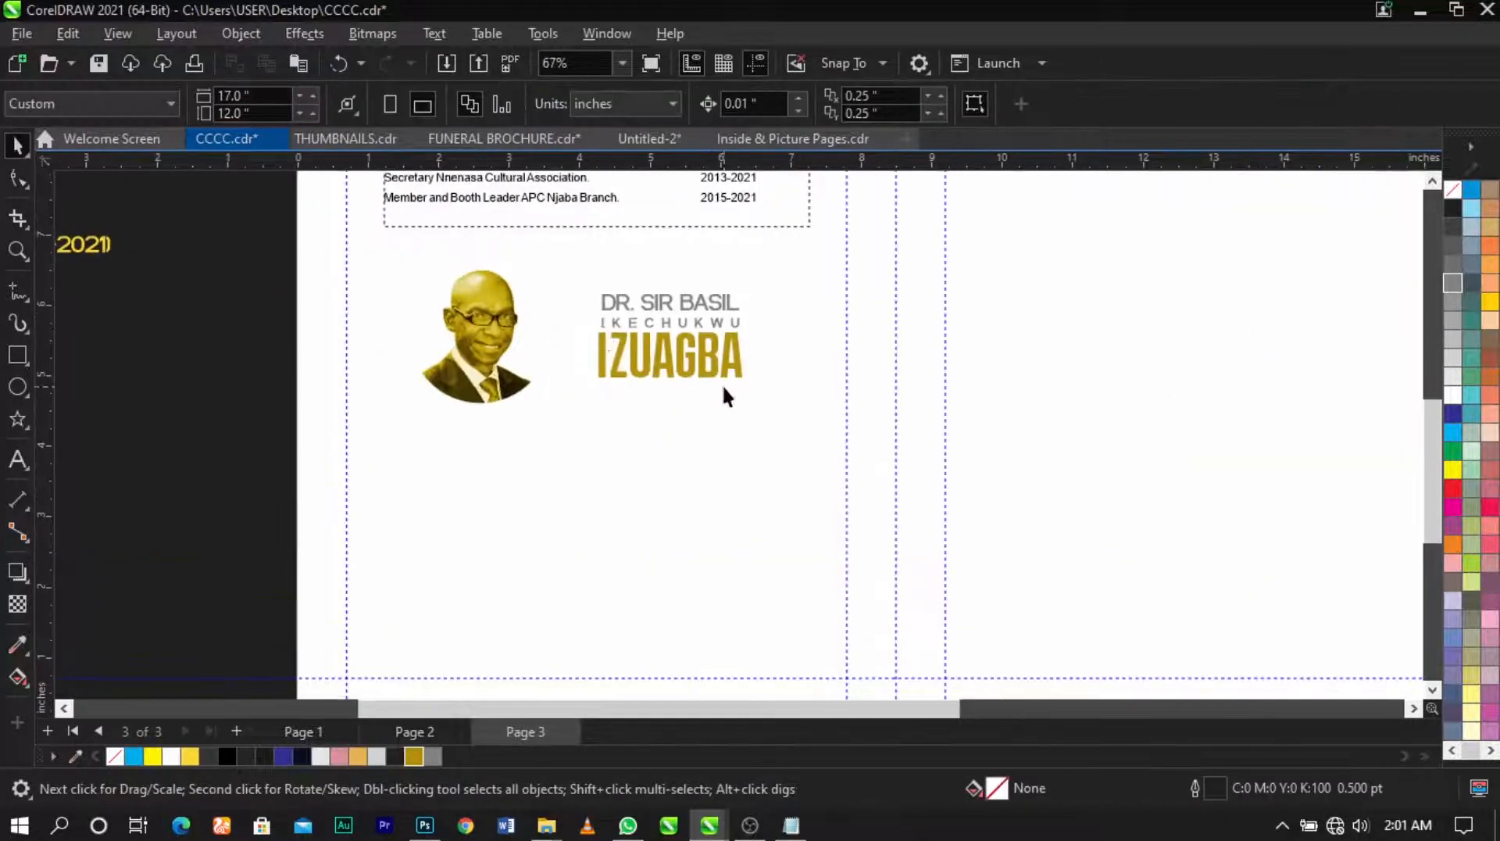
{"action": "scroll", "coordinate": [644, 370], "scroll_direction": "down", "scroll_amount": 6}
{"action": "scroll", "coordinate": [645, 363], "scroll_direction": "up", "scroll_amount": 5}
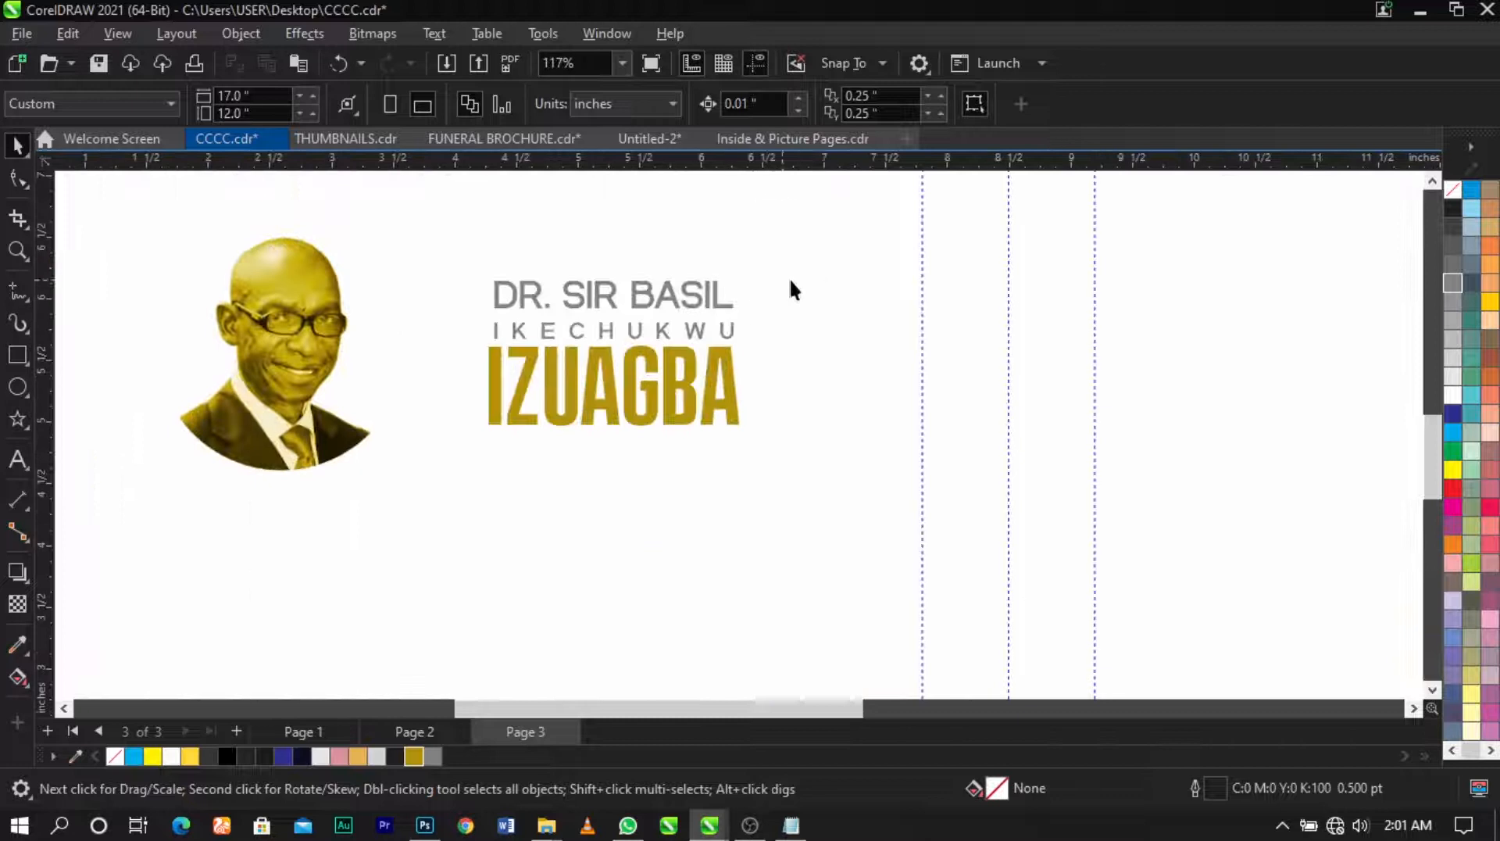
{"action": "left_click_drag", "start_coordinate": [442, 522], "coordinate": [442, 522]}
{"action": "left_click_drag", "start_coordinate": [742, 441], "coordinate": [801, 464]}
{"action": "left_click_drag", "start_coordinate": [814, 283], "coordinate": [830, 274]}
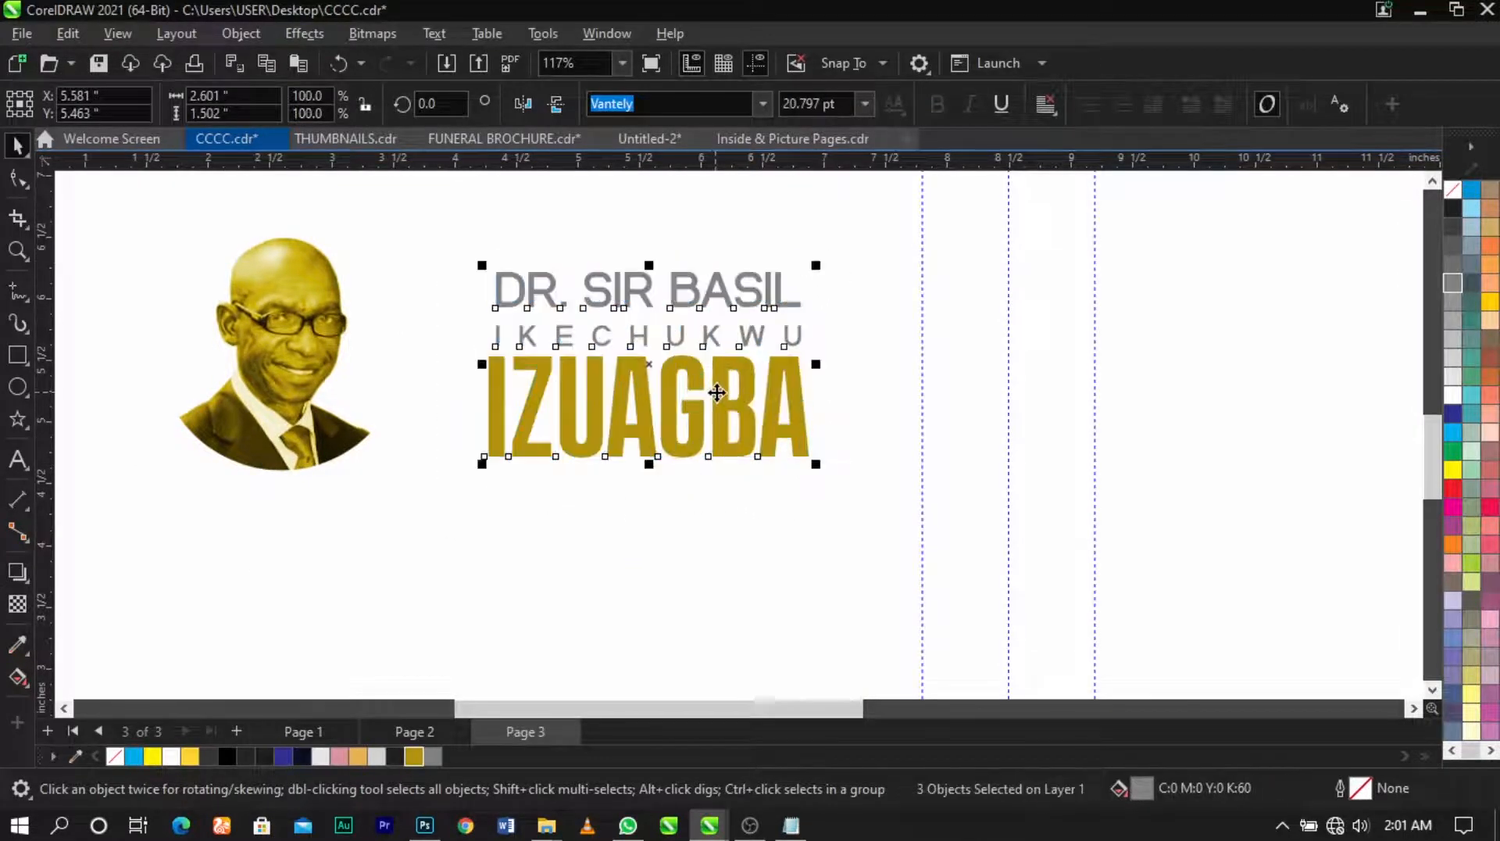
Step: Paste the red-framed group photo onto page 3
{"action": "scroll", "coordinate": [715, 392], "scroll_direction": "up", "scroll_amount": 2}
{"action": "scroll", "coordinate": [718, 392], "scroll_direction": "down", "scroll_amount": 3}
{"action": "left_click", "coordinate": [352, 469]}
{"action": "scroll", "coordinate": [488, 435], "scroll_direction": "down", "scroll_amount": 3}
{"action": "key", "text": "ctrl+v"}
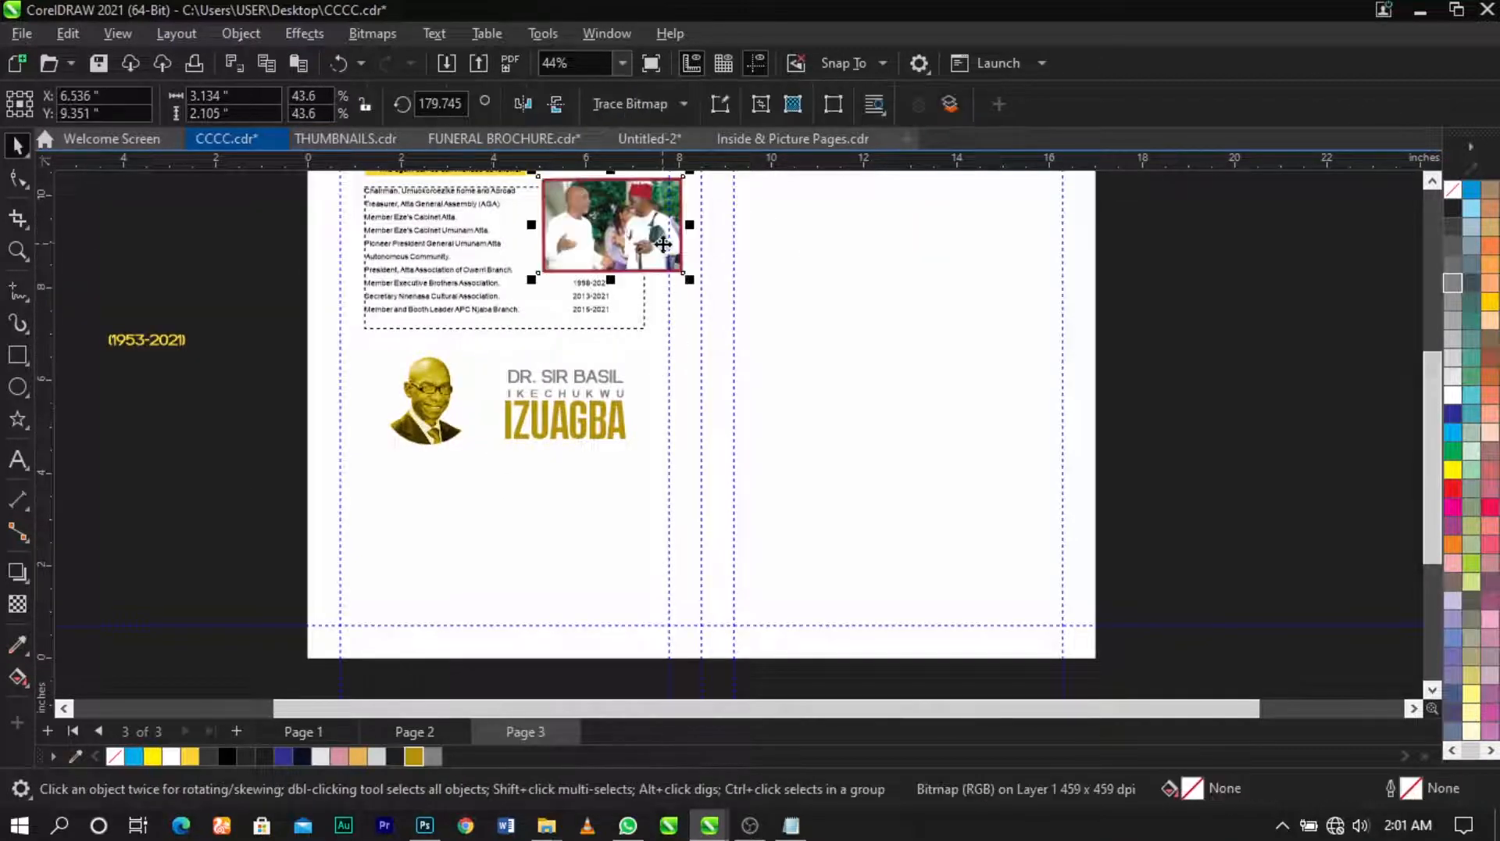
{"action": "left_click_drag", "start_coordinate": [668, 430], "coordinate": [677, 427]}
{"action": "key", "text": "F2"}
{"action": "left_click_drag", "start_coordinate": [369, 340], "coordinate": [777, 550]}
{"action": "left_click_drag", "start_coordinate": [817, 470], "coordinate": [758, 415]}
{"action": "left_click", "coordinate": [687, 373]}
{"action": "left_click", "coordinate": [809, 535]}
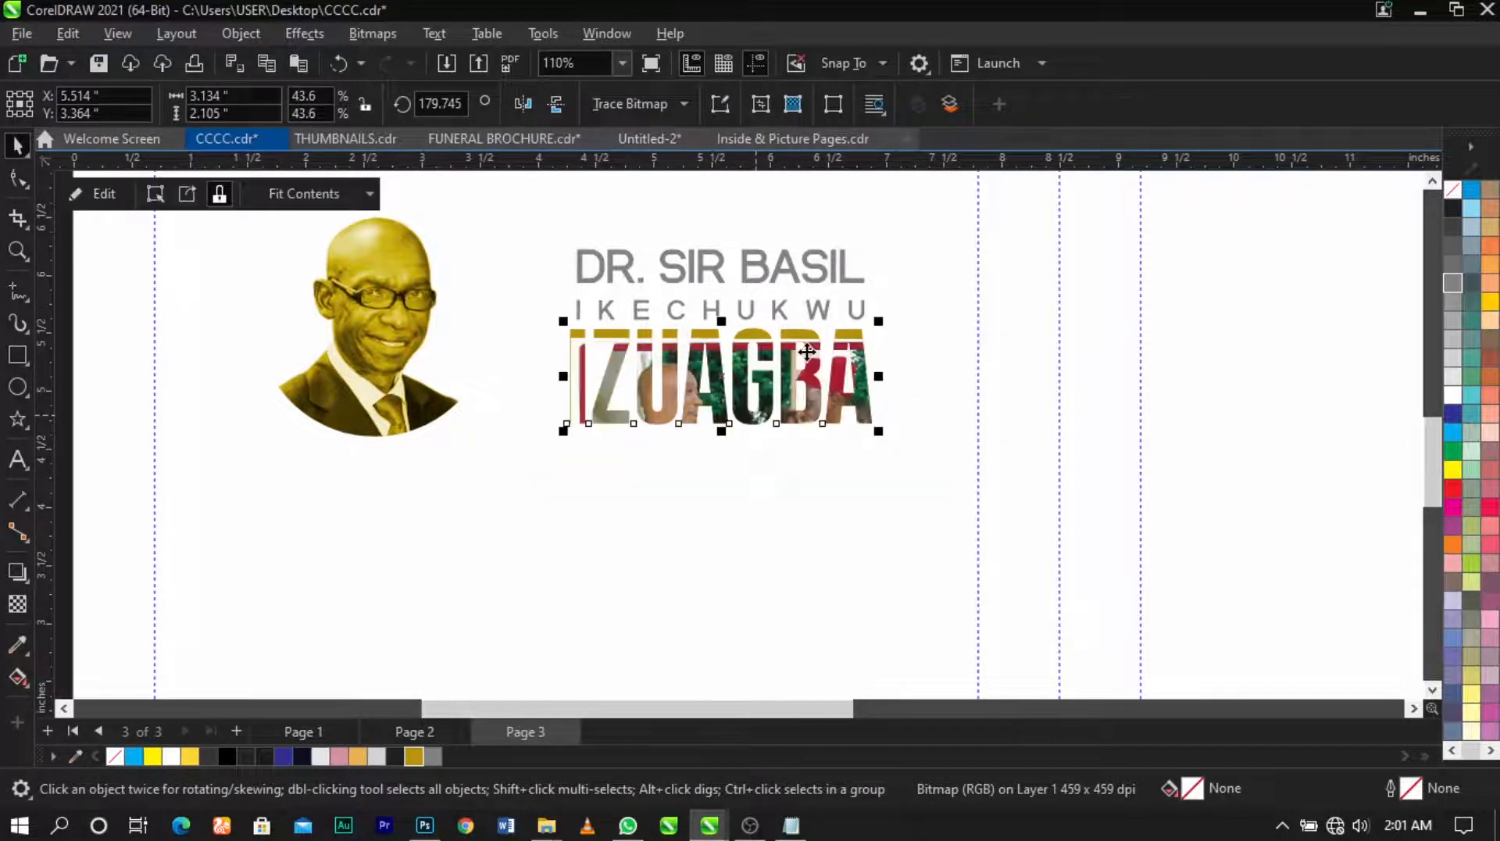
Step: Reposition the photo within IZUAGBA and convert it to Grayscale
{"action": "scroll", "coordinate": [813, 368], "scroll_direction": "up", "scroll_amount": 1}
{"action": "left_click", "coordinate": [813, 370], "text": "ctrl"}
{"action": "left_click_drag", "start_coordinate": [807, 388], "coordinate": [796, 457]}
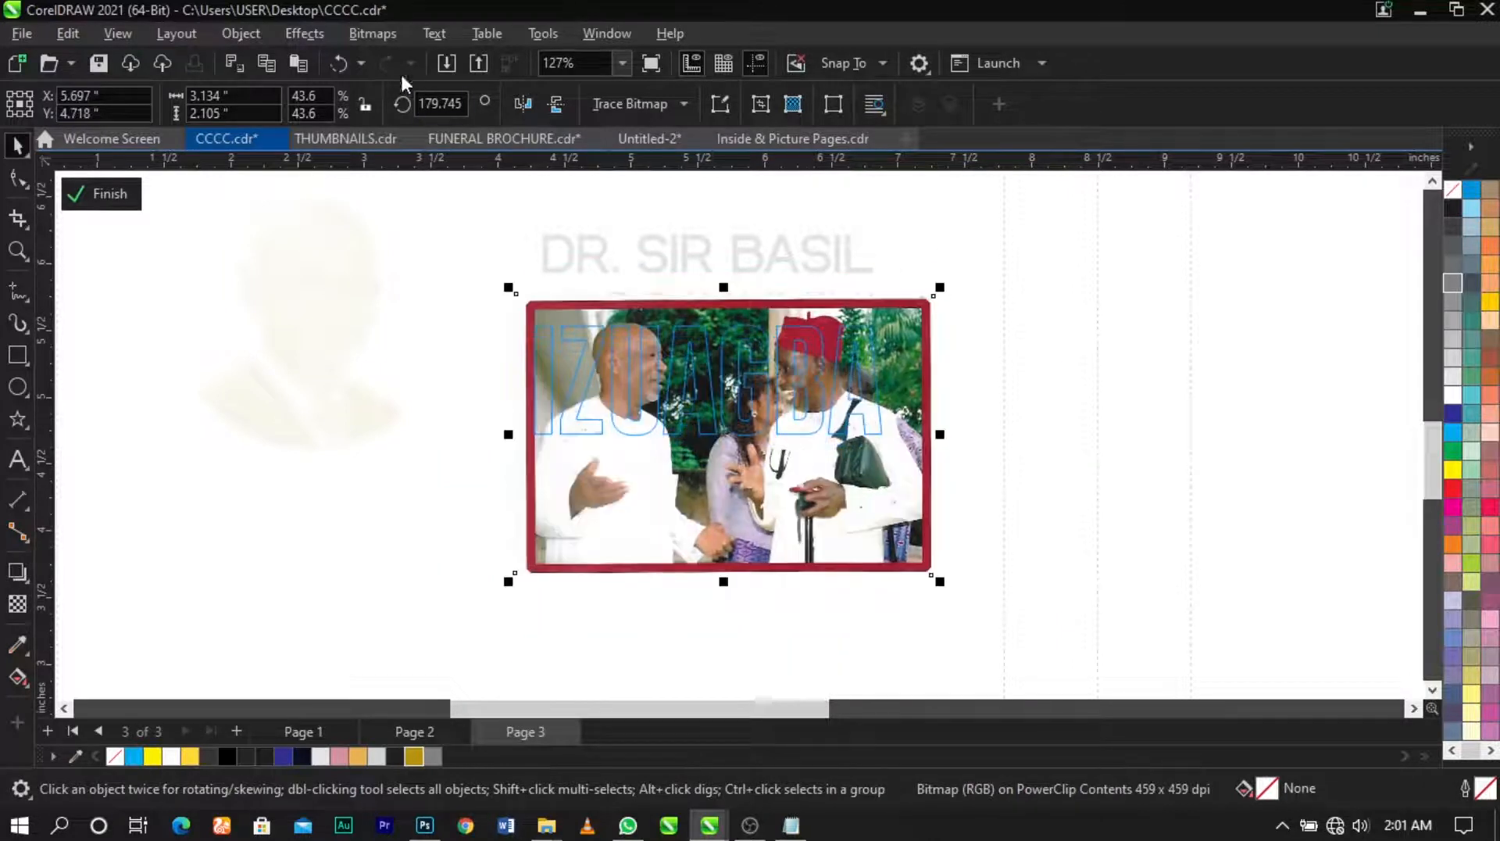
{"action": "left_click", "coordinate": [373, 34]}
{"action": "mouse_move", "coordinate": [422, 221]}
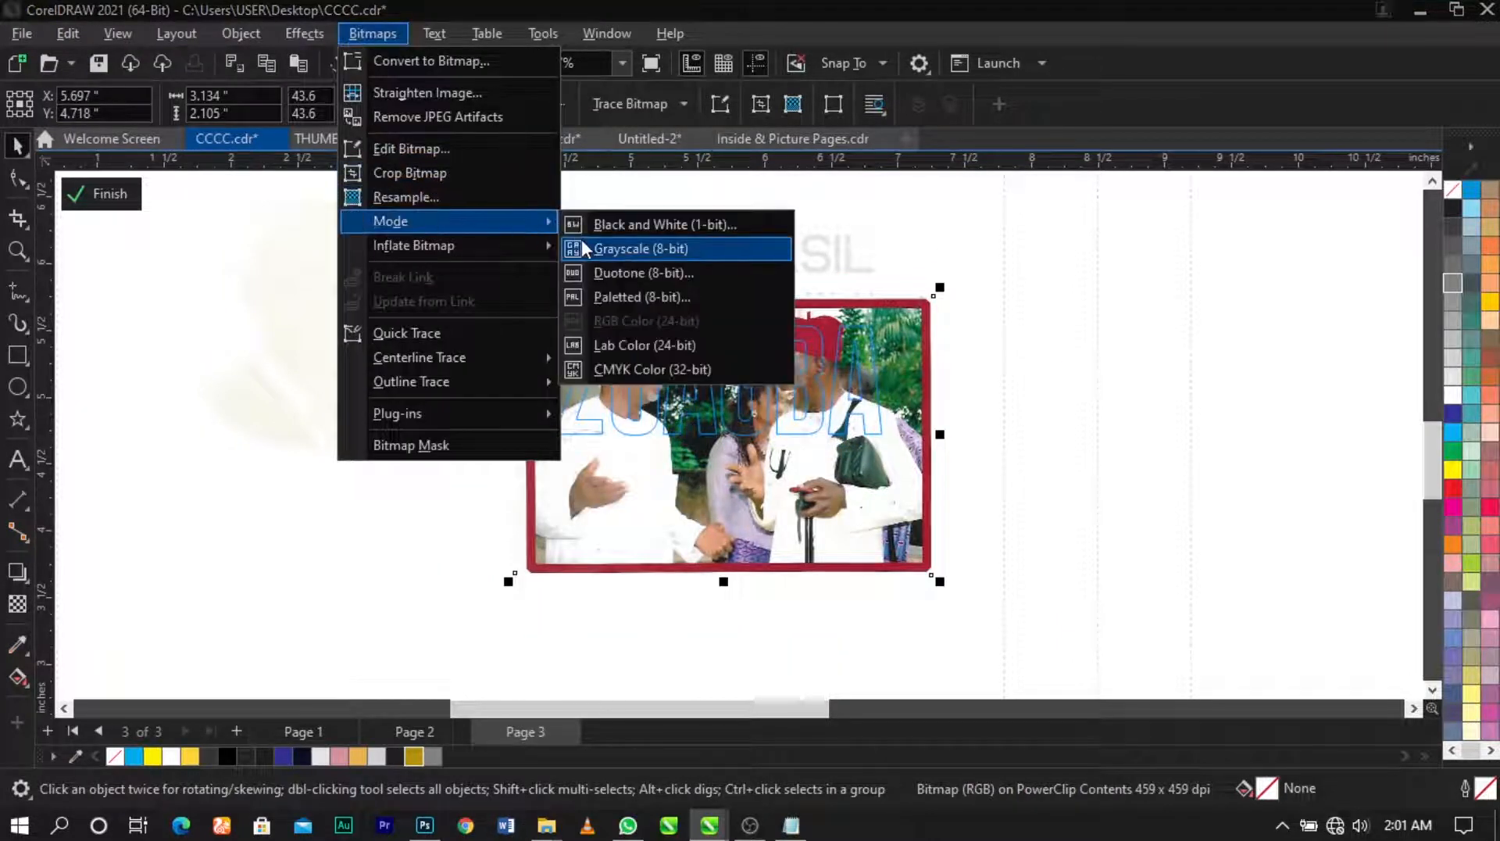
{"action": "left_click", "coordinate": [581, 248]}
Step: Set the photo's transparency to 77 and finish the PowerClip edit
{"action": "left_click", "coordinate": [17, 606]}
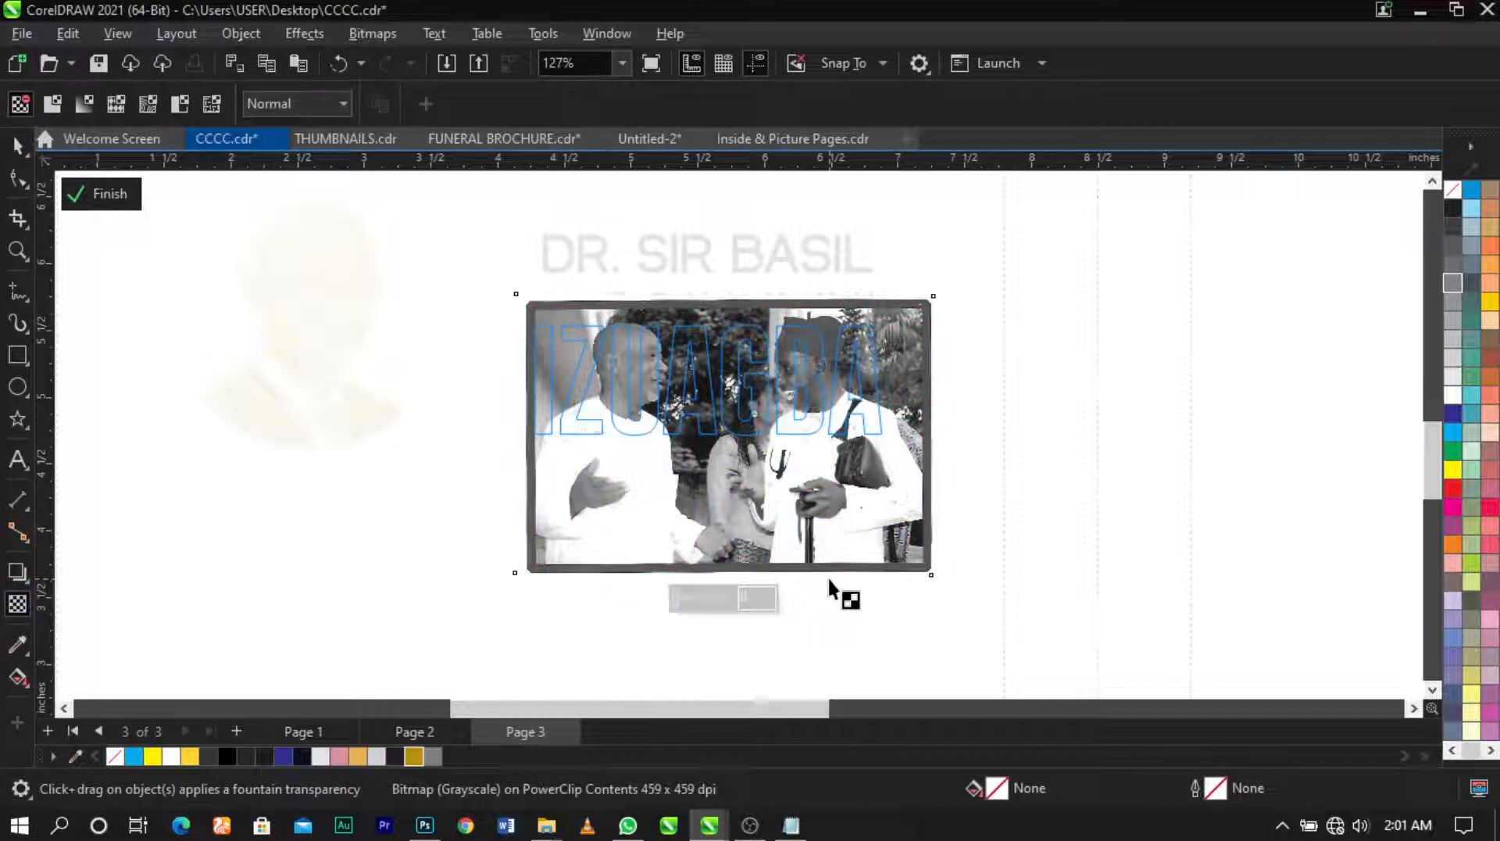
{"action": "left_click", "coordinate": [717, 598]}
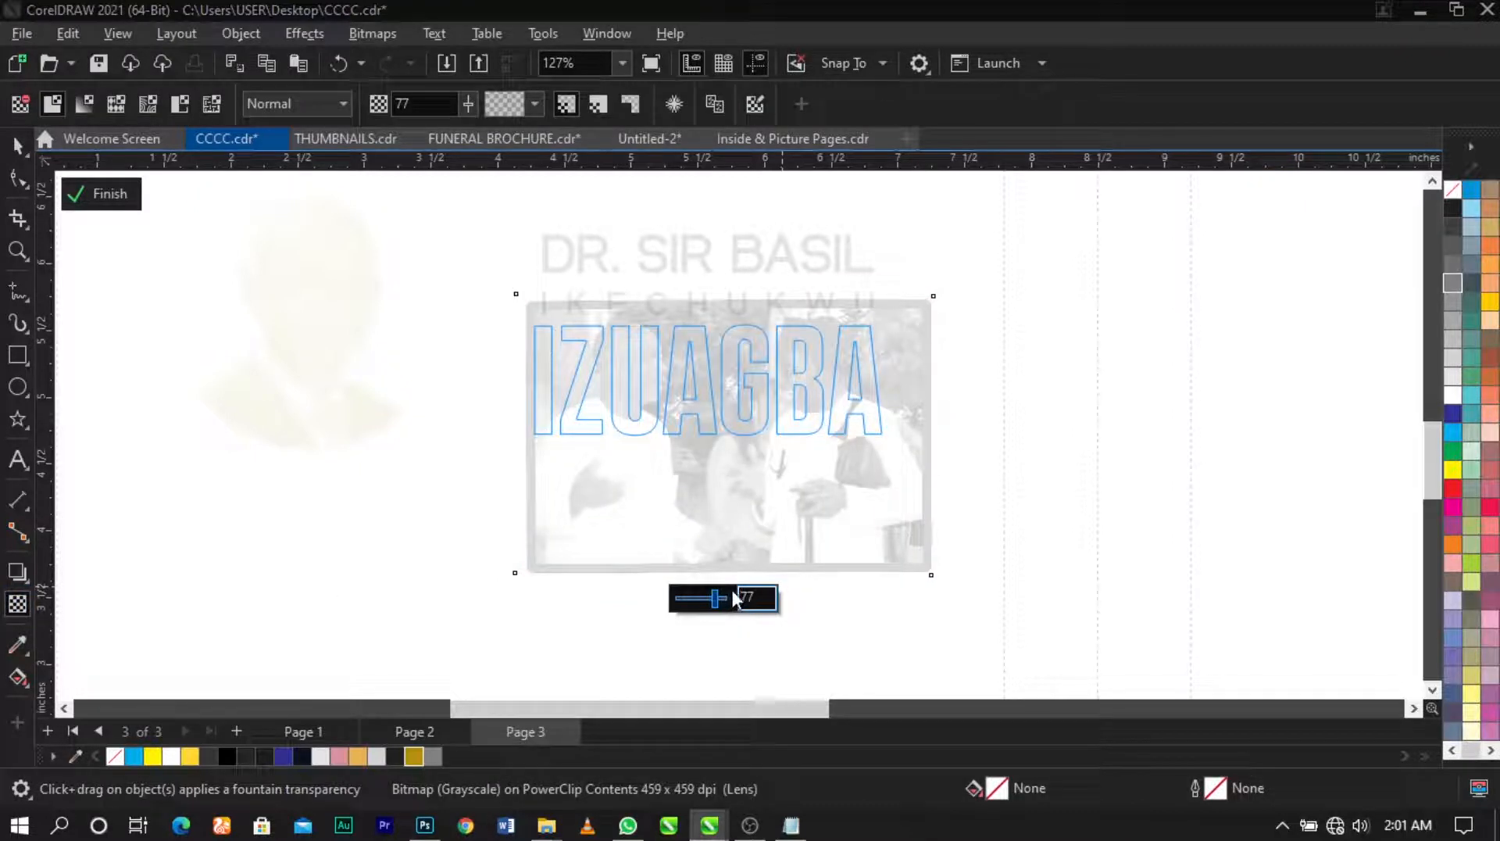
{"action": "key", "text": "space"}
{"action": "left_click", "coordinate": [1017, 485], "text": "ctrl"}
{"action": "scroll", "coordinate": [805, 400], "scroll_direction": "up", "scroll_amount": 1}
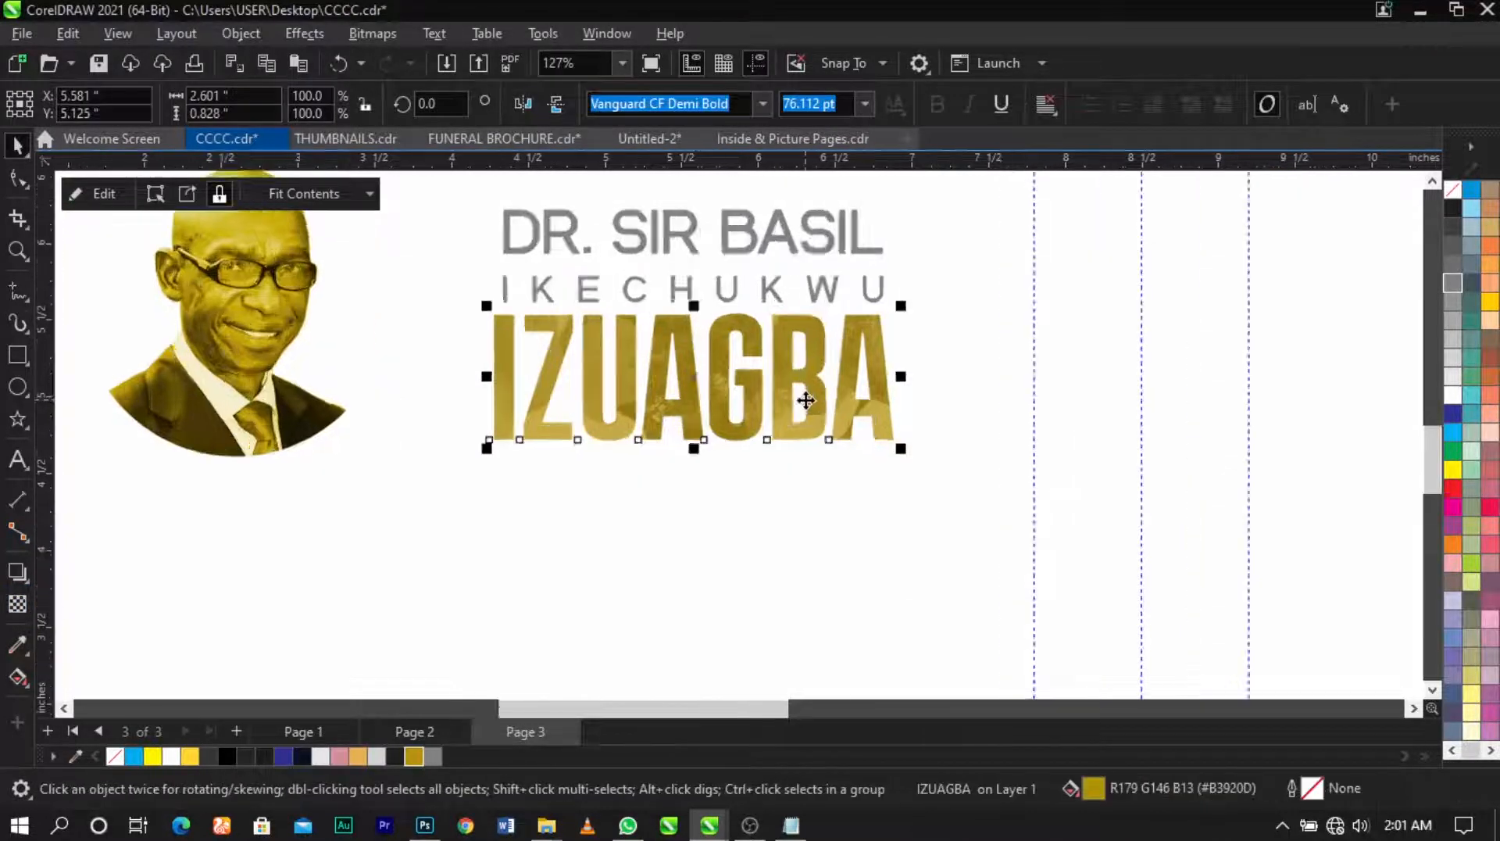
{"action": "scroll", "coordinate": [806, 400], "scroll_direction": "up", "scroll_amount": 2}
{"action": "scroll", "coordinate": [754, 353], "scroll_direction": "down", "scroll_amount": 8}
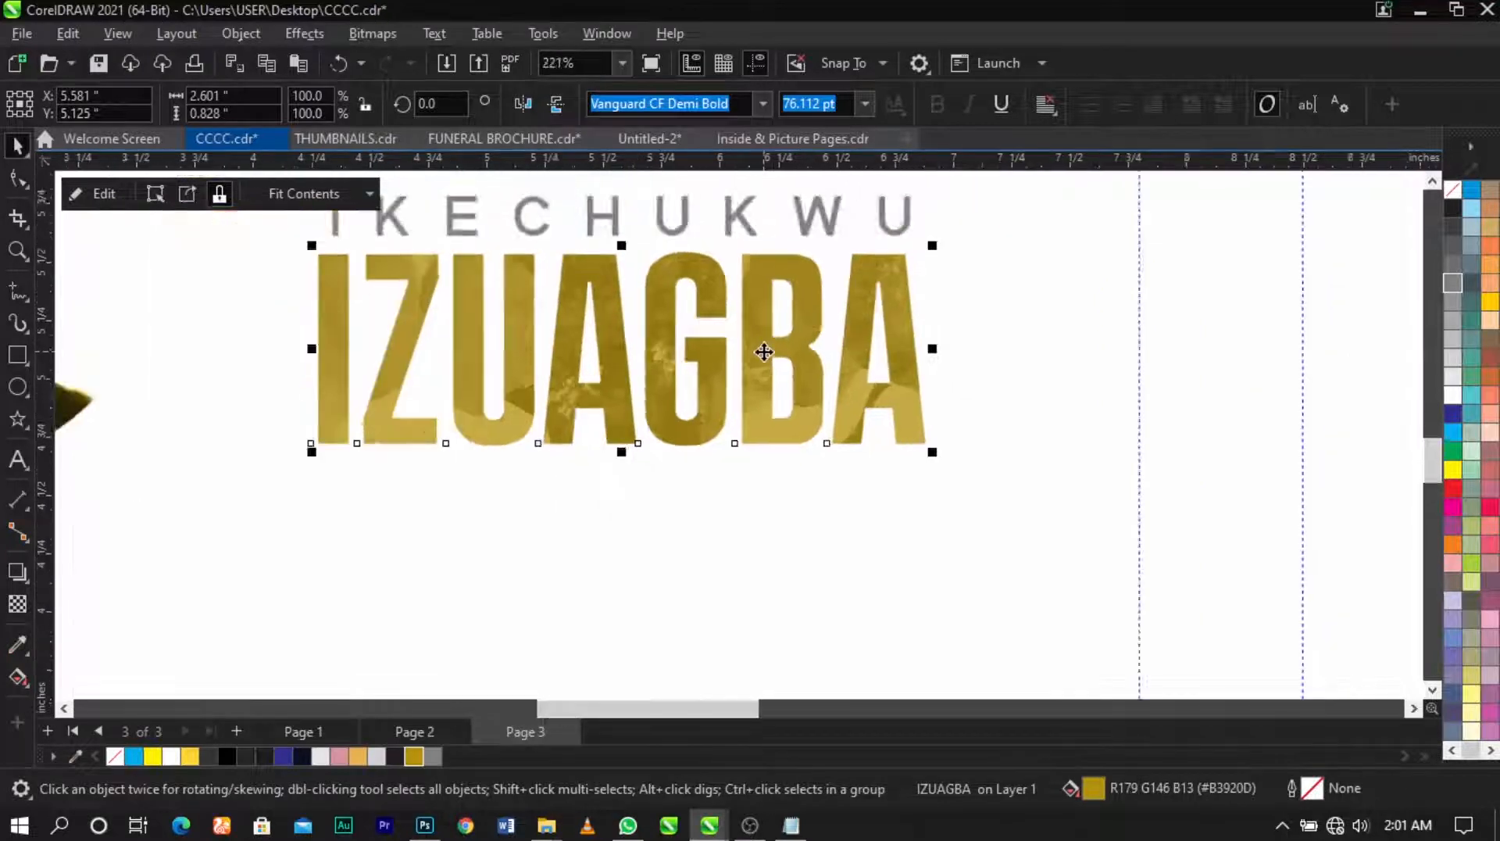
Step: Draw a vertical divider line left of the name and centre it vertically with the name text
{"action": "left_click", "coordinate": [449, 424]}
{"action": "left_click", "coordinate": [18, 291]}
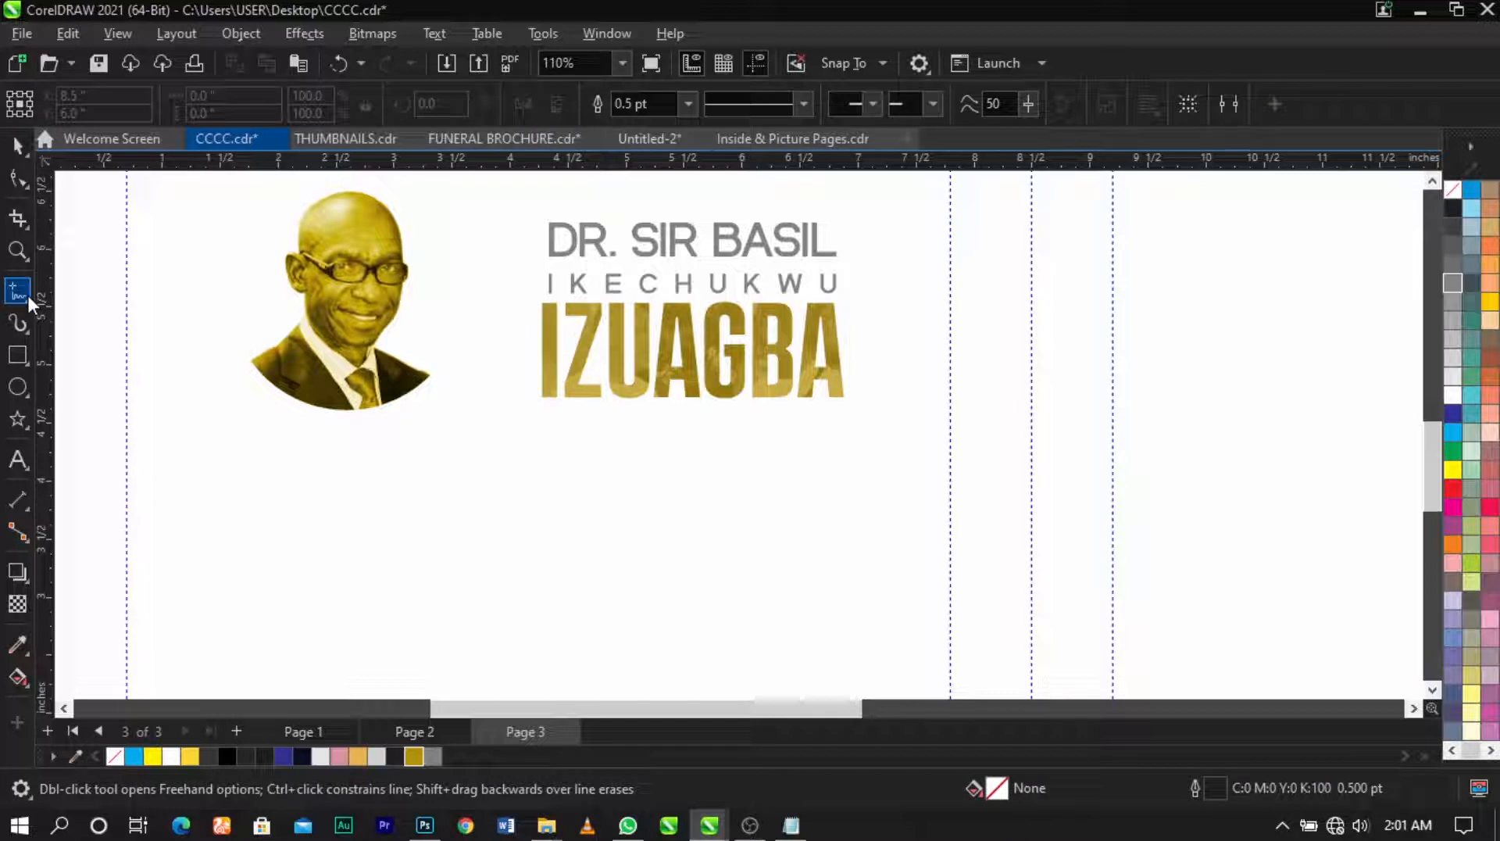
{"action": "left_click", "coordinate": [504, 216]}
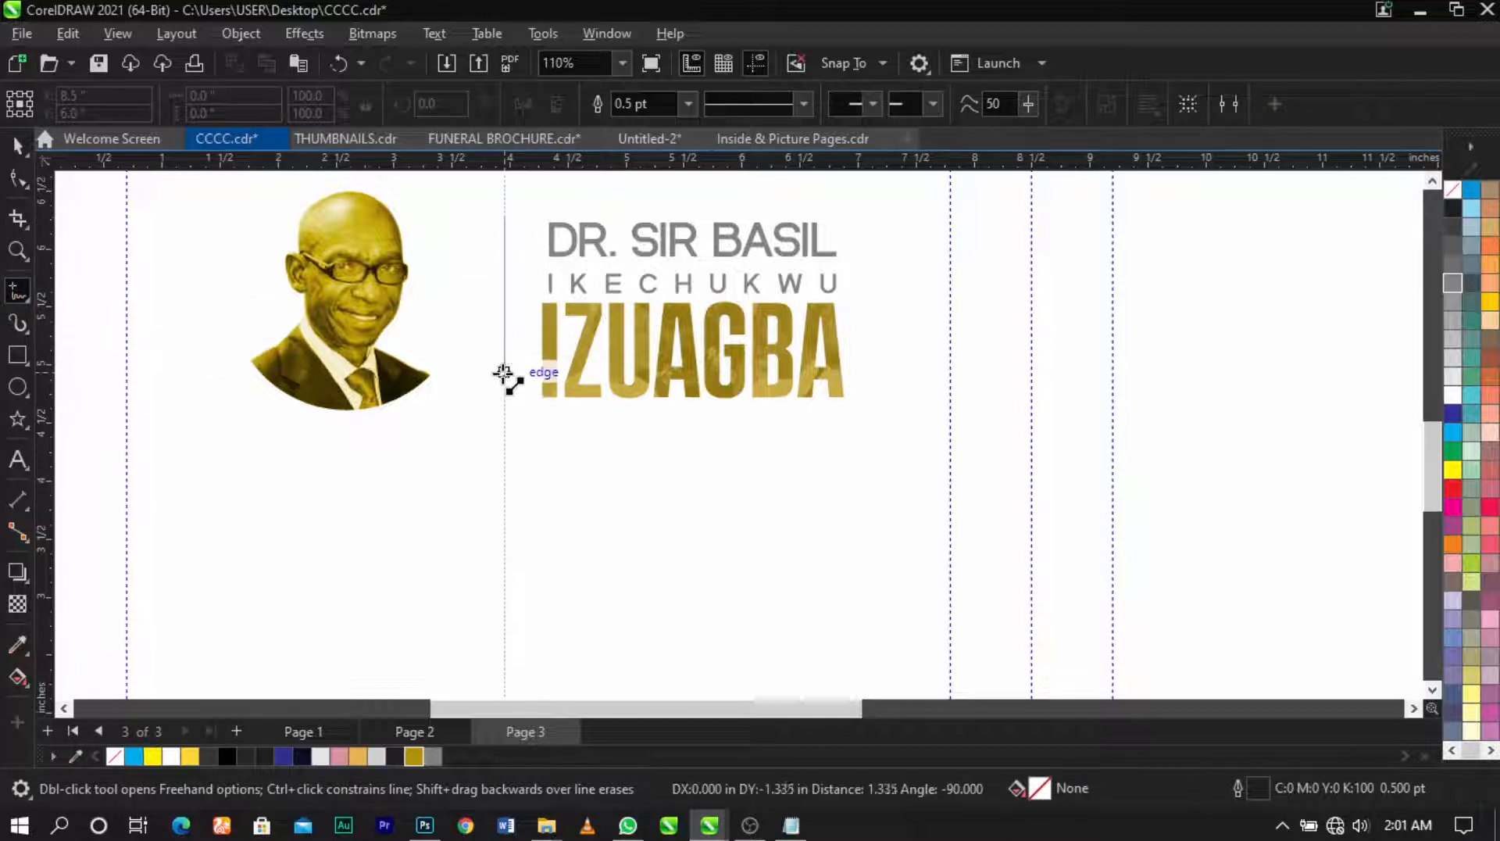
{"action": "left_click", "coordinate": [504, 407]}
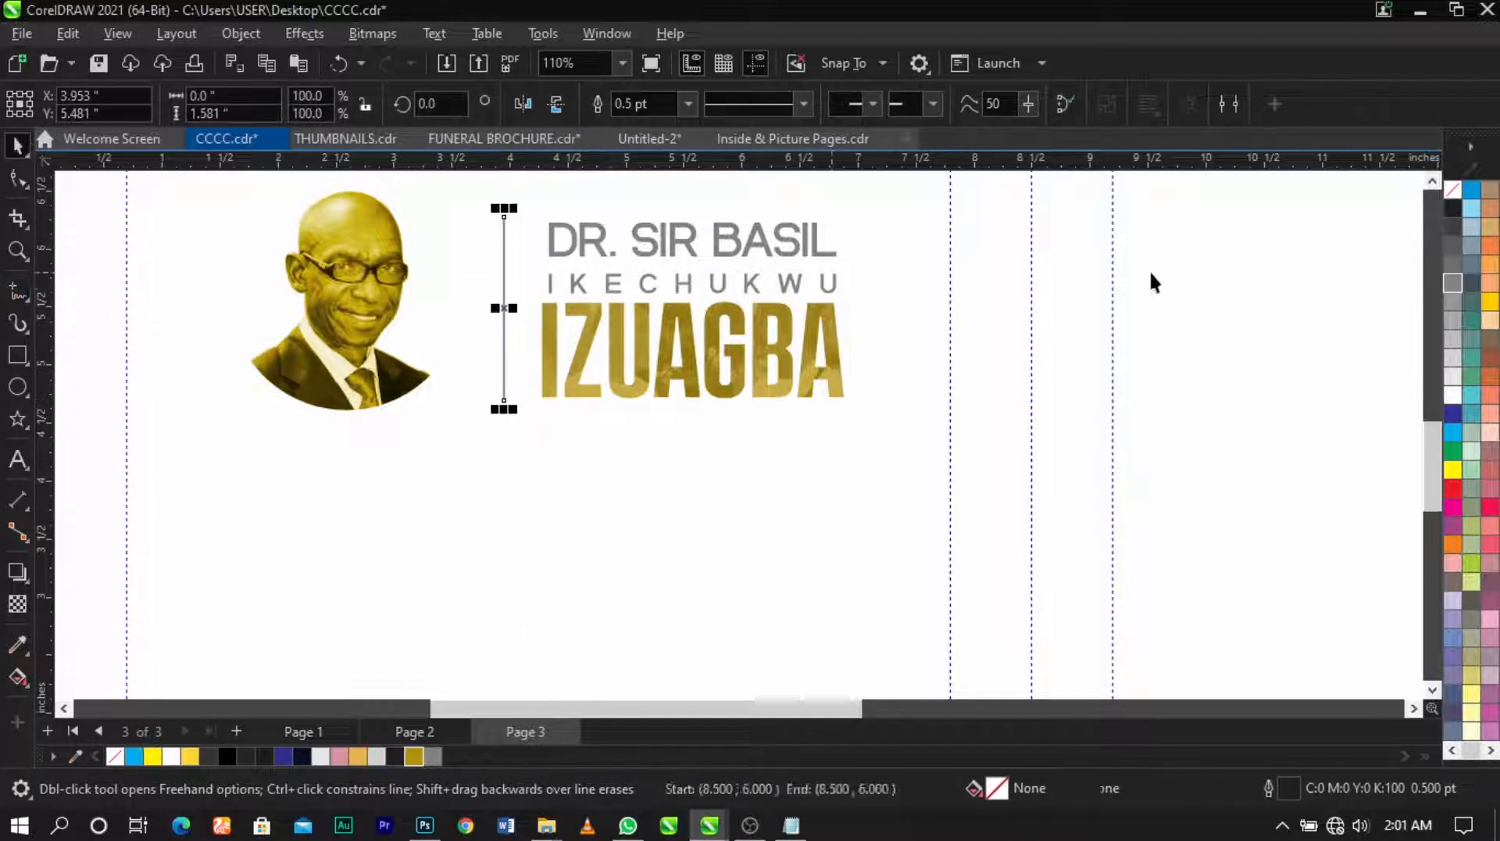
{"action": "key", "text": "space"}
{"action": "scroll", "coordinate": [782, 335], "scroll_direction": "down", "scroll_amount": 2}
{"action": "left_click", "coordinate": [683, 405]}
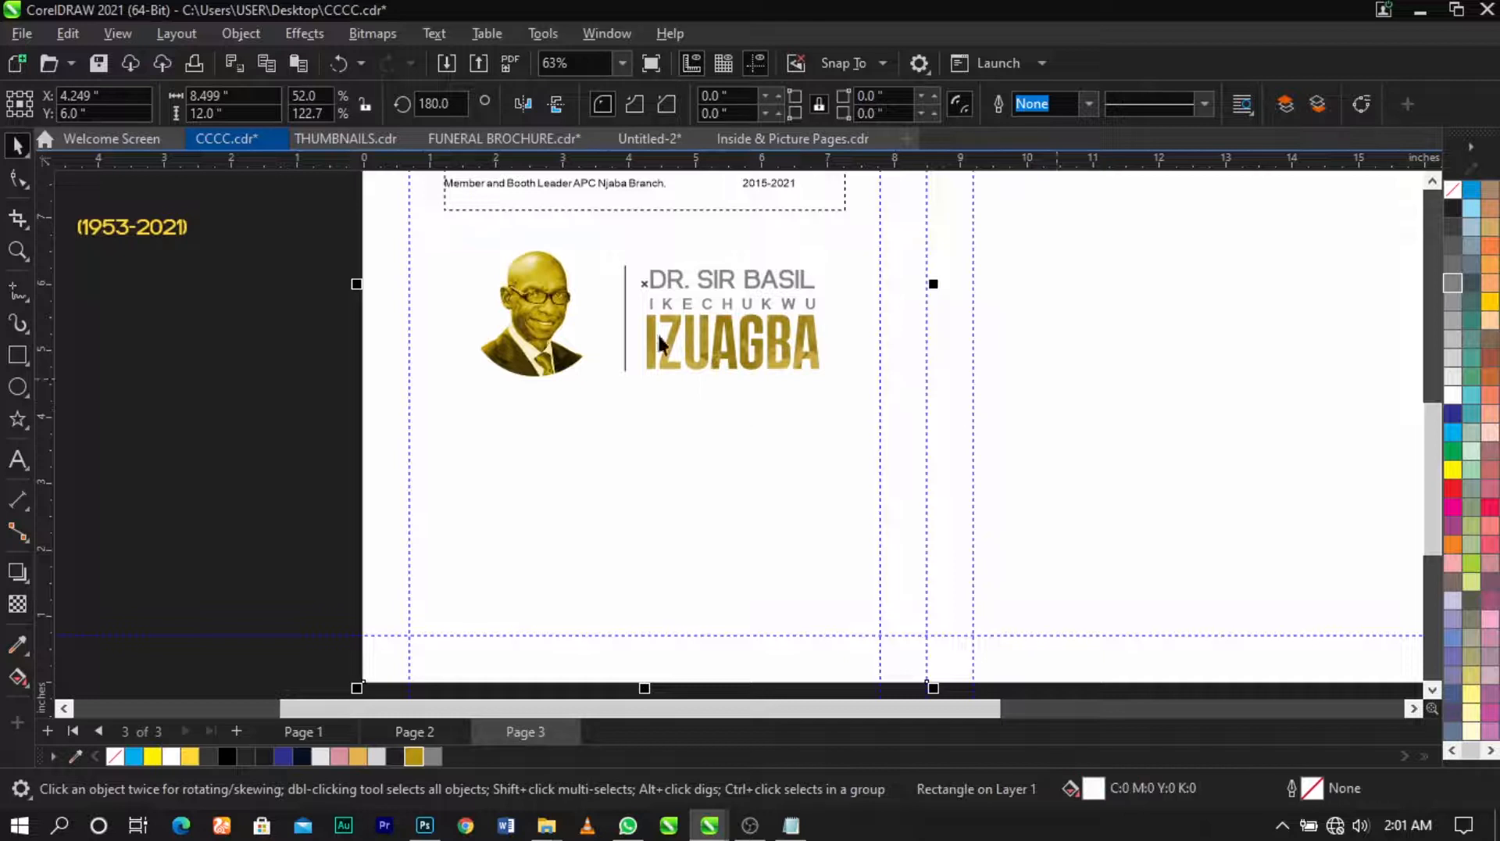
{"action": "left_click_drag", "start_coordinate": [881, 241], "coordinate": [881, 241]}
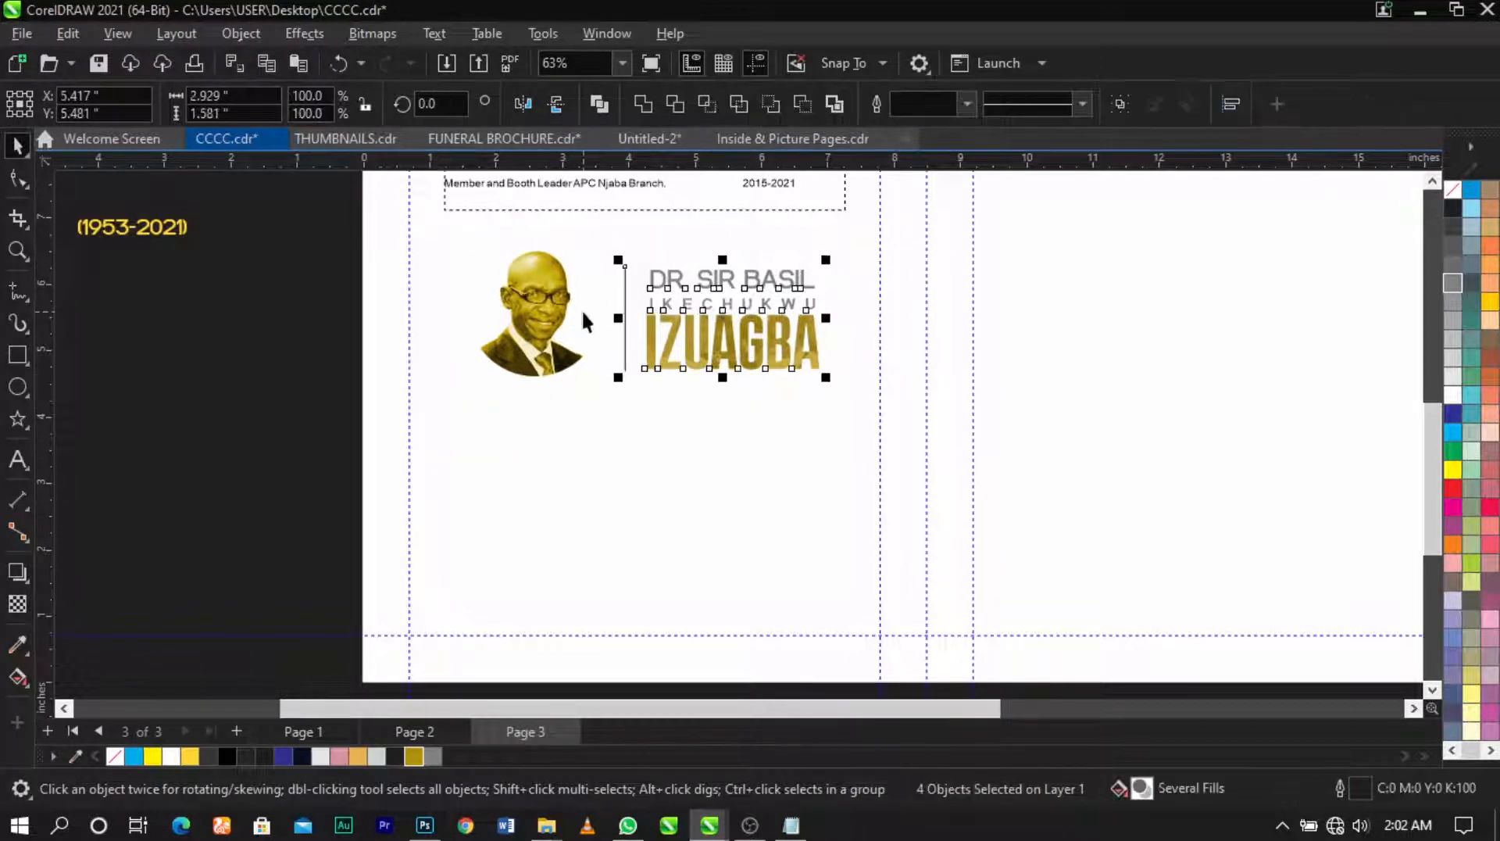
{"action": "key", "text": "e"}
{"action": "left_click", "coordinate": [646, 407]}
Step: Group the portrait with the name block and centre it horizontally on the page
{"action": "left_click_drag", "start_coordinate": [360, 434], "coordinate": [901, 218]}
{"action": "key", "text": "ctrl+g"}
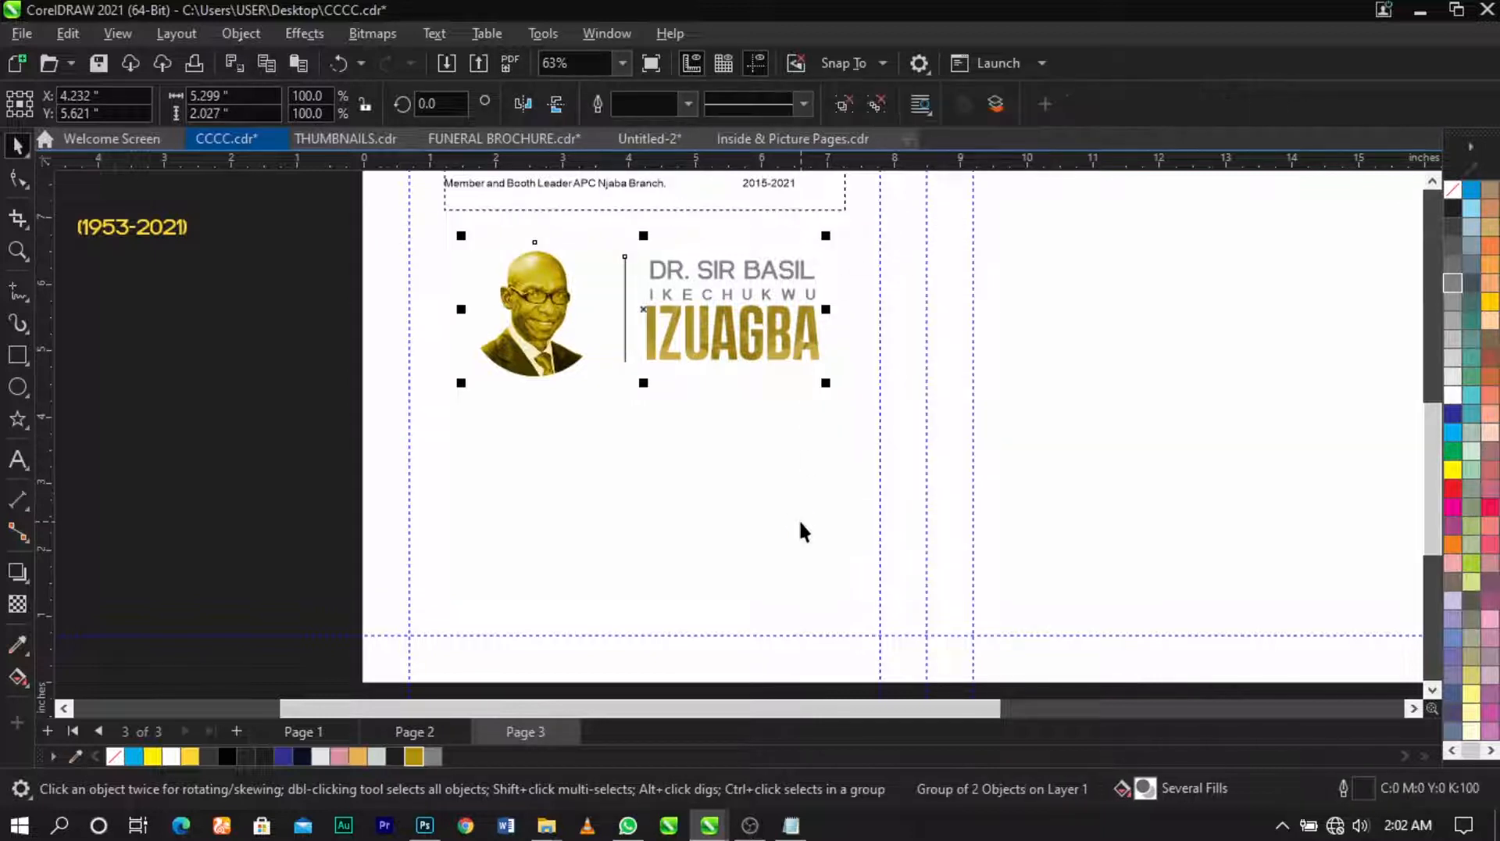
{"action": "left_click", "coordinate": [799, 519], "text": "shift"}
{"action": "key", "text": "c"}
{"action": "left_click", "coordinate": [232, 372]}
{"action": "left_click", "coordinate": [765, 335]}
Step: Ungroup the name block and make a 50% grey copy of IZUAGBA lower on the page
{"action": "left_click", "coordinate": [844, 104]}
{"action": "left_click", "coordinate": [950, 293]}
{"action": "left_click", "coordinate": [809, 335]}
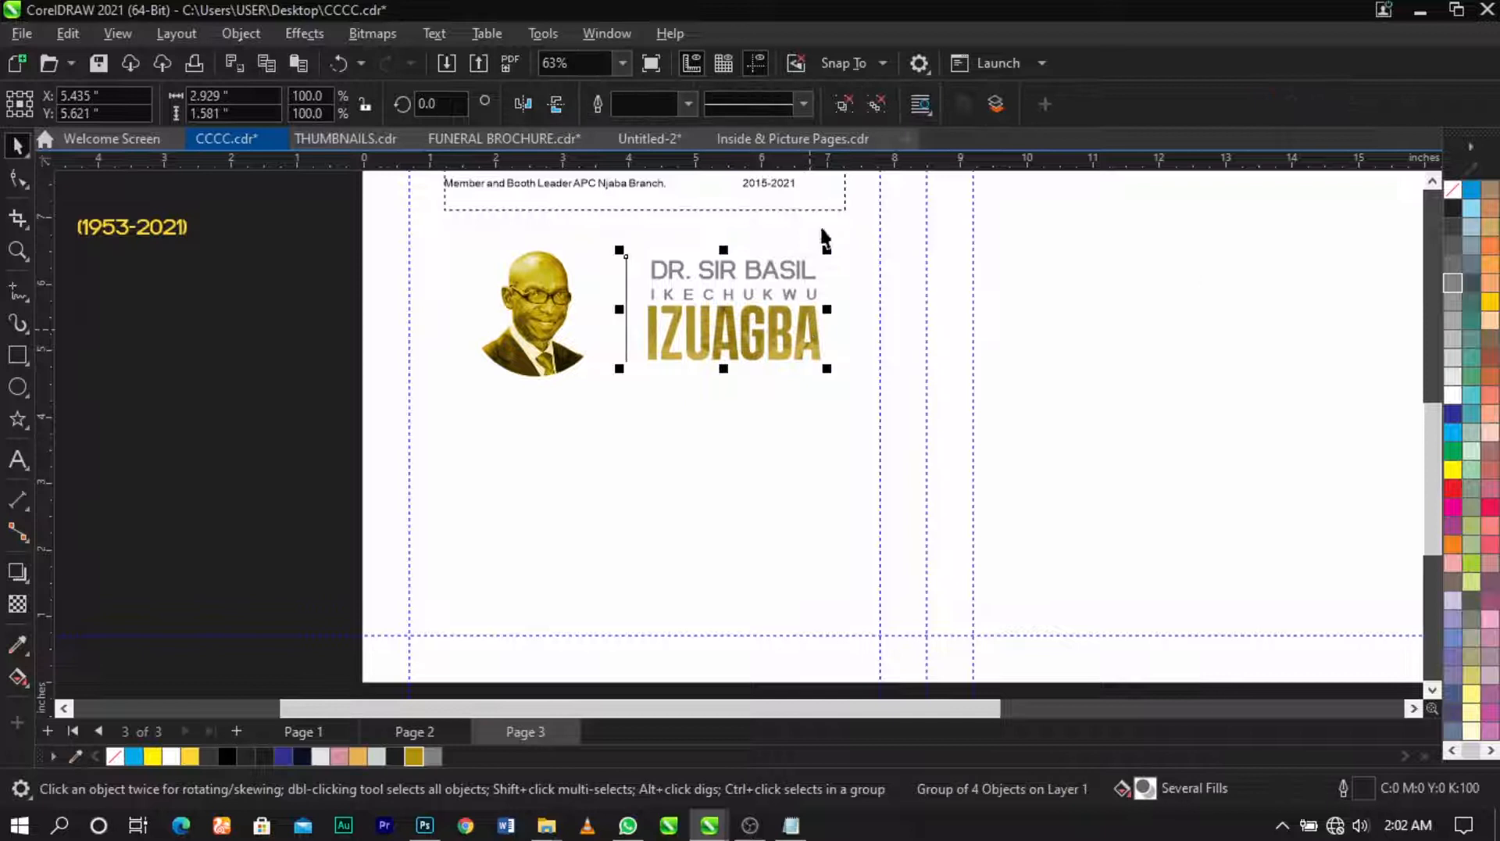
{"action": "left_click", "coordinate": [844, 105]}
{"action": "left_click", "coordinate": [809, 344]}
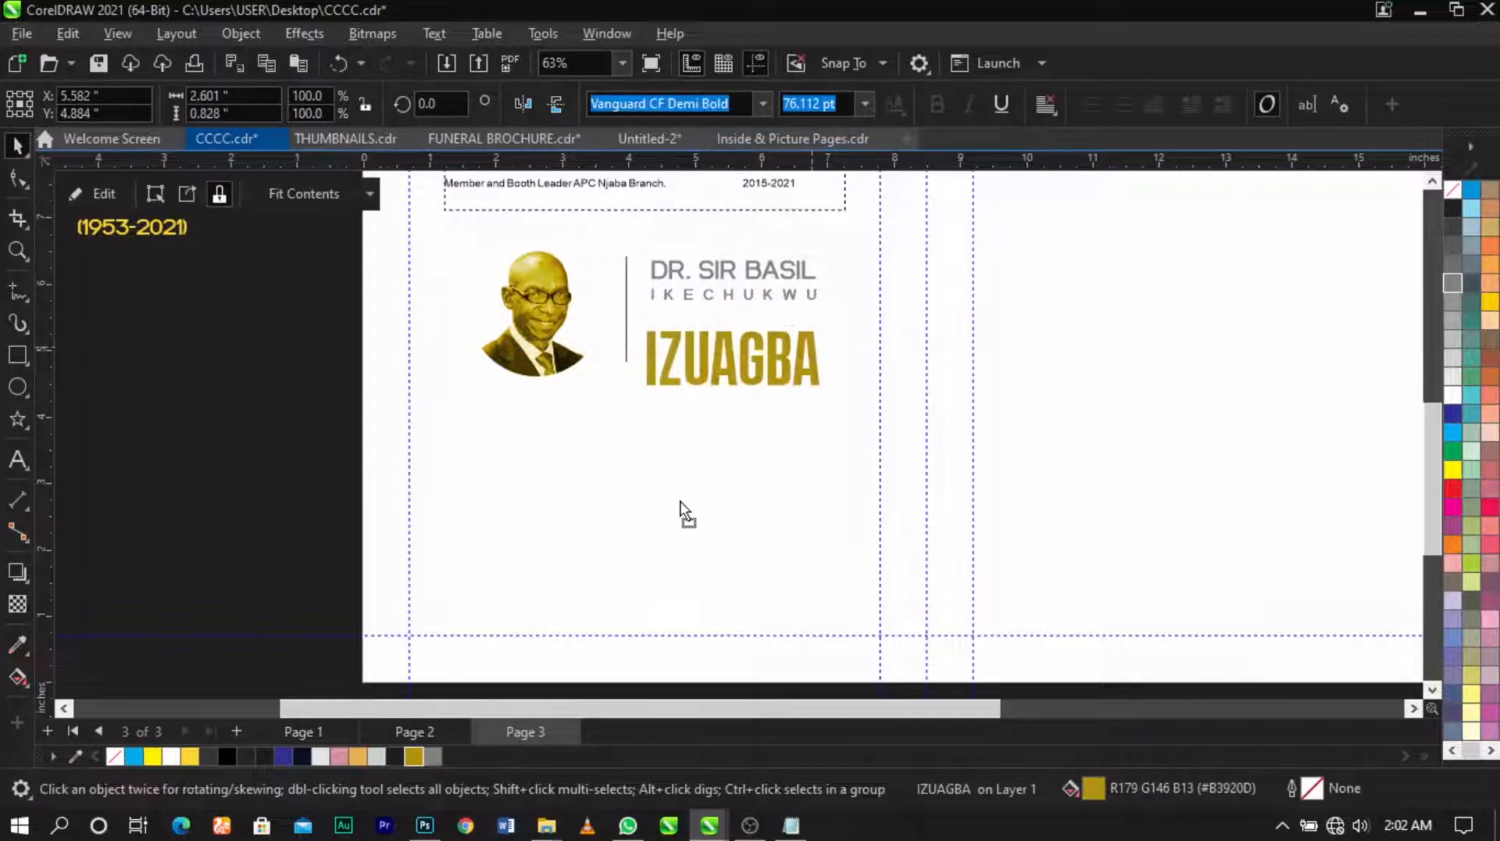
{"action": "left_click_drag", "start_coordinate": [695, 488], "coordinate": [668, 520]}
{"action": "right_click", "coordinate": [668, 520]}
{"action": "left_click", "coordinate": [665, 514]}
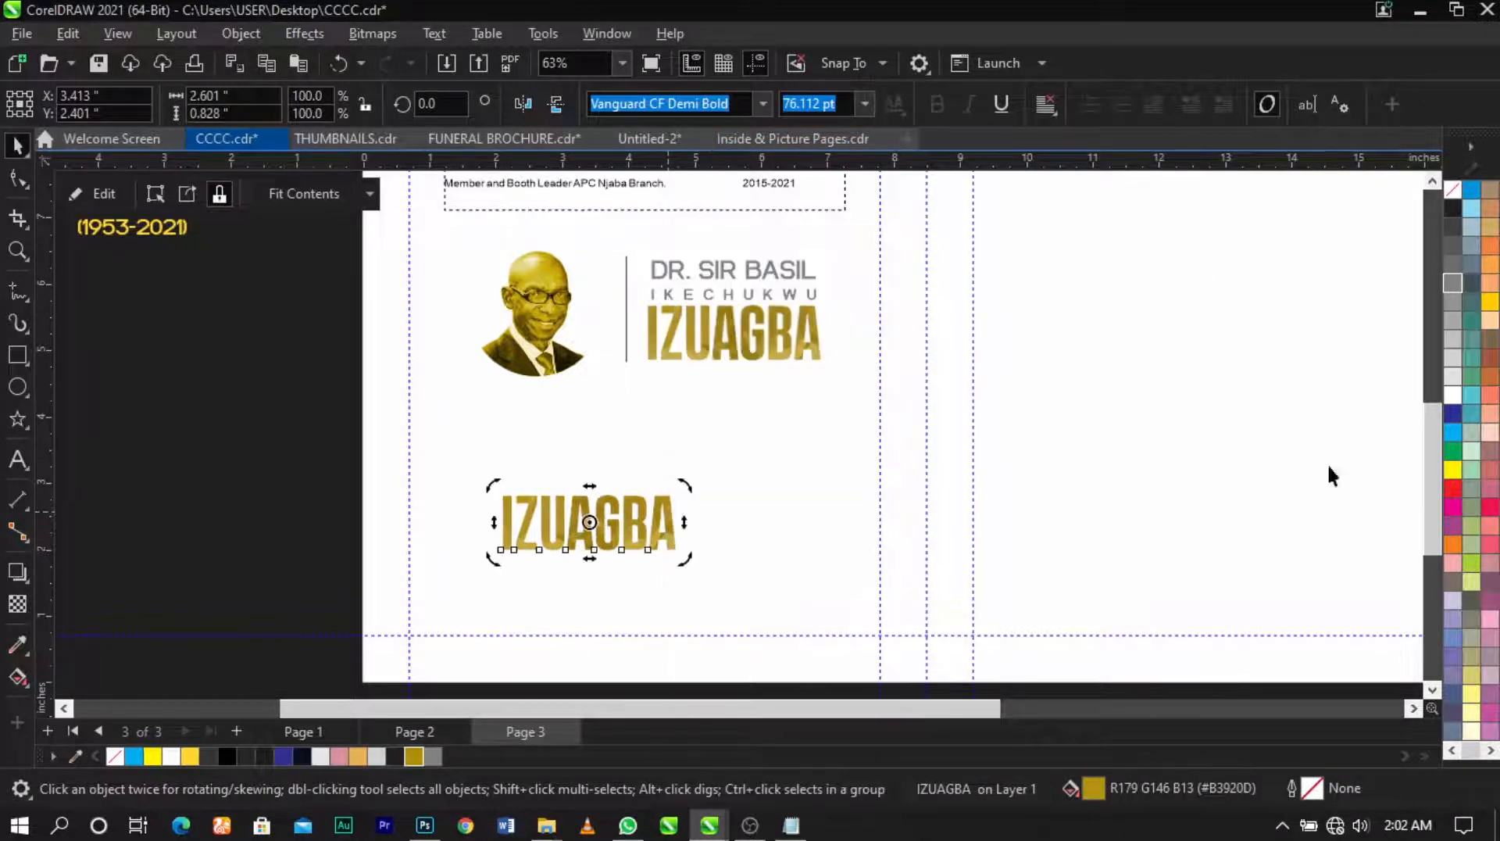
{"action": "left_click", "coordinate": [1455, 301]}
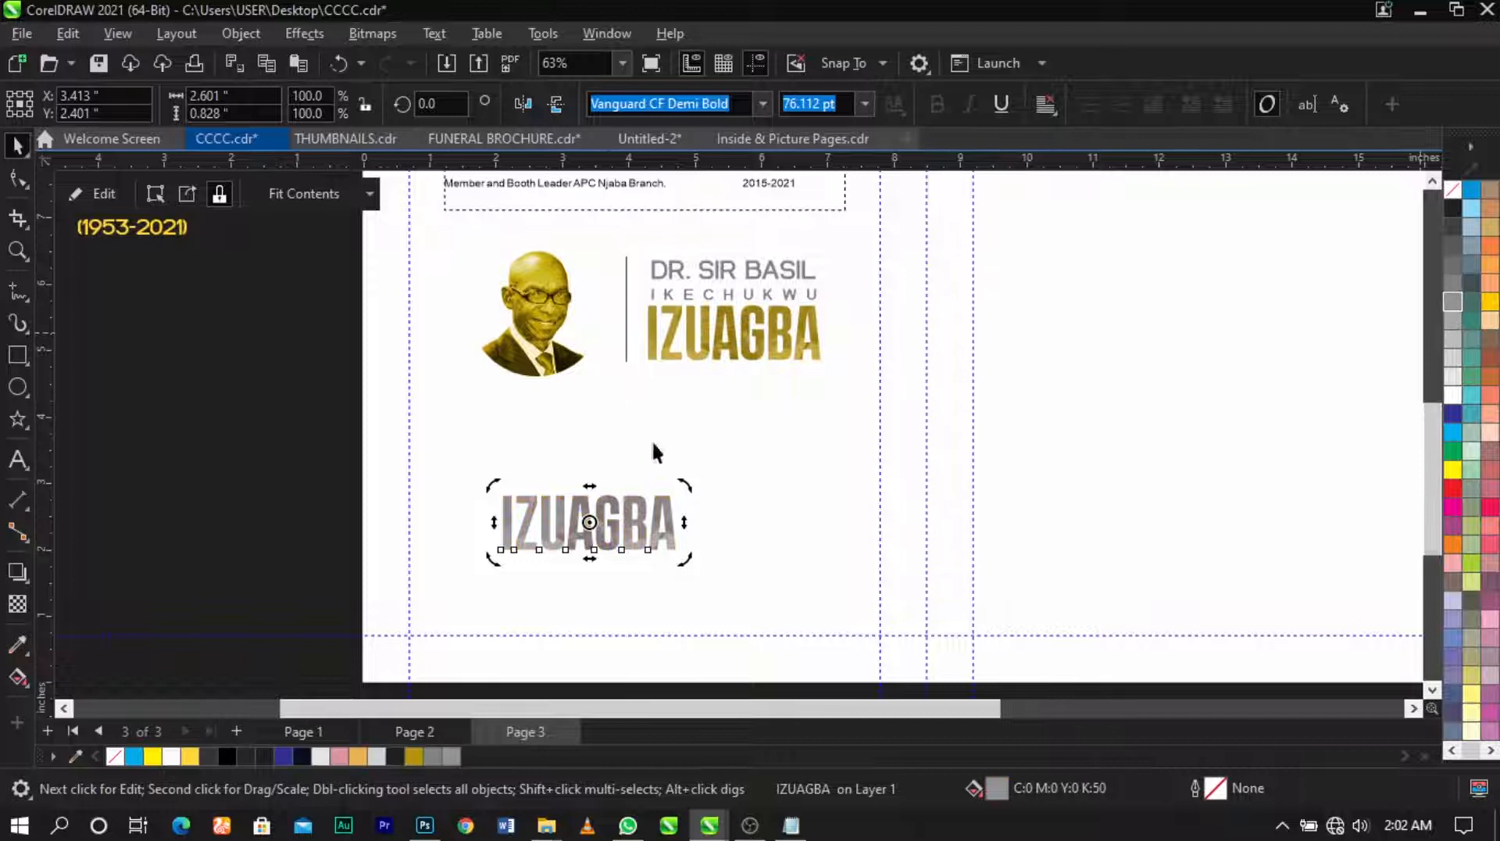
{"action": "left_click", "coordinate": [658, 512]}
Step: Enlarge the grey IZUAGBA to 248.7 pt, centred horizontally at the page bottom
{"action": "left_click_drag", "start_coordinate": [682, 487], "coordinate": [849, 401]}
{"action": "left_click", "coordinate": [837, 401], "text": "shift"}
{"action": "key", "text": "c"}
{"action": "left_click", "coordinate": [279, 427]}
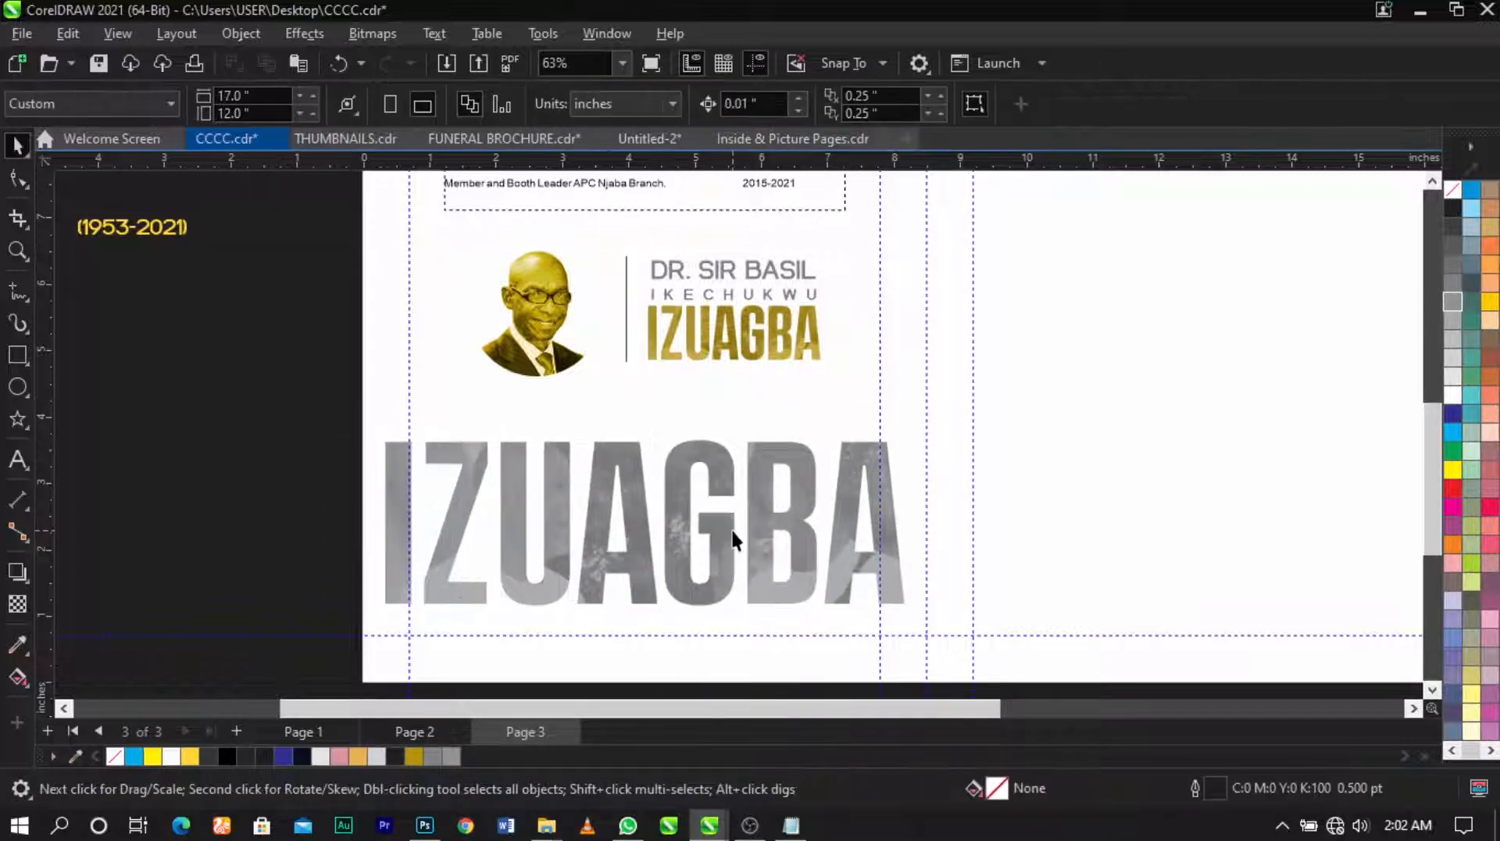
{"action": "left_click", "coordinate": [731, 534]}
{"action": "left_click_drag", "start_coordinate": [913, 610], "coordinate": [936, 627]}
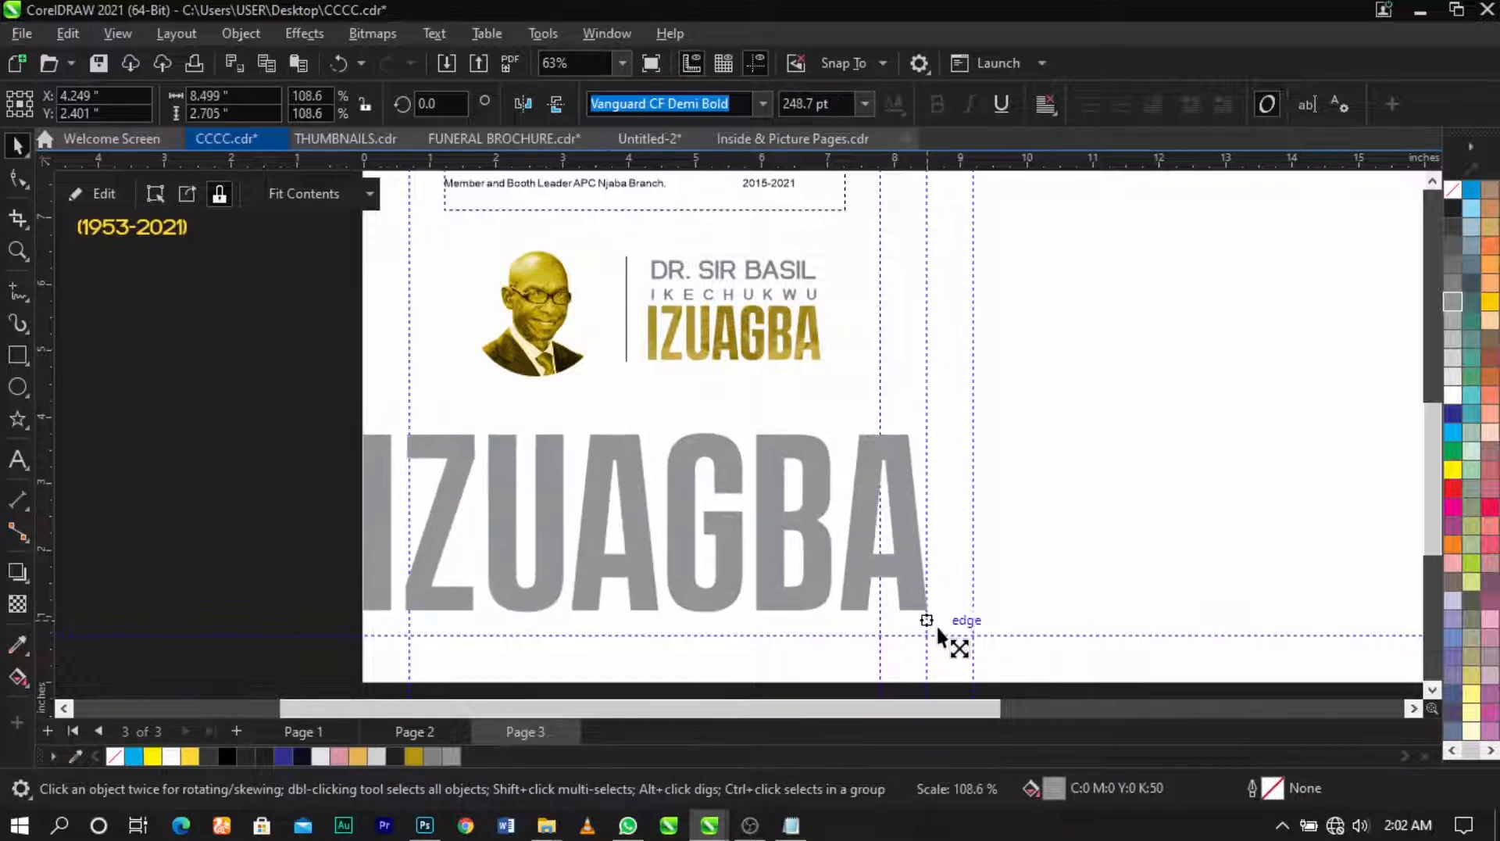
{"action": "key", "text": "b"}
{"action": "left_click", "coordinate": [234, 535]}
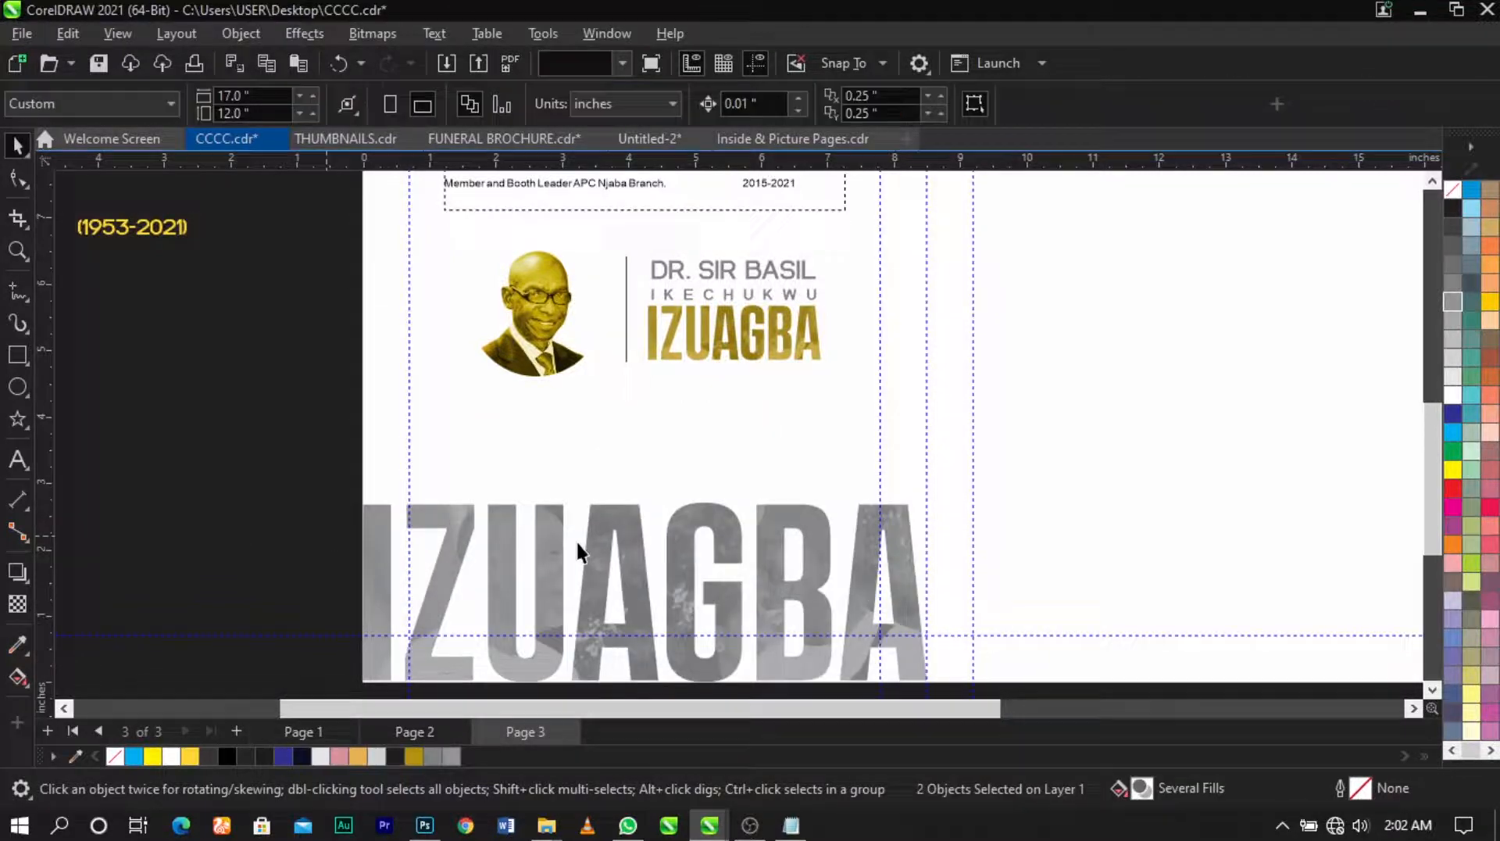
{"action": "left_click", "coordinate": [616, 536]}
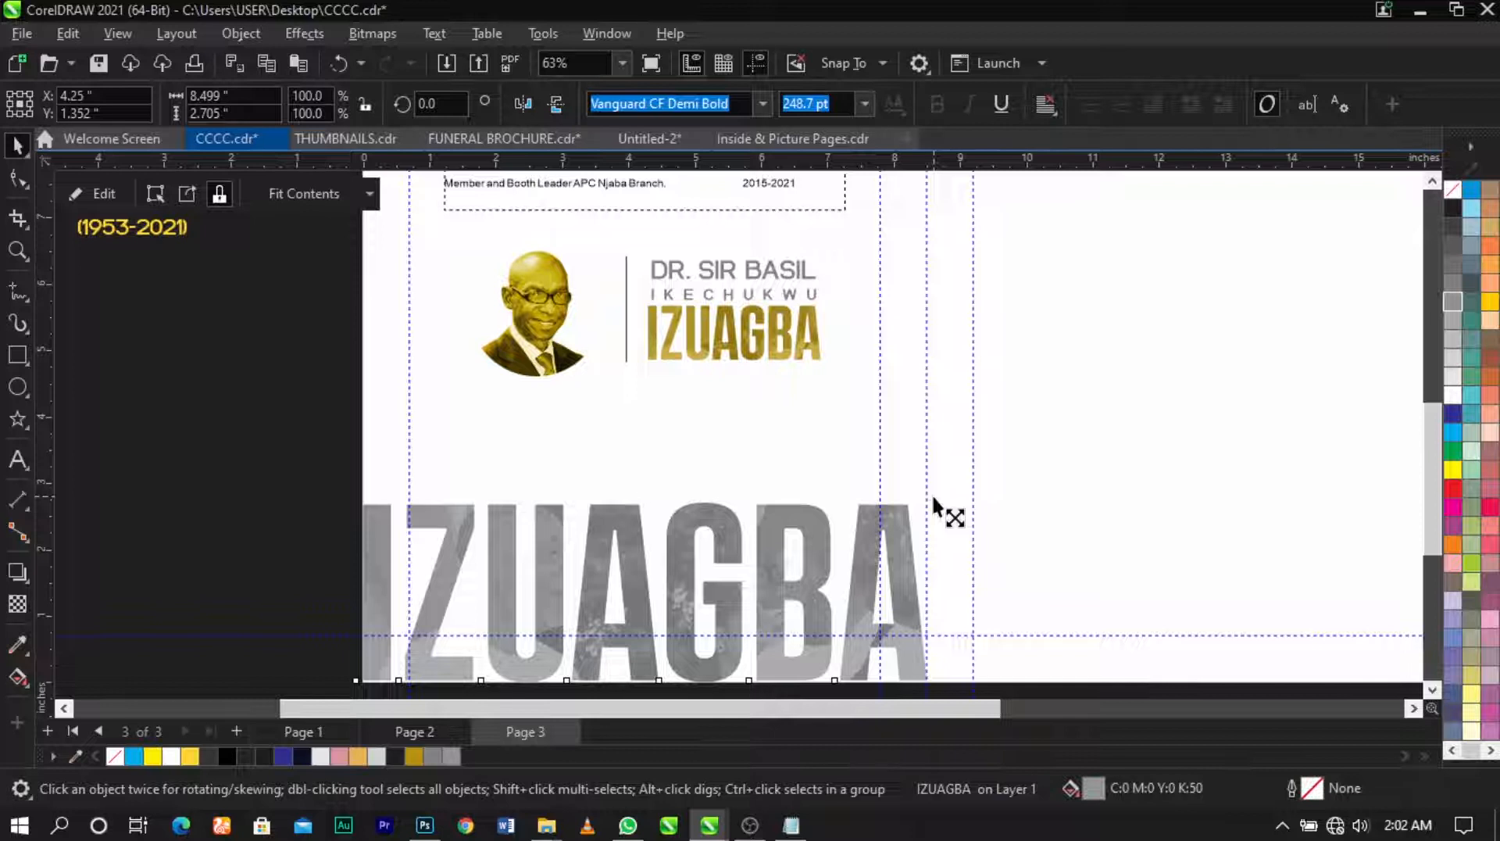
Step: Zoom into the lower page and stretch the grey IZUAGBA taller
{"action": "scroll", "coordinate": [630, 435], "scroll_direction": "down", "scroll_amount": 2}
{"action": "left_click", "coordinate": [338, 281]}
{"action": "key", "text": "F2"}
{"action": "left_click_drag", "start_coordinate": [338, 280], "coordinate": [1022, 623]}
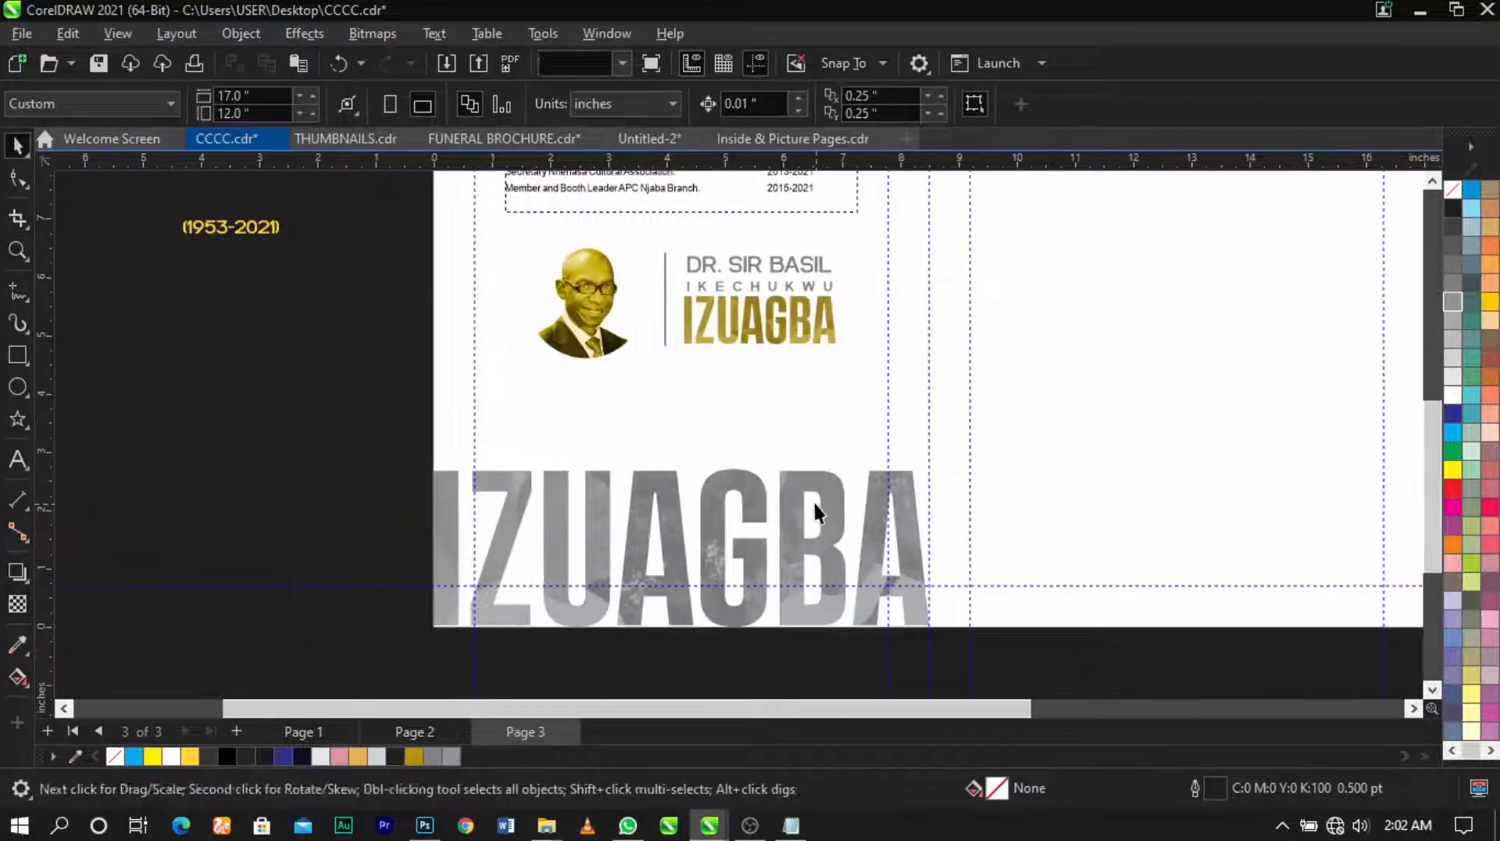
{"action": "left_click", "coordinate": [815, 512]}
{"action": "left_click_drag", "start_coordinate": [678, 467], "coordinate": [683, 436]}
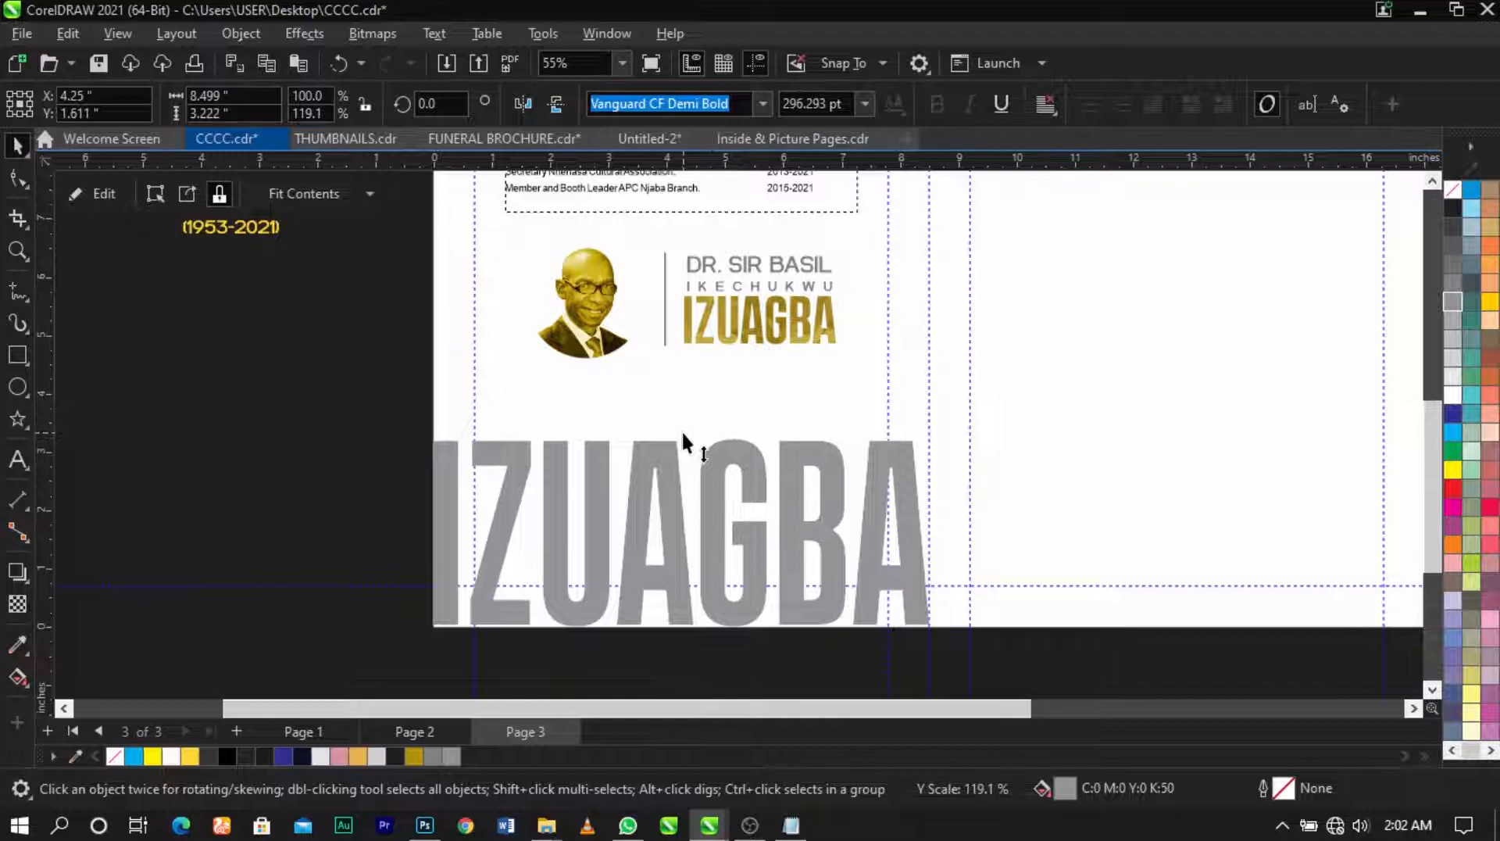
{"action": "left_click", "coordinate": [396, 435]}
{"action": "left_click", "coordinate": [523, 483]}
Step: Clip the grey IZUAGBA inside the page rectangle and open the PowerClip for editing
{"action": "right_click", "coordinate": [522, 483]}
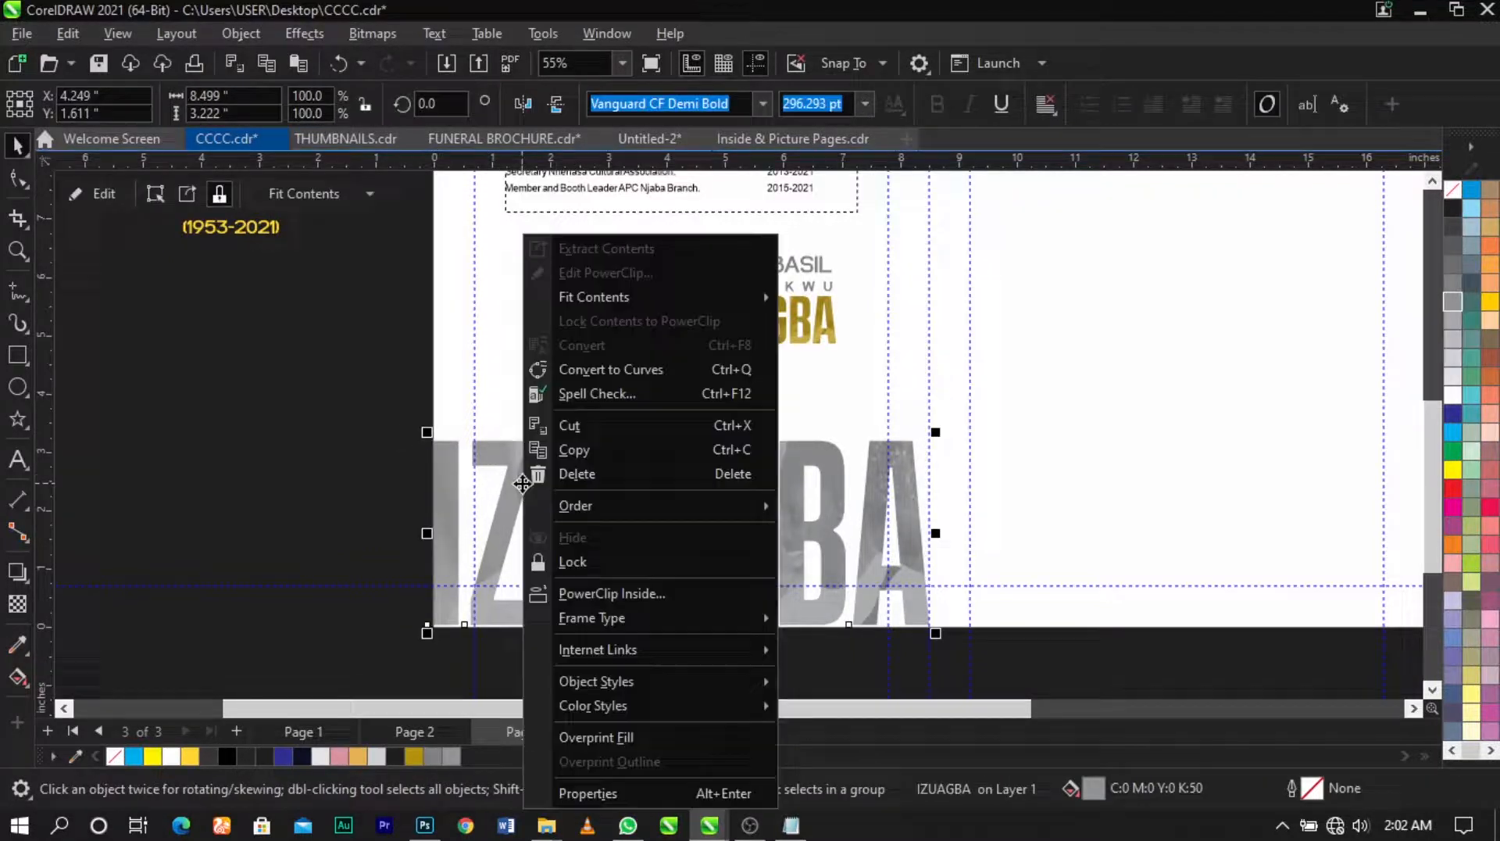
{"action": "left_click", "coordinate": [586, 593]}
{"action": "left_click", "coordinate": [575, 404]}
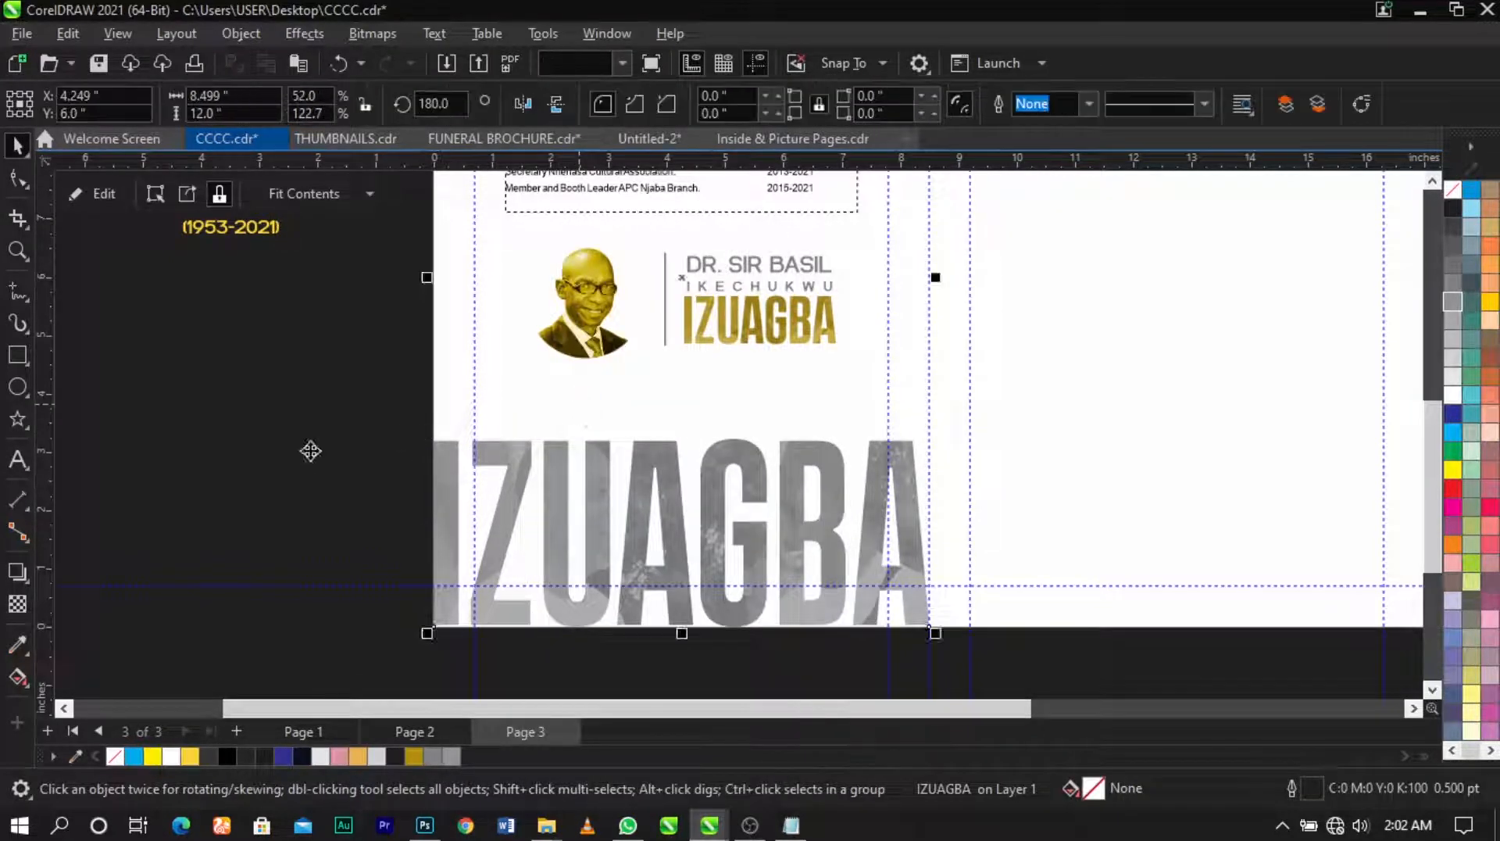
{"action": "right_click", "coordinate": [510, 478]}
{"action": "left_click", "coordinate": [582, 161]}
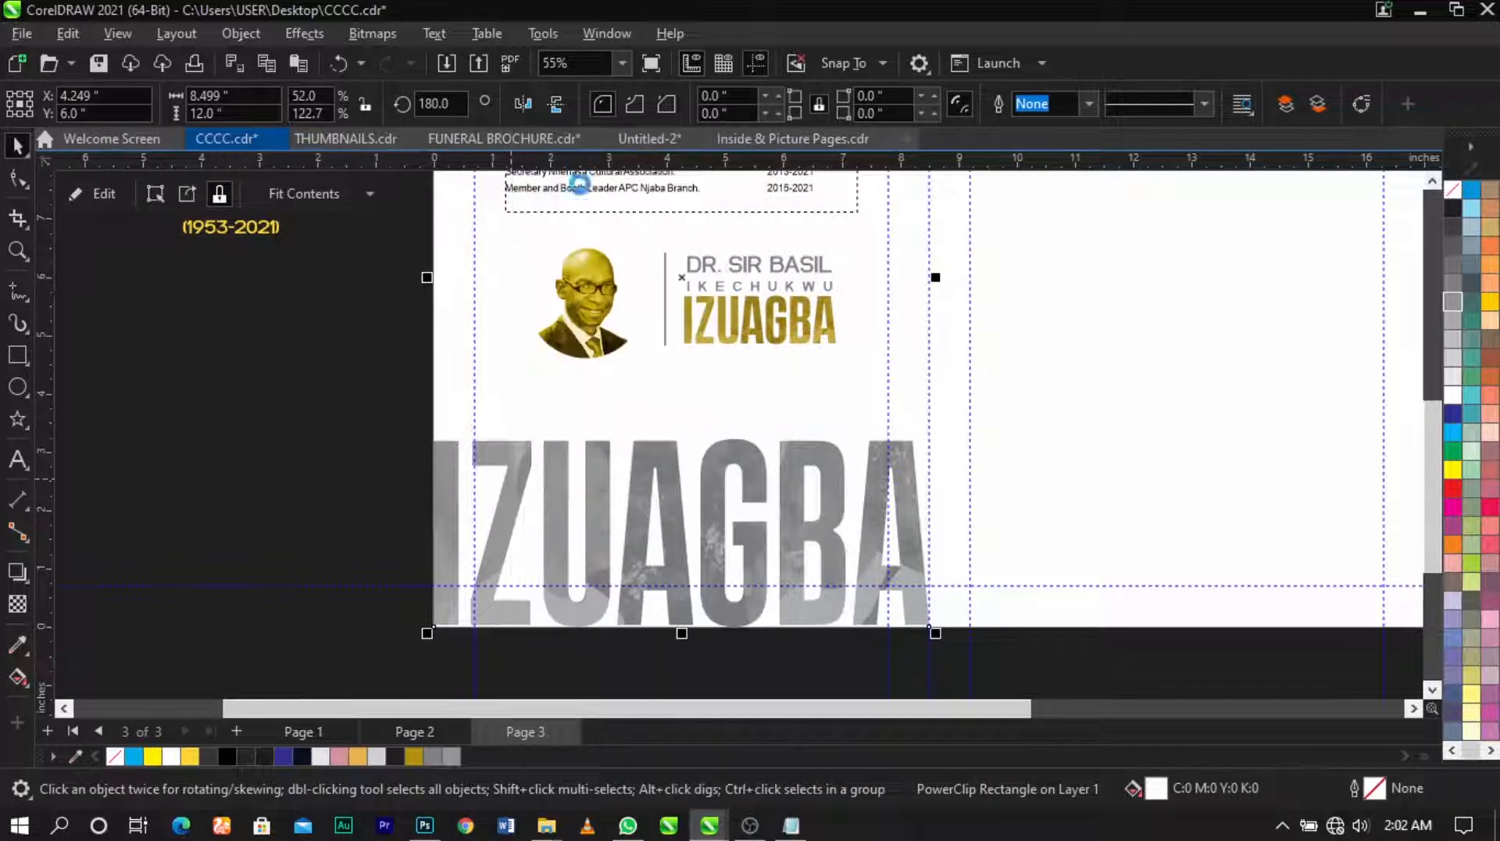
{"action": "left_click", "coordinate": [589, 501]}
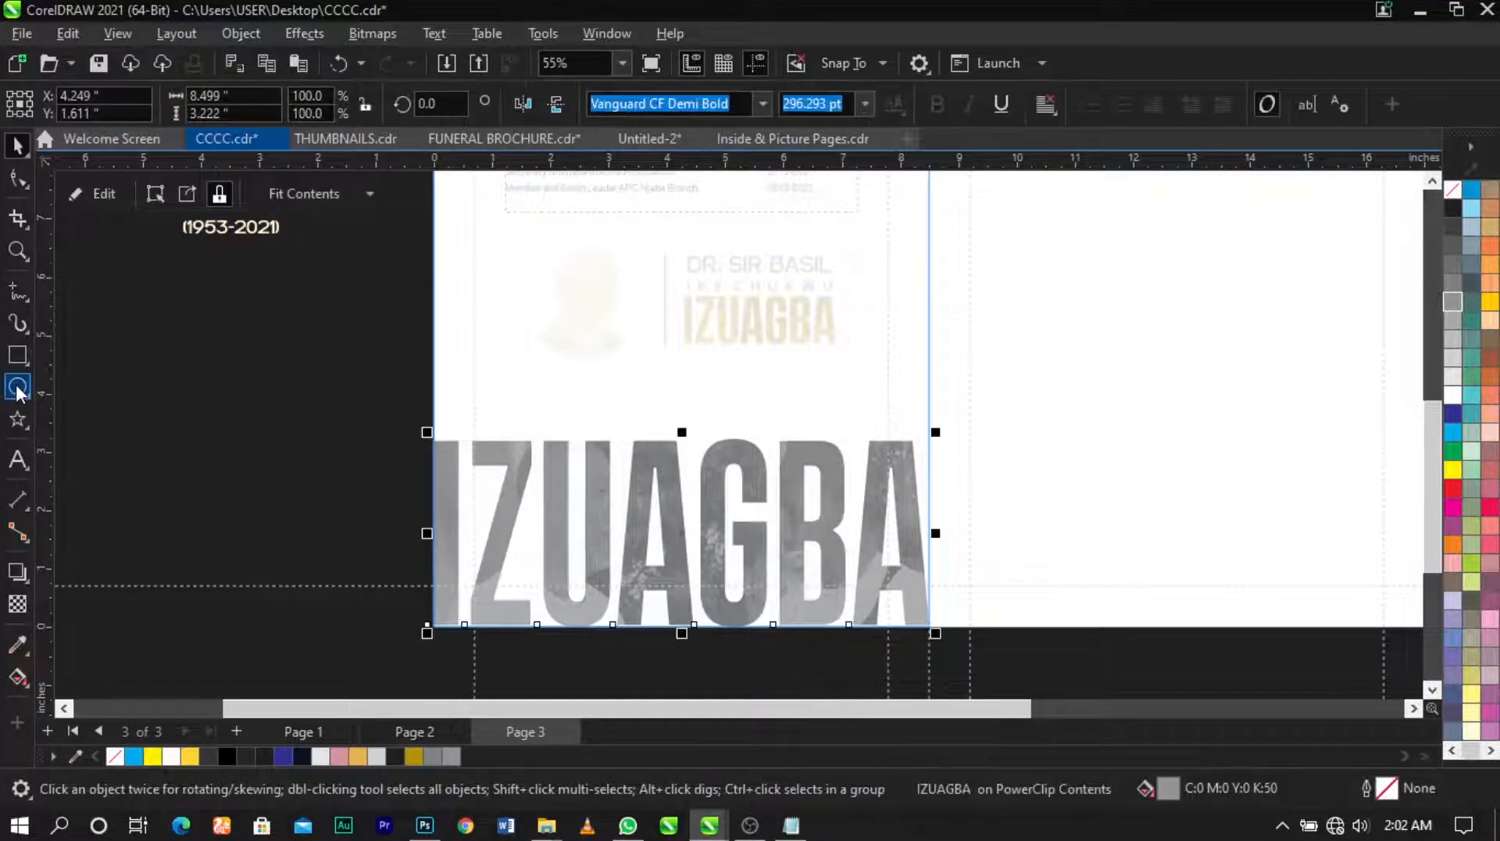
{"action": "left_click", "coordinate": [17, 388]}
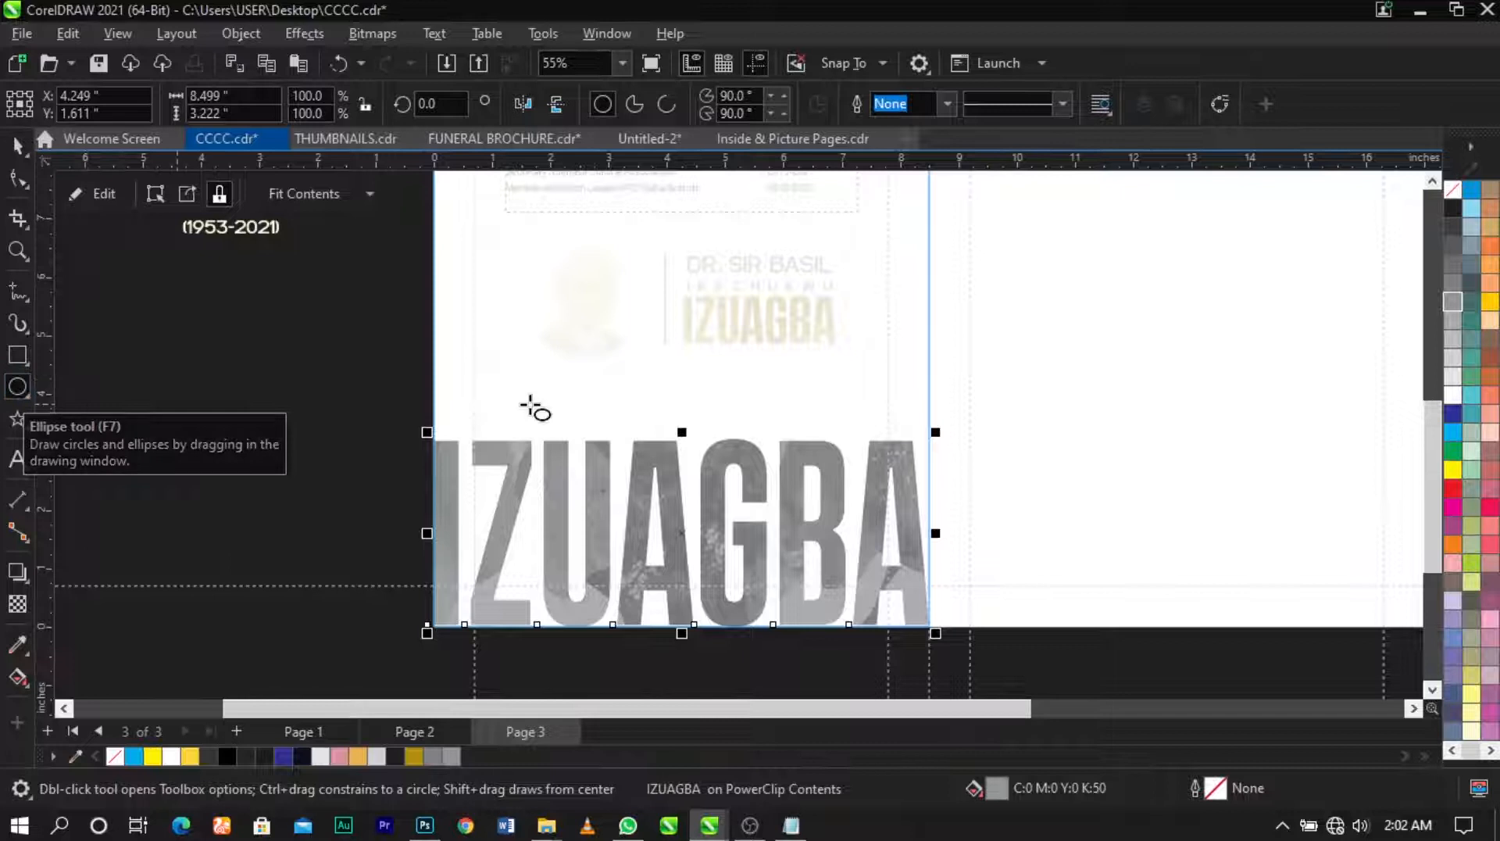
Step: Draw a circle over the IZUAGBA text, fill it white with no outline, and Gaussian-blur it at 150.6 px
{"action": "scroll", "coordinate": [531, 406], "scroll_direction": "down", "scroll_amount": 2}
{"action": "left_click_drag", "start_coordinate": [500, 492], "coordinate": [712, 612]}
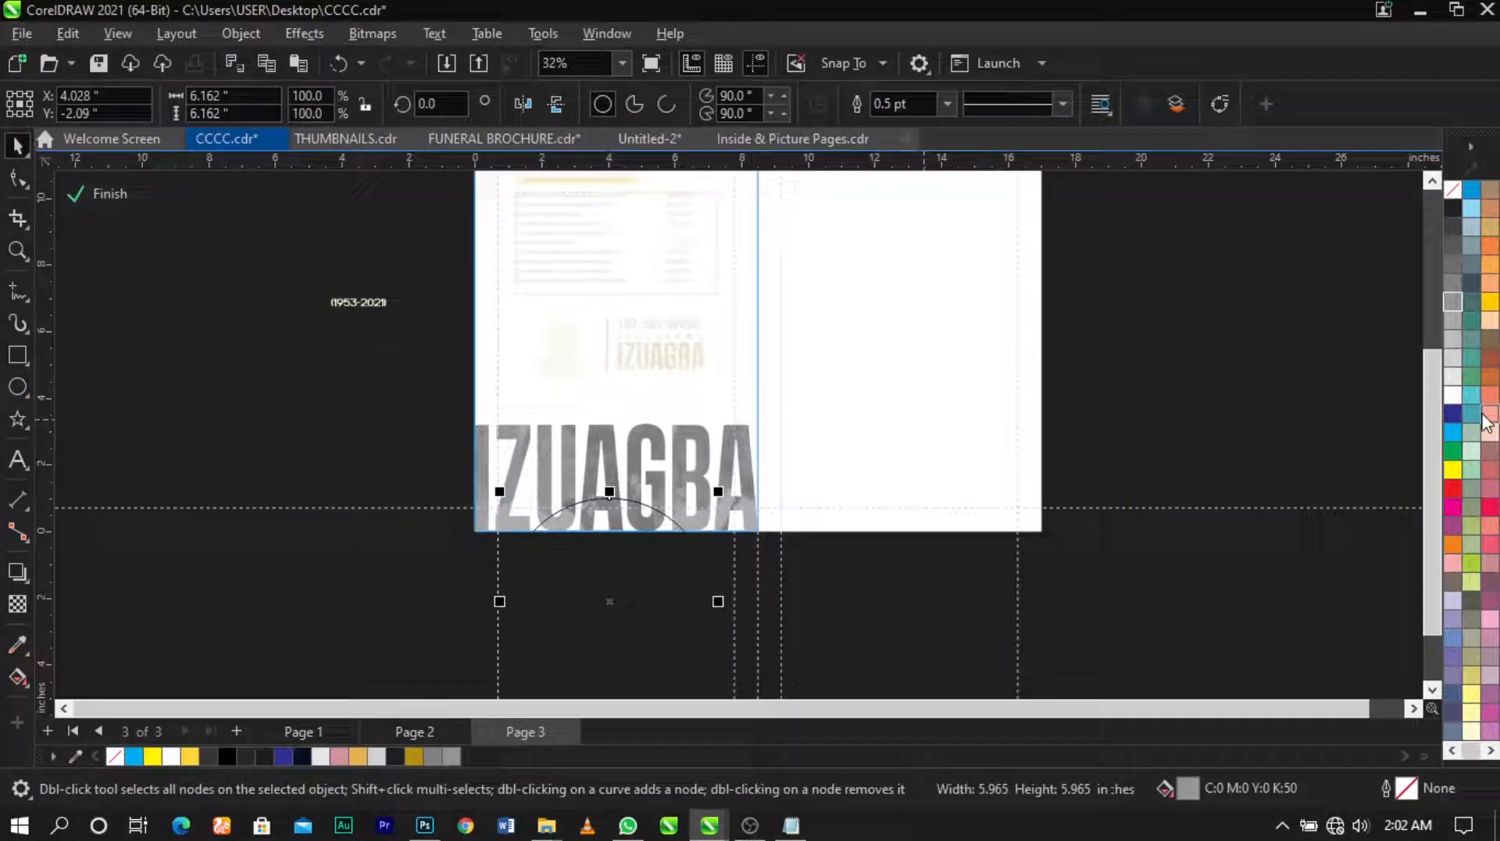
{"action": "left_click", "coordinate": [1453, 394]}
{"action": "right_click", "coordinate": [1452, 193]}
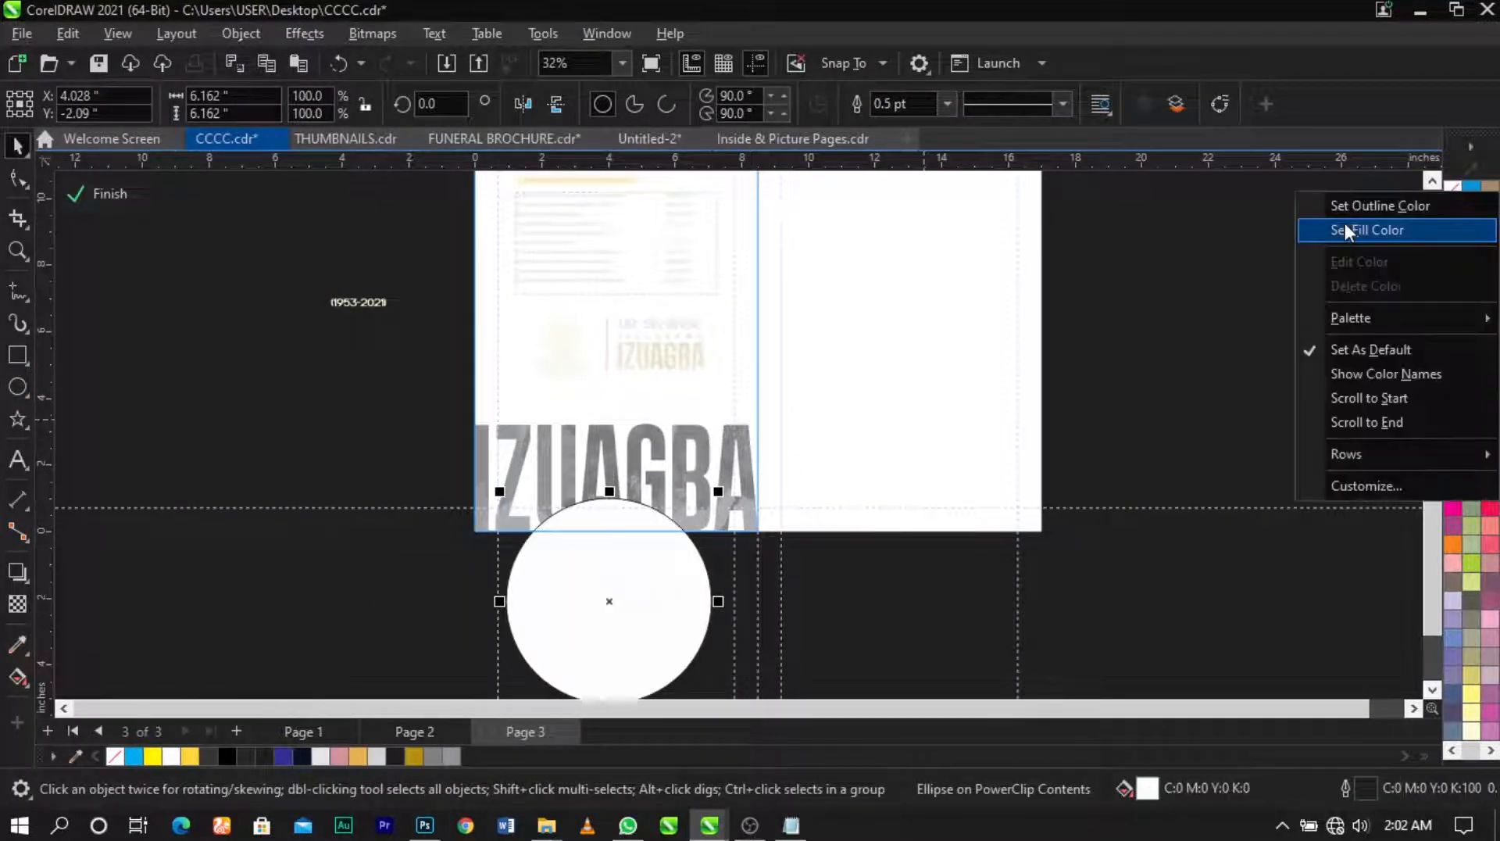
{"action": "left_click", "coordinate": [1356, 205]}
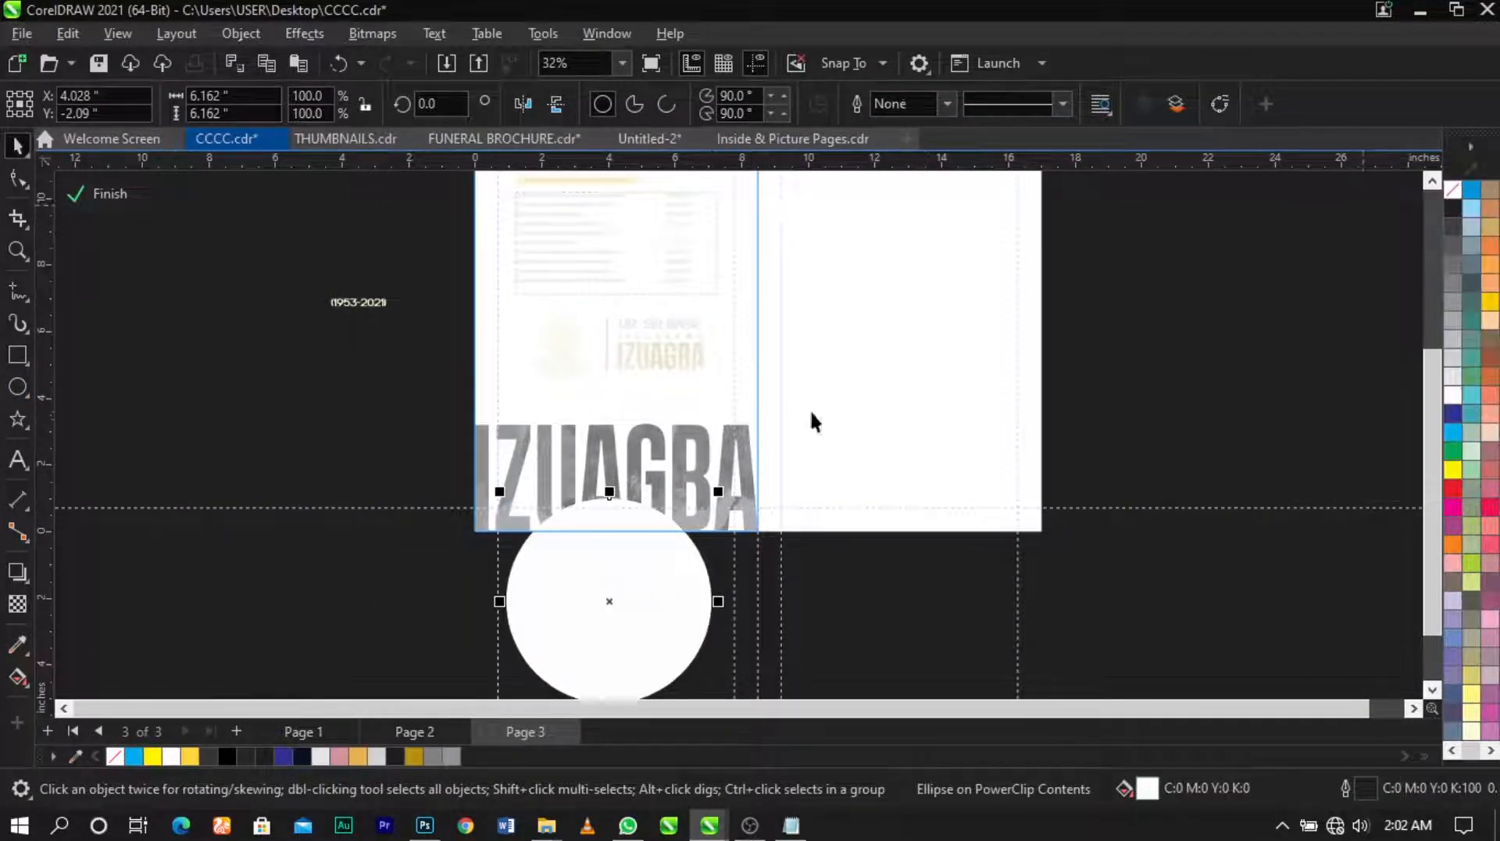
{"action": "left_click", "coordinate": [301, 33]}
{"action": "mouse_move", "coordinate": [352, 165]}
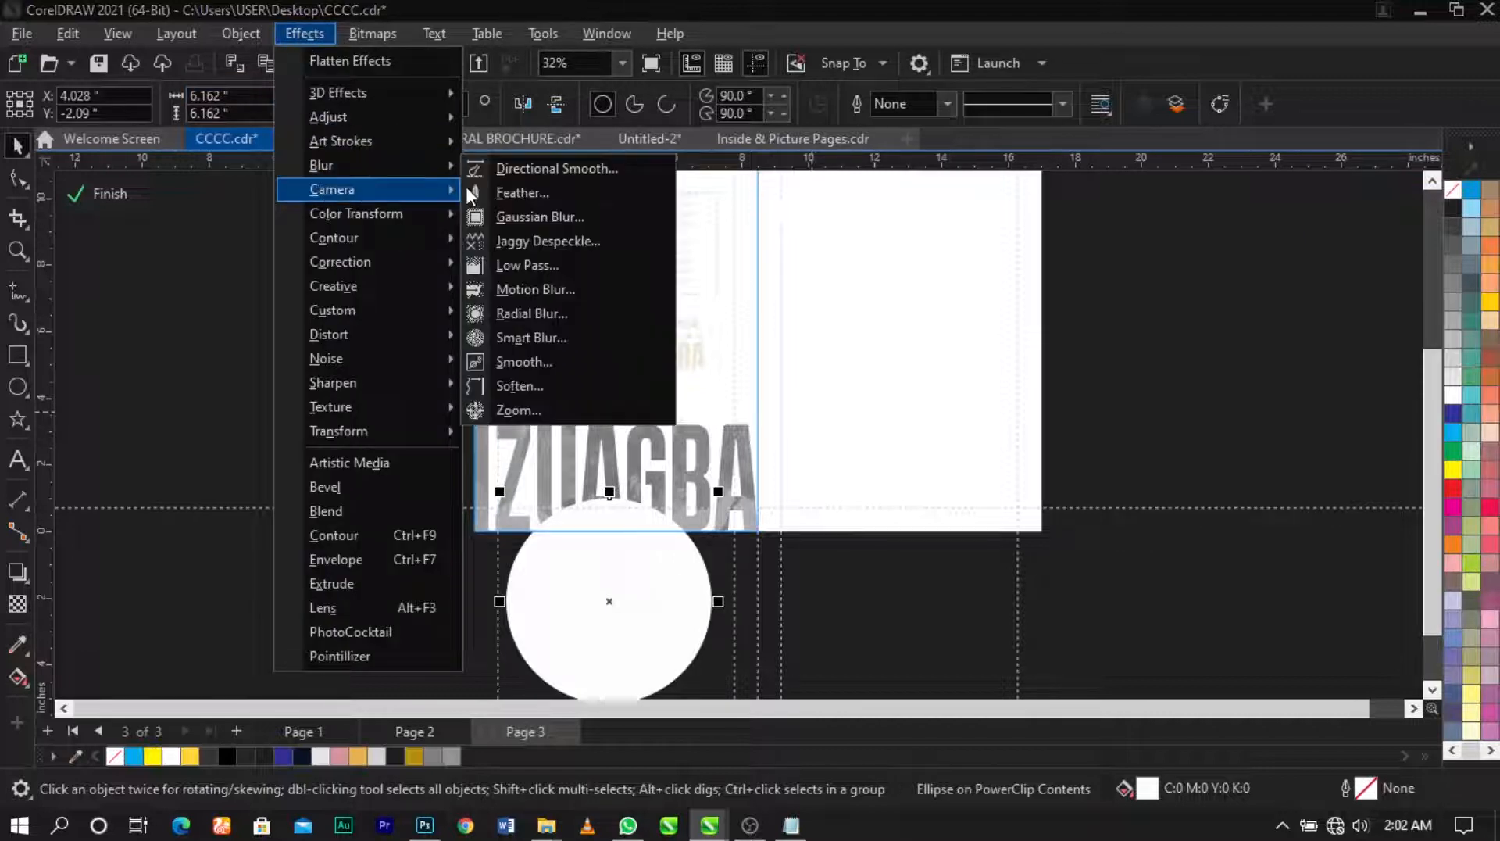
{"action": "left_click", "coordinate": [525, 217]}
{"action": "left_click_drag", "start_coordinate": [846, 385], "coordinate": [868, 387]}
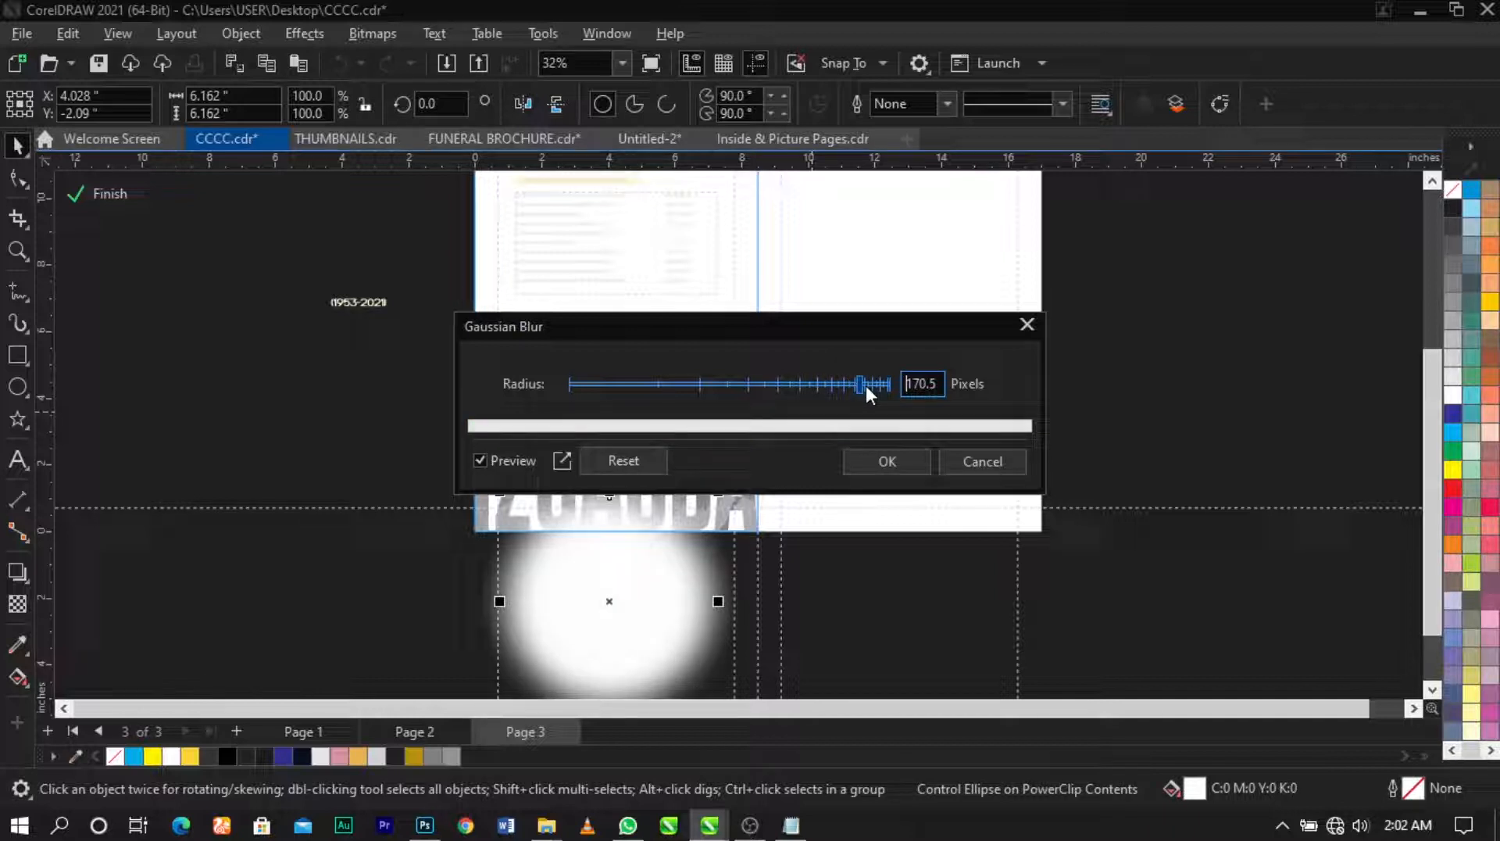
{"action": "left_click", "coordinate": [850, 384]}
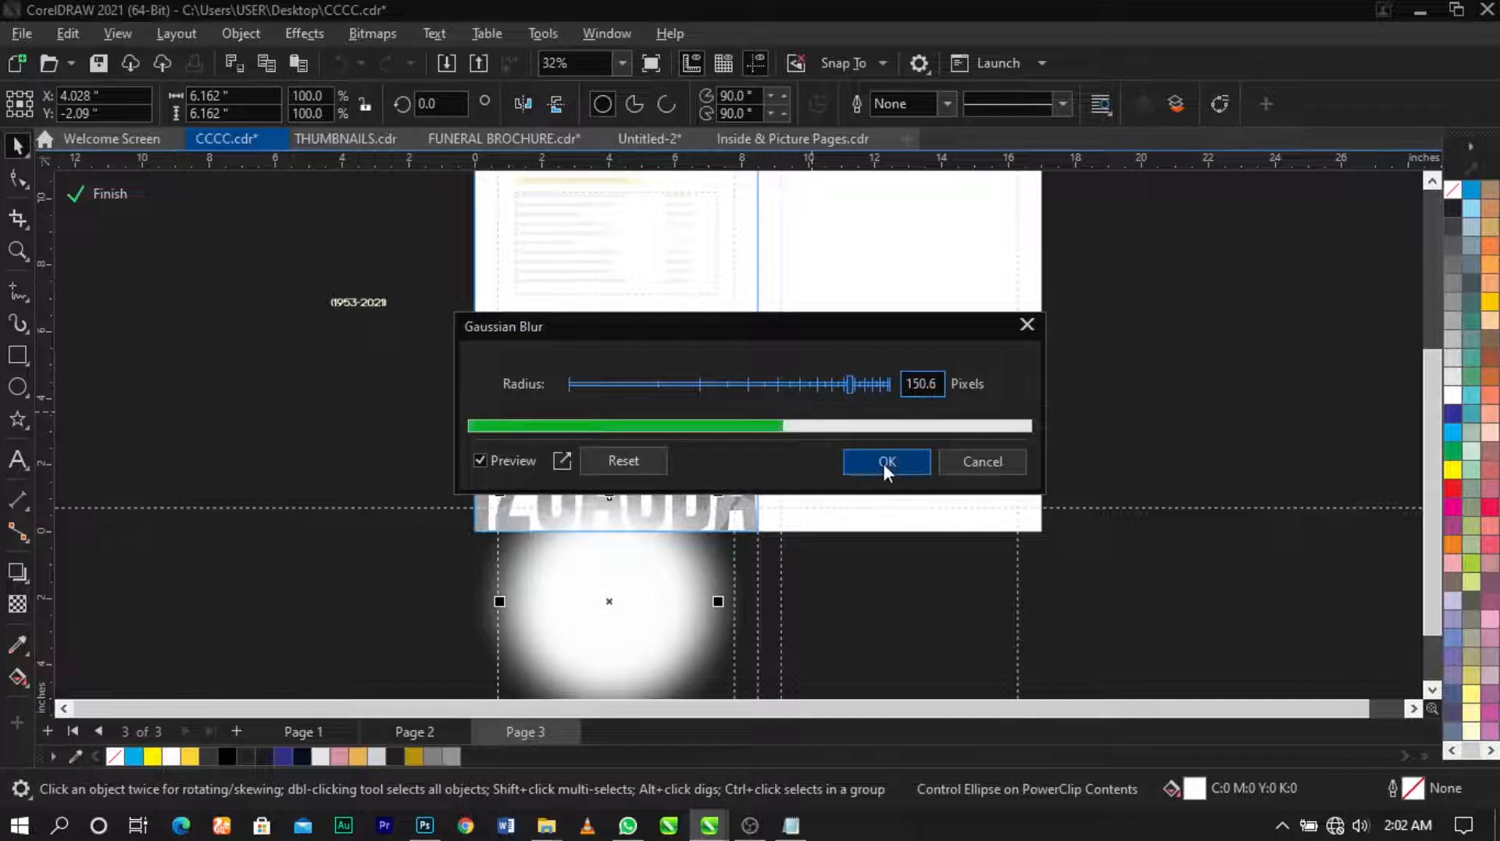
{"action": "left_click", "coordinate": [886, 462]}
Step: Flatten and widen the blurred glow to about 8.5 inches, positioned under the IZUAGBA letters
{"action": "left_click_drag", "start_coordinate": [636, 566], "coordinate": [637, 548]}
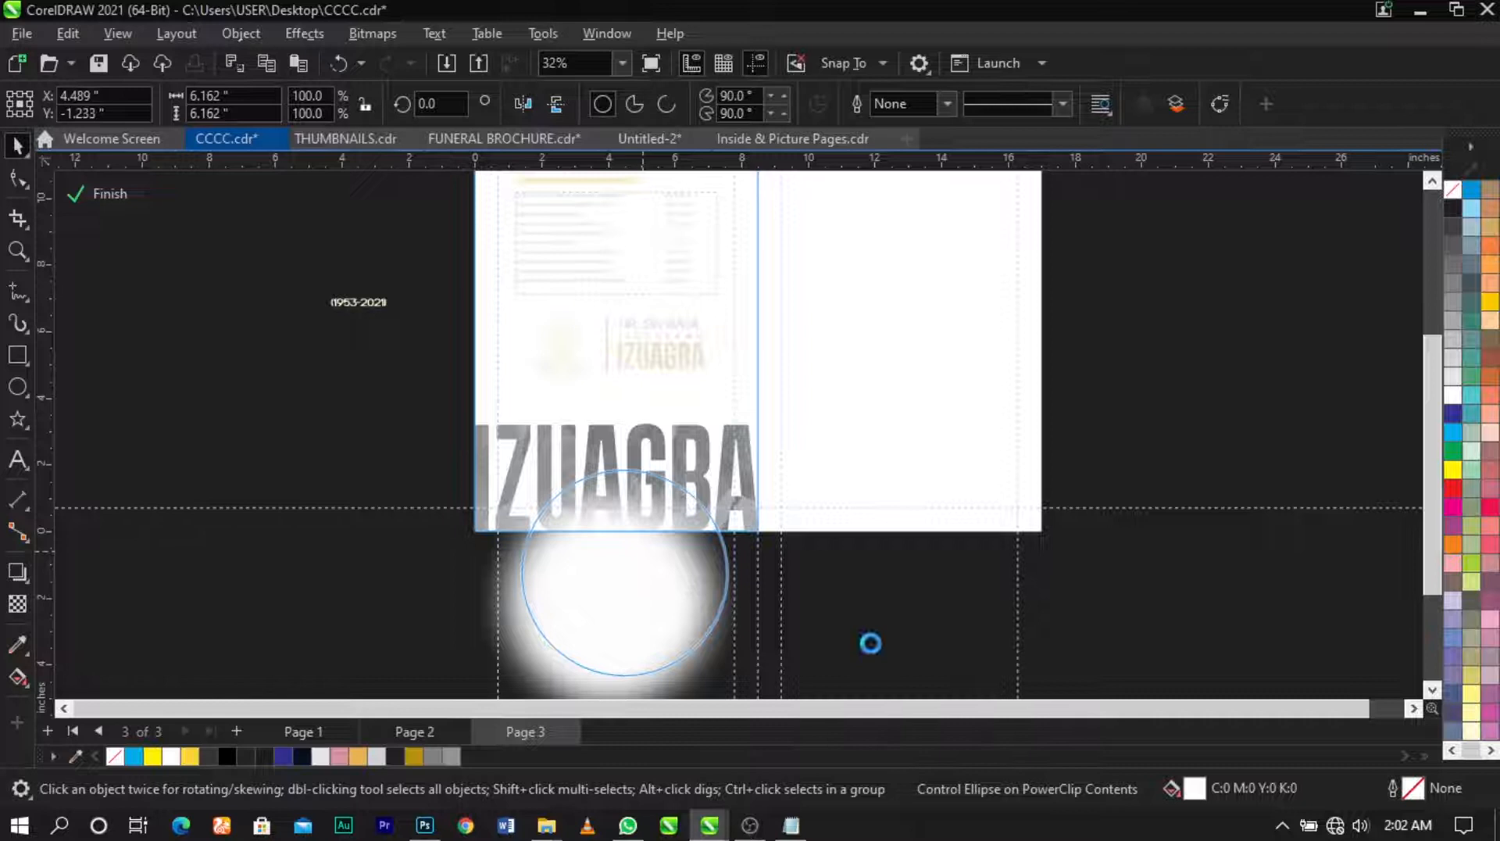
{"action": "scroll", "coordinate": [813, 529], "scroll_direction": "up", "scroll_amount": 3}
{"action": "left_click_drag", "start_coordinate": [729, 256], "coordinate": [752, 394]}
{"action": "left_click_drag", "start_coordinate": [753, 490], "coordinate": [724, 409]}
{"action": "left_click_drag", "start_coordinate": [964, 425], "coordinate": [1080, 444]}
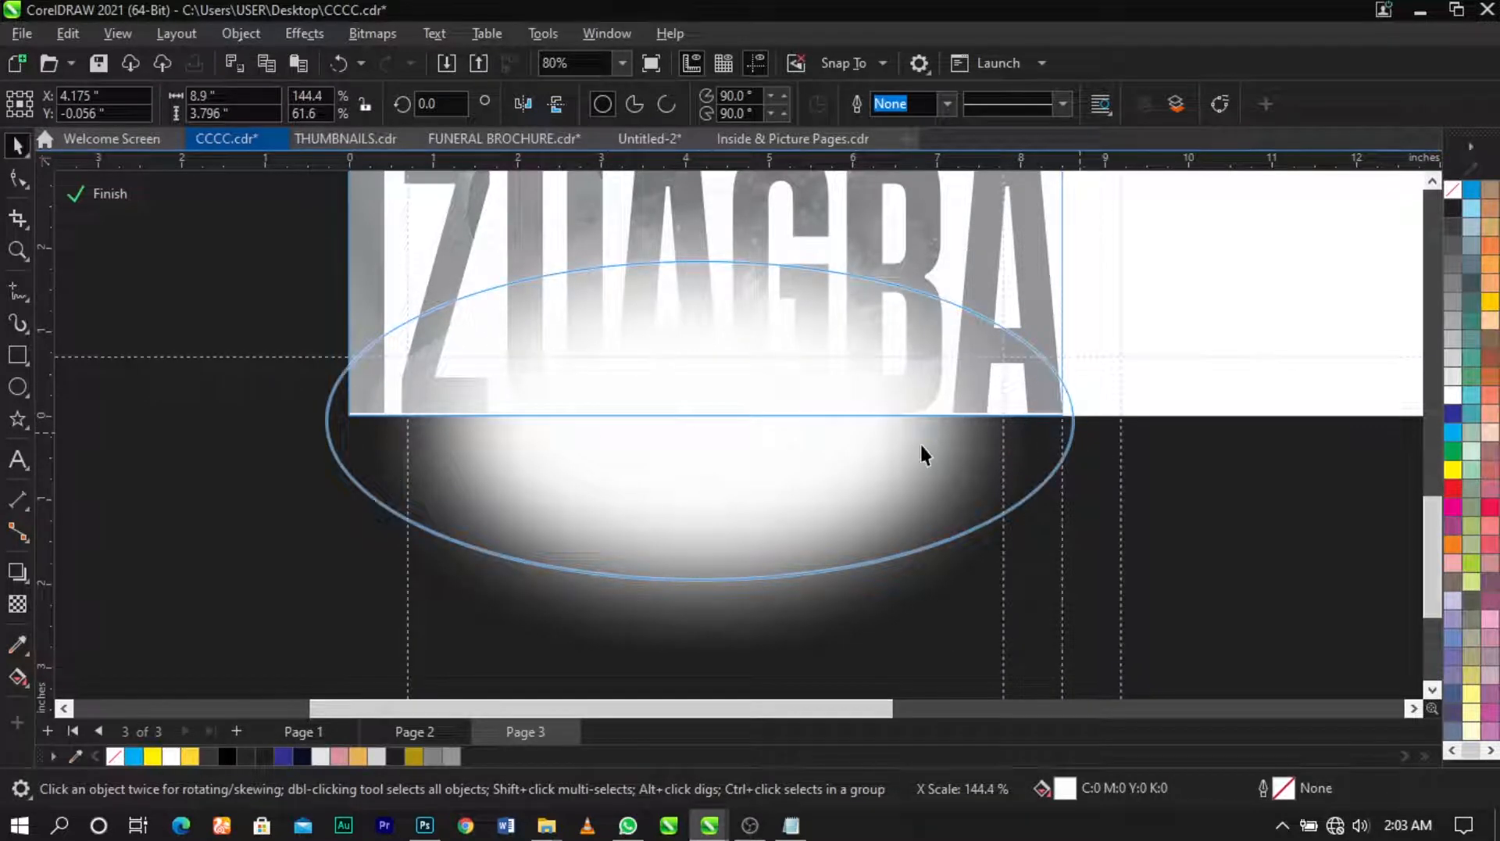
{"action": "scroll", "coordinate": [923, 449], "scroll_direction": "down", "scroll_amount": 1}
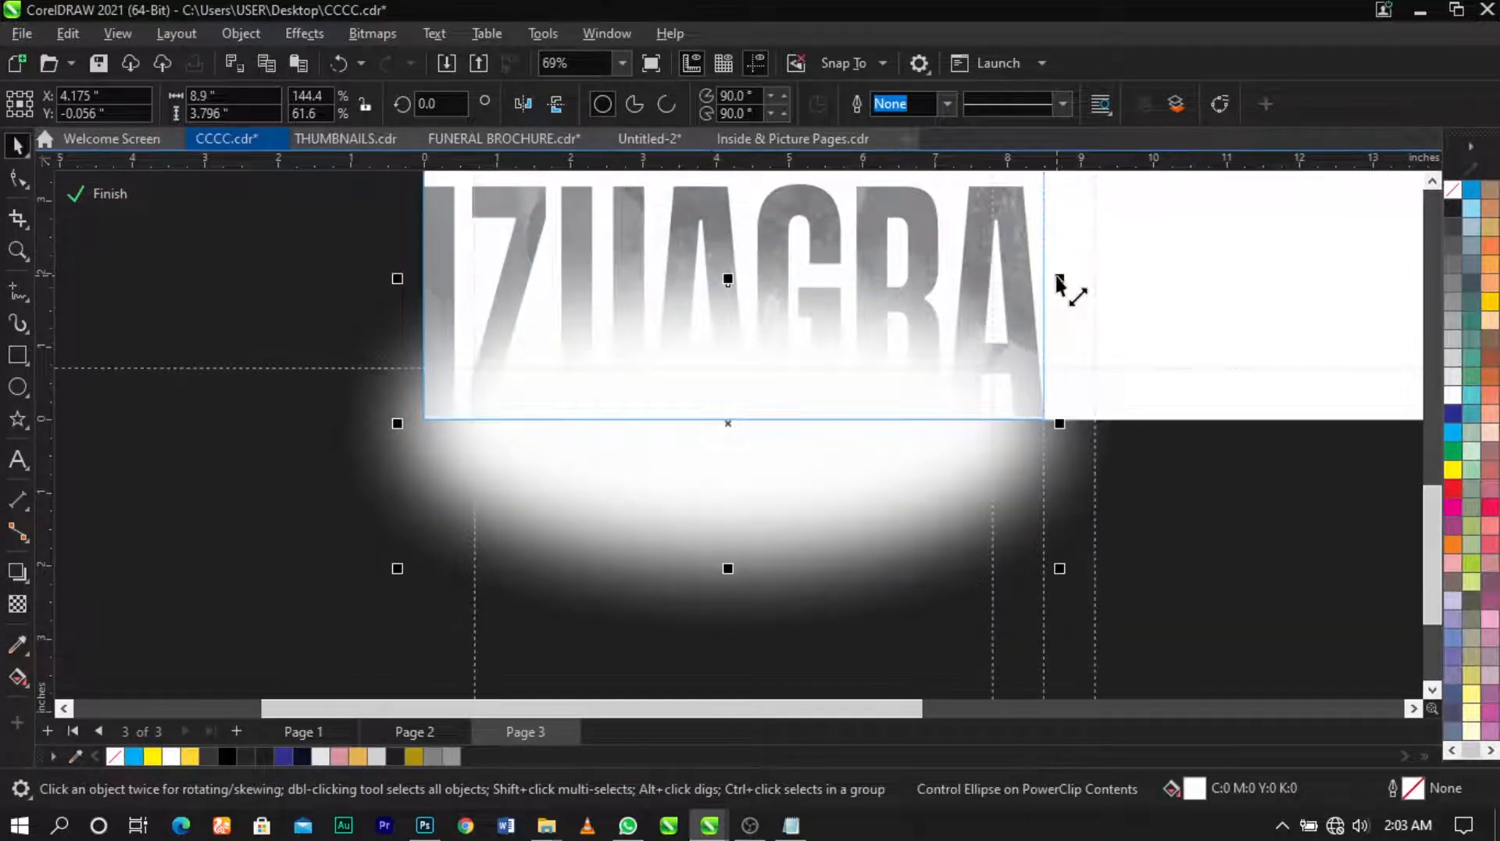
{"action": "left_click_drag", "start_coordinate": [1060, 279], "coordinate": [1091, 275]}
{"action": "left_click_drag", "start_coordinate": [753, 456], "coordinate": [769, 467]}
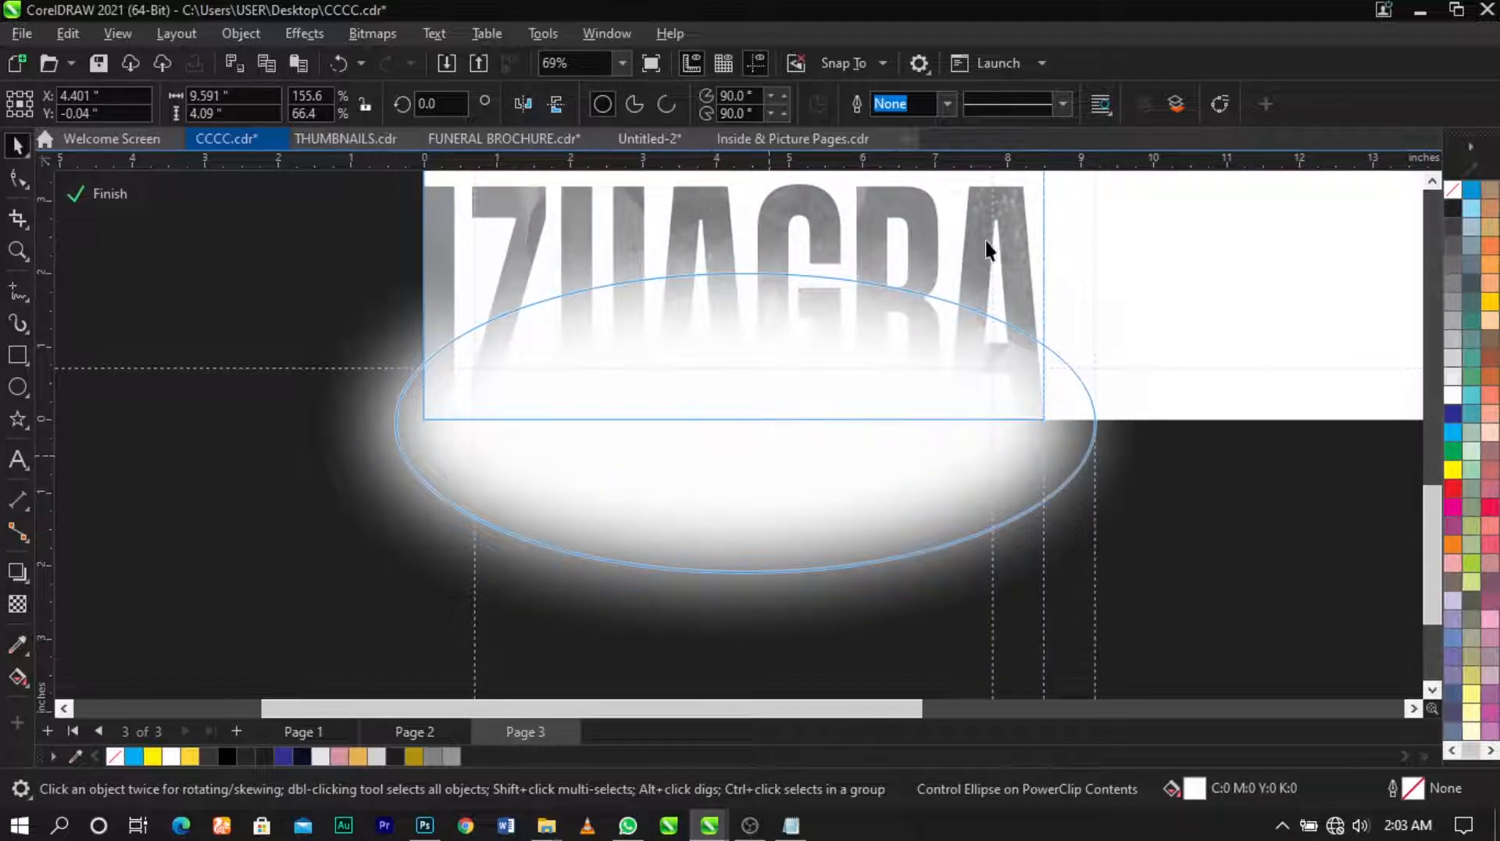
{"action": "left_click", "coordinate": [988, 216]}
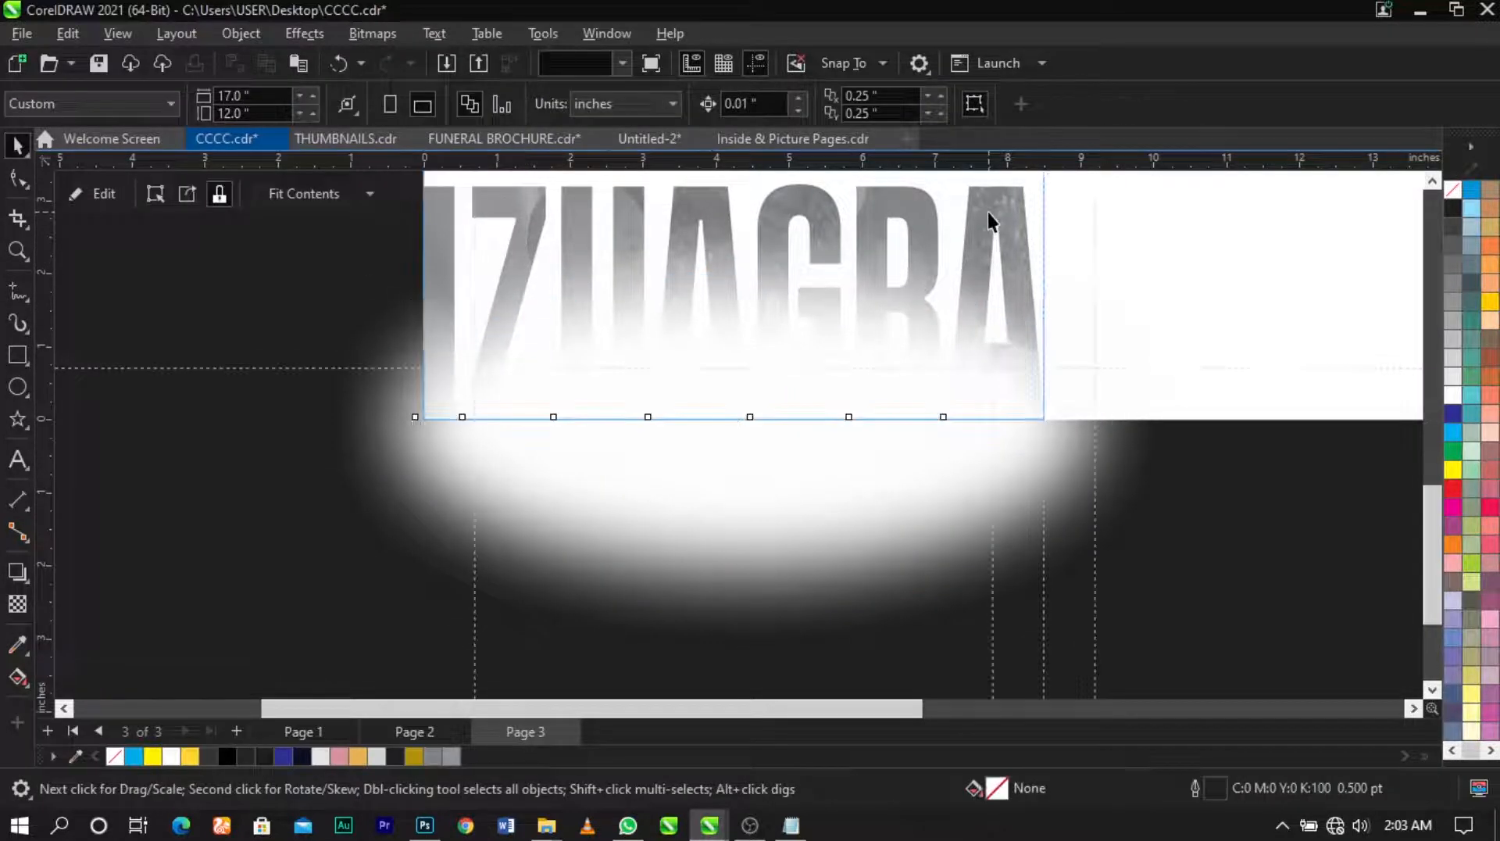
Step: Set the IZUAGBA text's transparency to 62, finish clip editing, and fit page 3 in view
{"action": "left_click", "coordinate": [17, 603]}
{"action": "left_click", "coordinate": [705, 440]}
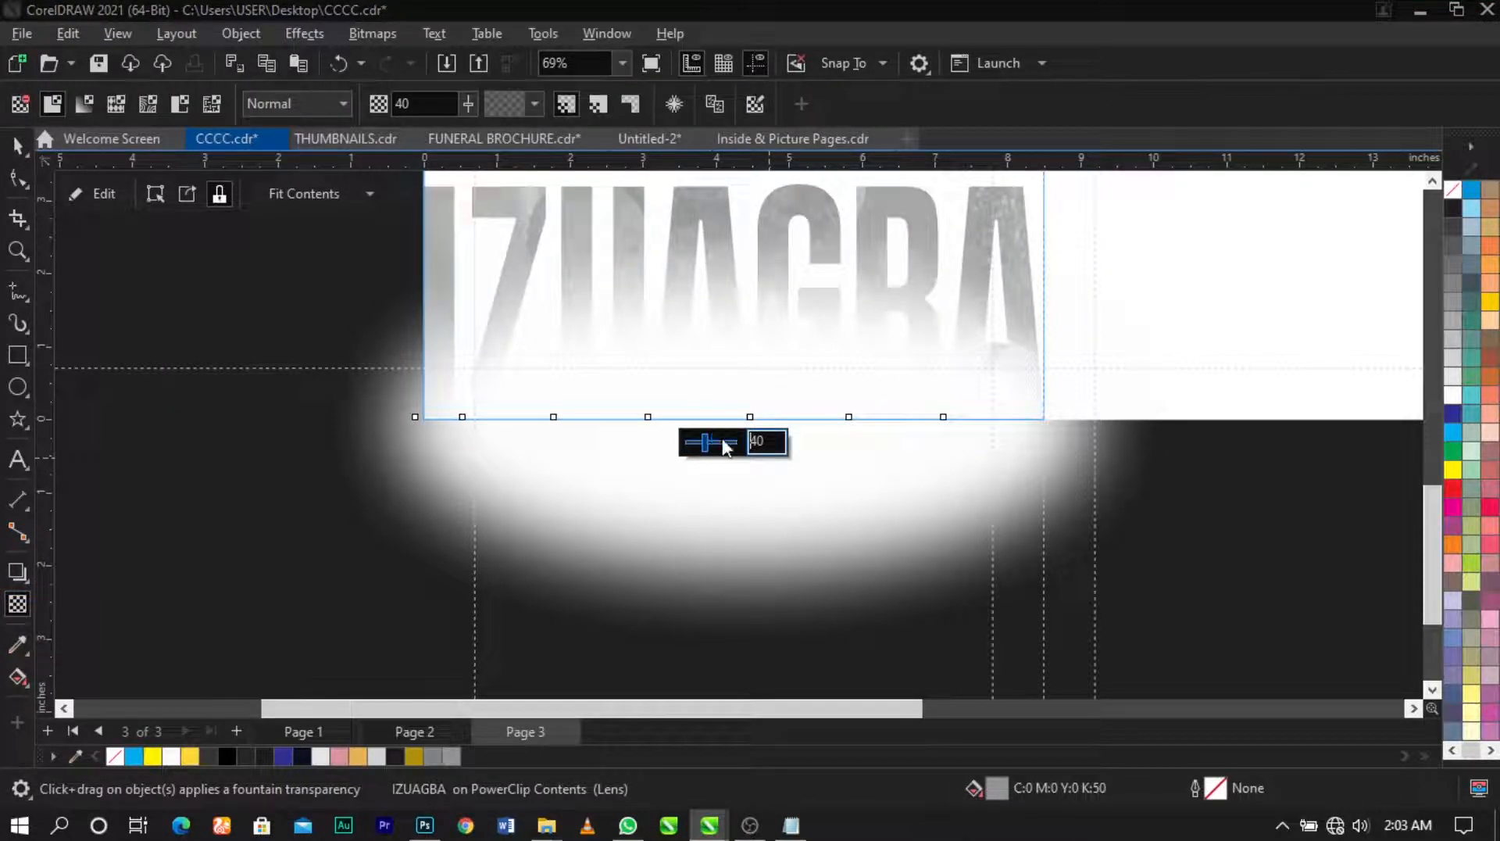
{"action": "left_click_drag", "start_coordinate": [726, 447], "coordinate": [1048, 445]}
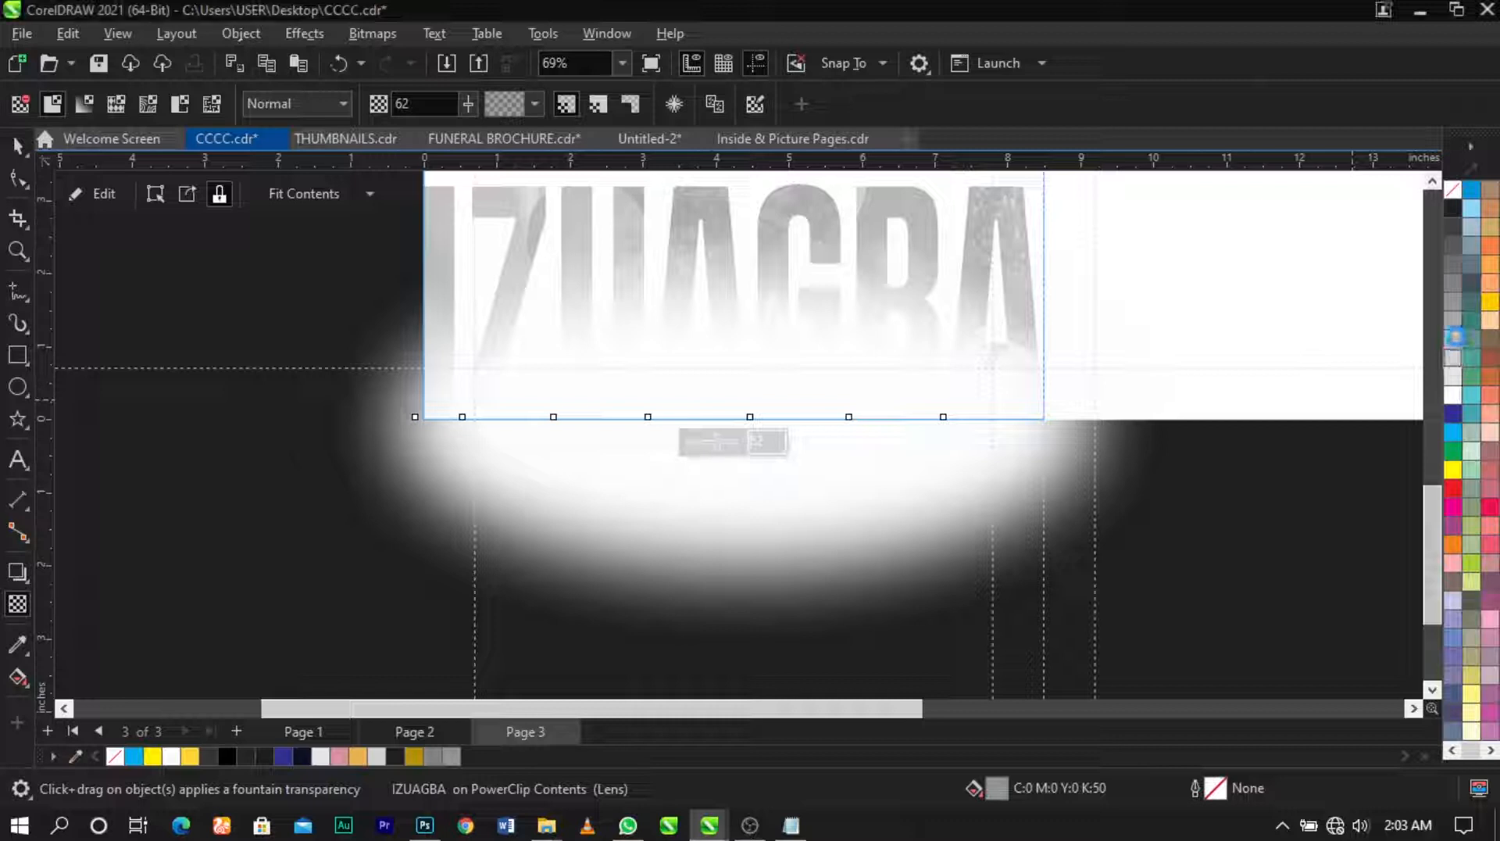
{"action": "left_click", "coordinate": [1224, 527]}
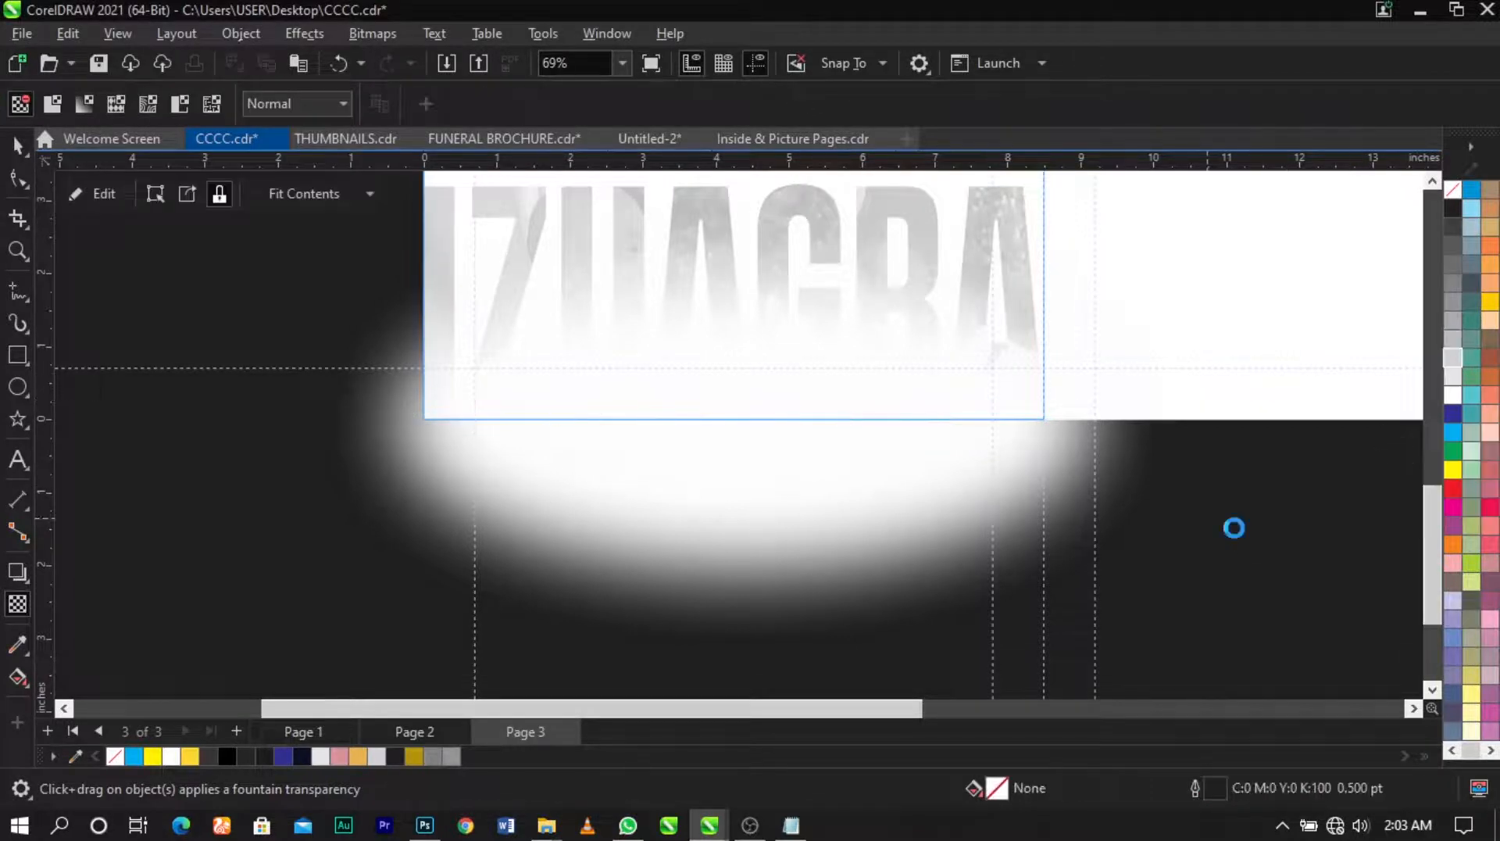
{"action": "key", "text": "F5"}
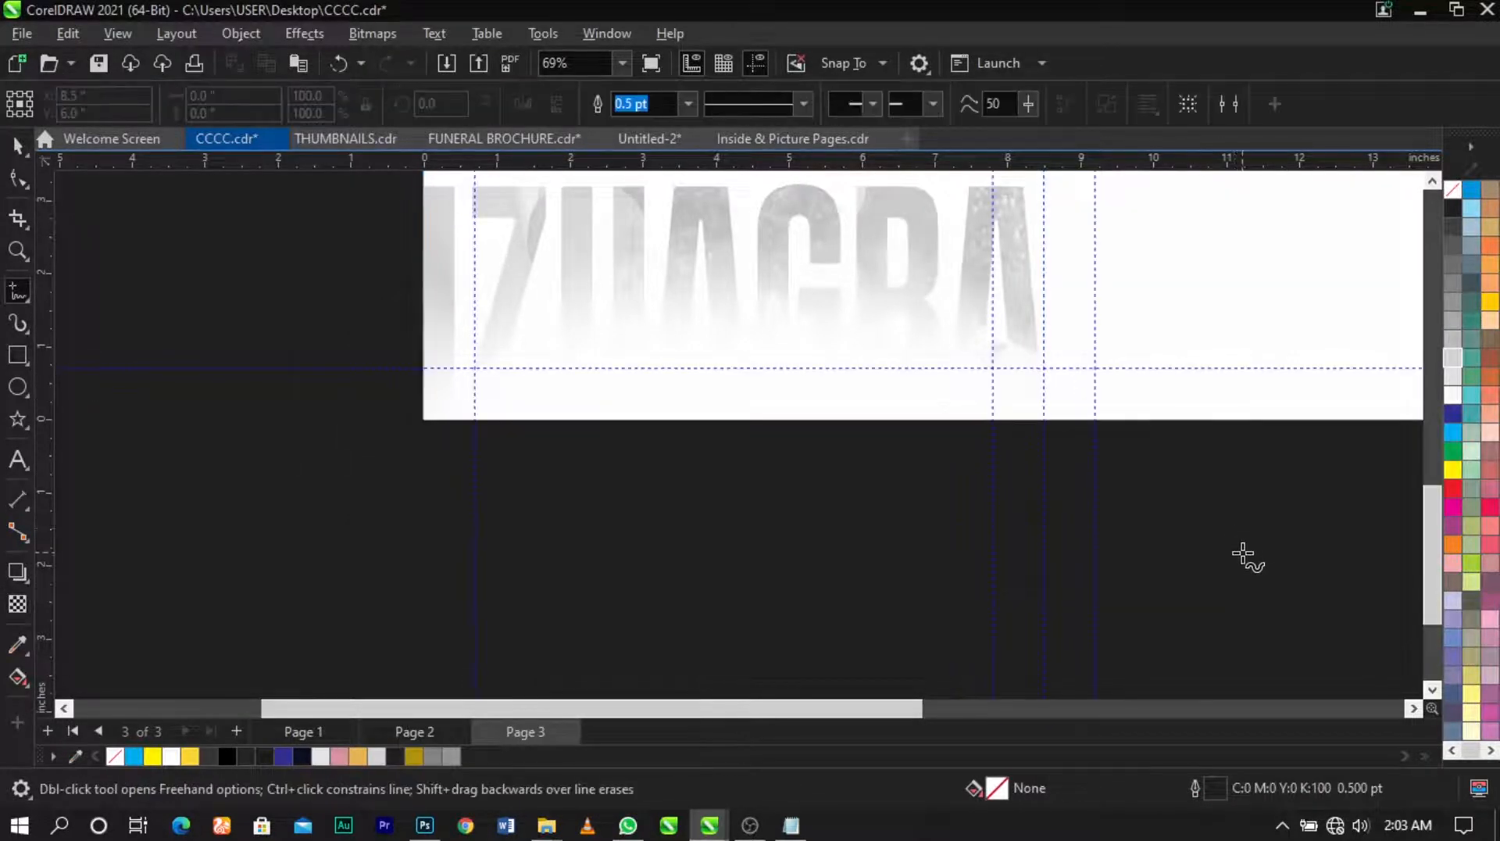
{"action": "key", "text": "space"}
{"action": "key", "text": "shift+F4"}
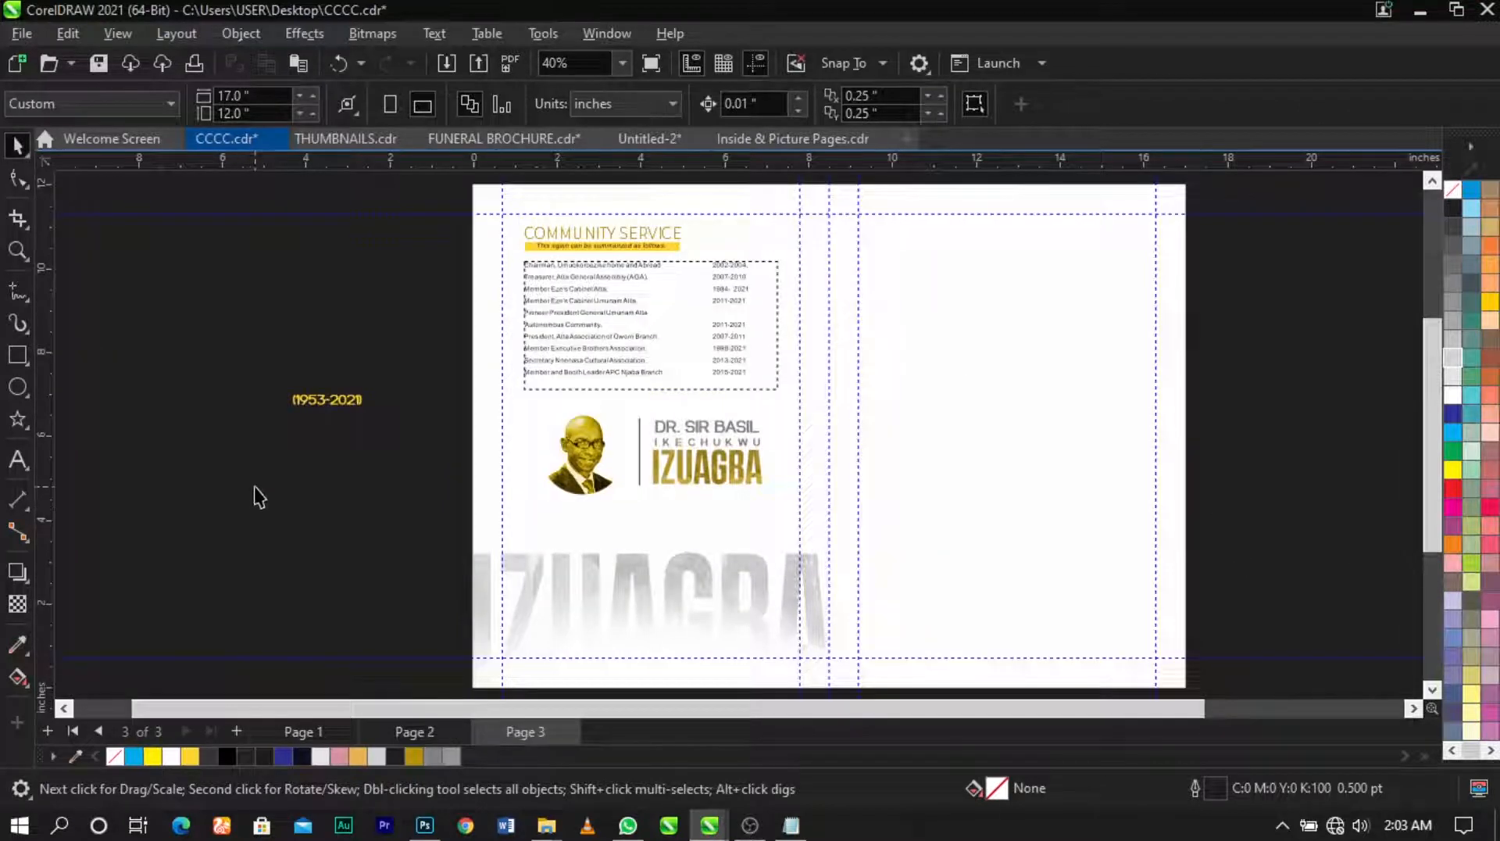
Step: Place the (1953-2021) dates at the page bottom in dark gold, centred across the page
{"action": "left_click_drag", "start_coordinate": [337, 412], "coordinate": [601, 582]}
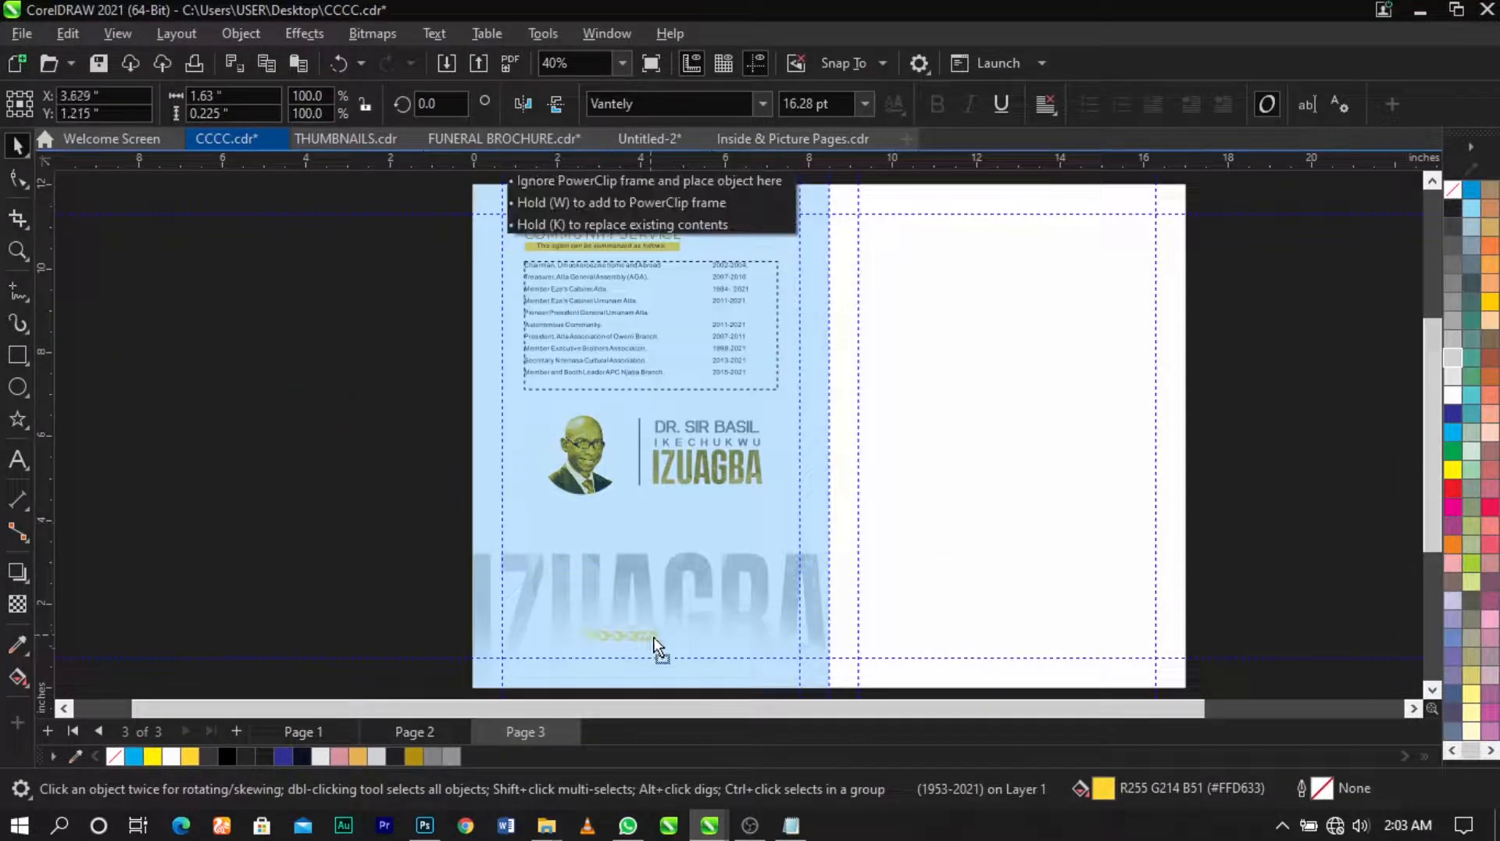
{"action": "left_click_drag", "start_coordinate": [669, 656], "coordinate": [670, 657]}
{"action": "left_click", "coordinate": [413, 756]}
{"action": "key", "text": "F2"}
{"action": "left_click_drag", "start_coordinate": [418, 614], "coordinate": [819, 696]}
{"action": "left_click", "coordinate": [765, 432]}
{"action": "left_click", "coordinate": [835, 341]}
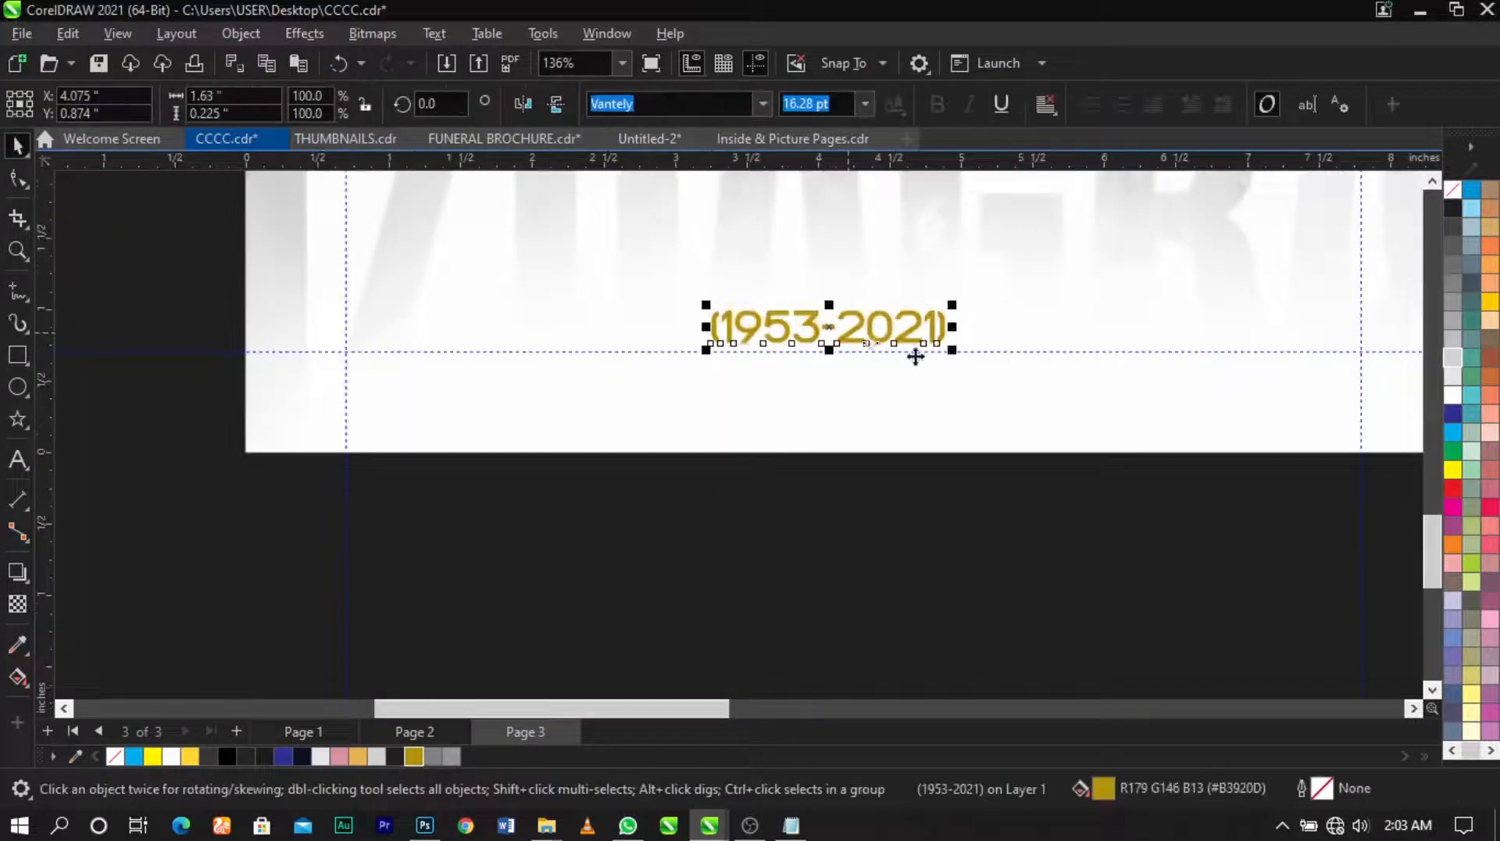
{"action": "left_click", "coordinate": [982, 391], "text": "shift"}
{"action": "key", "text": "c"}
{"action": "key", "text": "F4"}
{"action": "left_click", "coordinate": [1123, 510]}
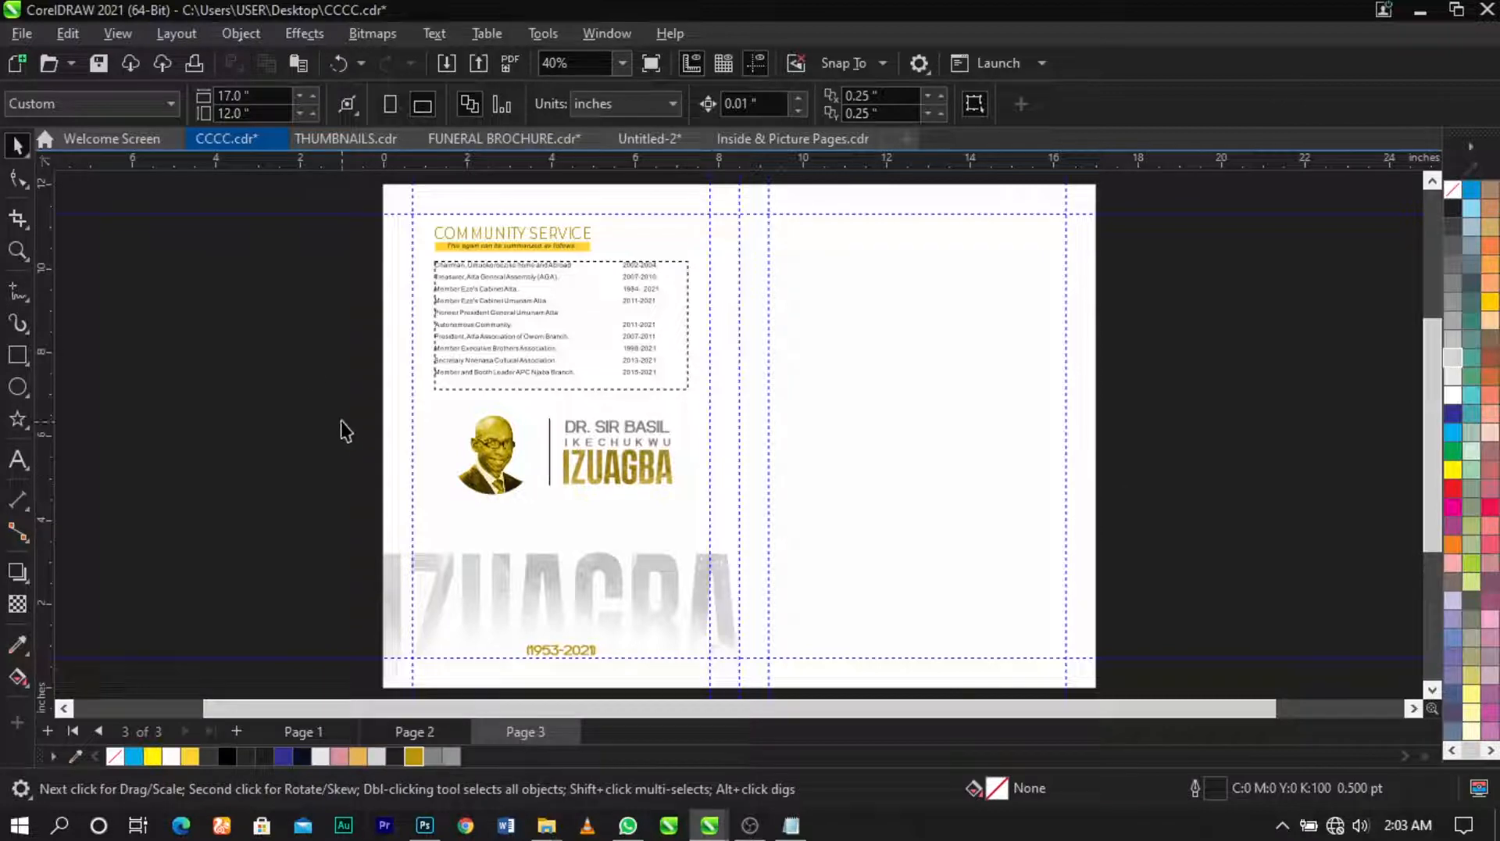
Step: Nudge the portrait and name block down slightly
{"action": "left_click_drag", "start_coordinate": [807, 557], "coordinate": [810, 553]}
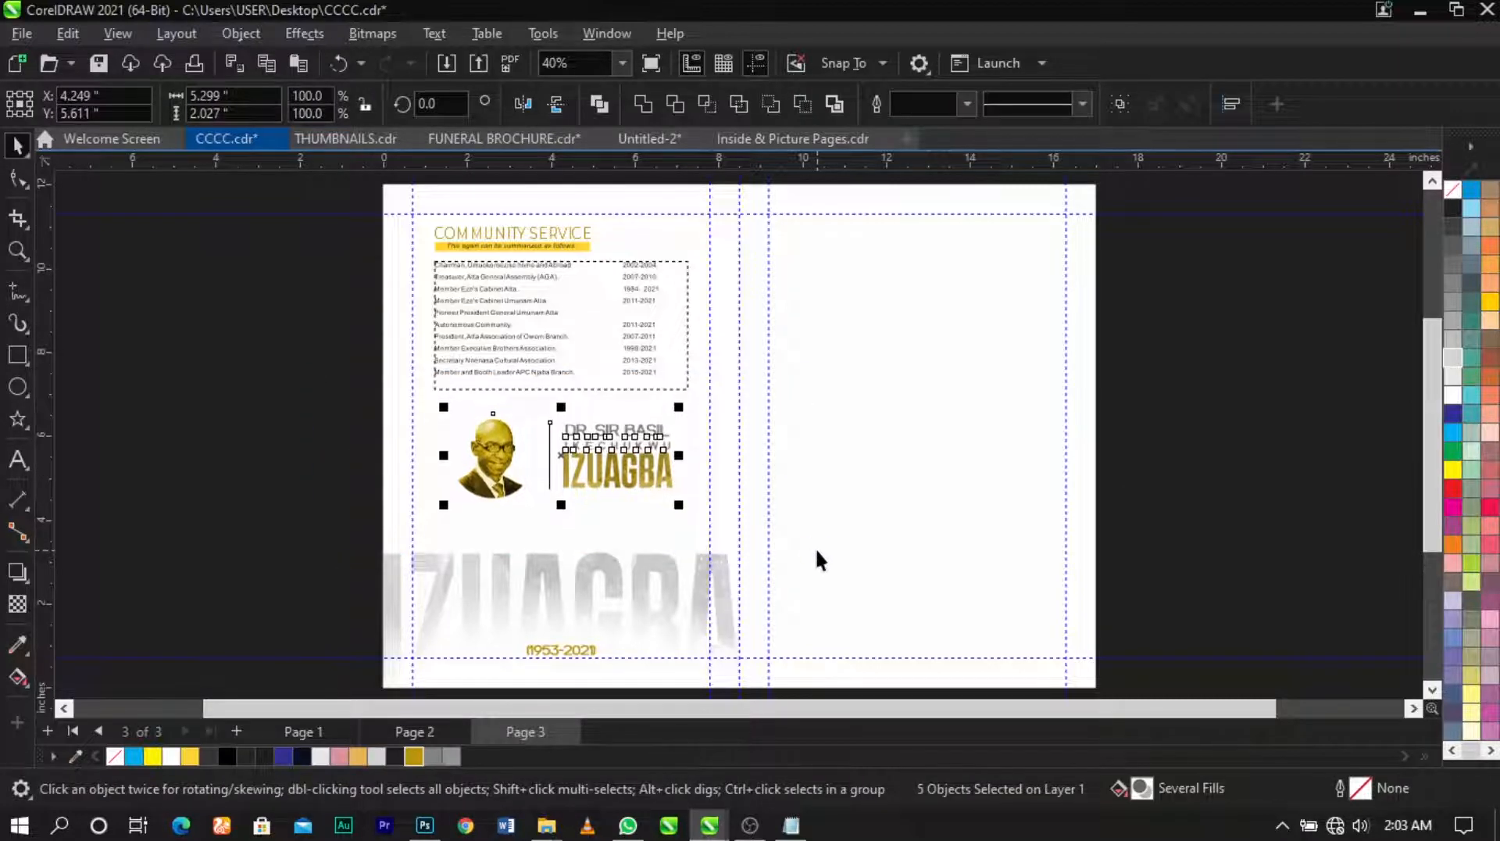
{"action": "key", "text": "Down"}
{"action": "key", "text": "Down"}
{"action": "key", "text": "Down"}
{"action": "key", "text": "Down"}
{"action": "key", "text": "Down"}
{"action": "key", "text": "Down"}
{"action": "key", "text": "Down"}
{"action": "key", "text": "Down"}
{"action": "key", "text": "Down"}
{"action": "key", "text": "Down"}
{"action": "key", "text": "Down"}
{"action": "key", "text": "Down"}
{"action": "key", "text": "Down"}
{"action": "key", "text": "Down"}
{"action": "key", "text": "Down"}
{"action": "key", "text": "Down"}
{"action": "key", "text": "Down"}
{"action": "key", "text": "Down"}
{"action": "key", "text": "Down"}
{"action": "left_click", "coordinate": [1153, 536]}
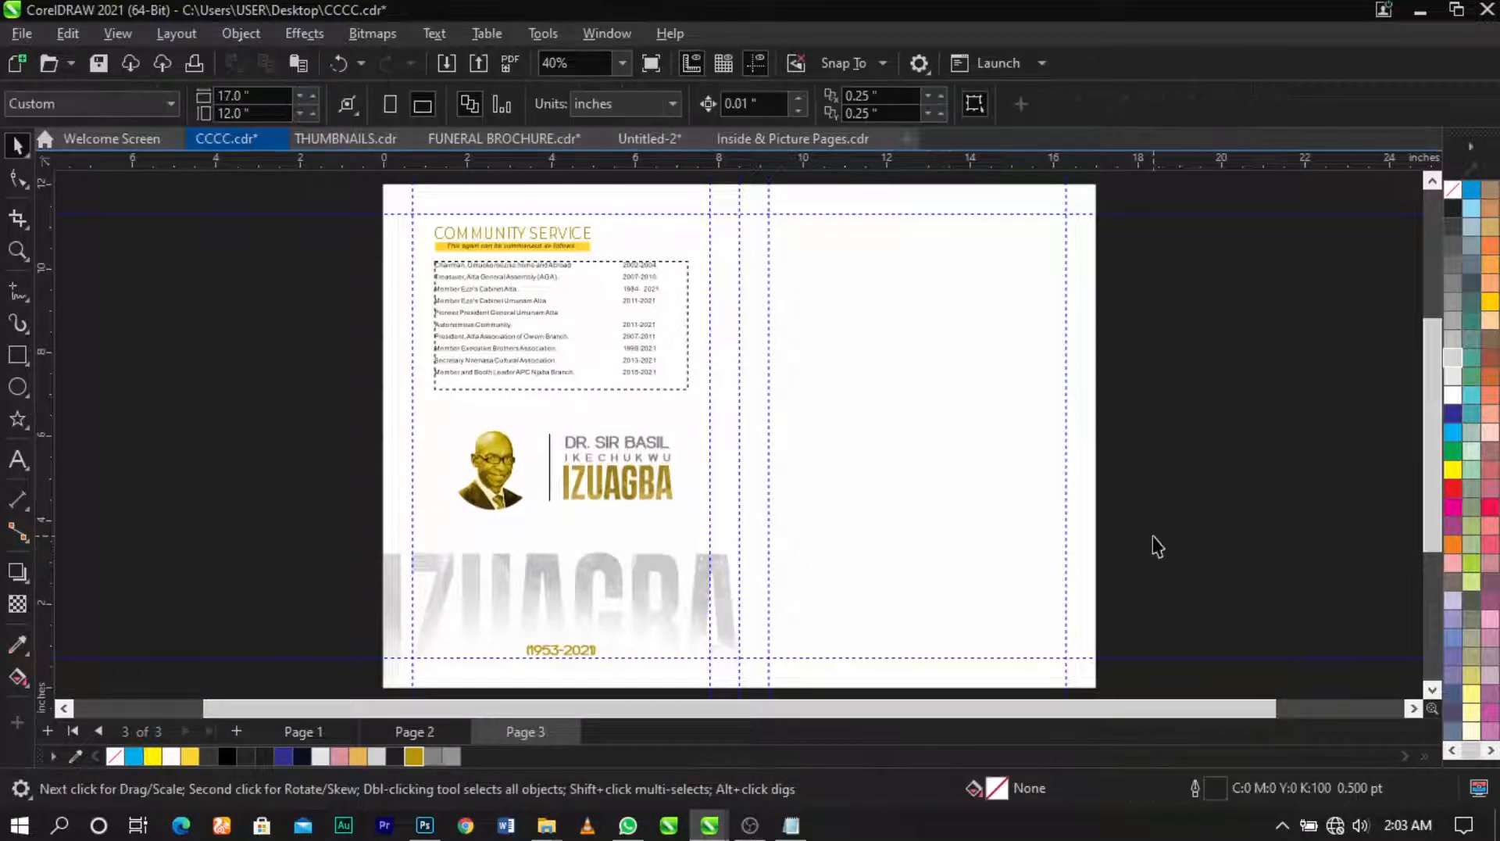
Step: Inspect the tiny stray text object at the bottom of page 2
{"action": "key", "text": "Page_Up"}
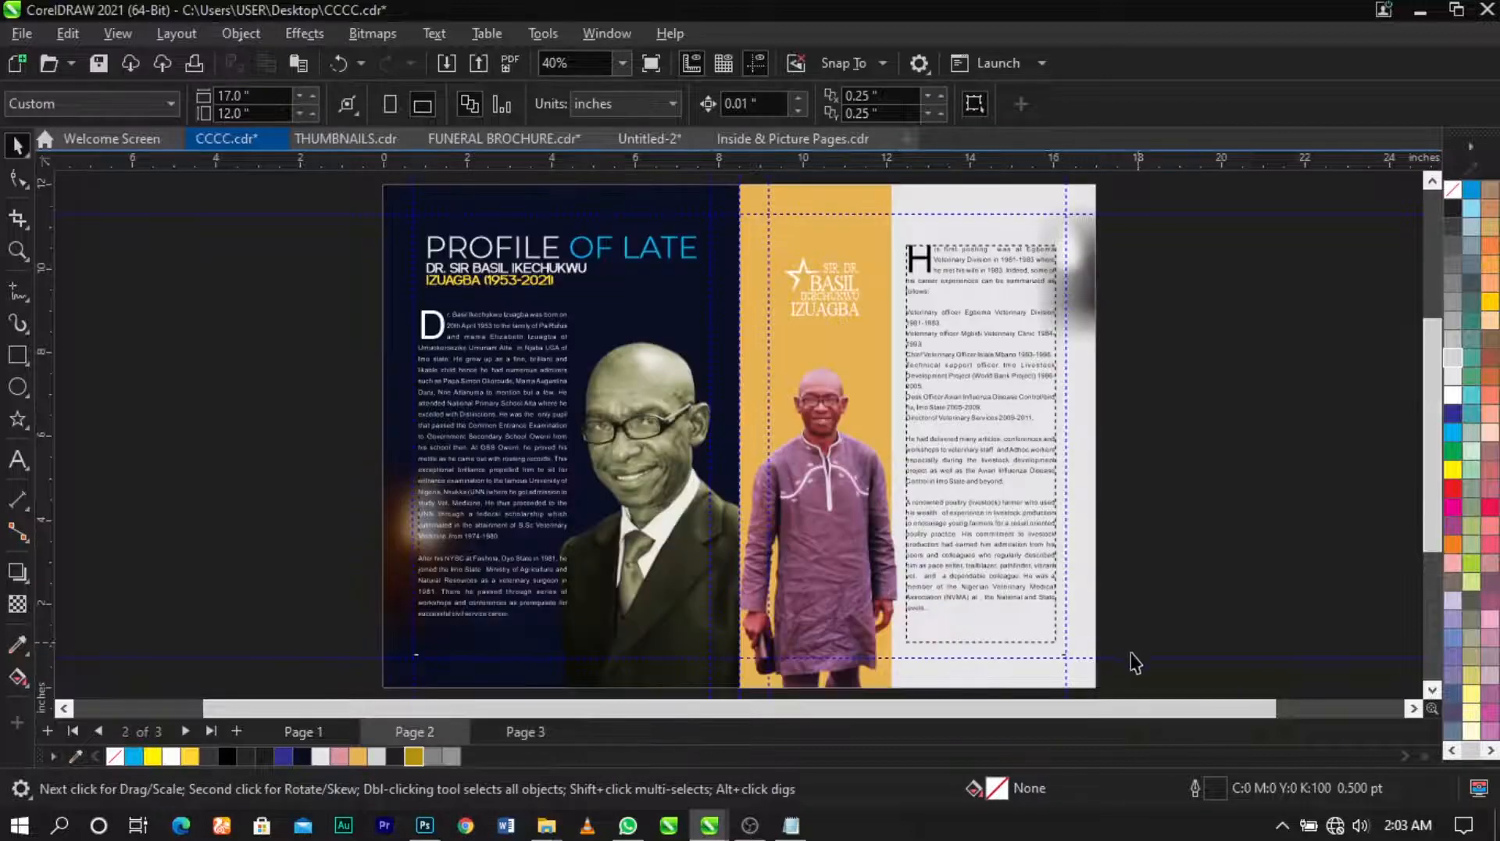
{"action": "left_click", "coordinate": [1058, 663]}
{"action": "scroll", "coordinate": [1054, 670], "scroll_direction": "up", "scroll_amount": 3}
{"action": "left_click", "coordinate": [1195, 628]}
{"action": "scroll", "coordinate": [1180, 619], "scroll_direction": "down", "scroll_amount": 3}
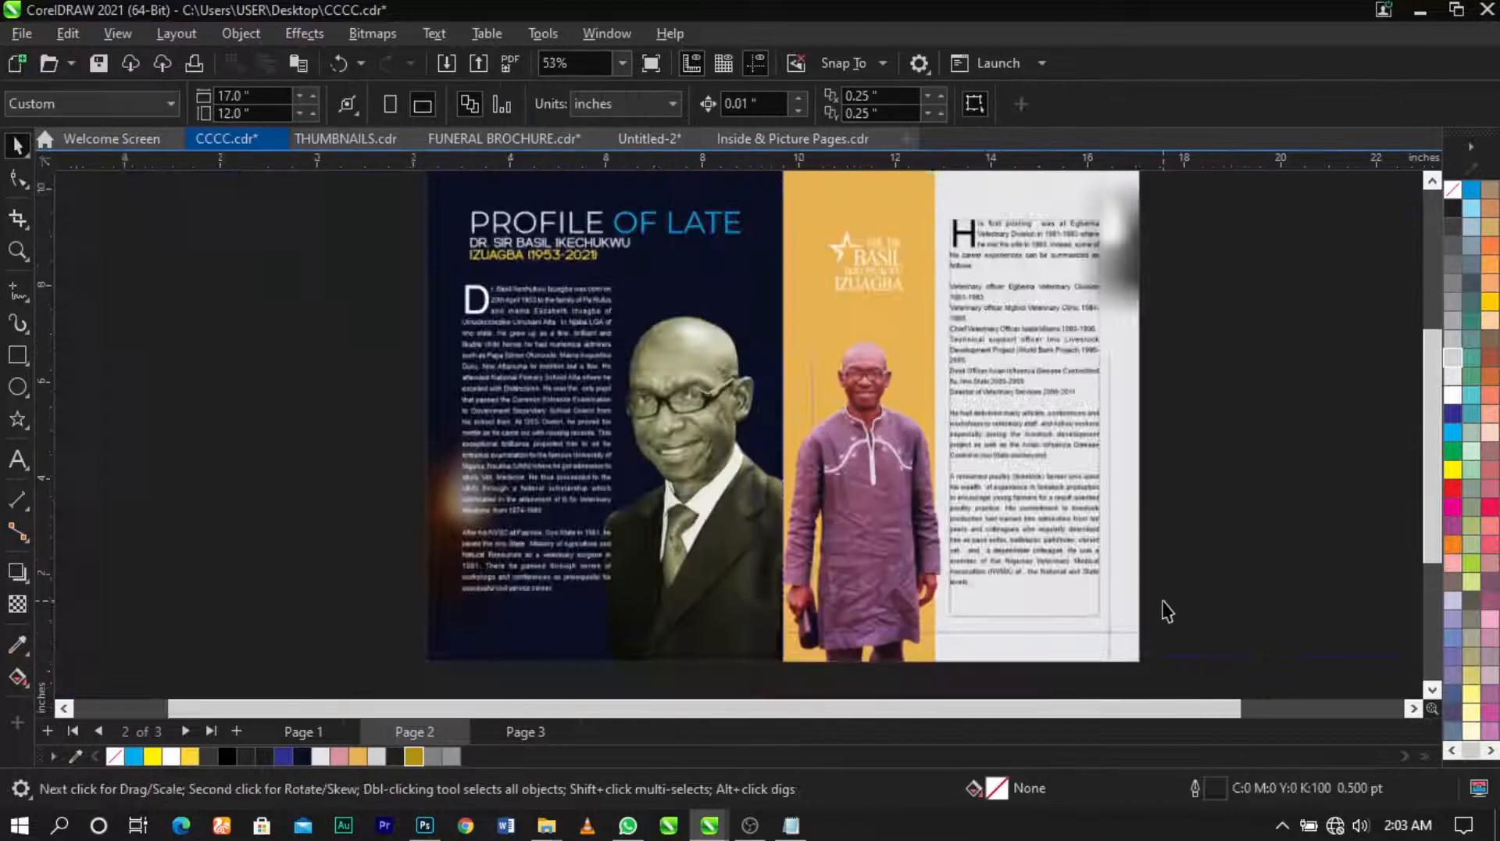
{"action": "key", "text": "Page_Down"}
{"action": "key", "text": "Page_Up"}
Step: Copy the small bottom-left text from page 2 and paste it onto page 3
{"action": "left_click_drag", "start_coordinate": [361, 592], "coordinate": [560, 670]}
{"action": "key", "text": "ctrl+c"}
{"action": "key", "text": "Page_Down"}
{"action": "key", "text": "ctrl+v"}
{"action": "key", "text": "z"}
{"action": "left_click_drag", "start_coordinate": [389, 600], "coordinate": [528, 657]}
{"action": "key", "text": "space"}
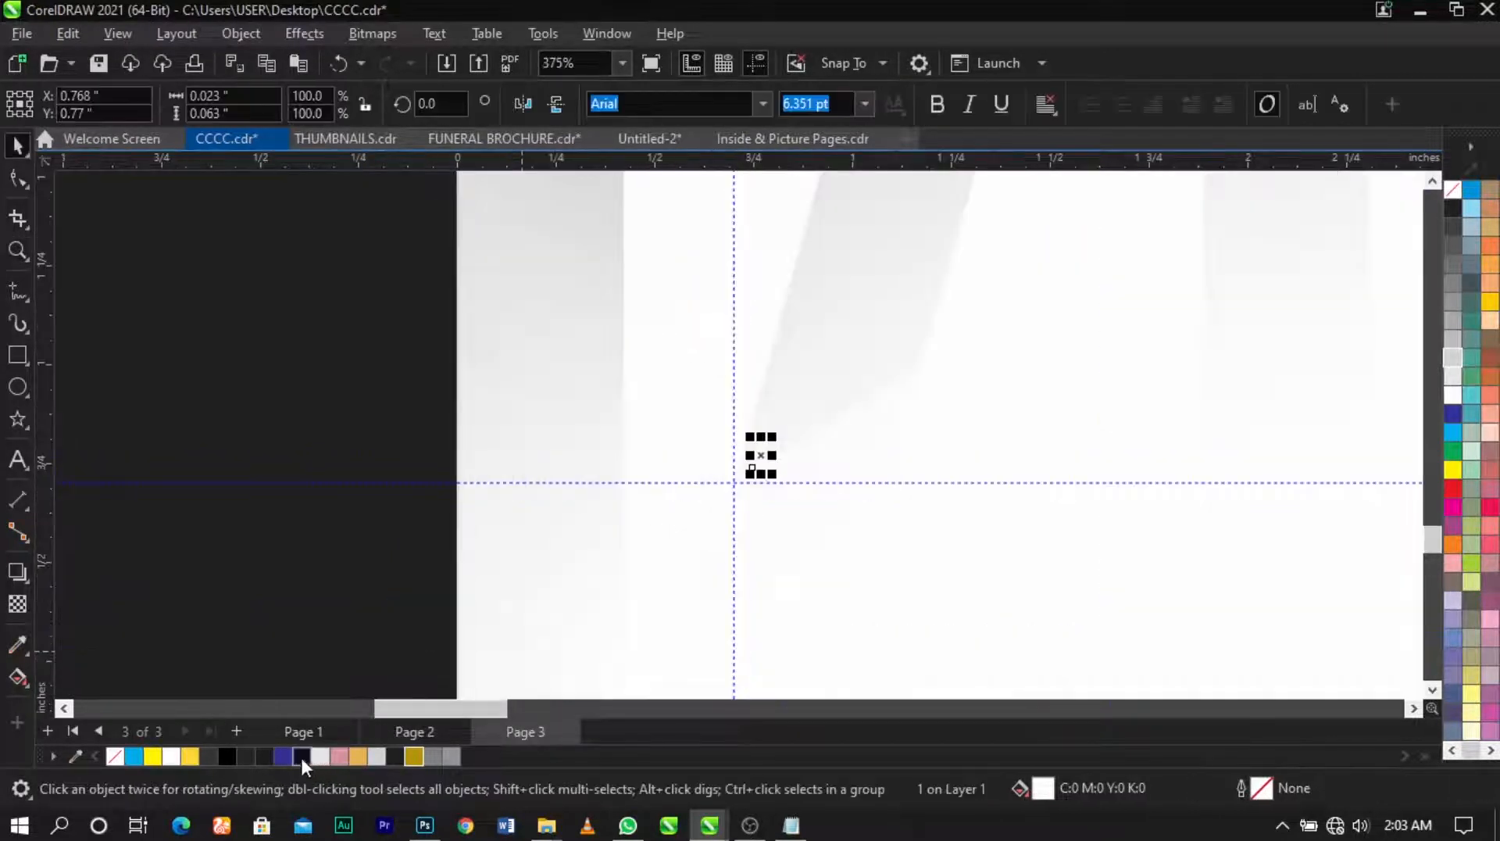
{"action": "double_click", "coordinate": [761, 454]}
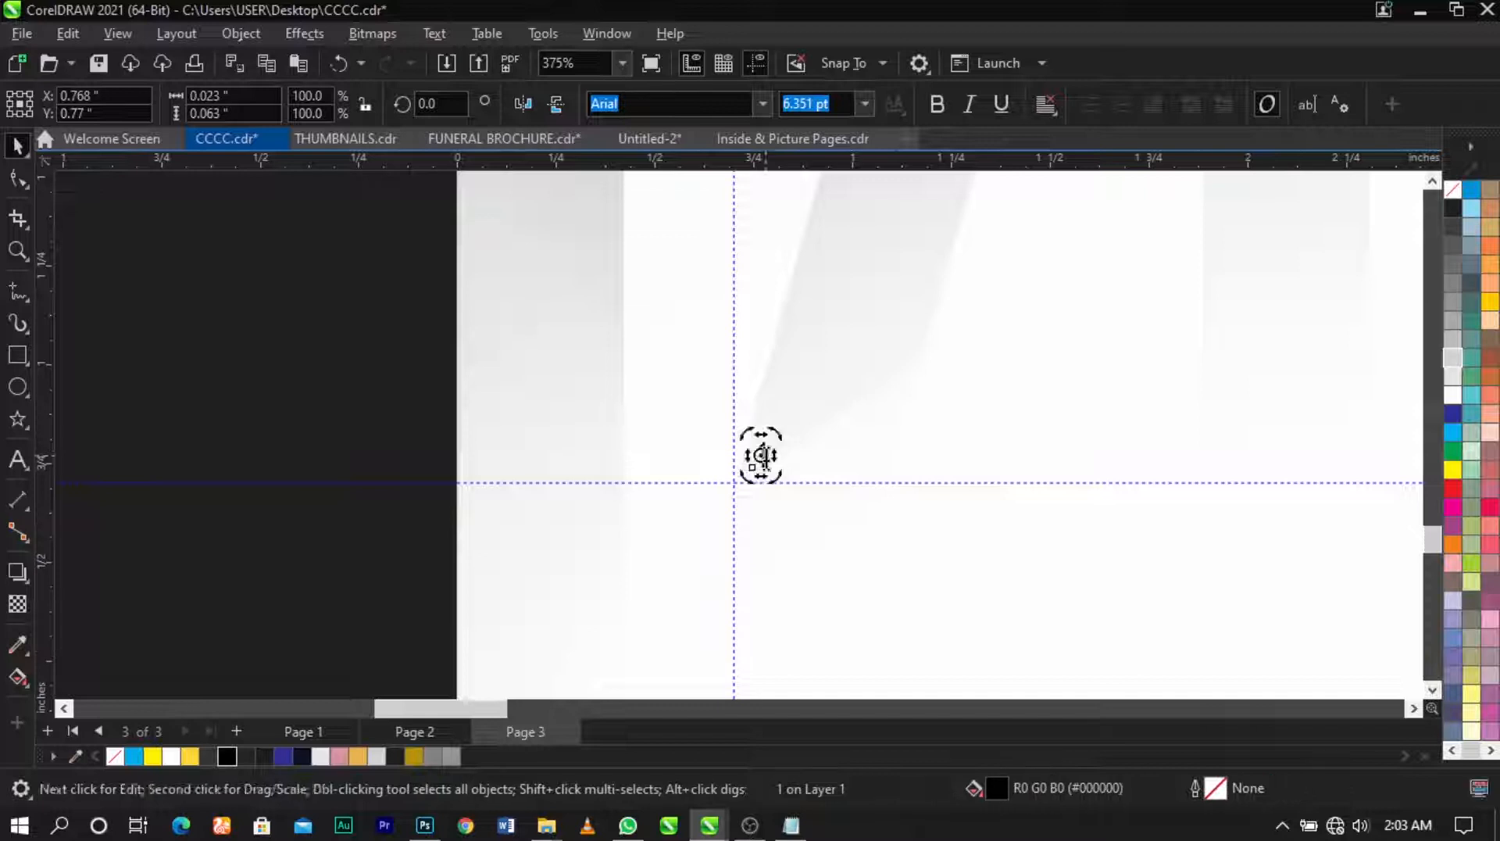
{"action": "key", "text": "shift+F4"}
{"action": "left_click", "coordinate": [1047, 451]}
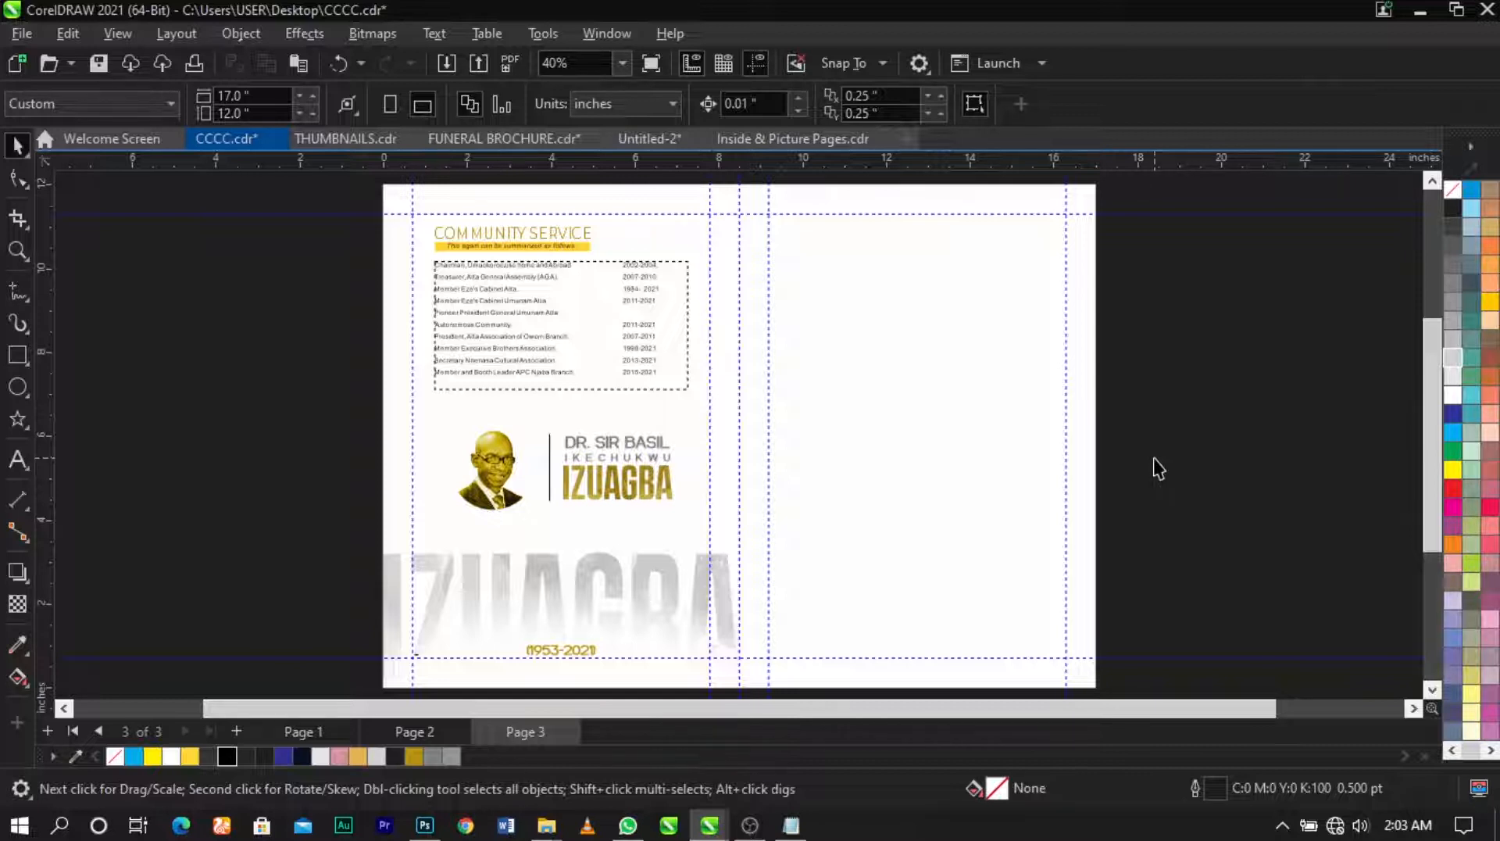
Step: Paste a paragraph text frame onto page 3 and delete all its text, leaving it empty
{"action": "key", "text": "Page_Up"}
{"action": "left_click", "coordinate": [957, 439]}
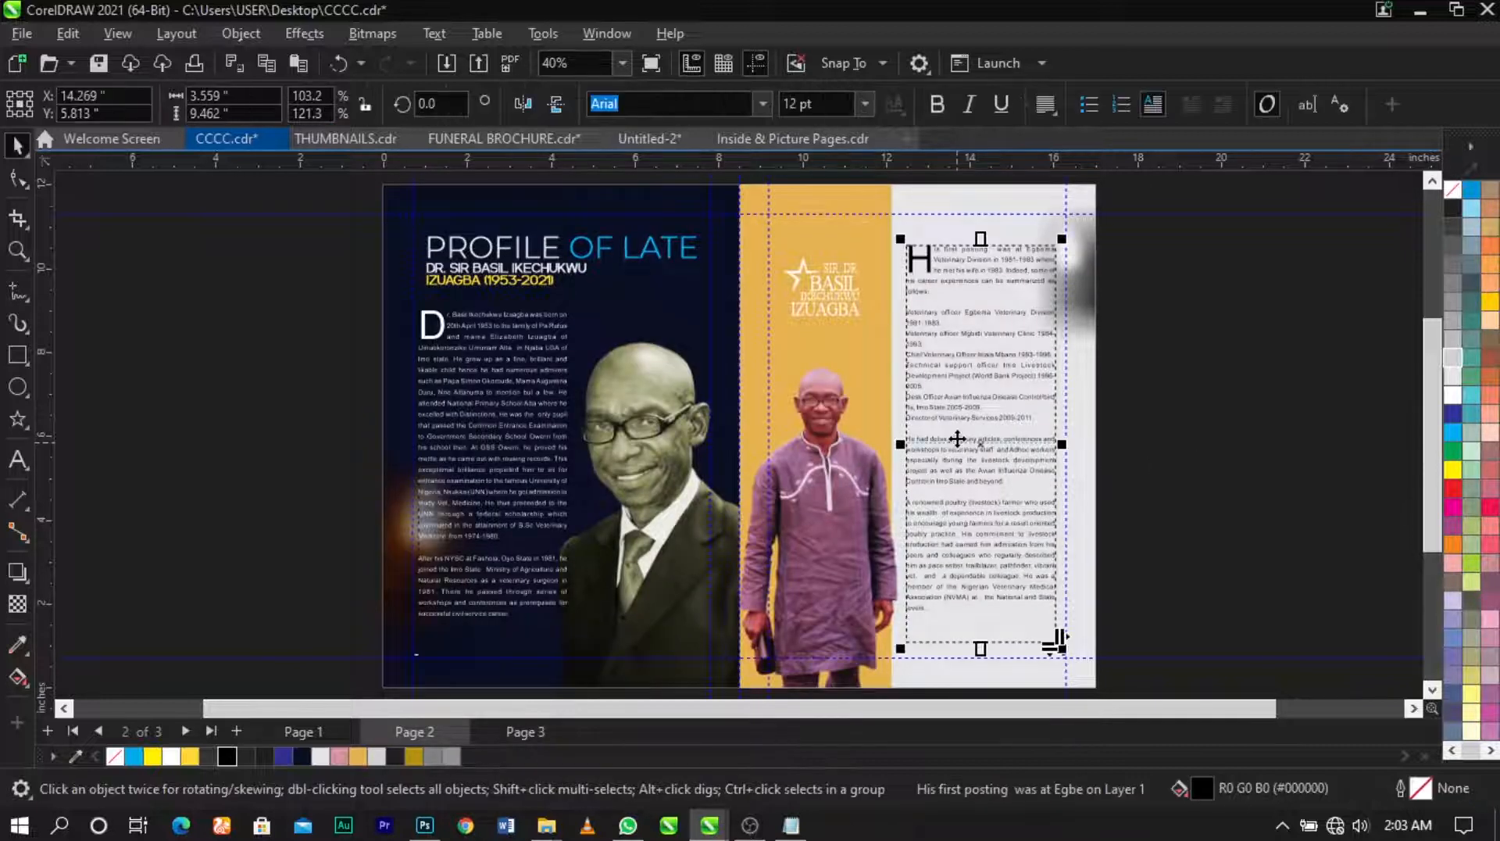
{"action": "key", "text": "Page_Down"}
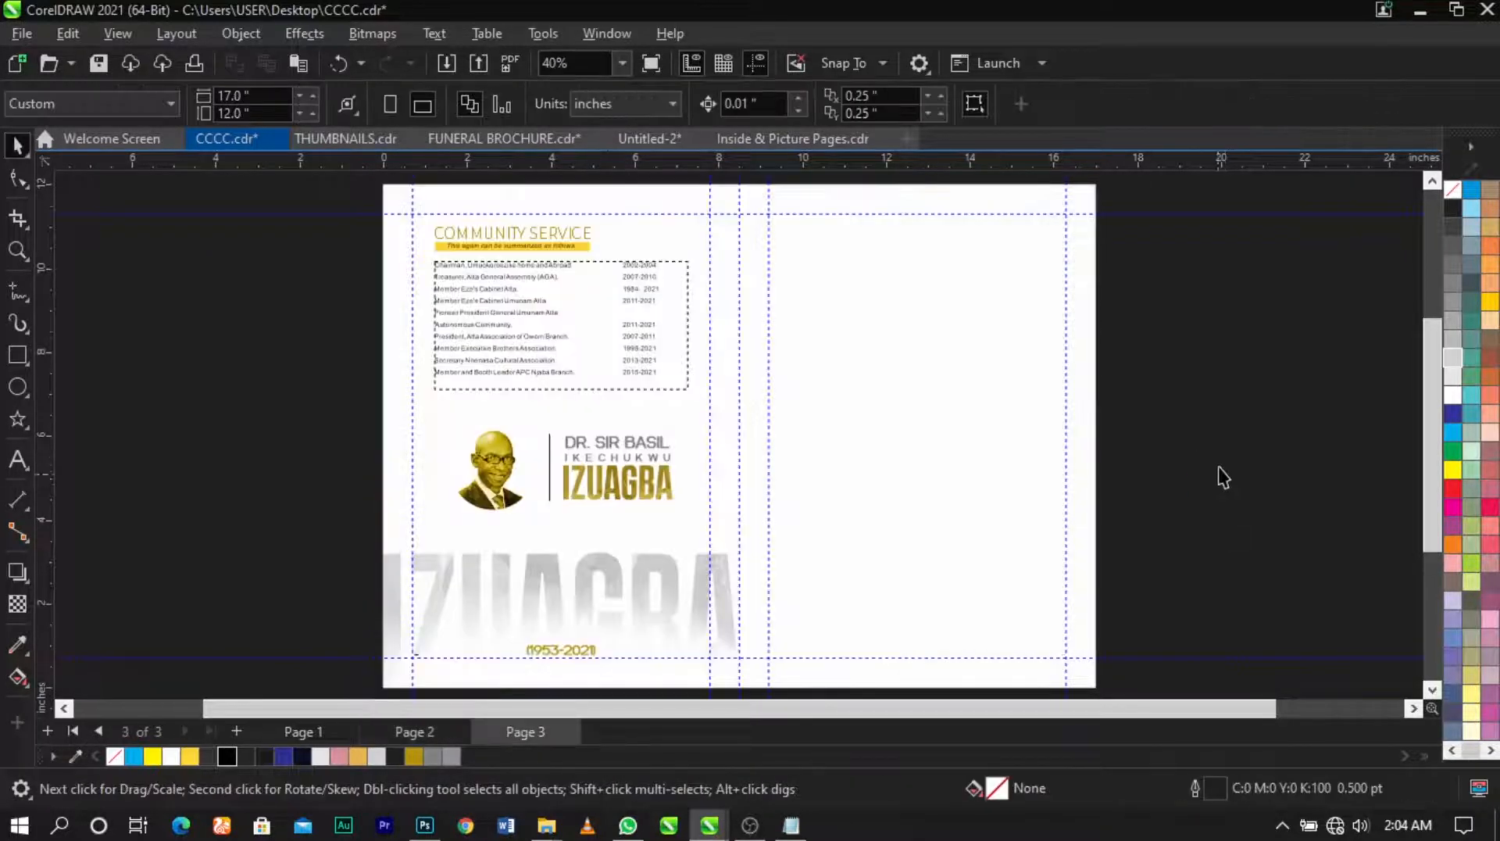
{"action": "key", "text": "ctrl+v"}
{"action": "double_click", "coordinate": [985, 440]}
{"action": "key", "text": "ctrl+a"}
{"action": "key", "text": "Delete"}
{"action": "key", "text": "Escape"}
Step: Position the two empty frames side by side as columns and stretch them taller
{"action": "left_click_drag", "start_coordinate": [1033, 427], "coordinate": [872, 454]}
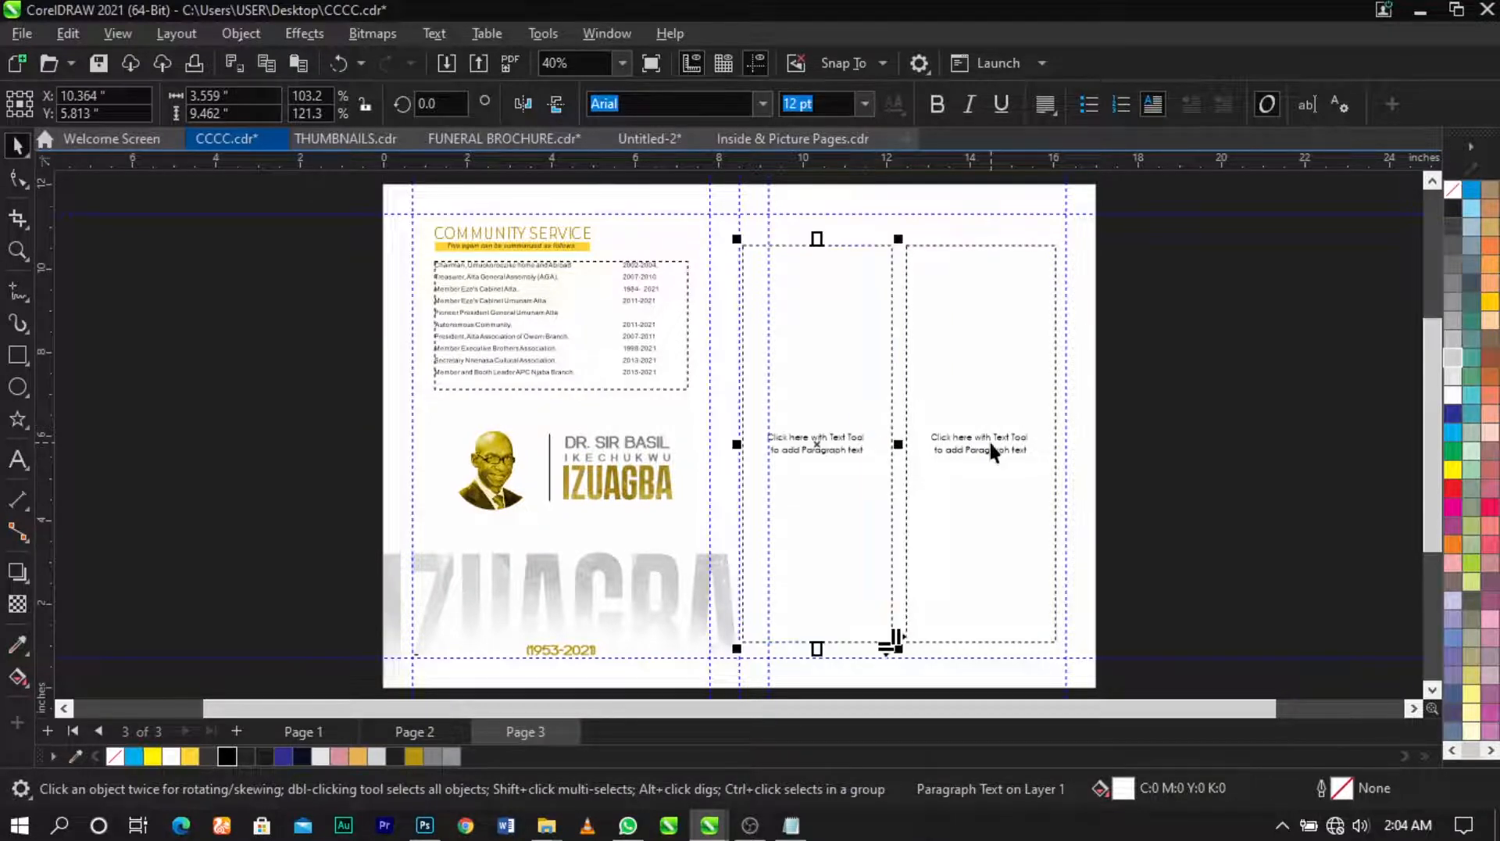
{"action": "scroll", "coordinate": [880, 442], "scroll_direction": "up", "scroll_amount": 3}
{"action": "left_click_drag", "start_coordinate": [878, 444], "coordinate": [879, 444]}
{"action": "left_click", "coordinate": [1051, 434], "text": "shift"}
{"action": "scroll", "coordinate": [960, 430], "scroll_direction": "down", "scroll_amount": 2}
{"action": "left_click_drag", "start_coordinate": [724, 439], "coordinate": [775, 452]}
{"action": "key", "text": "ctrl+g"}
{"action": "left_click", "coordinate": [1181, 513], "text": "shift"}
{"action": "scroll", "coordinate": [1012, 486], "scroll_direction": "down", "scroll_amount": 1}
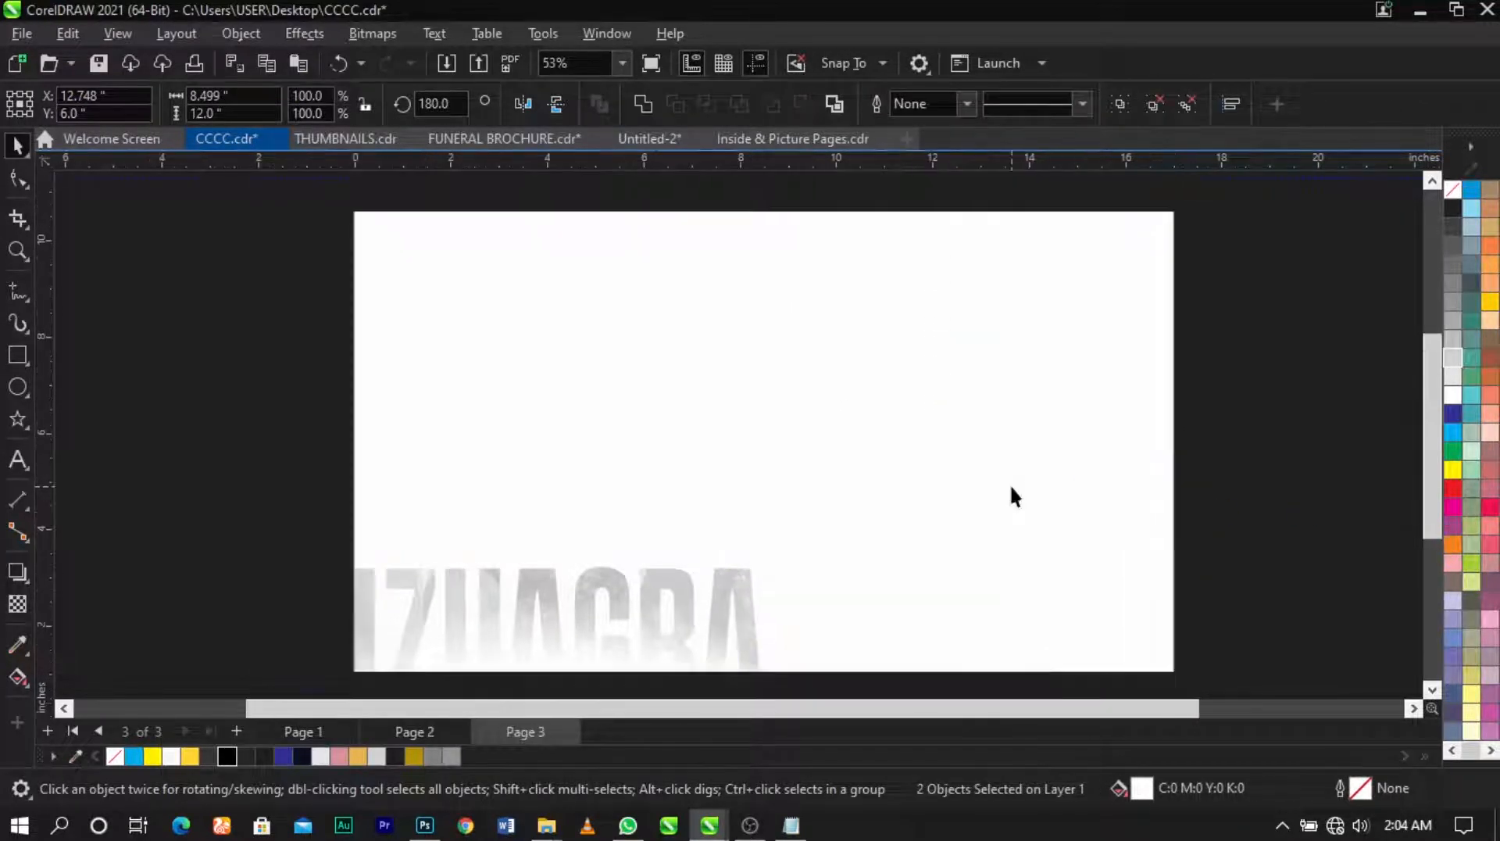
{"action": "left_click", "coordinate": [1023, 461]}
{"action": "left_click_drag", "start_coordinate": [967, 204], "coordinate": [968, 200]}
{"action": "left_click", "coordinate": [842, 107]}
{"action": "left_click", "coordinate": [1310, 313]}
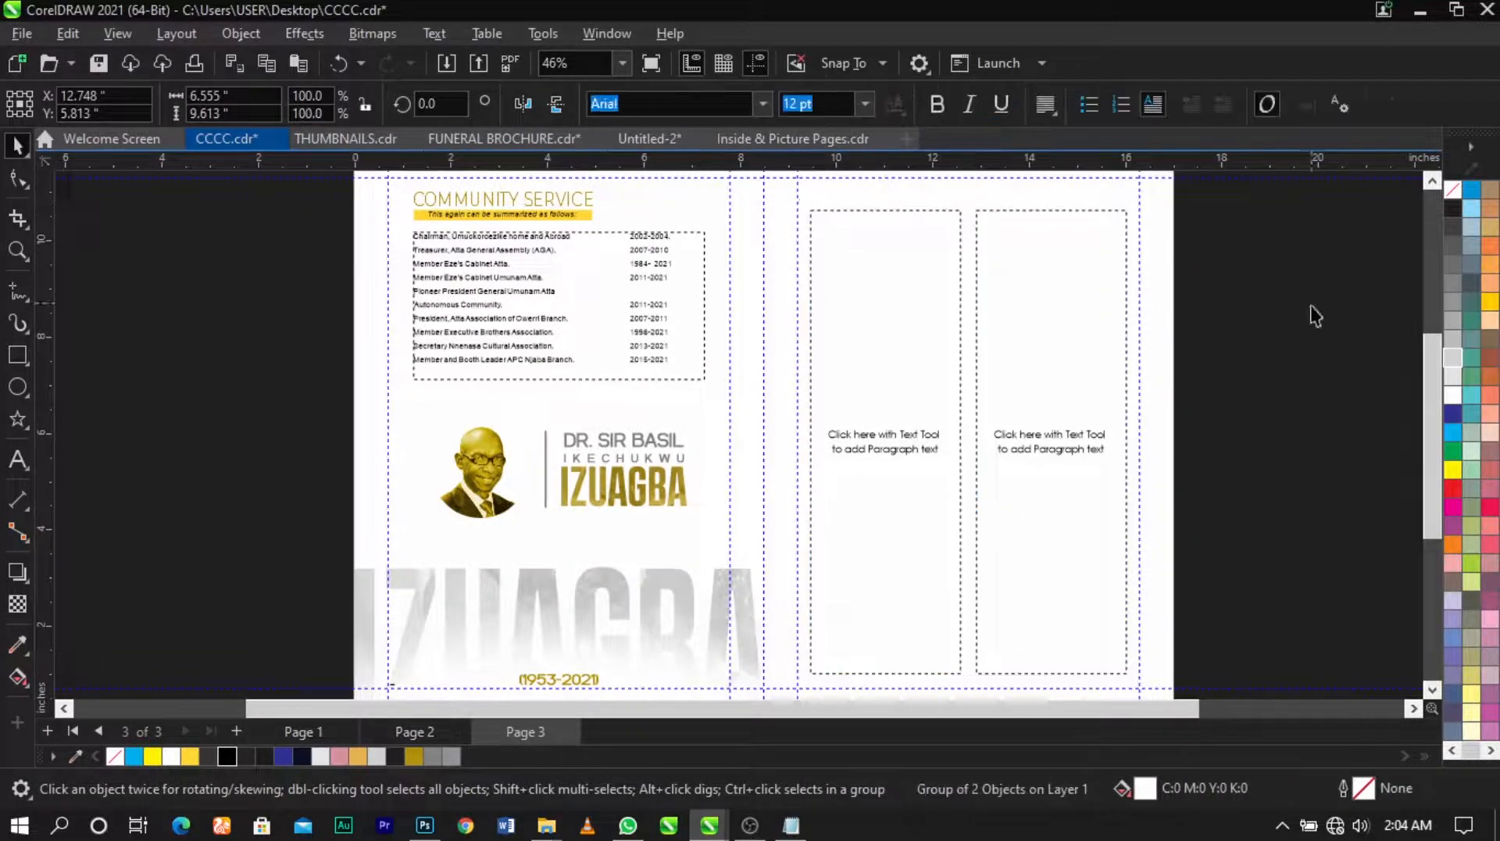
Step: Stretch both empty column frames up to the top margin
{"action": "scroll", "coordinate": [857, 323], "scroll_direction": "down", "scroll_amount": 3}
{"action": "key", "text": "z"}
{"action": "left_click_drag", "start_coordinate": [753, 197], "coordinate": [1082, 599]}
{"action": "key", "text": "space"}
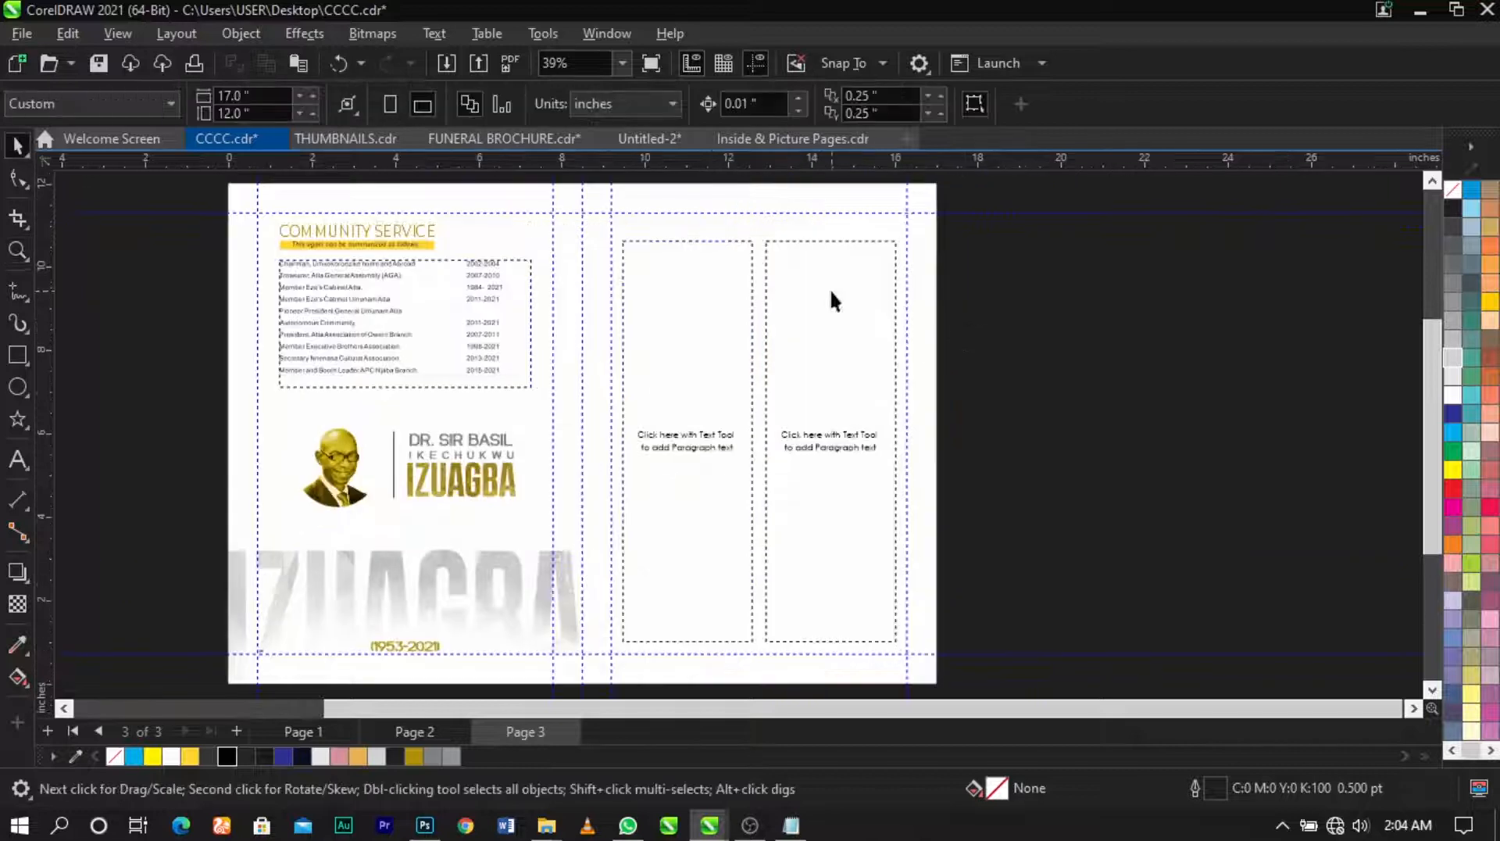
{"action": "left_click", "coordinate": [830, 288]}
{"action": "left_click", "coordinate": [705, 272], "text": "shift"}
{"action": "scroll", "coordinate": [743, 200], "scroll_direction": "up", "scroll_amount": 6}
{"action": "left_click_drag", "start_coordinate": [786, 265], "coordinate": [786, 236]}
{"action": "scroll", "coordinate": [786, 236], "scroll_direction": "down", "scroll_amount": 4}
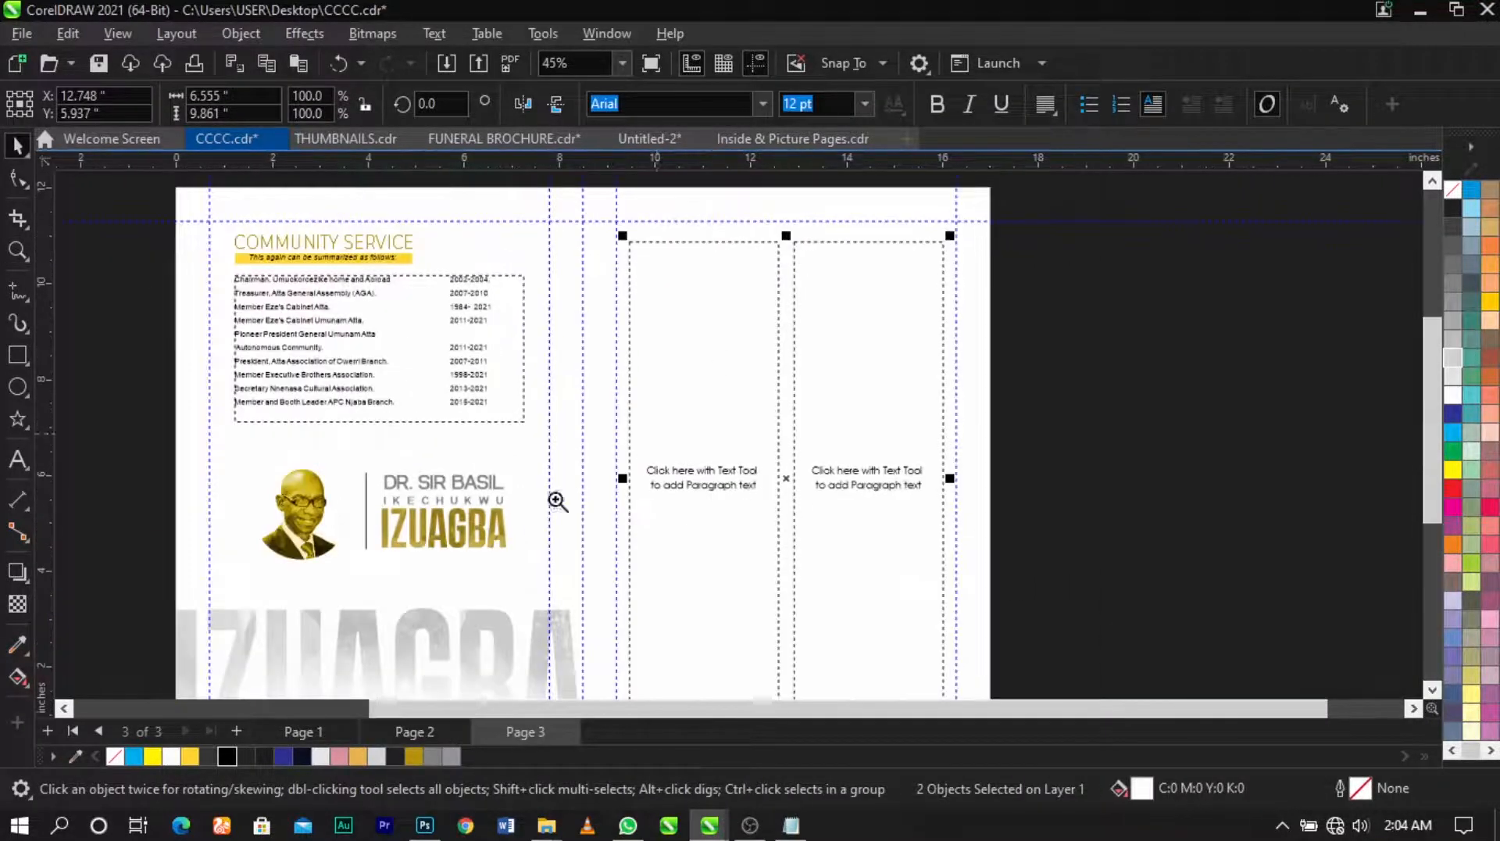
Step: Check the frames' bottom edges against the right panel, then bring up the Notepad text
{"action": "key", "text": "z"}
{"action": "left_click_drag", "start_coordinate": [539, 494], "coordinate": [914, 739]}
{"action": "left_click_drag", "start_coordinate": [820, 683], "coordinate": [820, 683]}
{"action": "key", "text": "space"}
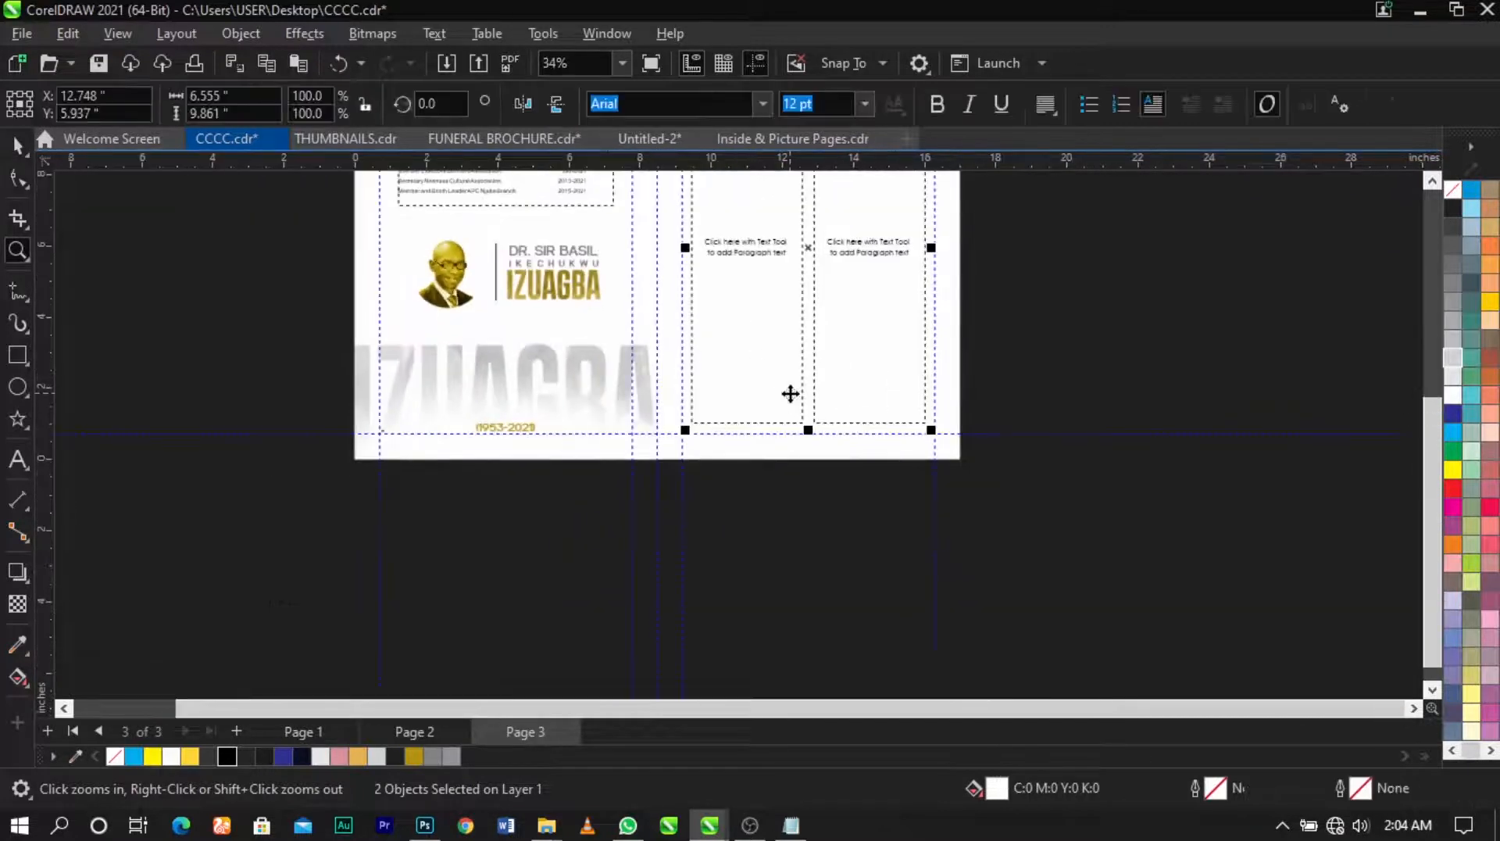
{"action": "left_click", "coordinate": [1104, 434], "text": "shift"}
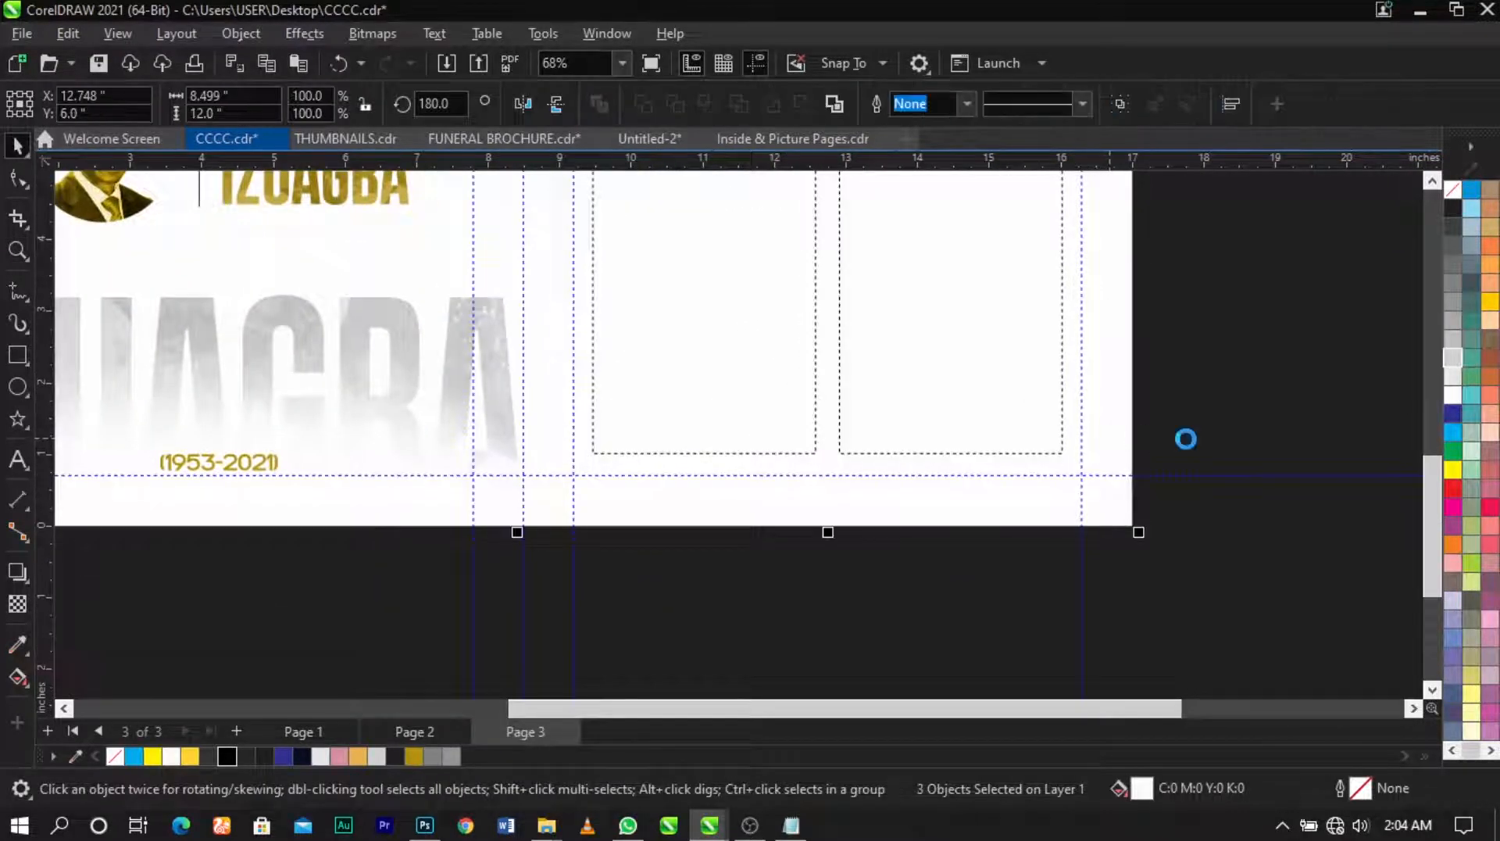
{"action": "key", "text": "shift+F4"}
{"action": "key", "text": "z"}
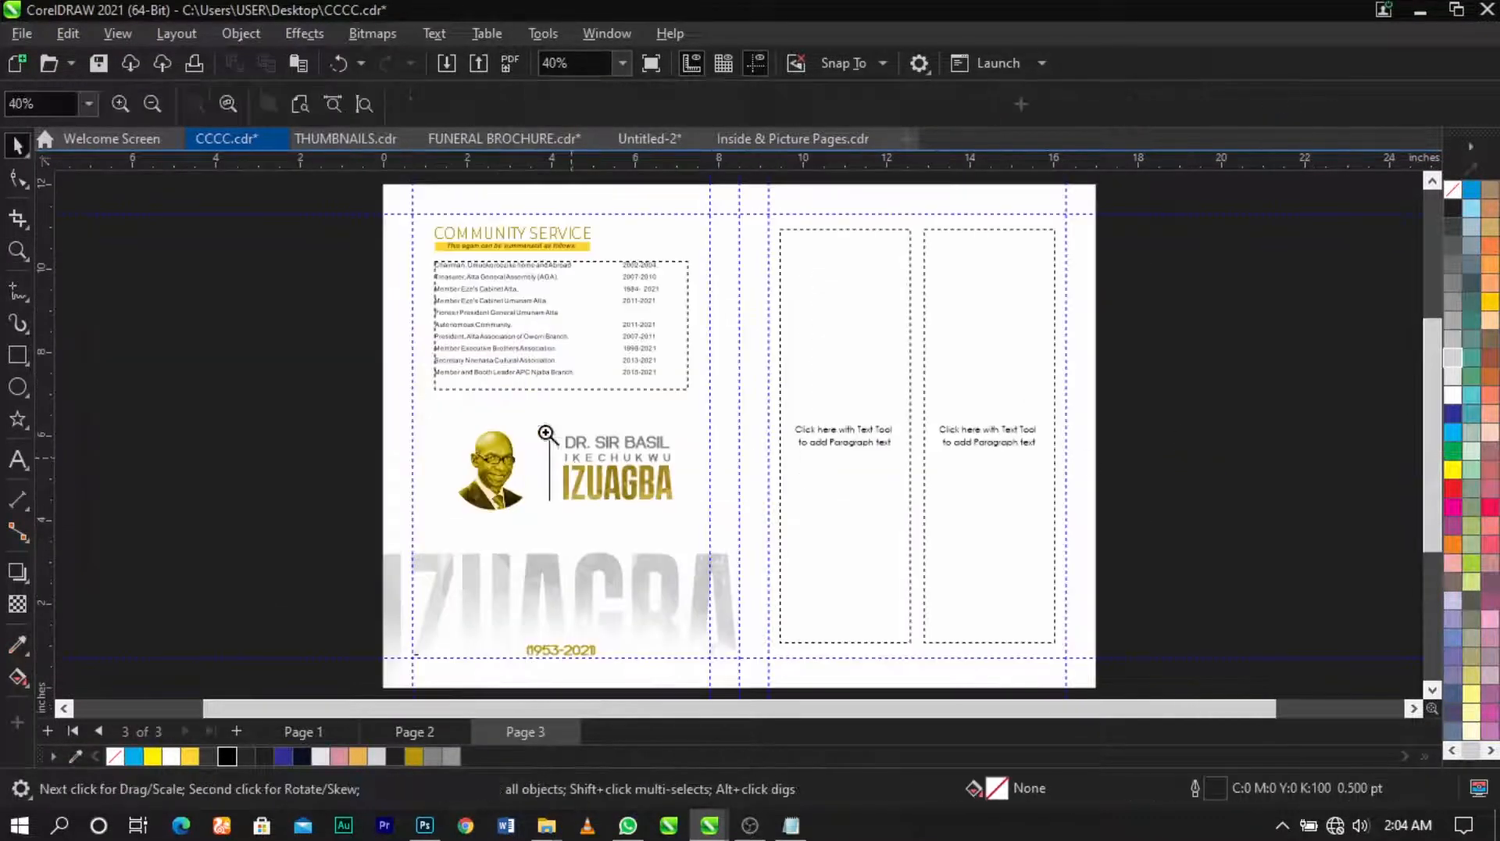
{"action": "left_click_drag", "start_coordinate": [1124, 655], "coordinate": [1193, 676]}
{"action": "left_click", "coordinate": [779, 508]}
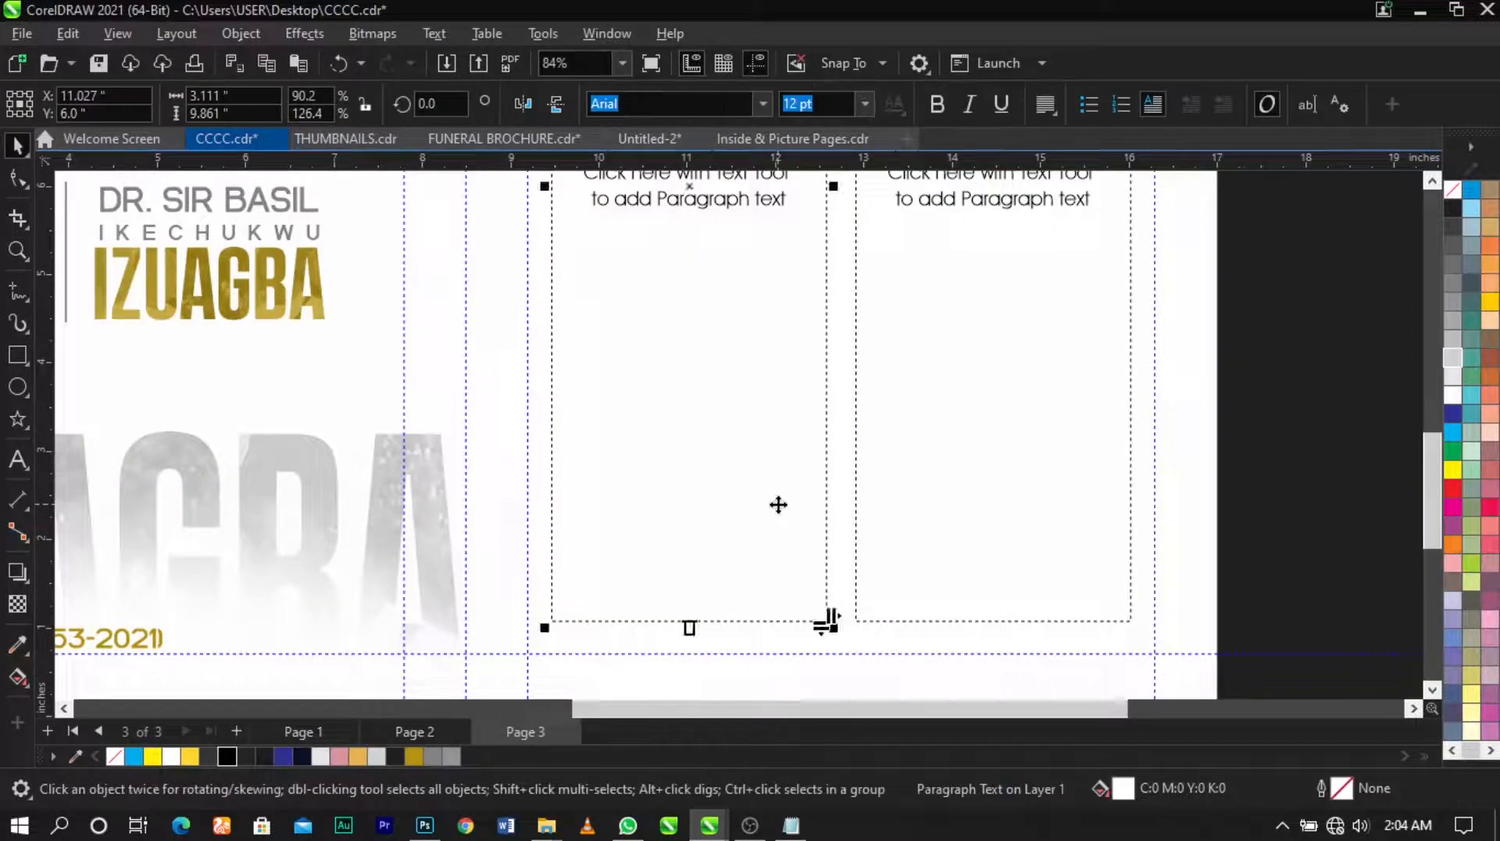
{"action": "scroll", "coordinate": [779, 508], "scroll_direction": "down", "scroll_amount": 4}
{"action": "scroll", "coordinate": [764, 308], "scroll_direction": "up", "scroll_amount": 1}
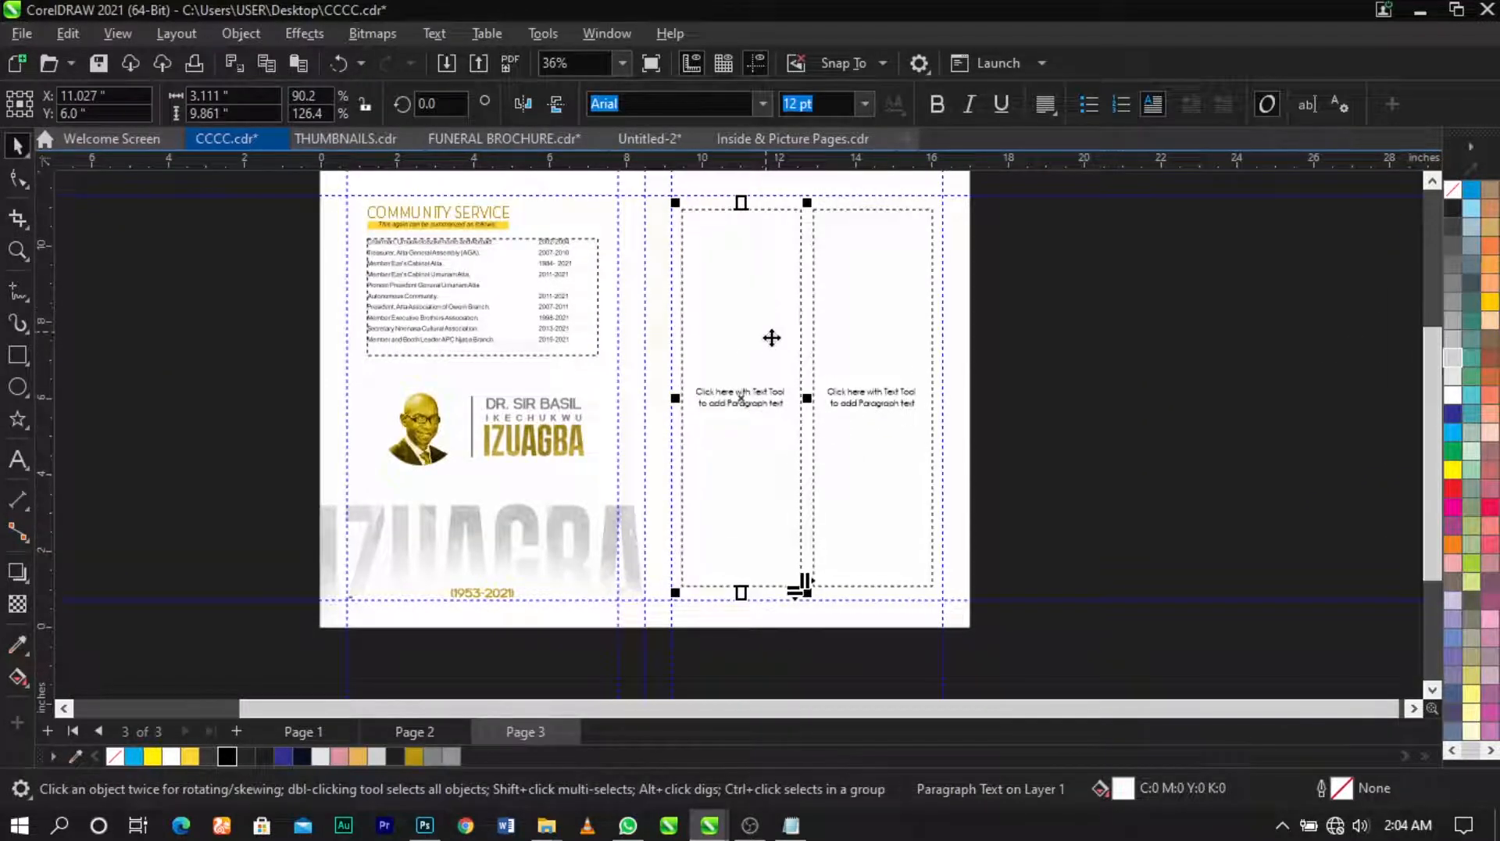
{"action": "left_click", "coordinate": [804, 833]}
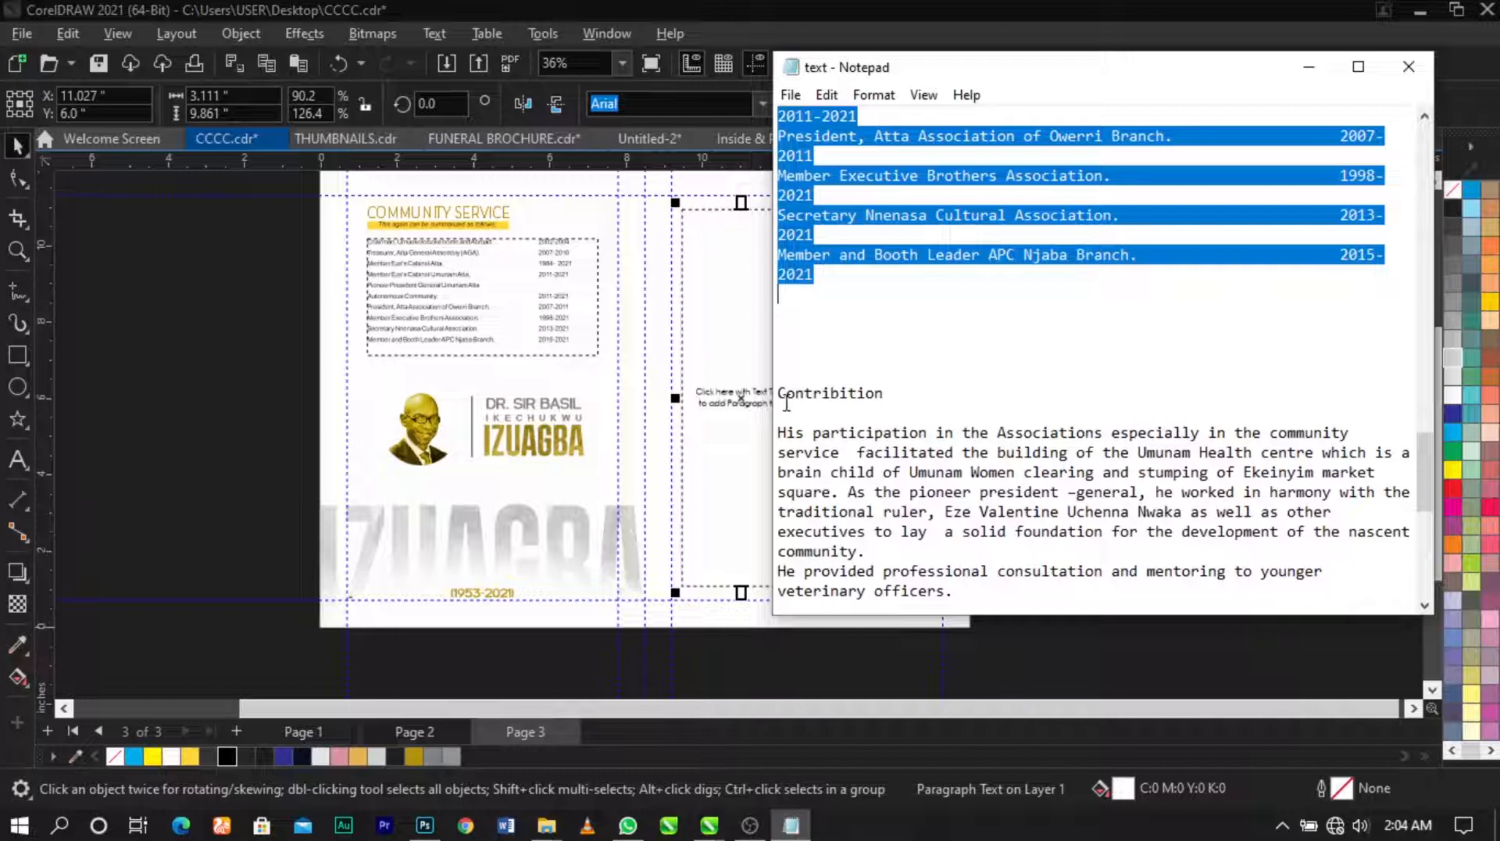
Step: Copy the Notepad passage from 'Contribition' to 'word of God.' and open the left frame for editing
{"action": "left_click_drag", "start_coordinate": [781, 394], "coordinate": [1083, 630]}
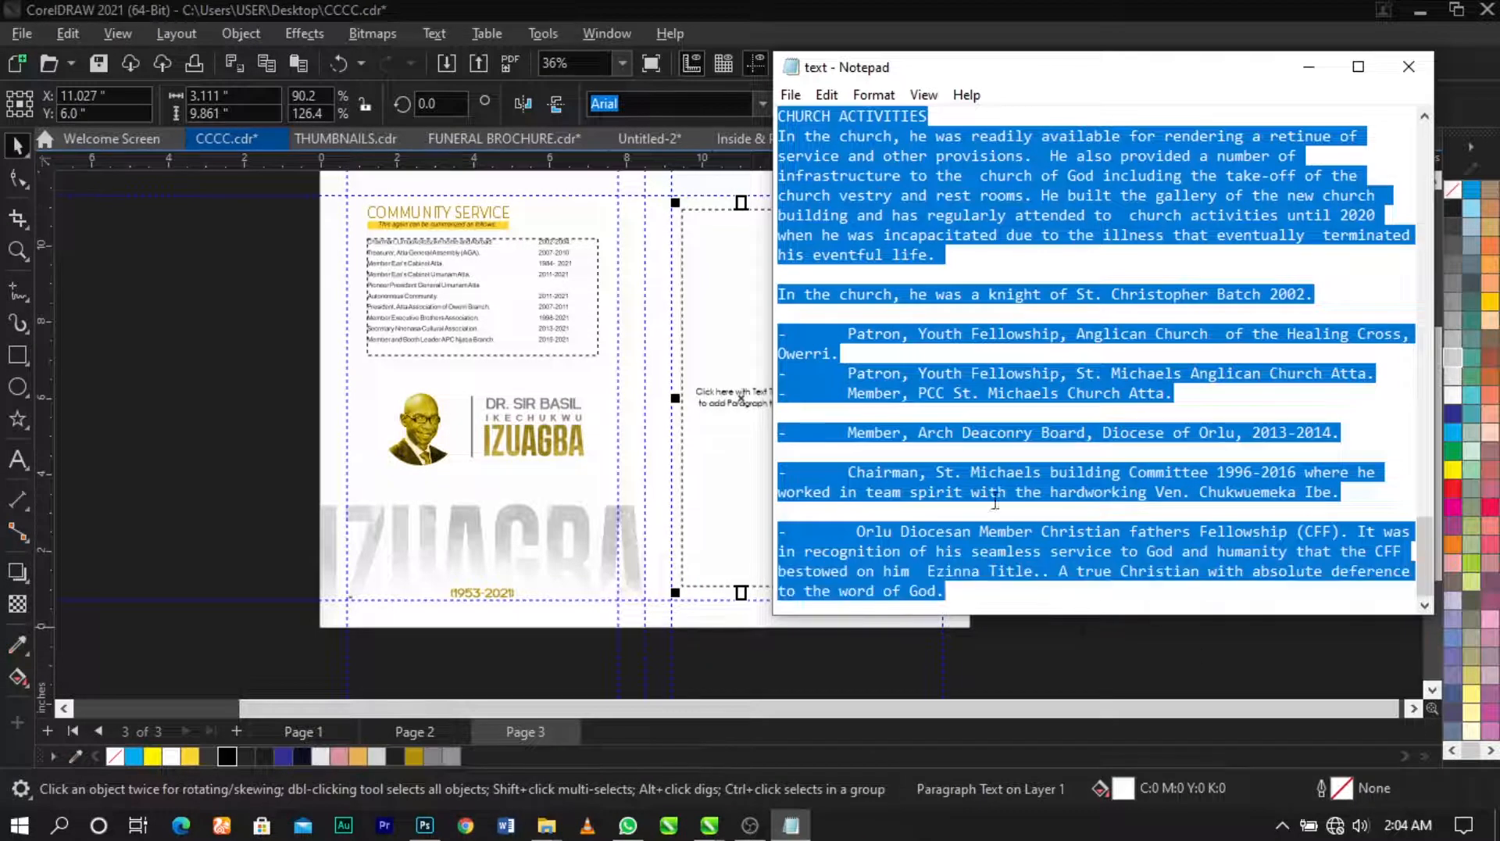
{"action": "double_click", "coordinate": [708, 297]}
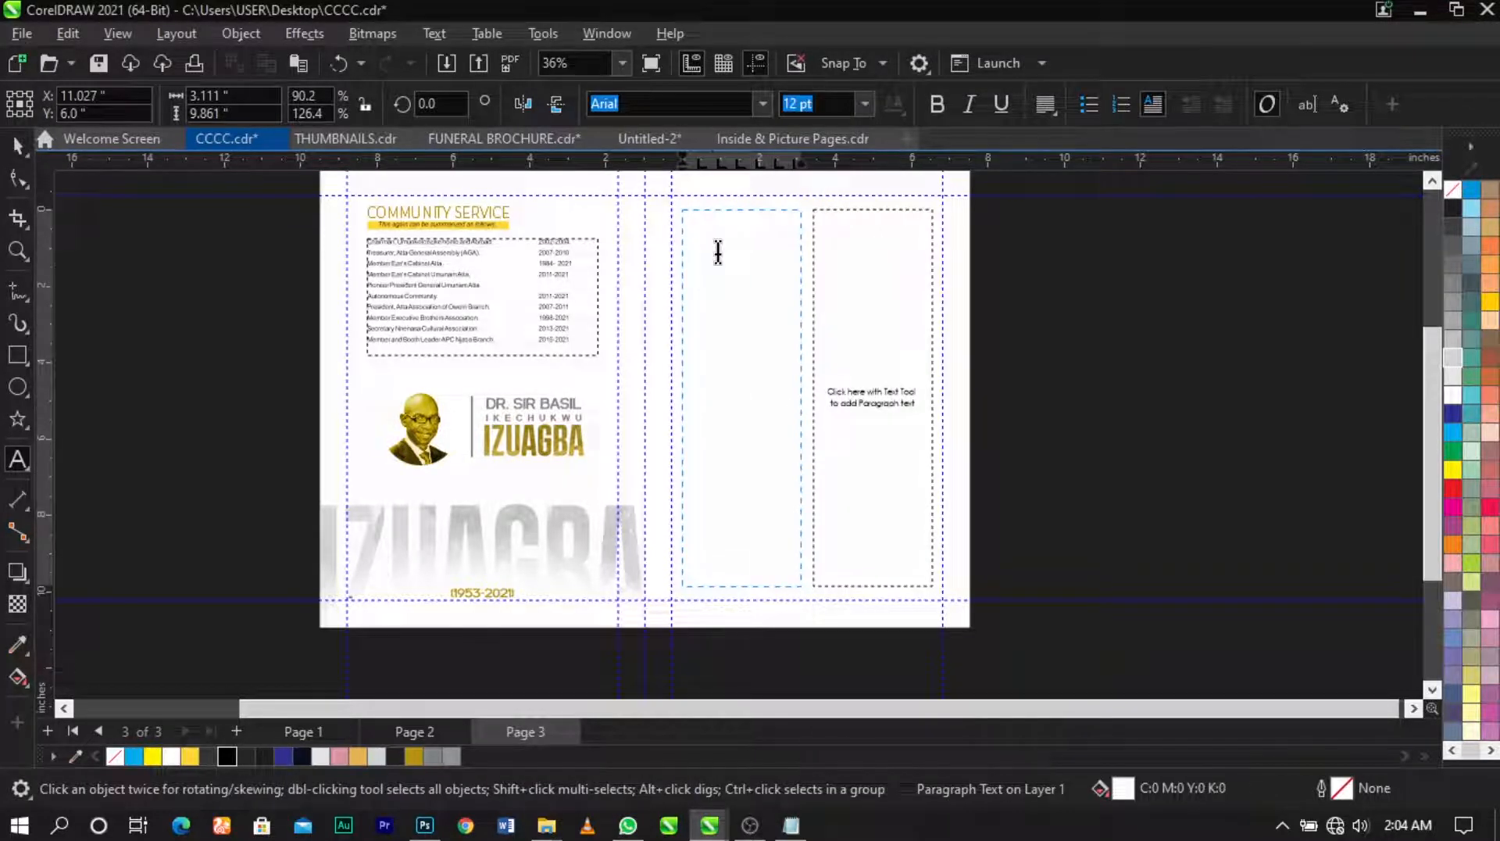
Step: Paste the copied Contribution and Church Activities text into the middle column frame on page 3
{"action": "key", "text": "ctrl+v"}
{"action": "key", "text": "Escape"}
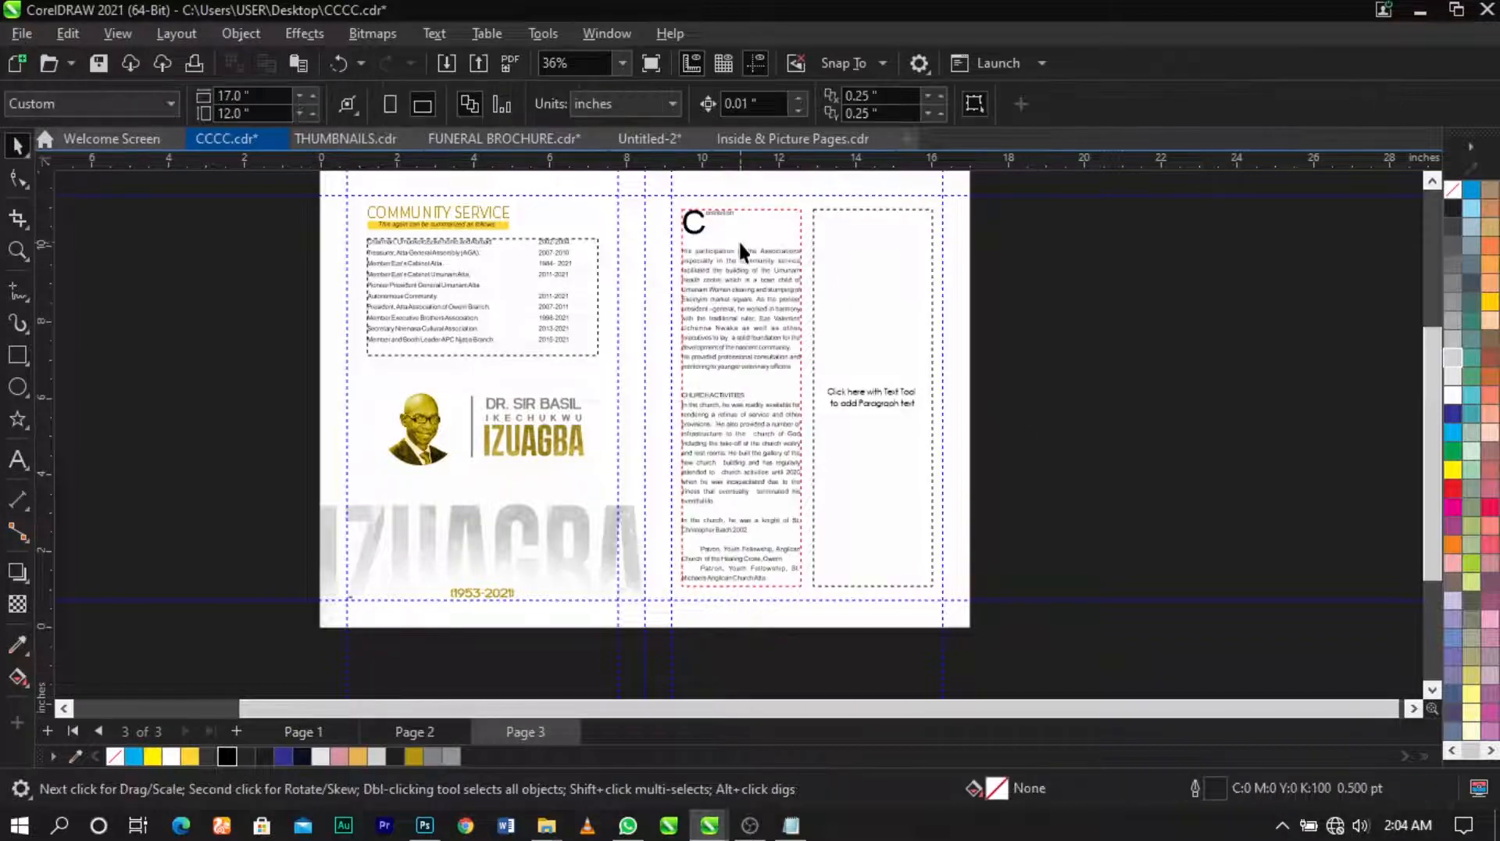
{"action": "left_click", "coordinate": [902, 330]}
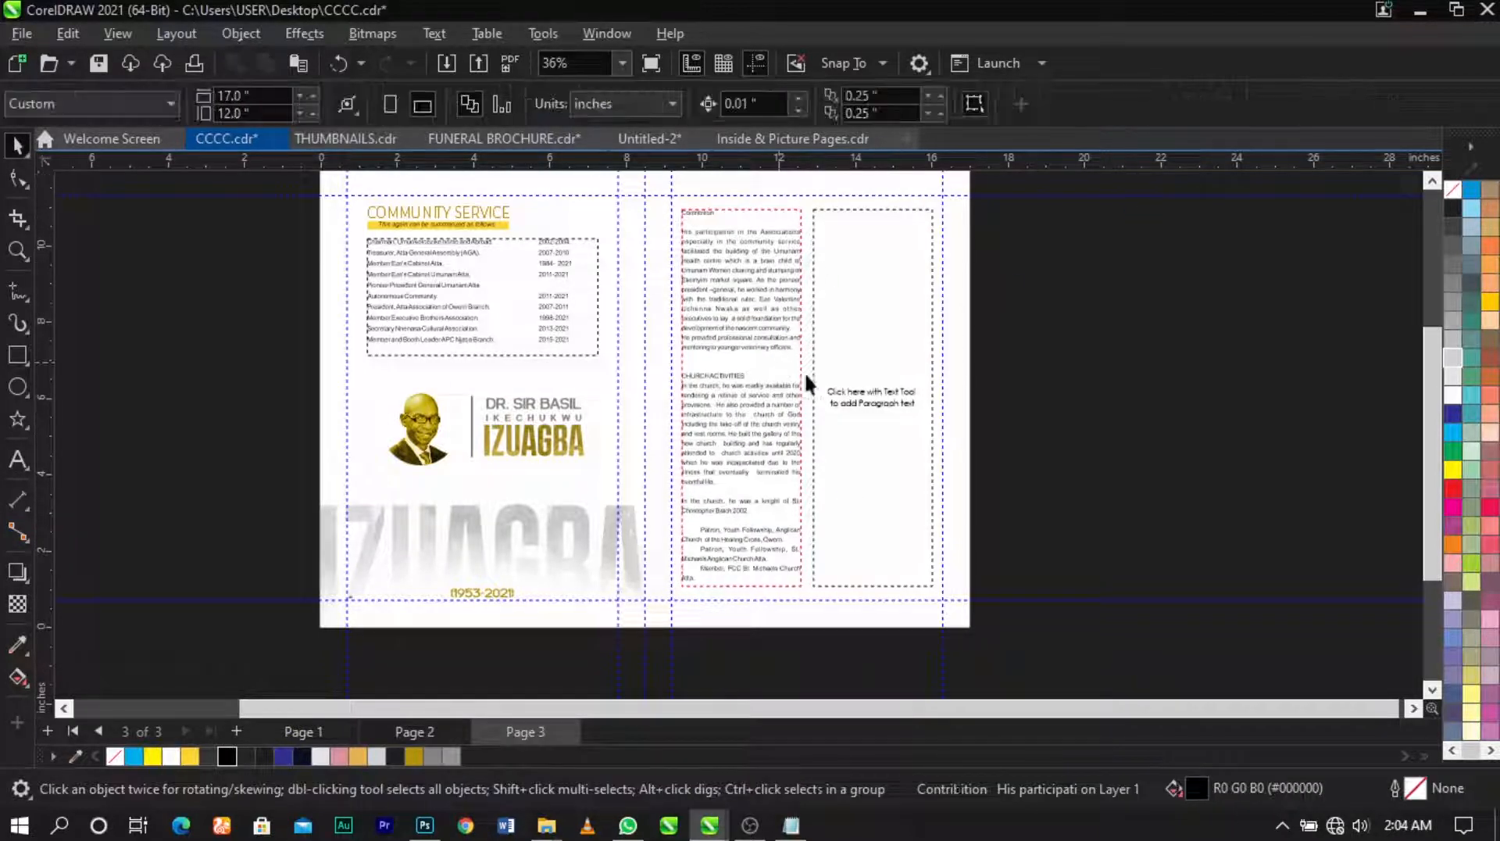
{"action": "left_click", "coordinate": [744, 484]}
{"action": "left_click", "coordinate": [913, 484]}
{"action": "left_click", "coordinate": [775, 478]}
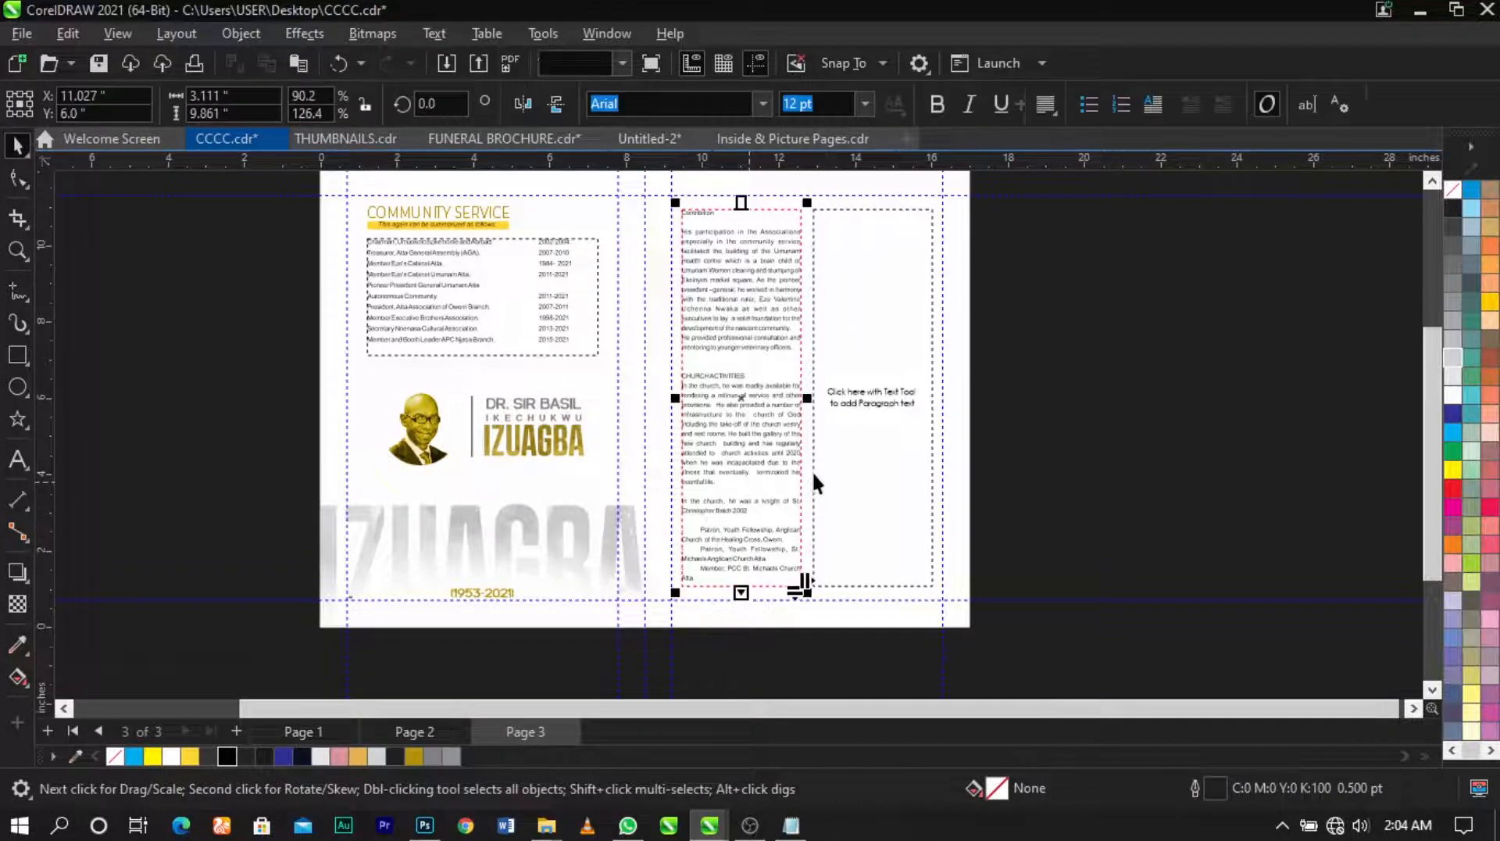
{"action": "scroll", "coordinate": [776, 539], "scroll_direction": "up", "scroll_amount": 2}
{"action": "scroll", "coordinate": [786, 378], "scroll_direction": "down", "scroll_amount": 2}
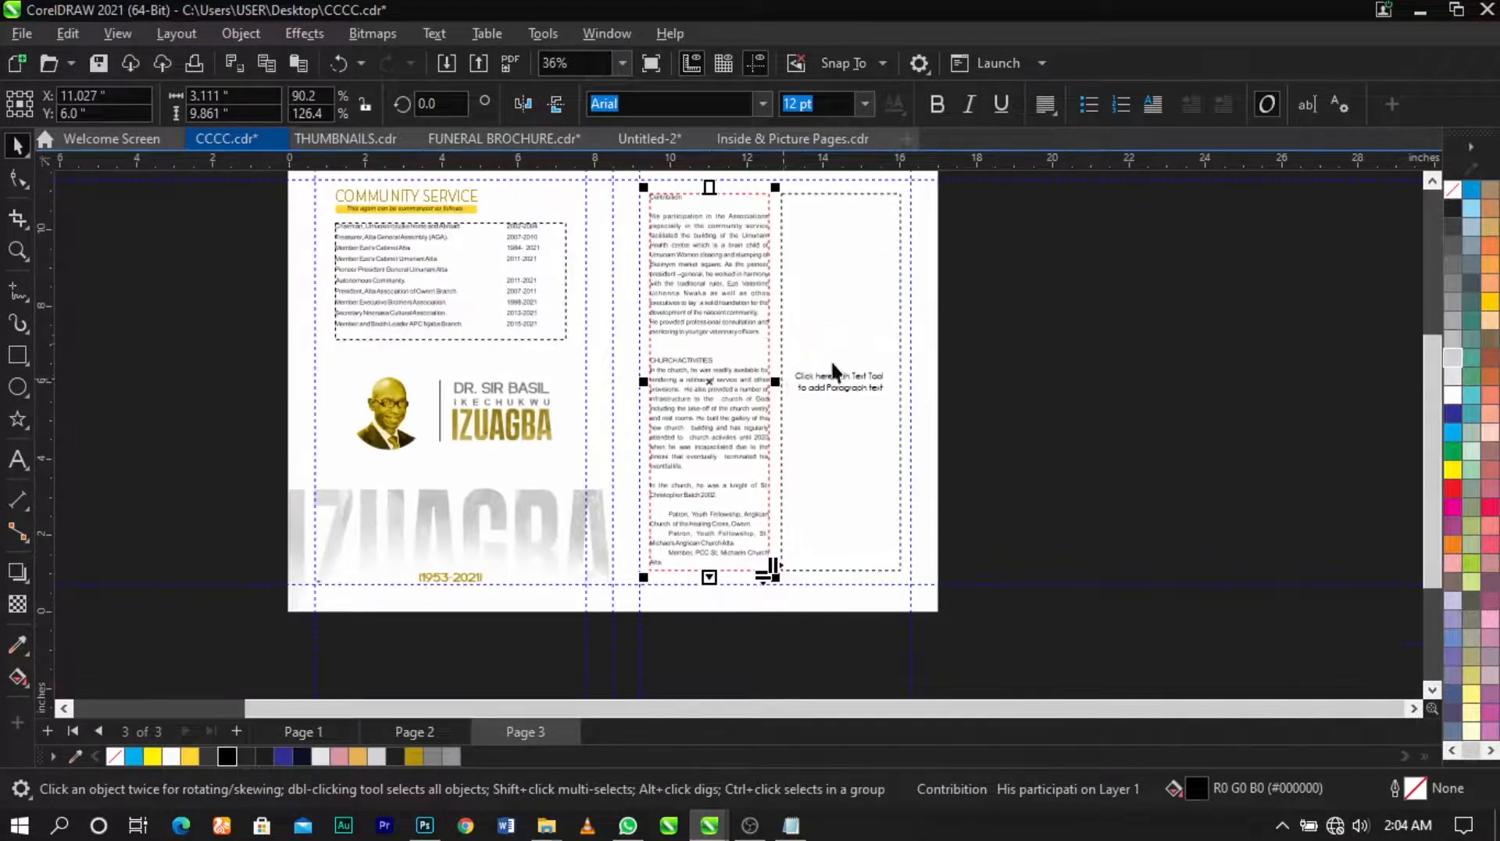
Step: Compare the filled column with the empty right frame, then zoom out to the whole page
{"action": "left_click", "coordinate": [845, 331]}
{"action": "scroll", "coordinate": [792, 341], "scroll_direction": "up", "scroll_amount": 1}
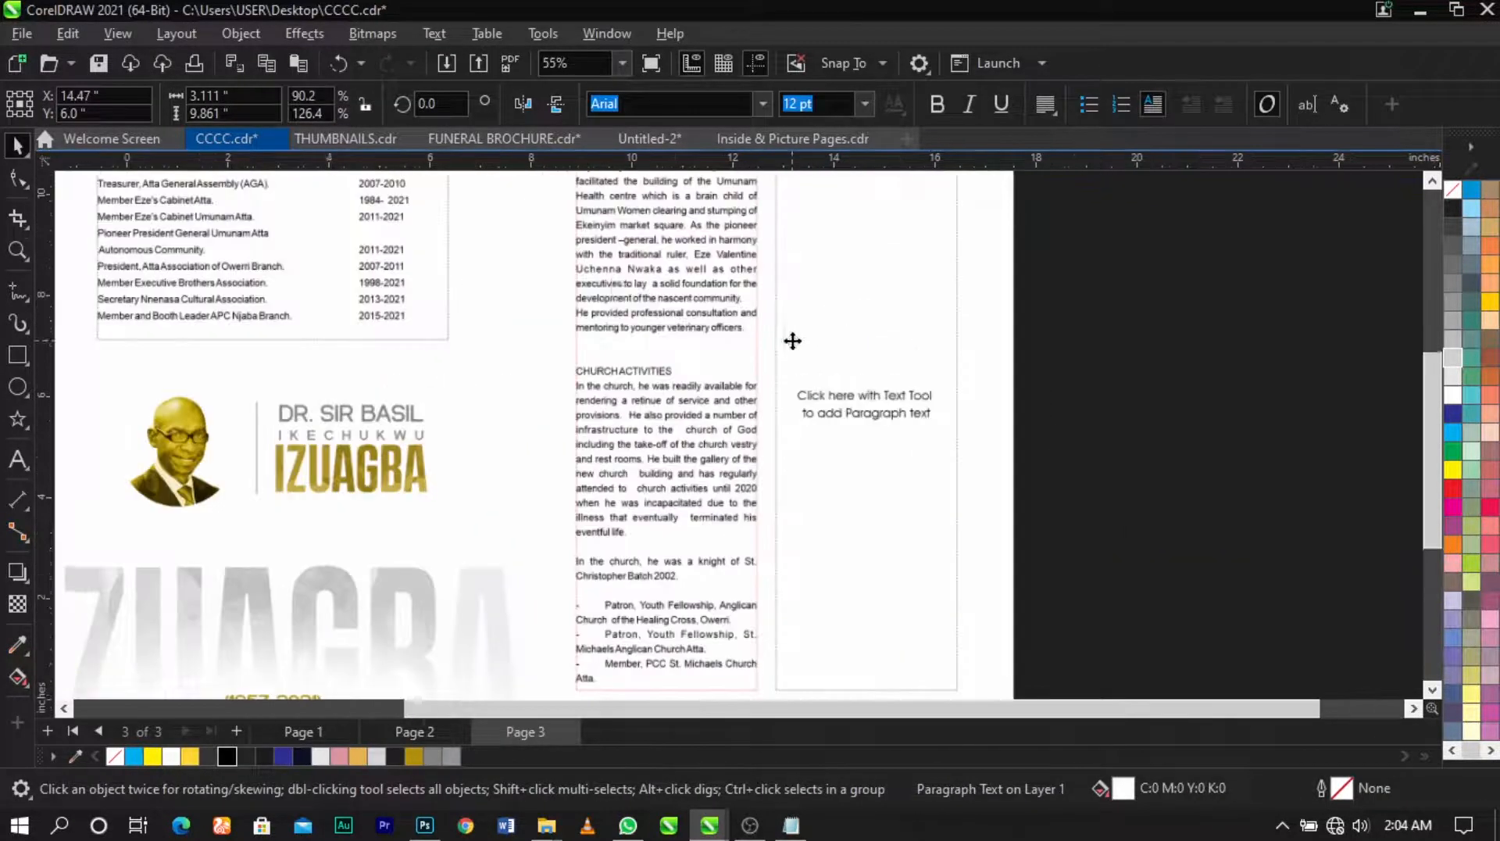
{"action": "left_click", "coordinate": [650, 273]}
{"action": "scroll", "coordinate": [660, 277], "scroll_direction": "down", "scroll_amount": 2}
{"action": "left_click", "coordinate": [812, 280]}
{"action": "left_click", "coordinate": [926, 315]}
{"action": "left_click", "coordinate": [664, 287]}
{"action": "scroll", "coordinate": [758, 306], "scroll_direction": "up", "scroll_amount": 1}
{"action": "scroll", "coordinate": [758, 307], "scroll_direction": "down", "scroll_amount": 1}
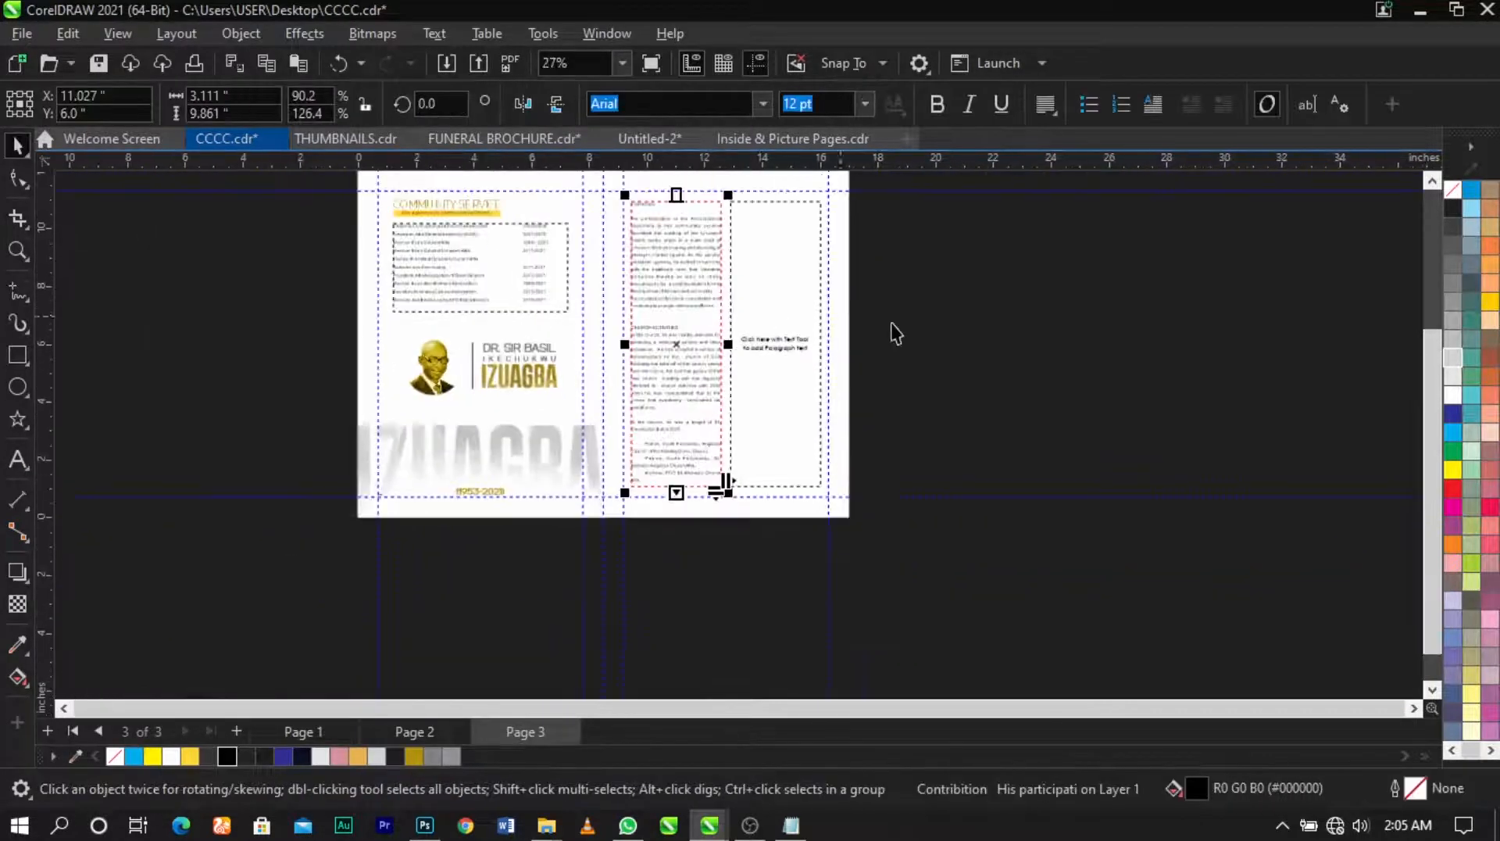
{"action": "key", "text": "z"}
{"action": "left_click_drag", "start_coordinate": [549, 535], "coordinate": [967, 202]}
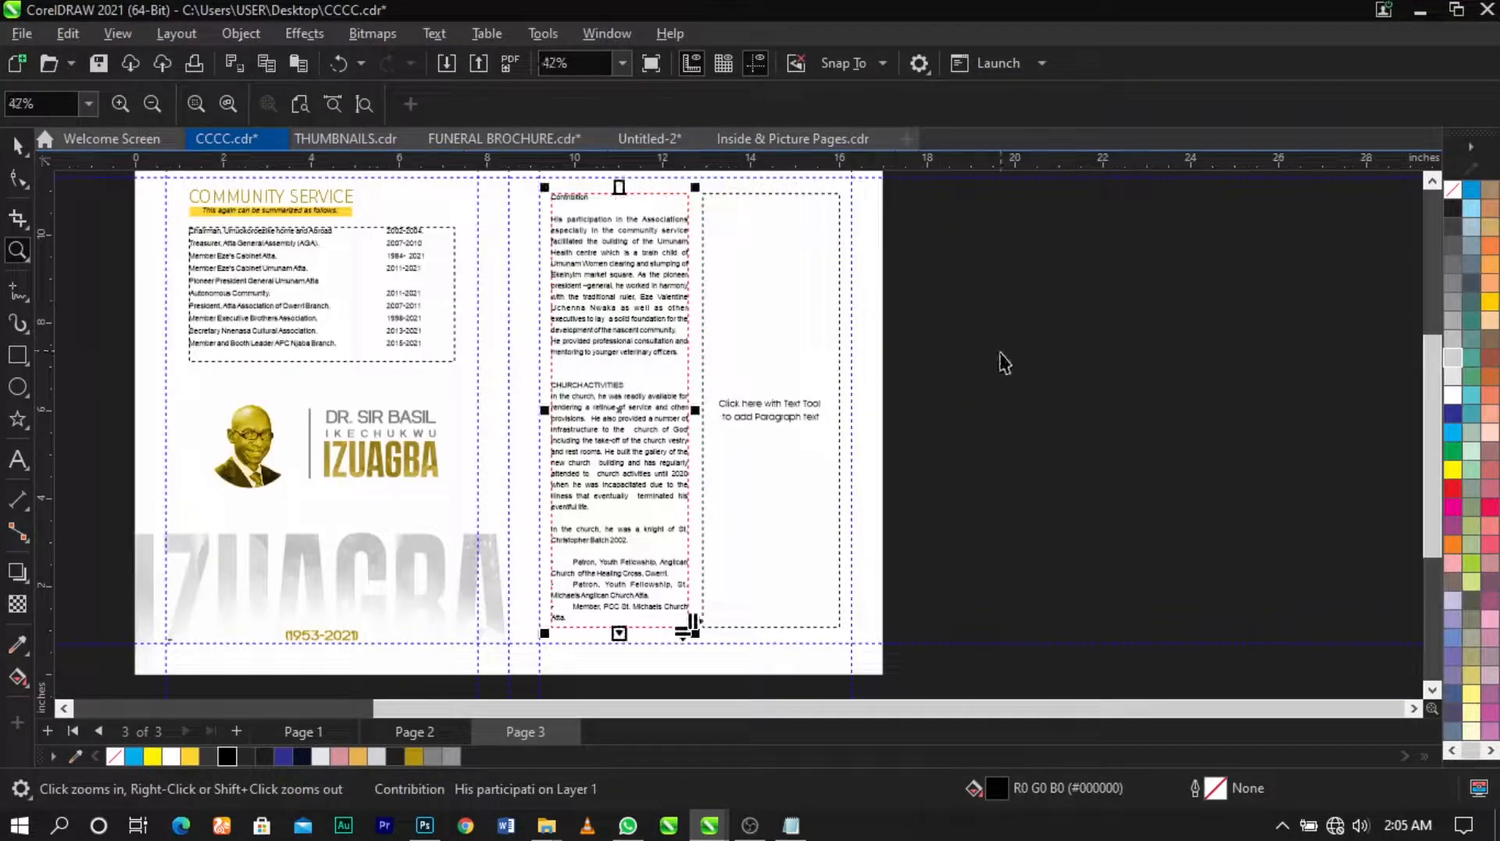
{"action": "left_click", "coordinate": [1000, 356]}
{"action": "scroll", "coordinate": [750, 410], "scroll_direction": "down", "scroll_amount": 1}
{"action": "key", "text": "F2"}
{"action": "left_click_drag", "start_coordinate": [549, 211], "coordinate": [946, 628]}
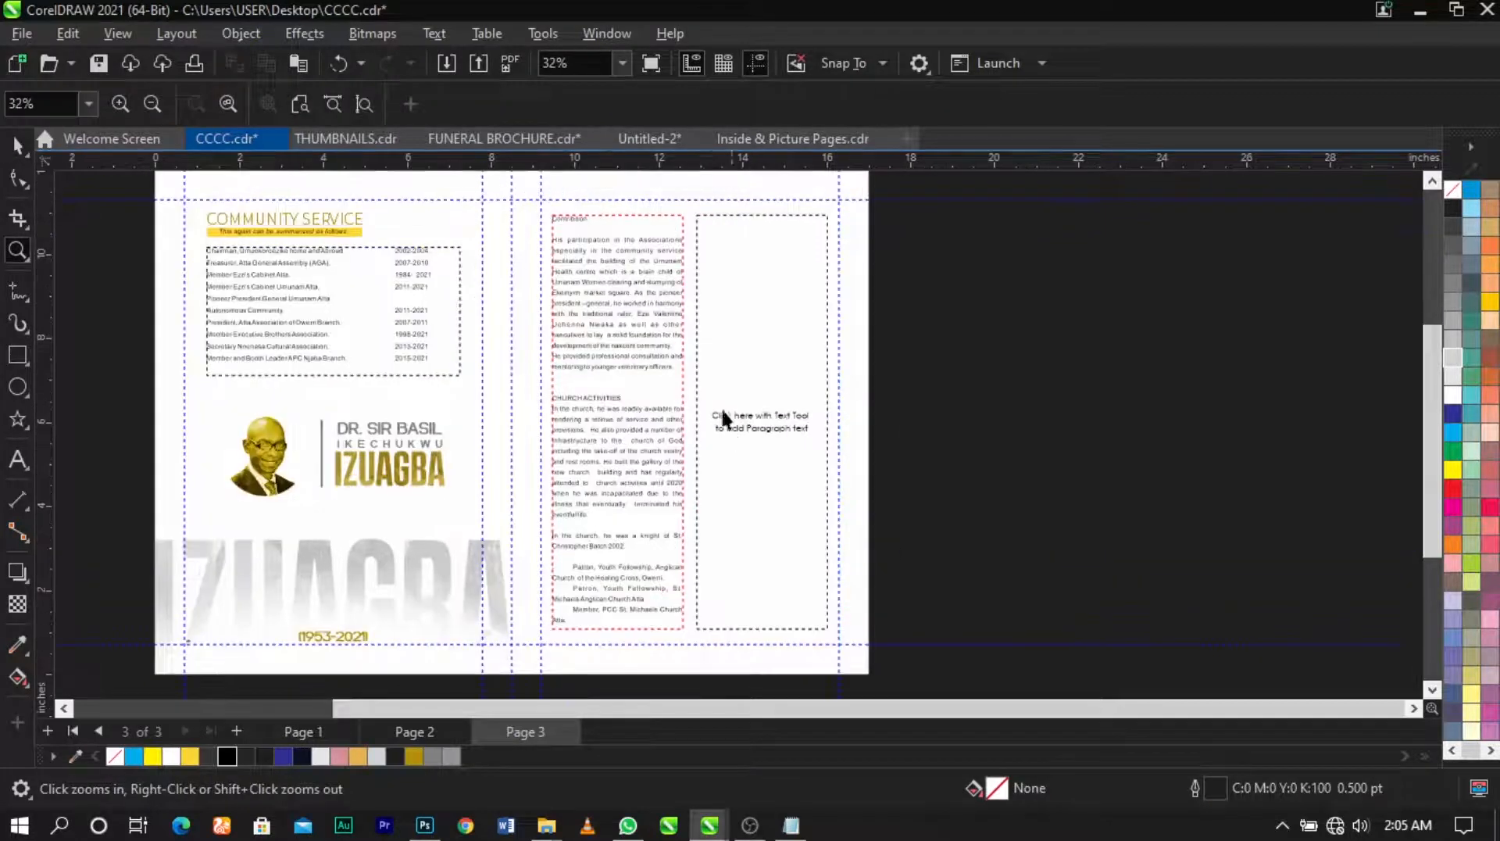
Step: Select the filled text frame and the empty right frame in turn to check them
{"action": "left_click", "coordinate": [679, 361]}
{"action": "left_click", "coordinate": [729, 362]}
{"action": "key", "text": "Escape"}
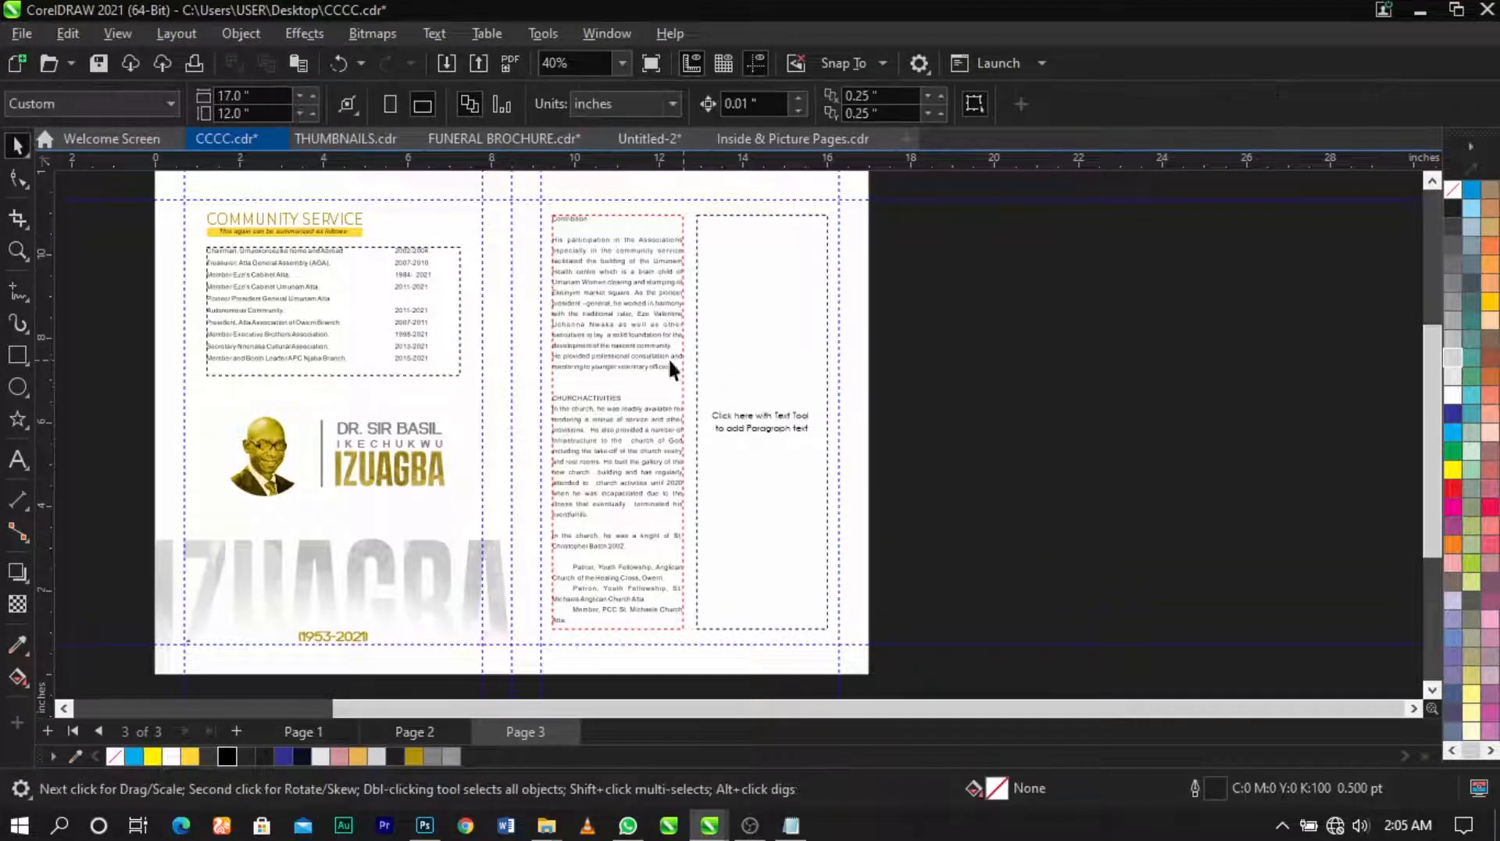
{"action": "left_click", "coordinate": [586, 348]}
{"action": "left_click", "coordinate": [586, 349]}
{"action": "left_click", "coordinate": [715, 336]}
{"action": "left_click", "coordinate": [667, 378]}
{"action": "left_click", "coordinate": [664, 409]}
{"action": "left_click", "coordinate": [1048, 440]}
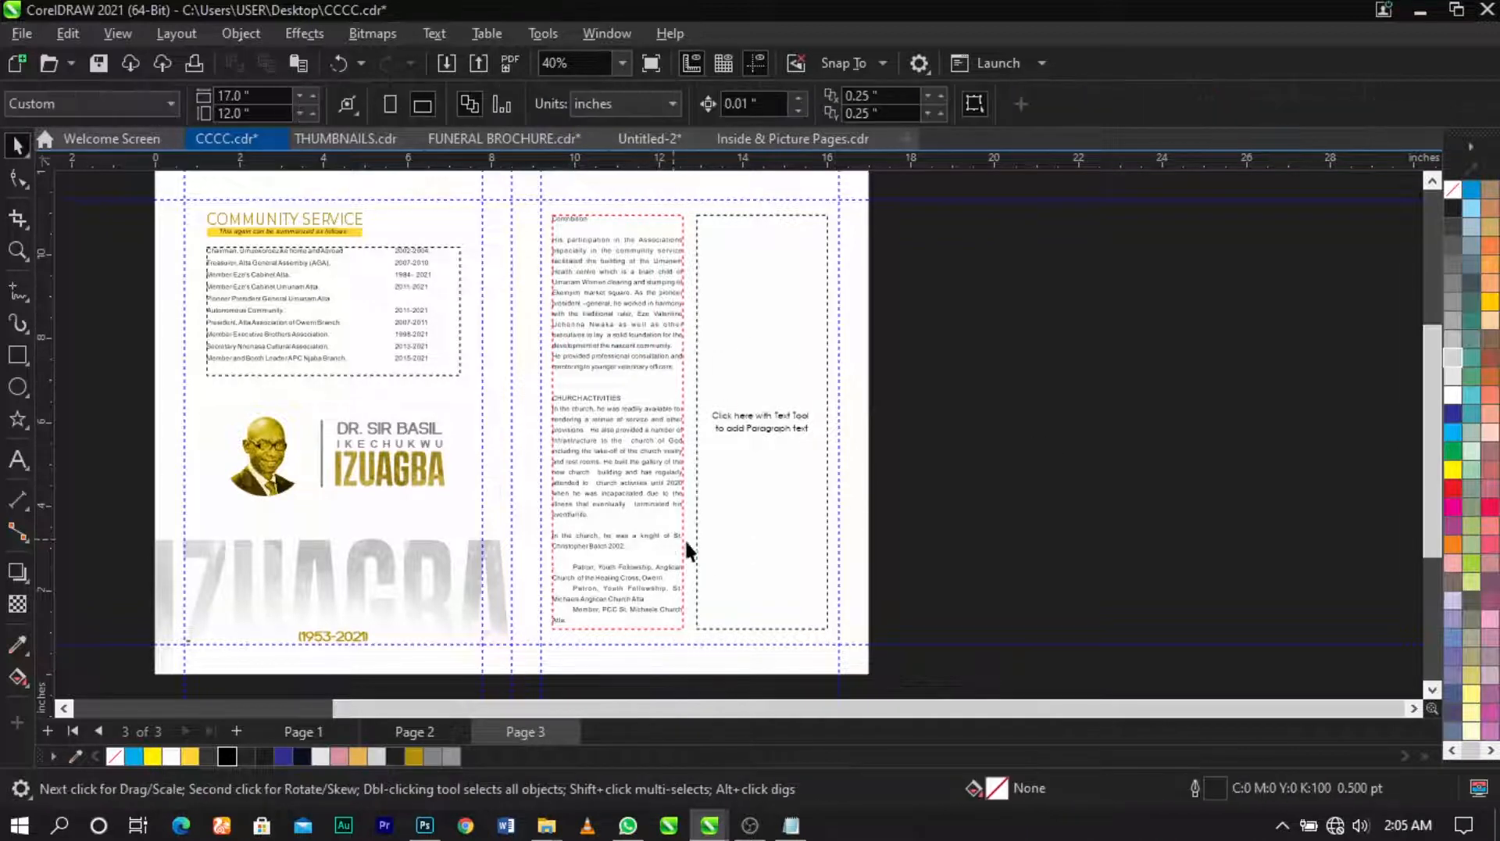
{"action": "left_click", "coordinate": [653, 593]}
{"action": "scroll", "coordinate": [625, 651], "scroll_direction": "up", "scroll_amount": 2}
{"action": "left_click", "coordinate": [625, 509]}
{"action": "left_click", "coordinate": [625, 509]}
Step: Scroll up and down the page to review the pasted Contribution text
{"action": "scroll", "coordinate": [610, 642], "scroll_direction": "up", "scroll_amount": 3}
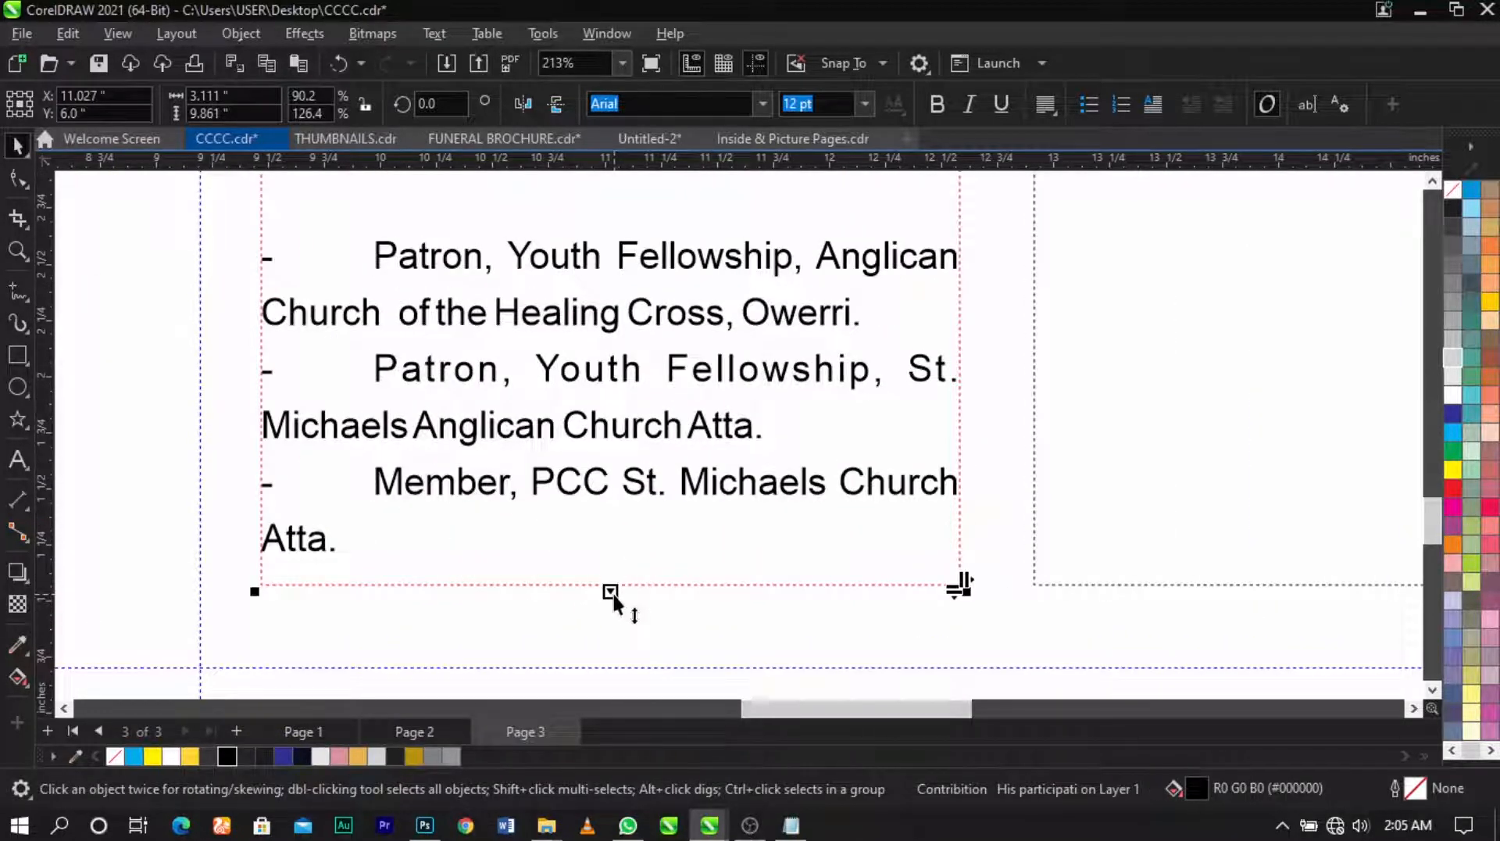
{"action": "scroll", "coordinate": [610, 595], "scroll_direction": "down", "scroll_amount": 2}
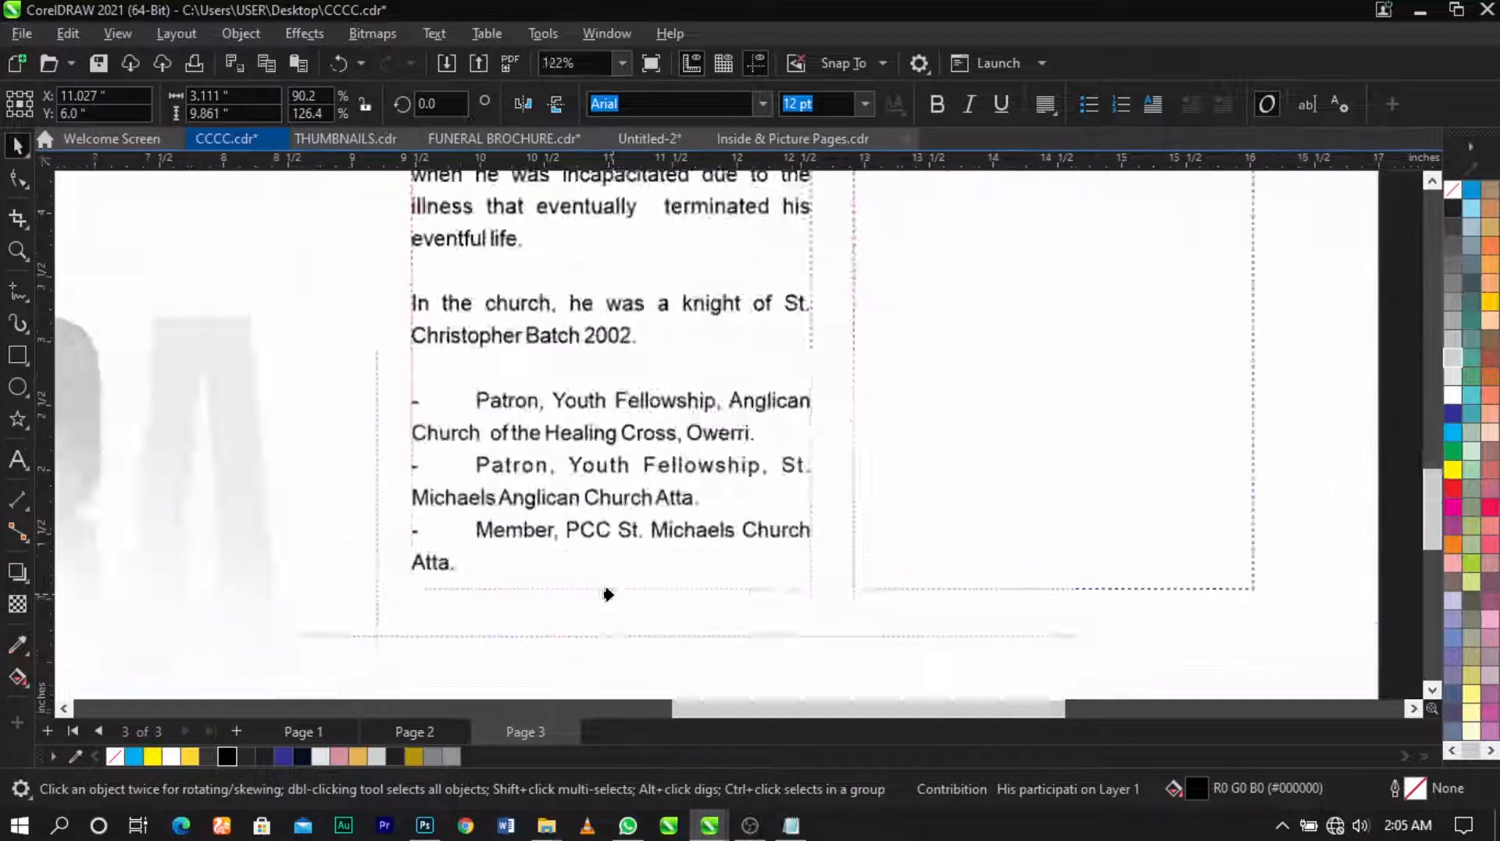
{"action": "scroll", "coordinate": [609, 594], "scroll_direction": "down", "scroll_amount": 2}
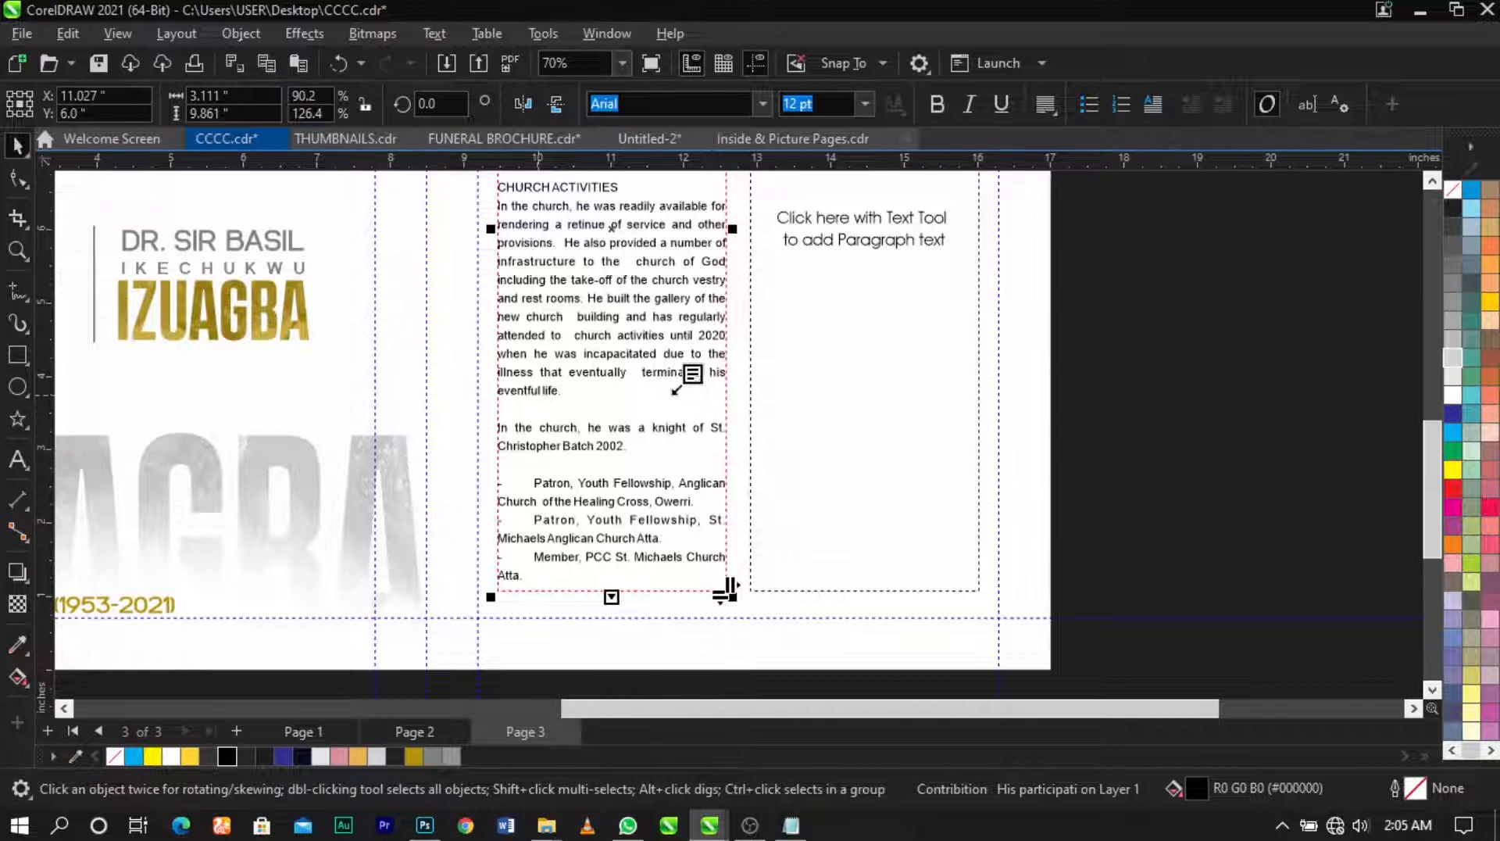
{"action": "scroll", "coordinate": [883, 400], "scroll_direction": "down", "scroll_amount": 1}
{"action": "scroll", "coordinate": [884, 400], "scroll_direction": "down", "scroll_amount": 1}
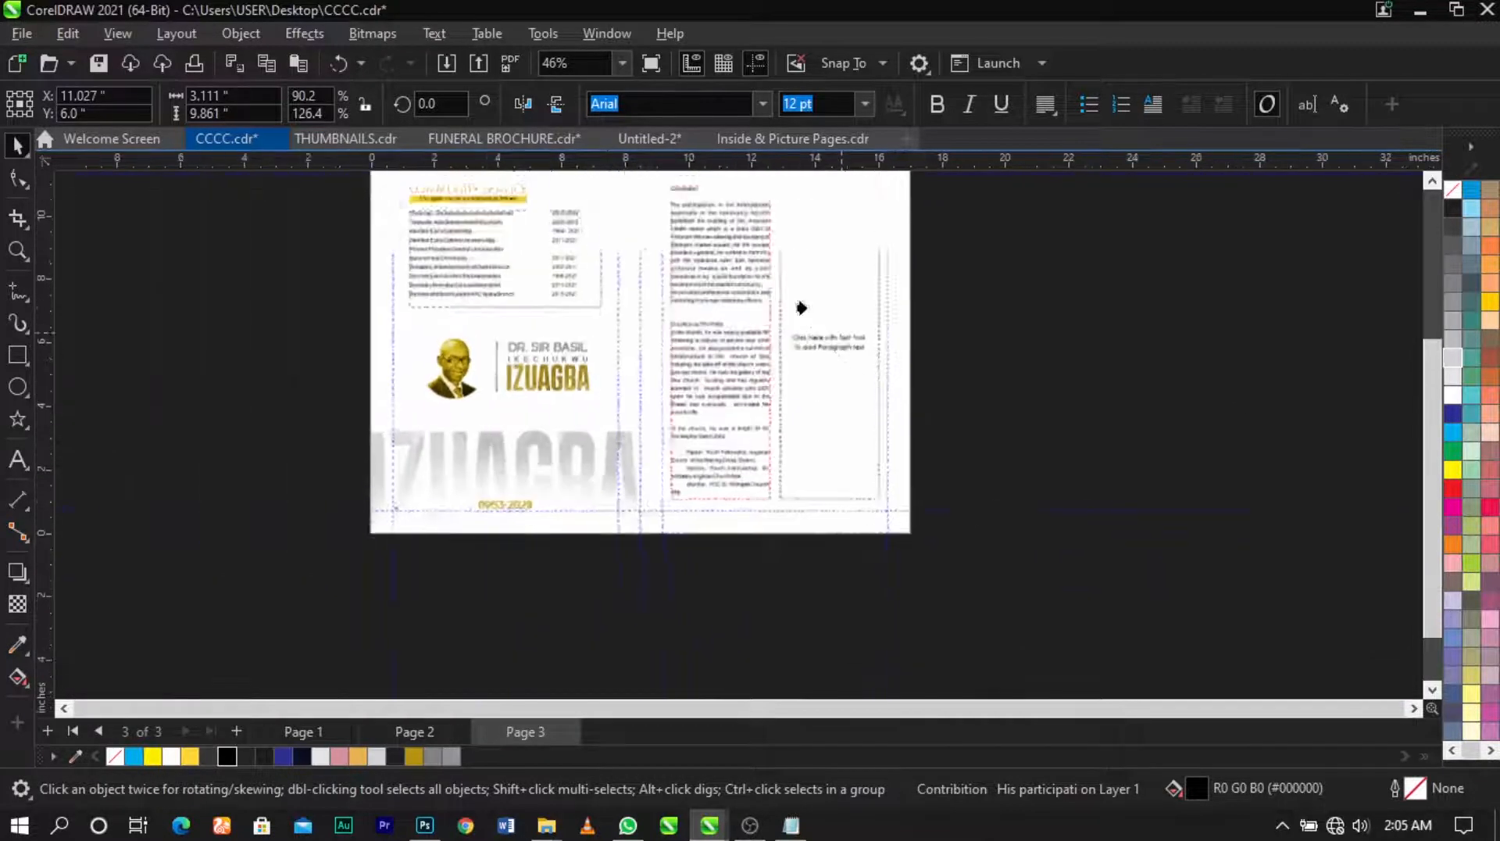
{"action": "scroll", "coordinate": [785, 231], "scroll_direction": "down", "scroll_amount": 1}
{"action": "scroll", "coordinate": [787, 225], "scroll_direction": "up", "scroll_amount": 1}
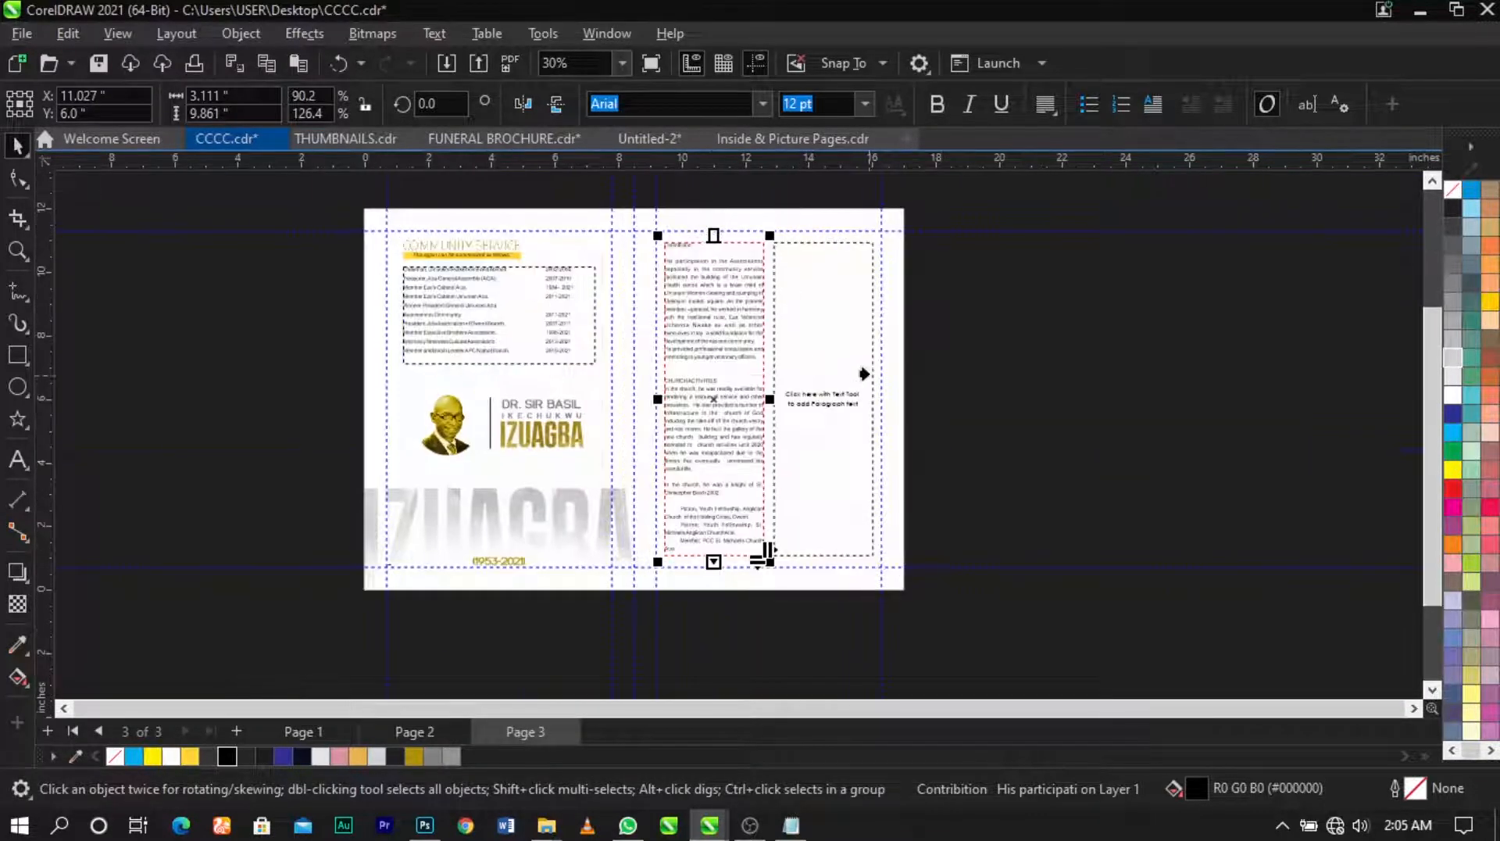
{"action": "scroll", "coordinate": [864, 375], "scroll_direction": "up", "scroll_amount": 1}
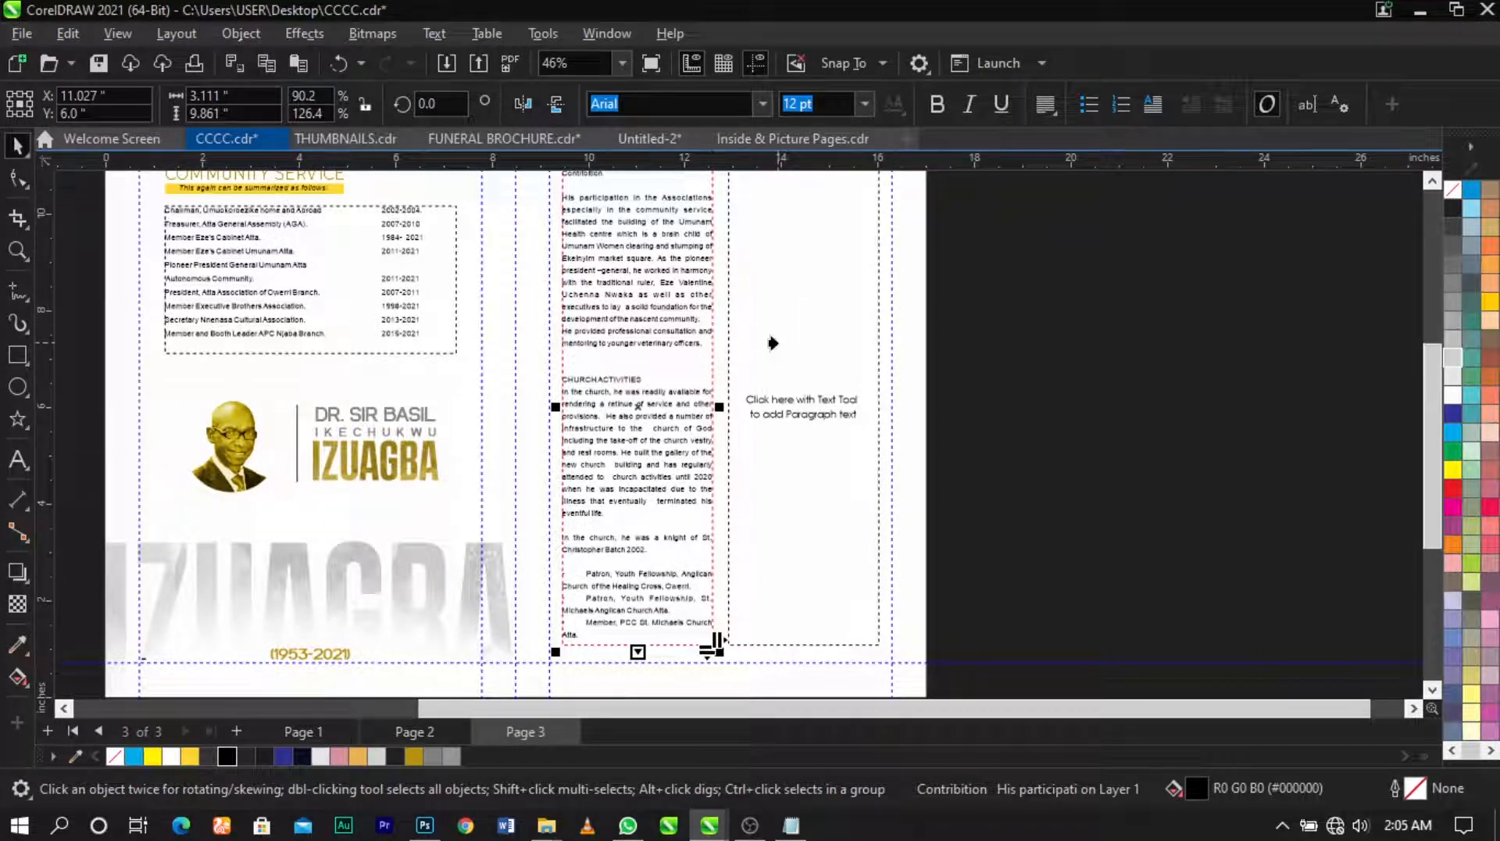
{"action": "scroll", "coordinate": [758, 342], "scroll_direction": "down", "scroll_amount": 1}
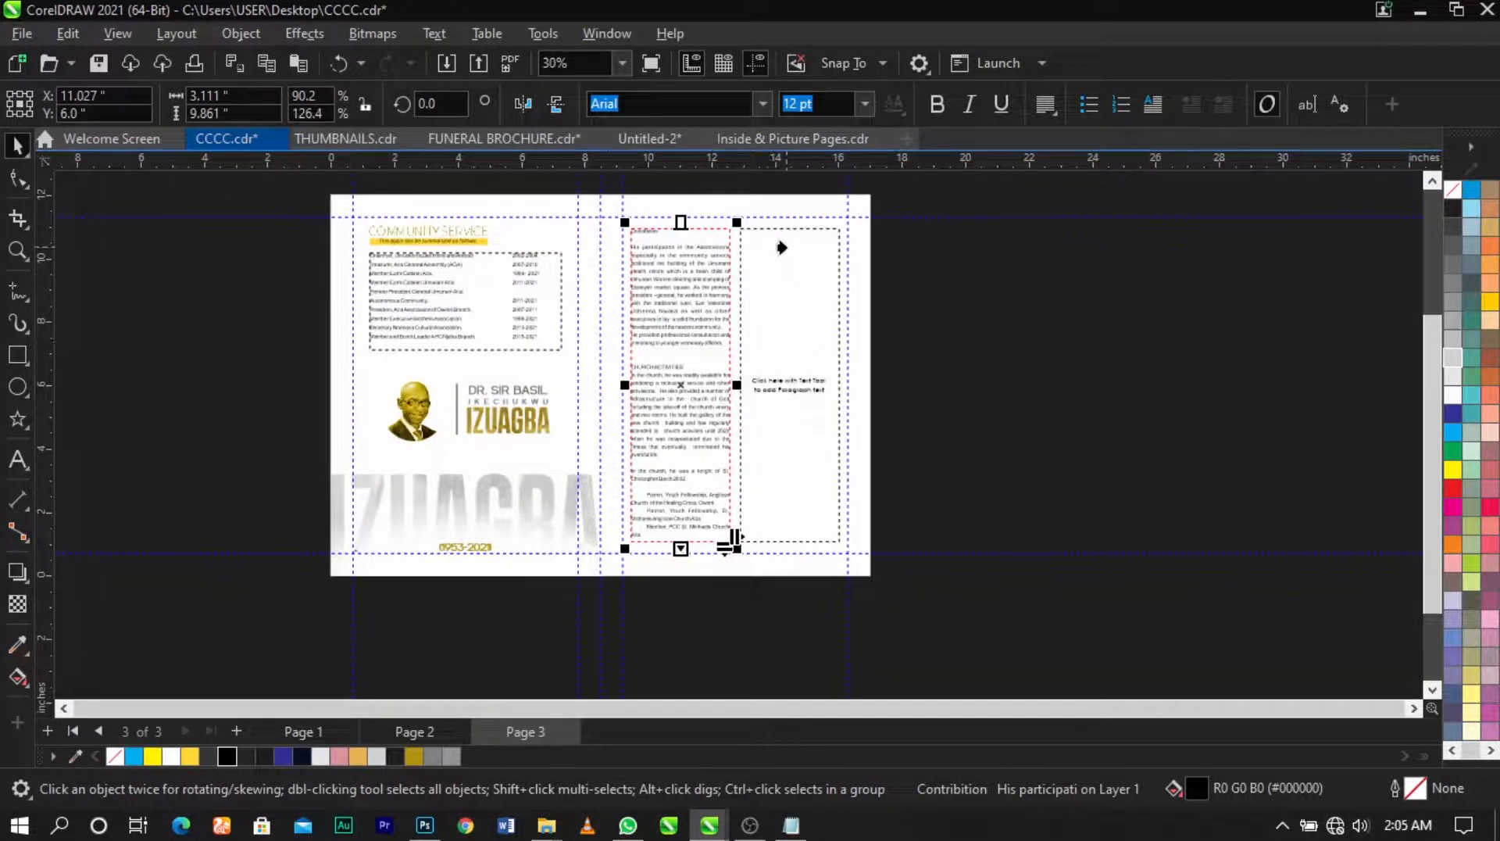
{"action": "scroll", "coordinate": [782, 248], "scroll_direction": "up", "scroll_amount": 1}
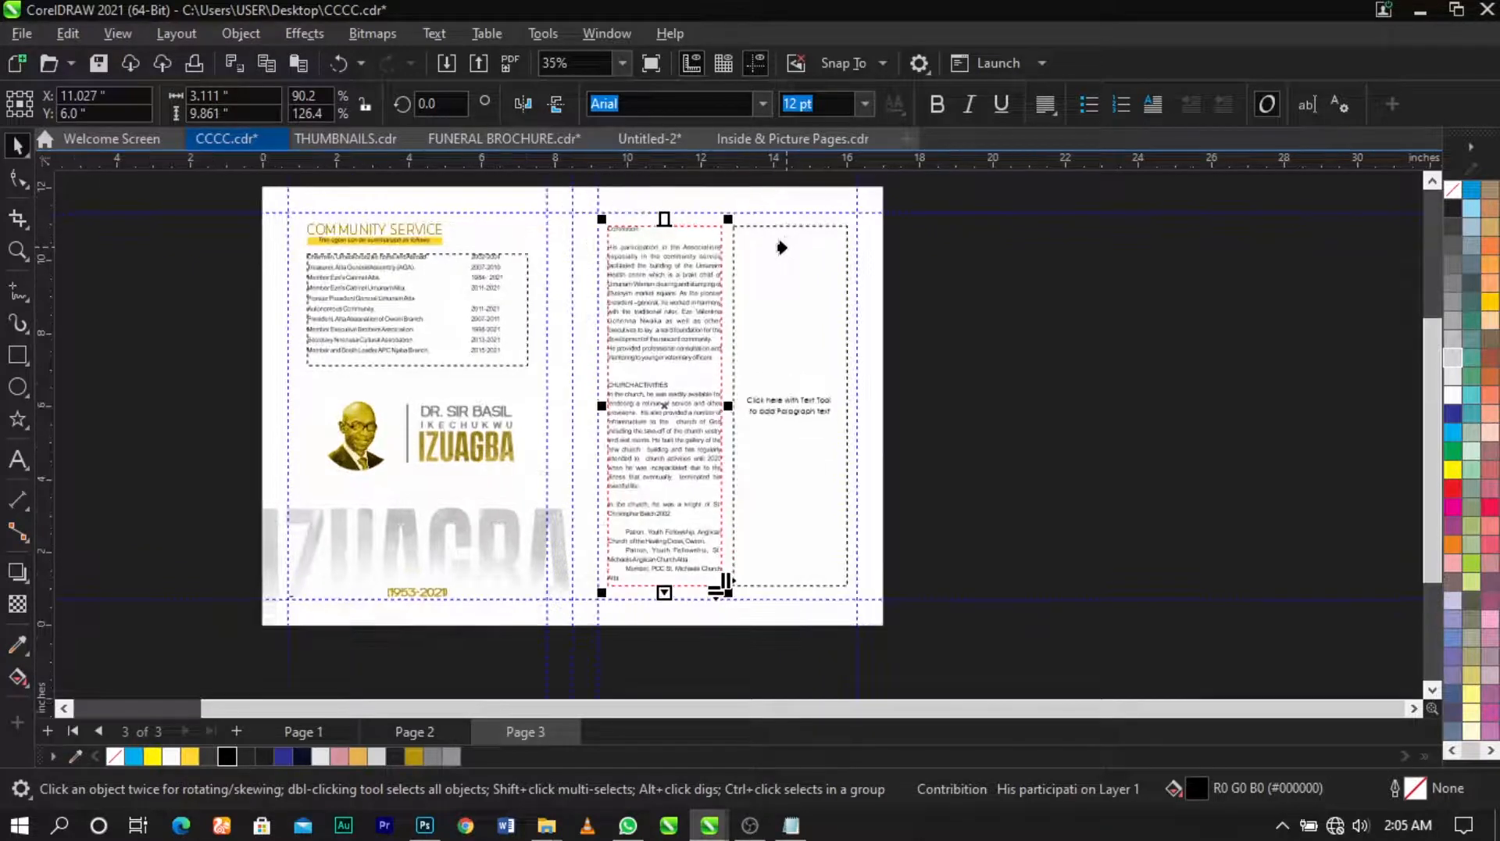
Step: Flow the overflowing text into the empty right column and remove the indent before Orlu
{"action": "left_click", "coordinate": [782, 248]}
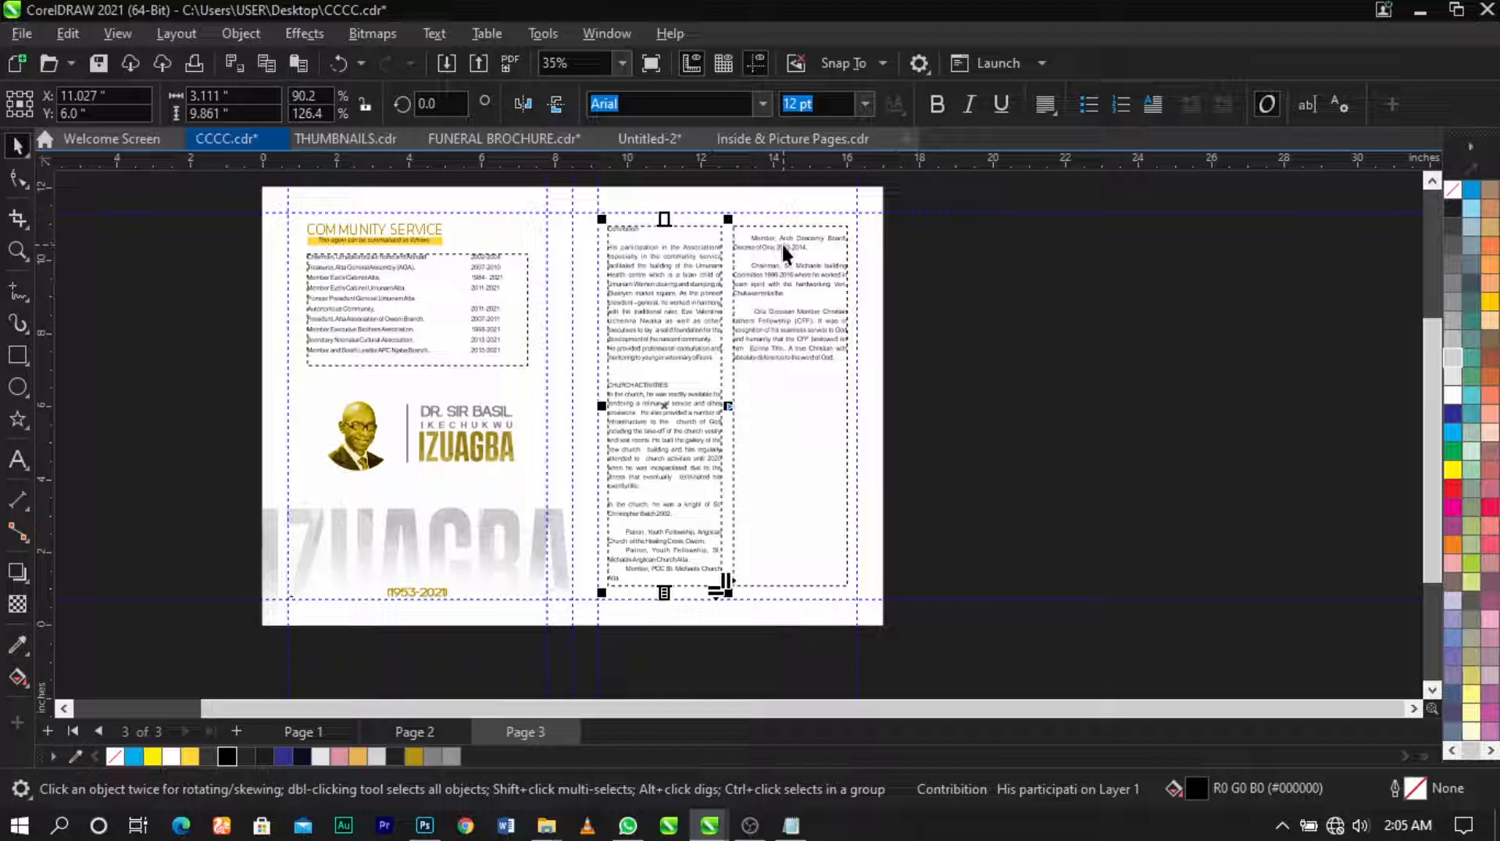
{"action": "scroll", "coordinate": [781, 242], "scroll_direction": "up", "scroll_amount": 2}
{"action": "double_click", "coordinate": [767, 366]}
{"action": "left_click", "coordinate": [763, 357]}
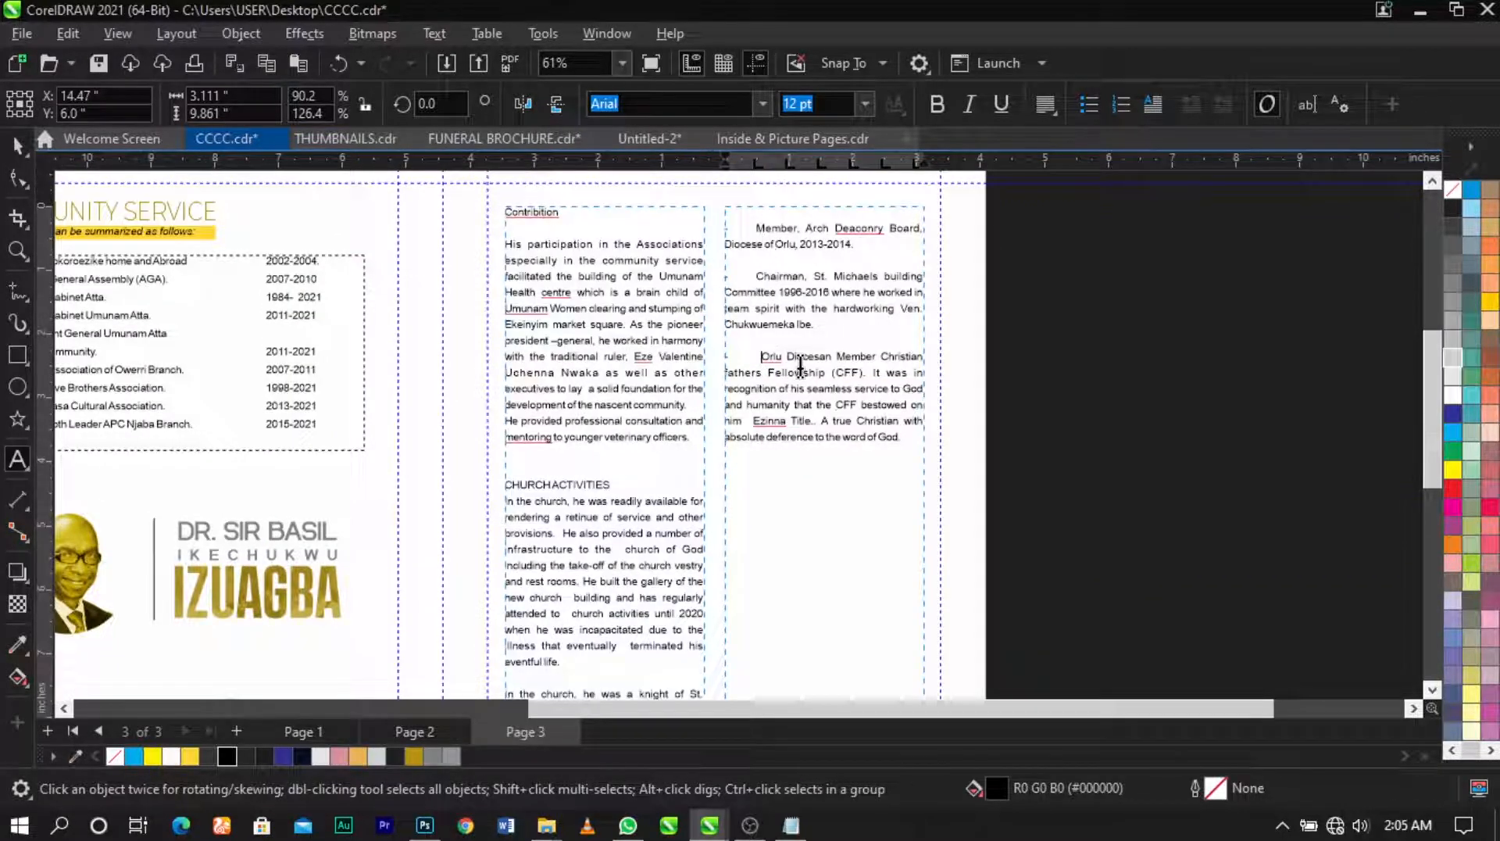
{"action": "key", "text": "BackSpace"}
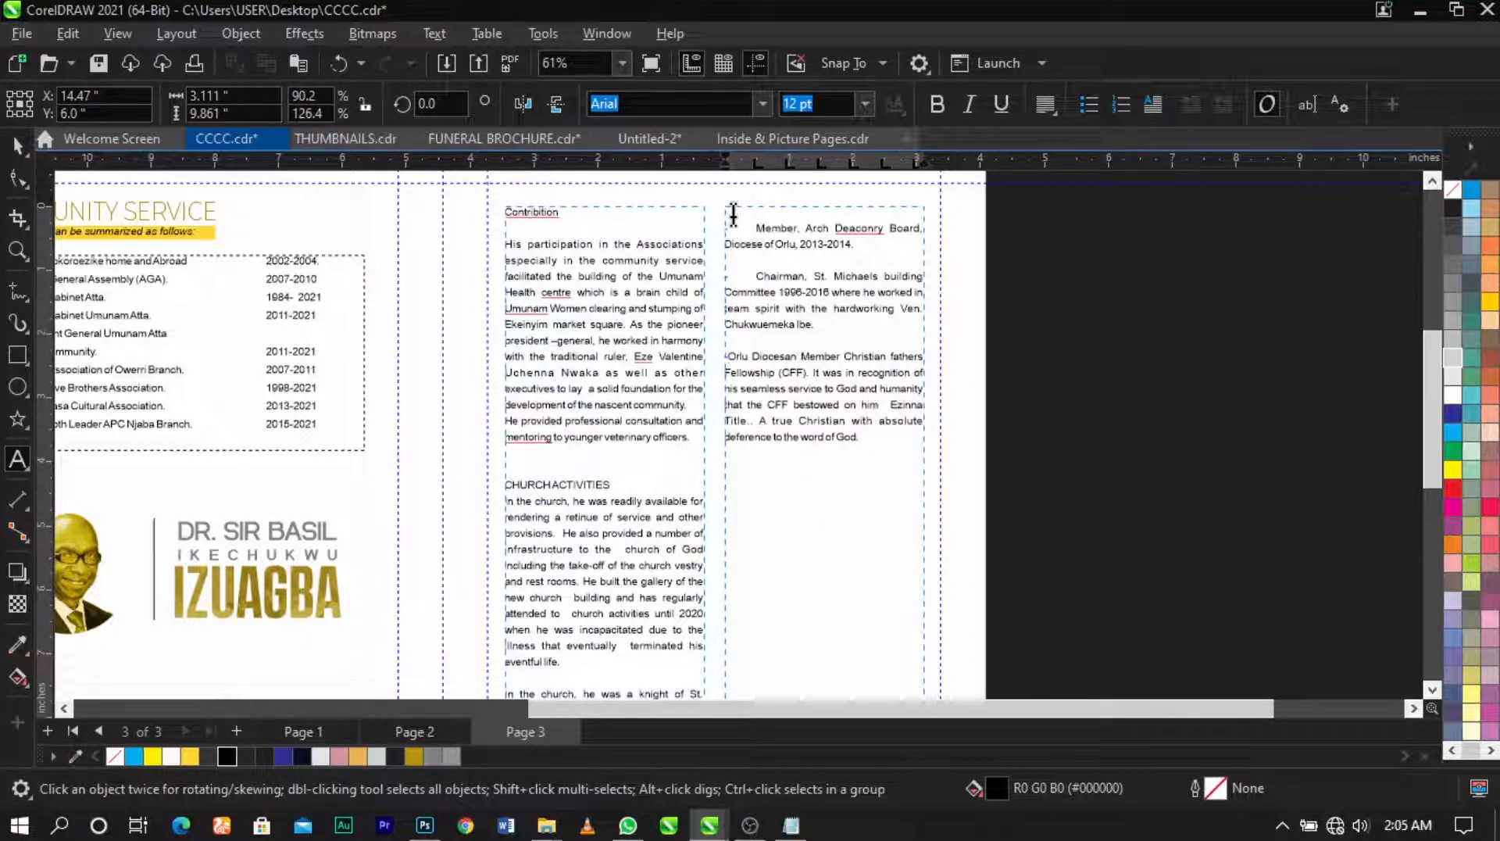
Step: Remove the indents before the Member and Chairman paragraphs and delete the blank first line
{"action": "left_click", "coordinate": [755, 228]}
{"action": "key", "text": "BackSpace"}
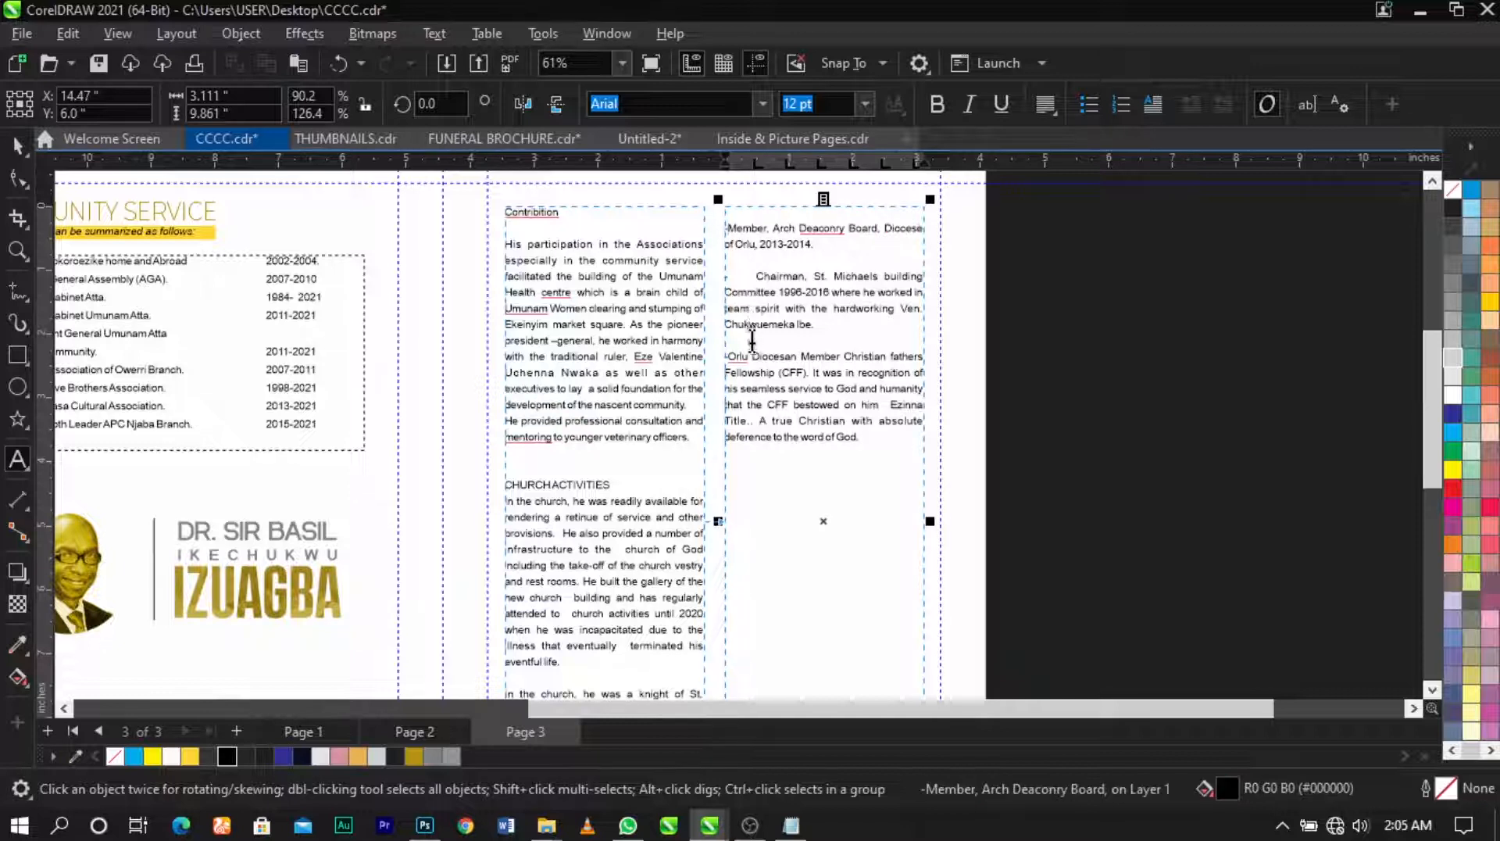
{"action": "left_click", "coordinate": [755, 277]}
{"action": "key", "text": "BackSpace"}
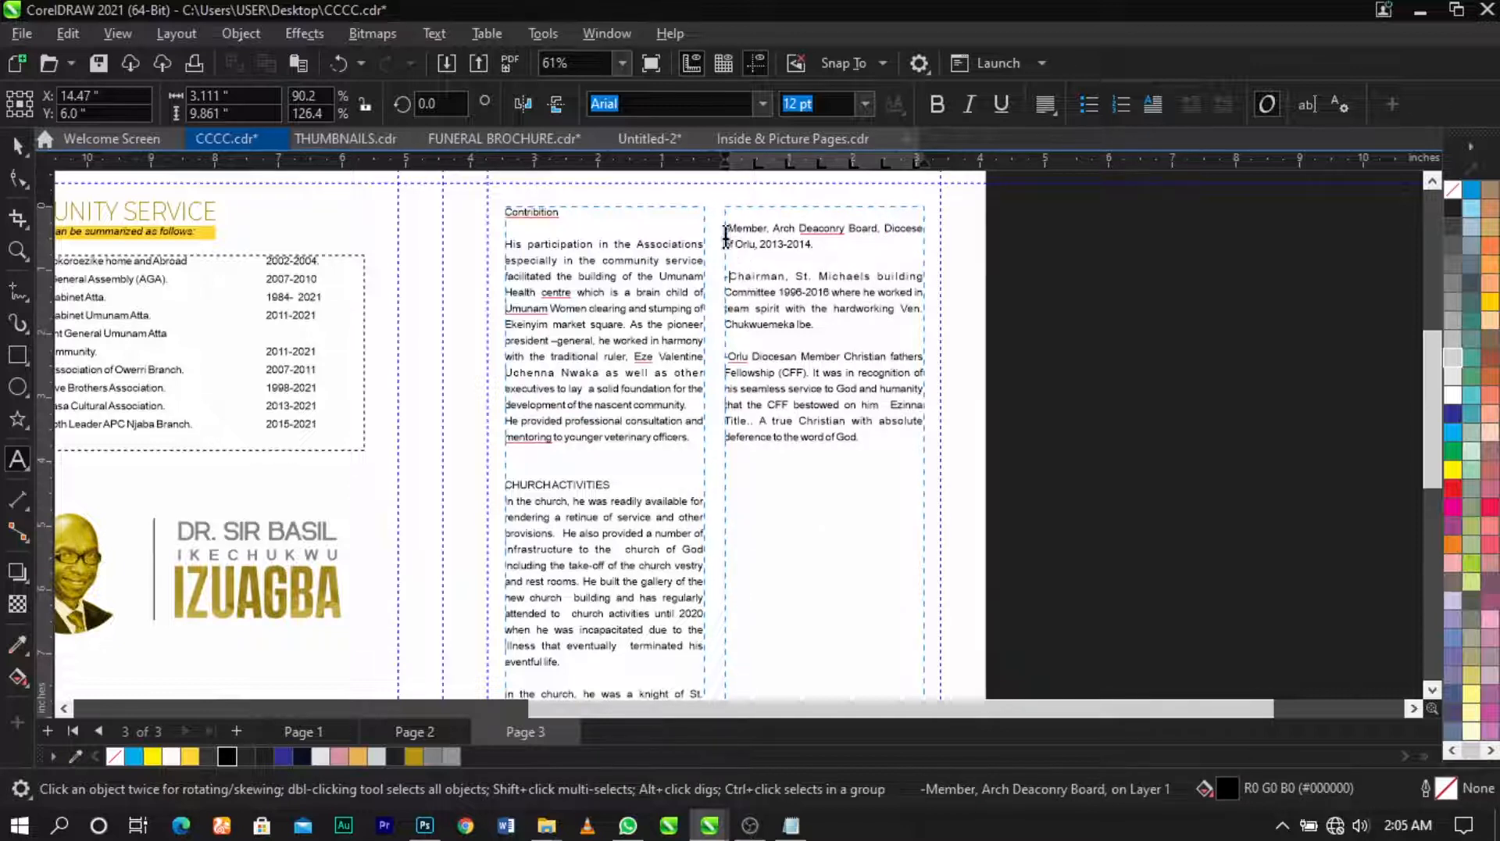
{"action": "left_click", "coordinate": [732, 228]}
{"action": "key", "text": "BackSpace"}
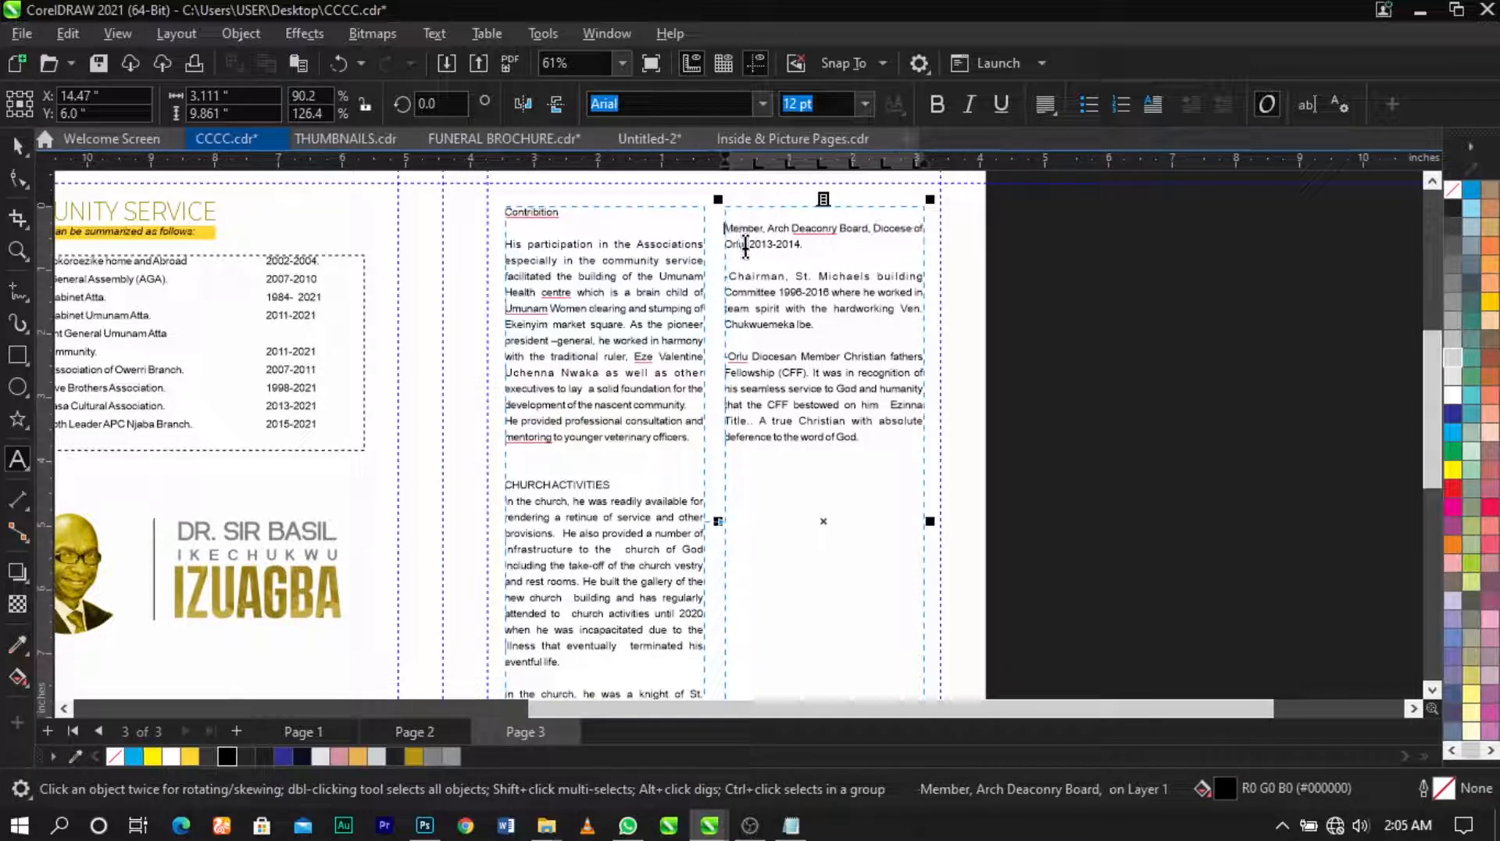
{"action": "key", "text": "BackSpace"}
{"action": "key", "text": "Escape"}
{"action": "scroll", "coordinate": [547, 594], "scroll_direction": "down", "scroll_amount": 4}
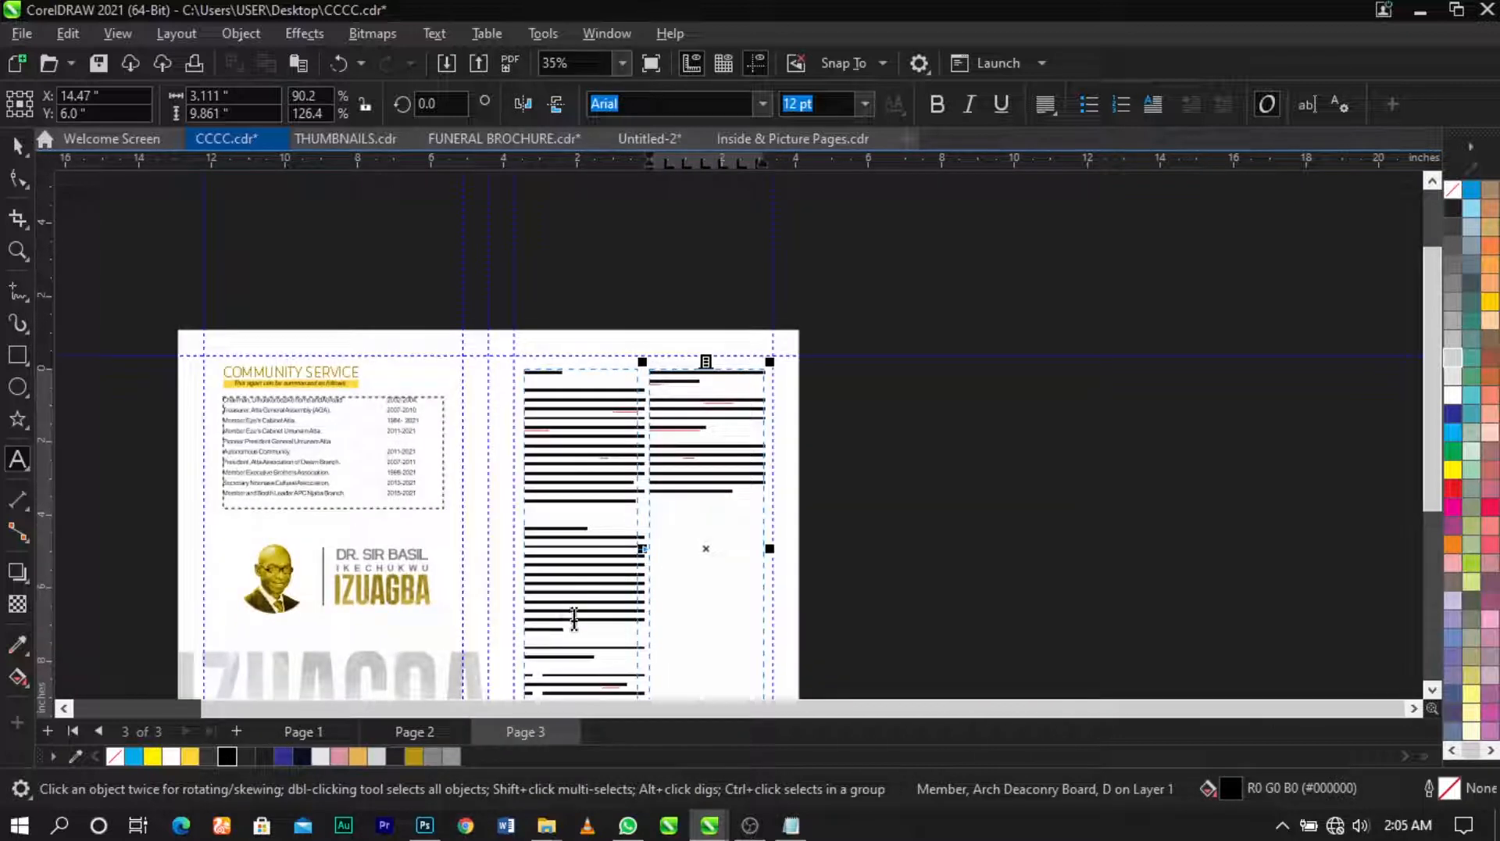
Step: Replace the dash before the first Patron line with a bullet
{"action": "left_click_drag", "start_coordinate": [532, 610], "coordinate": [666, 697]}
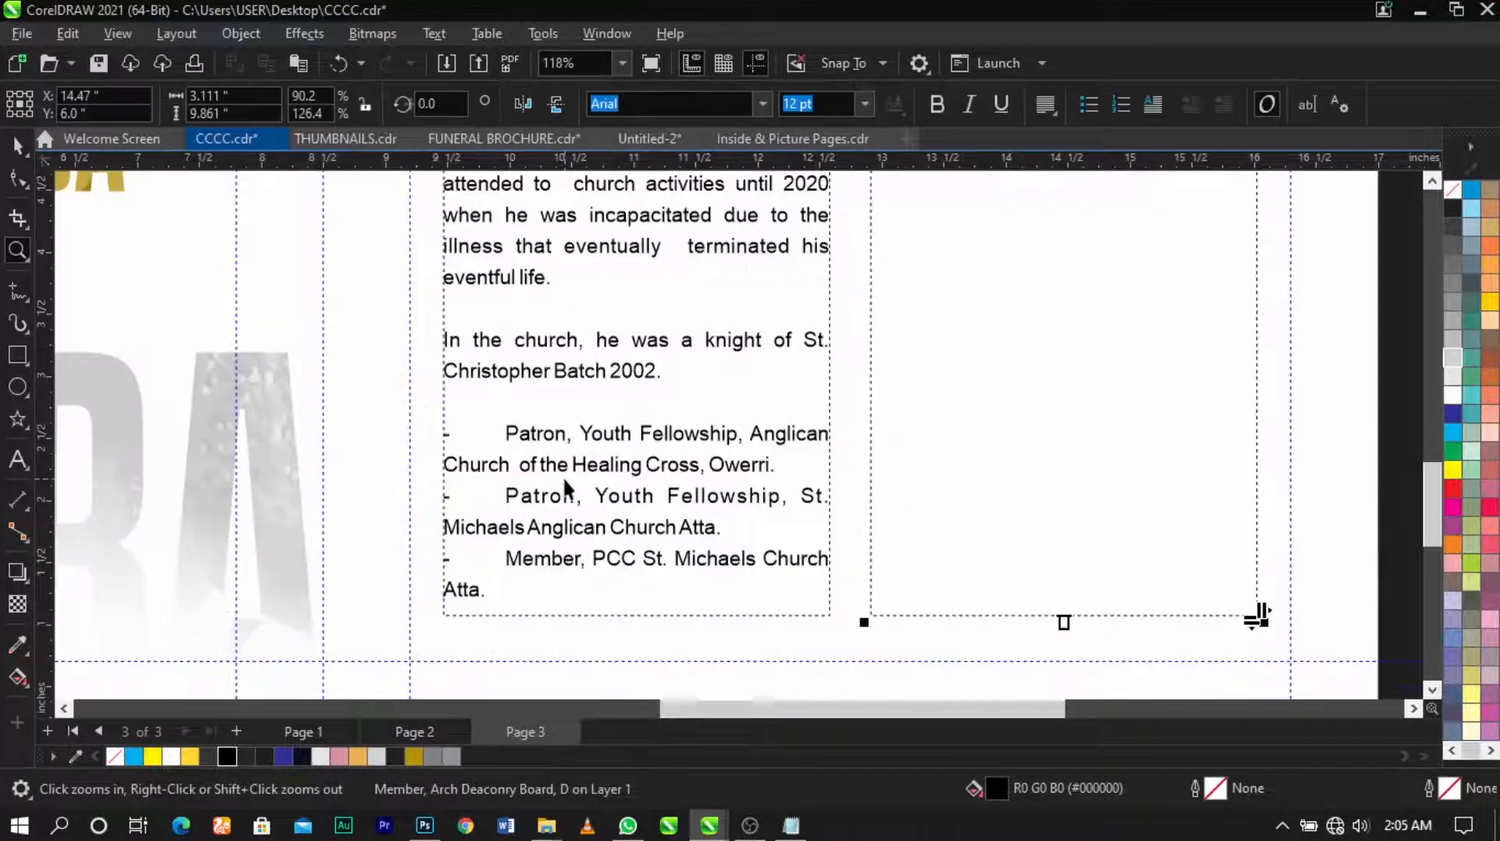
{"action": "double_click", "coordinate": [566, 474]}
{"action": "left_click", "coordinate": [501, 433]}
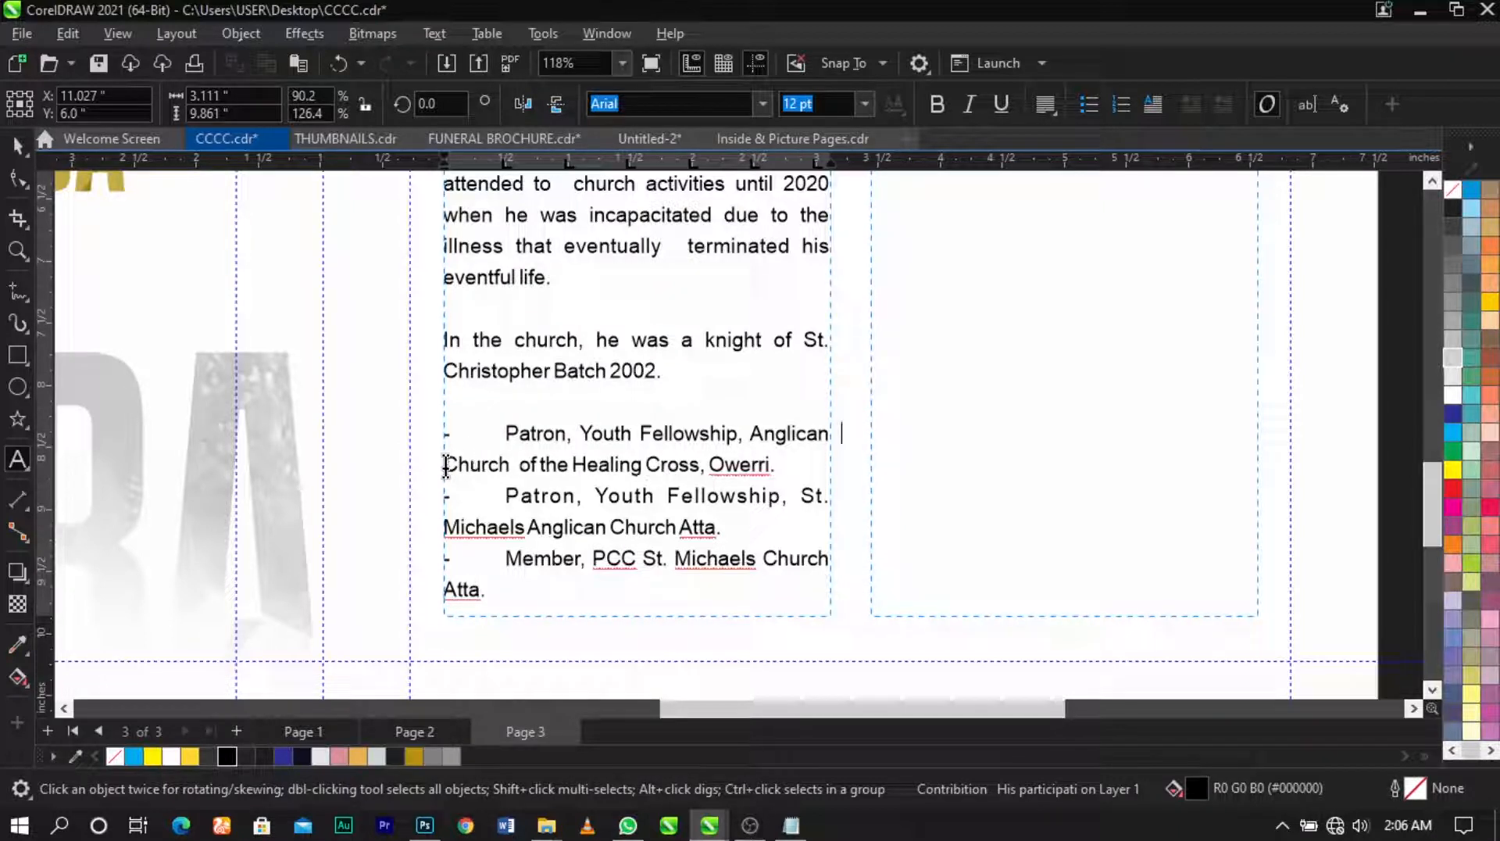
{"action": "key", "text": "BackSpace"}
{"action": "key", "text": "BackSpace"}
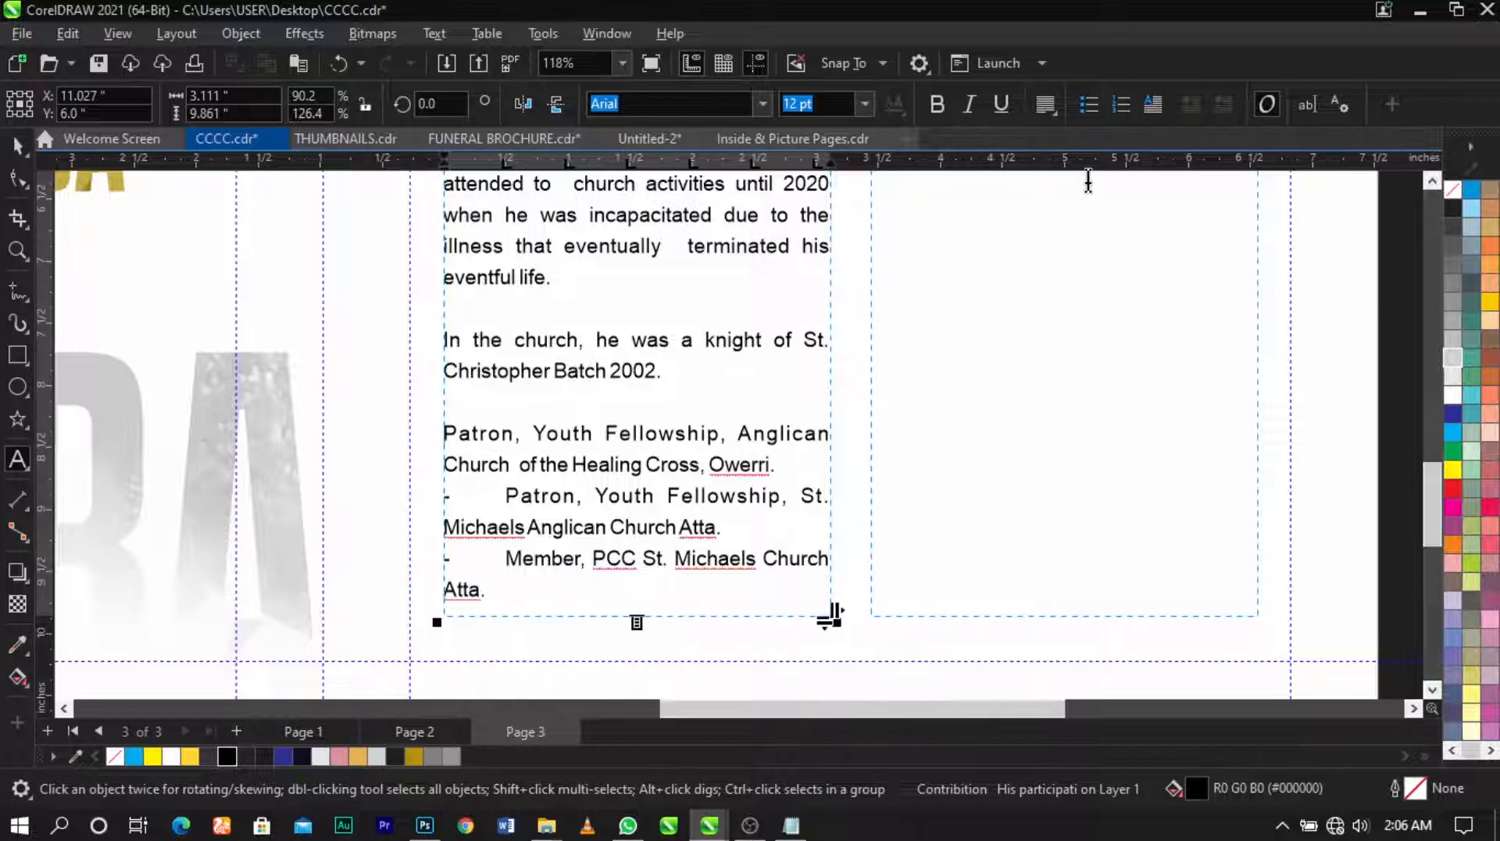
{"action": "left_click", "coordinate": [1090, 103]}
Step: Make the second Patron, St. Michaels and Member lines separate bulleted items without dashes
{"action": "left_click", "coordinate": [502, 494]}
{"action": "key", "text": "BackSpace"}
{"action": "key", "text": "BackSpace"}
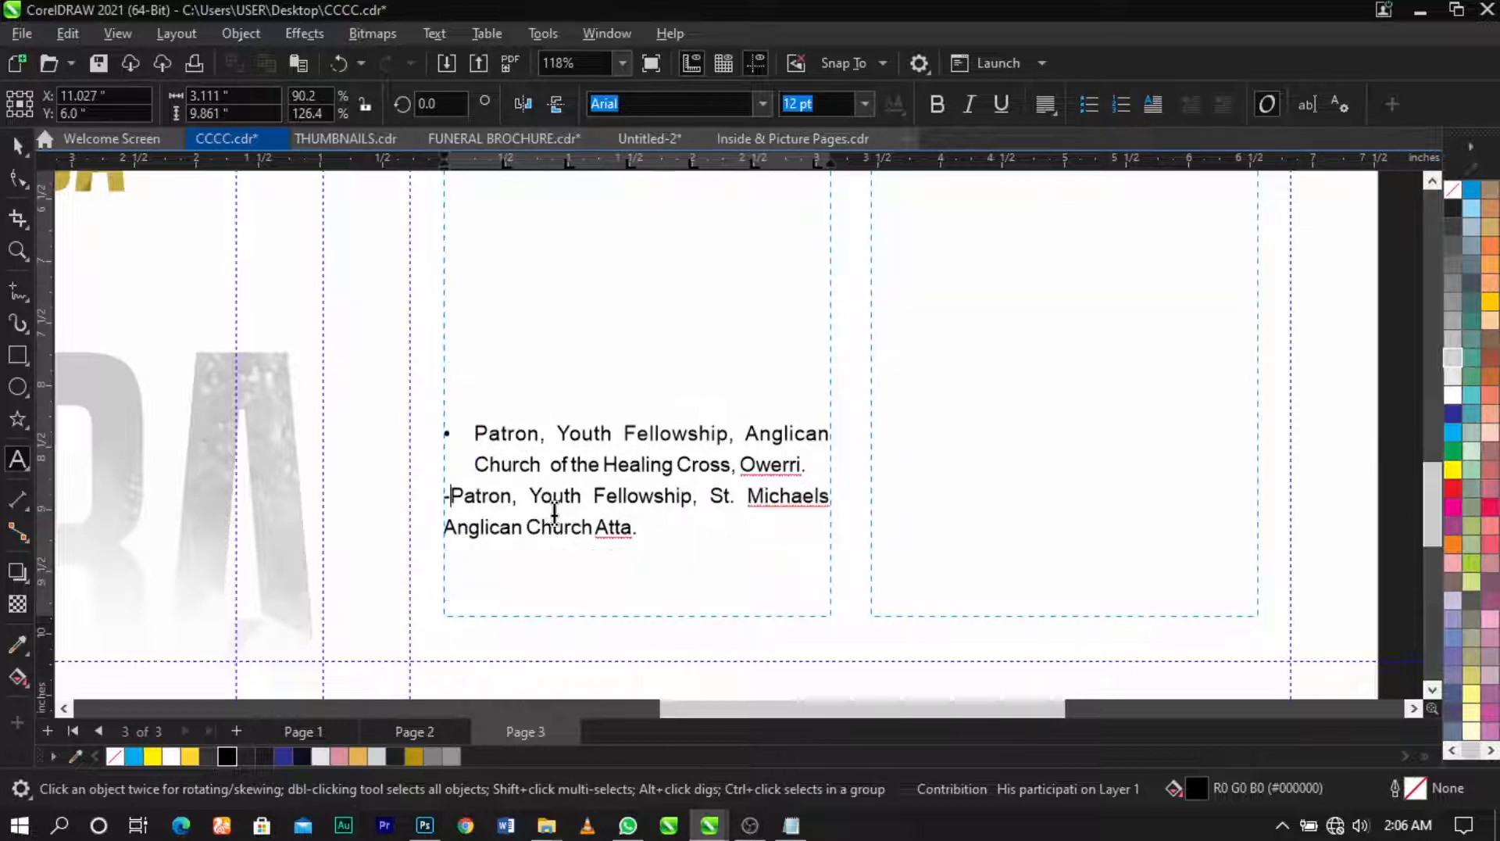
{"action": "key", "text": "BackSpace"}
{"action": "key", "text": "Return"}
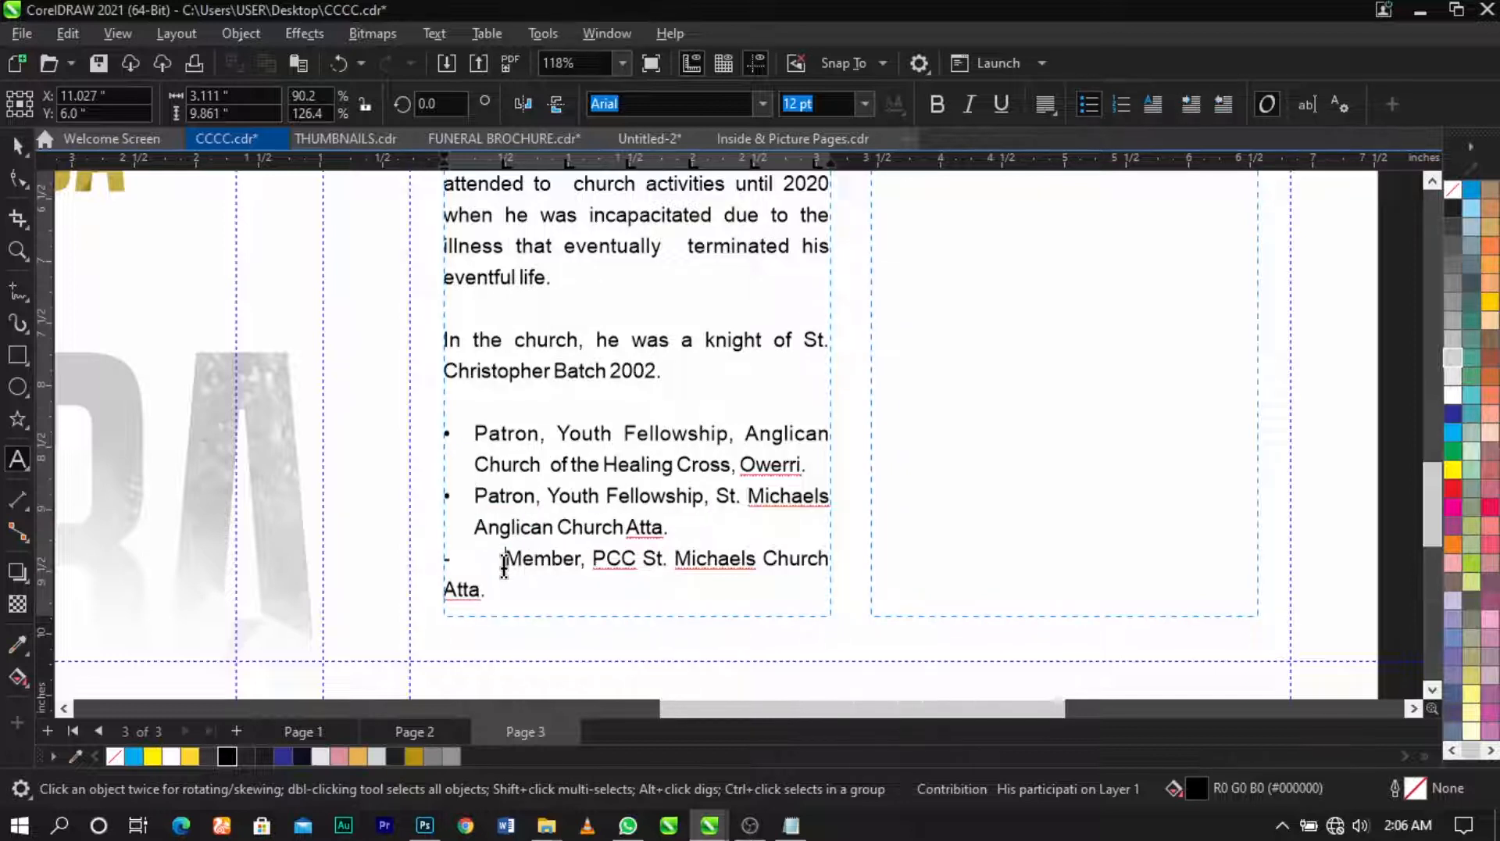
{"action": "left_click", "coordinate": [505, 558]}
{"action": "key", "text": "BackSpace"}
{"action": "key", "text": "BackSpace"}
{"action": "key", "text": "BackSpace"}
{"action": "key", "text": "Return"}
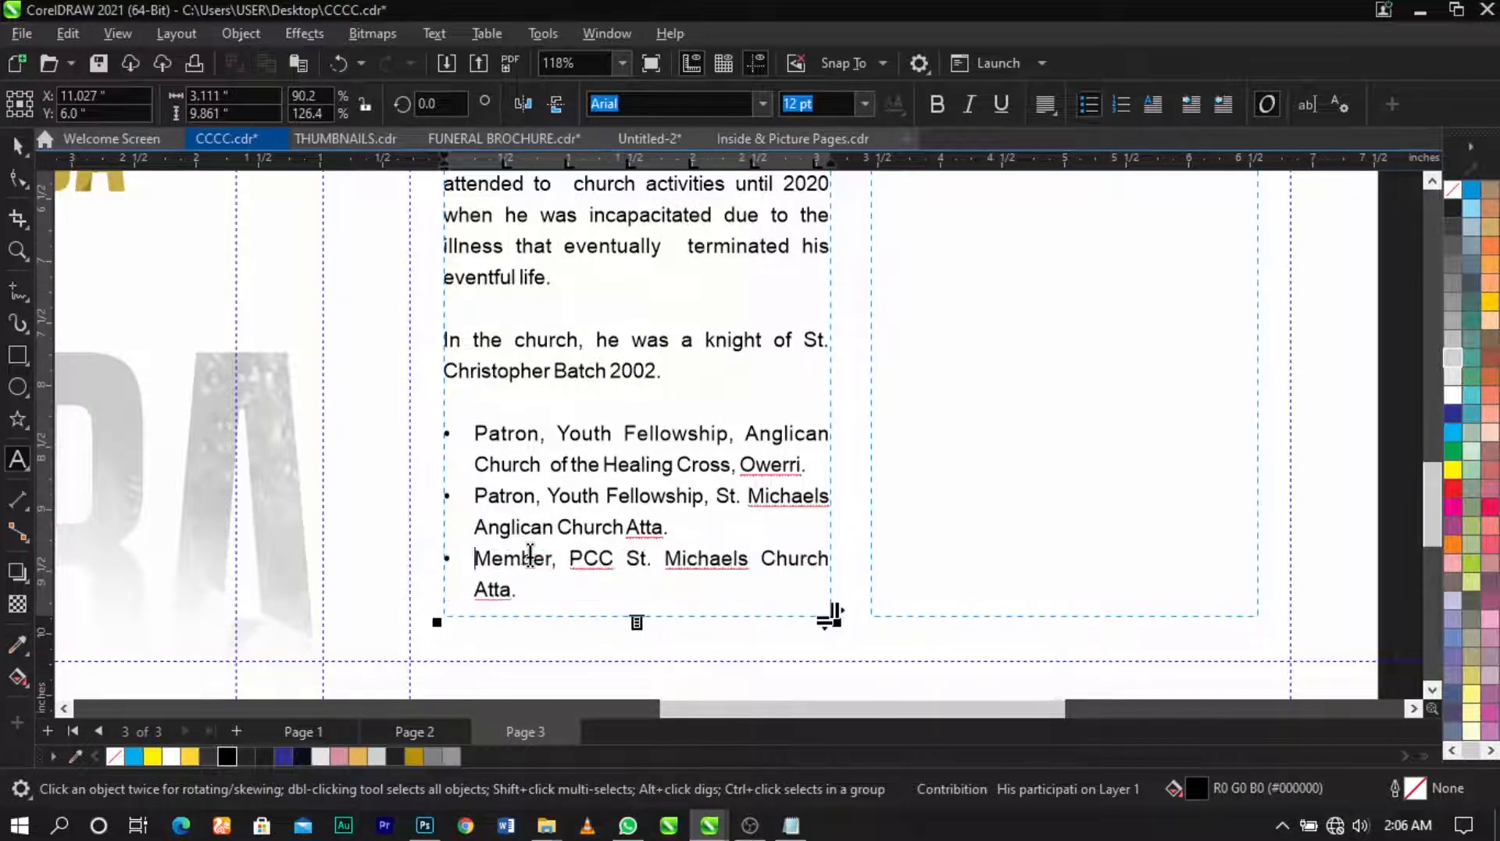
{"action": "scroll", "coordinate": [546, 522], "scroll_direction": "down", "scroll_amount": 2}
{"action": "scroll", "coordinate": [710, 257], "scroll_direction": "down", "scroll_amount": 5}
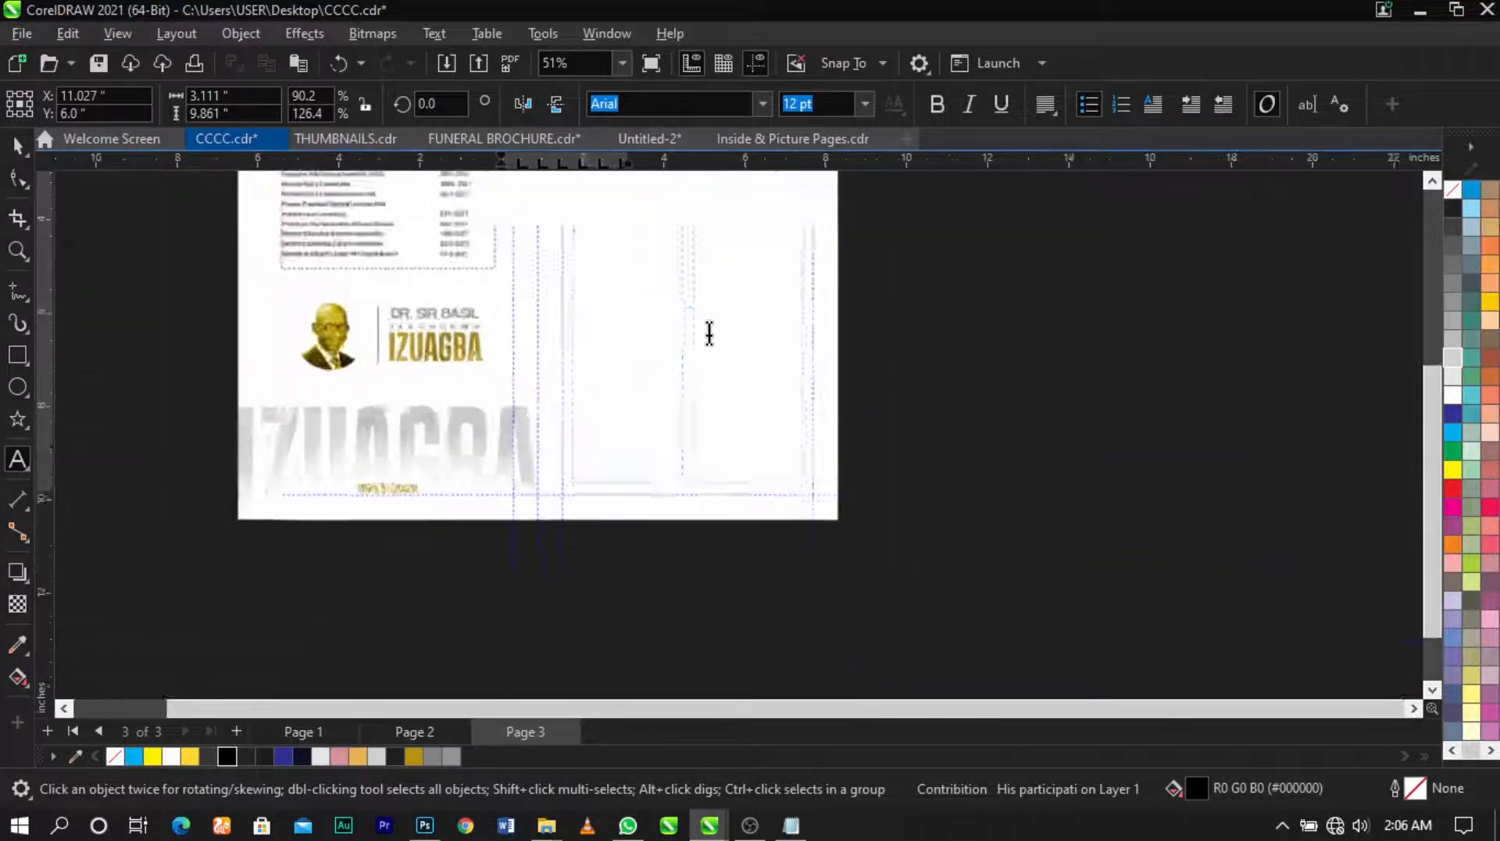
{"action": "scroll", "coordinate": [716, 261], "scroll_direction": "up", "scroll_amount": 2}
{"action": "scroll", "coordinate": [649, 297], "scroll_direction": "up", "scroll_amount": 3}
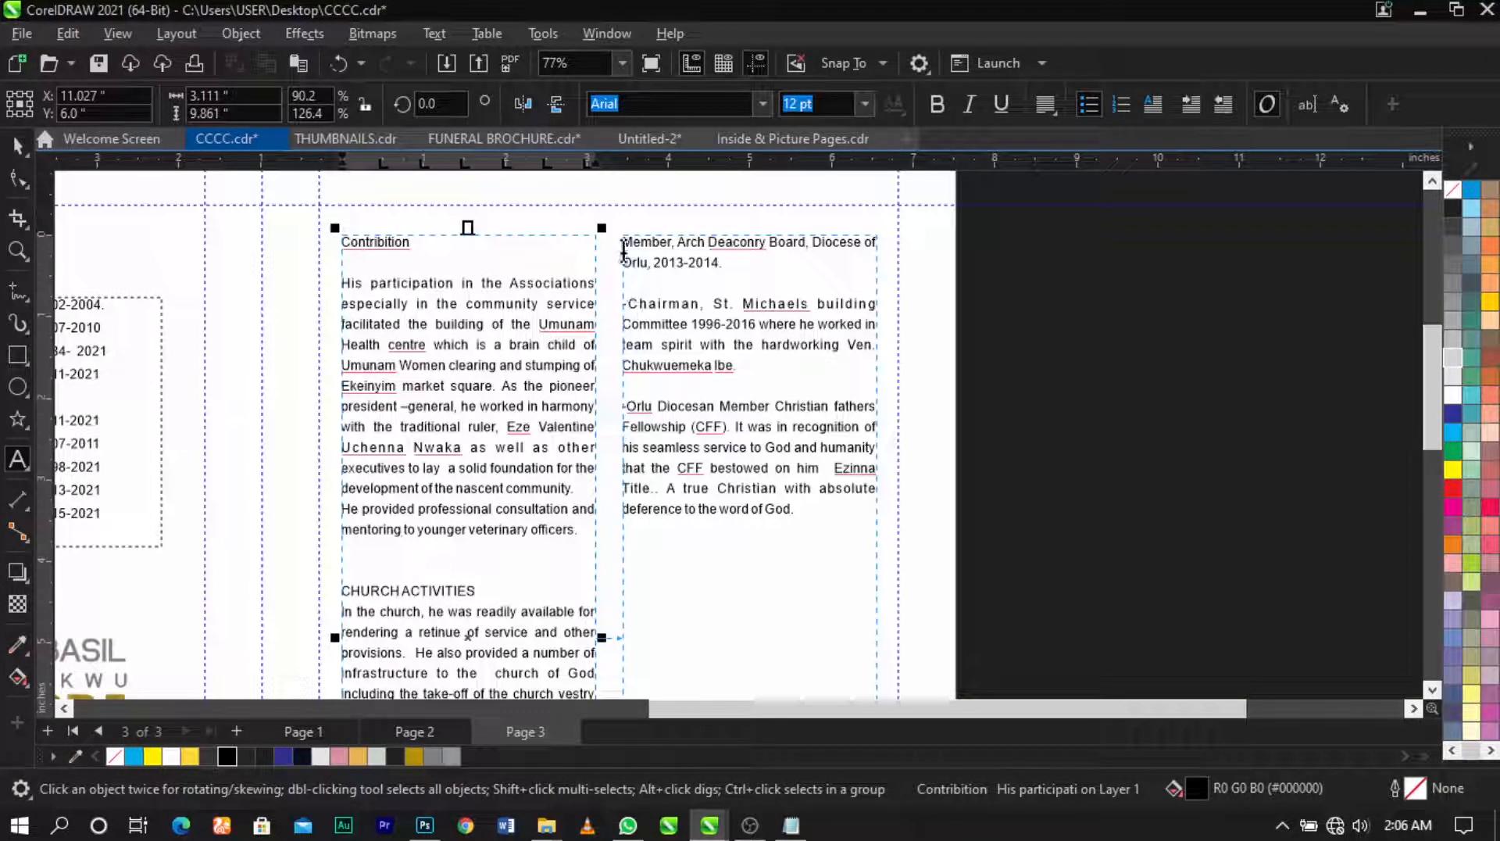
{"action": "scroll", "coordinate": [629, 257], "scroll_direction": "down", "scroll_amount": 3}
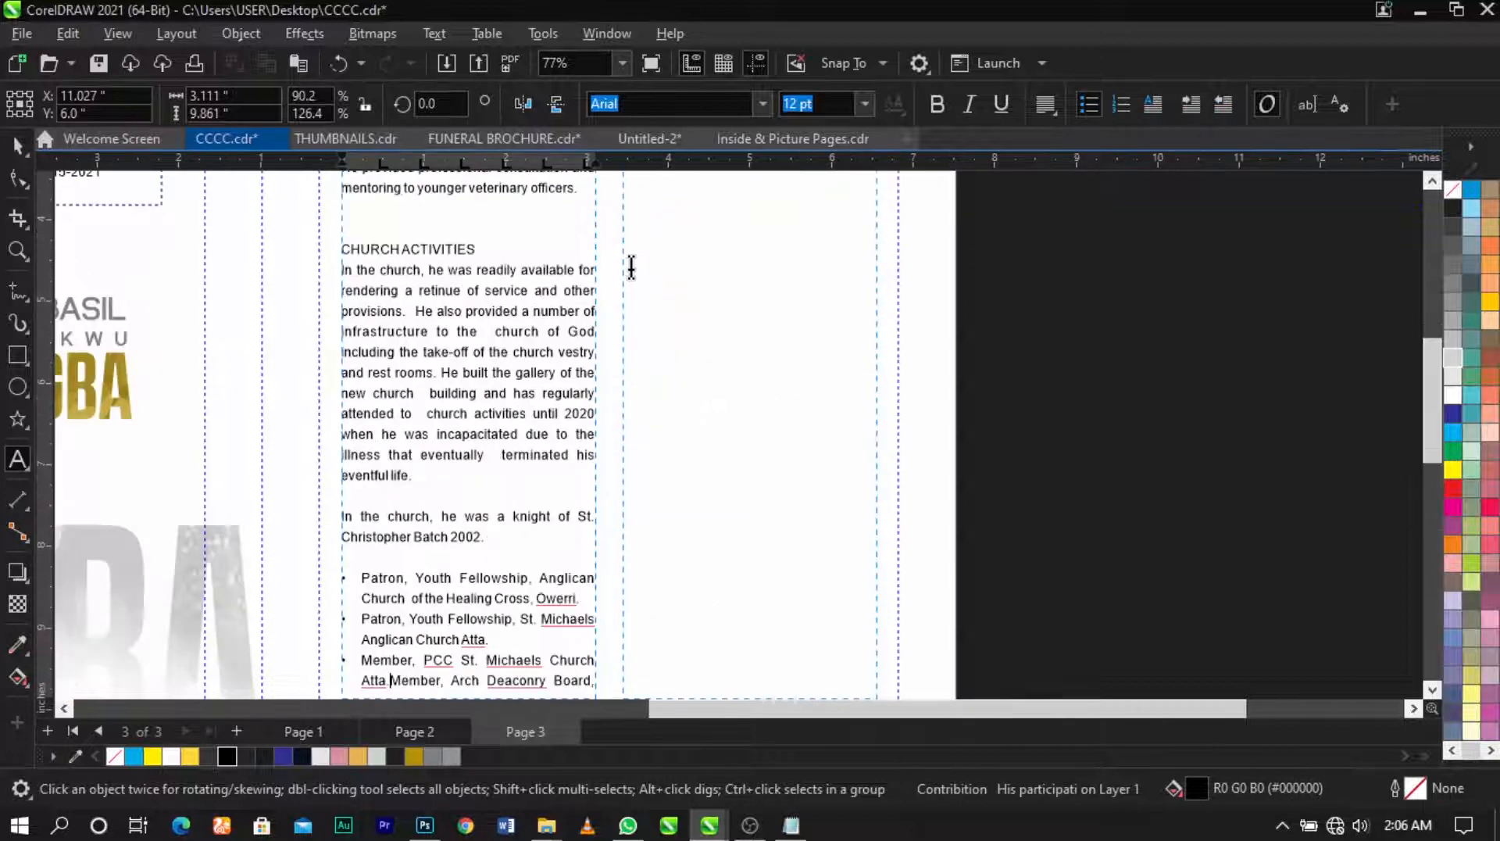
{"action": "scroll", "coordinate": [631, 265], "scroll_direction": "up", "scroll_amount": 3}
Step: Turn the Chairman and Orlu paragraphs into bullets, with an unbulleted blank line above Orlu
{"action": "left_click", "coordinate": [630, 256]}
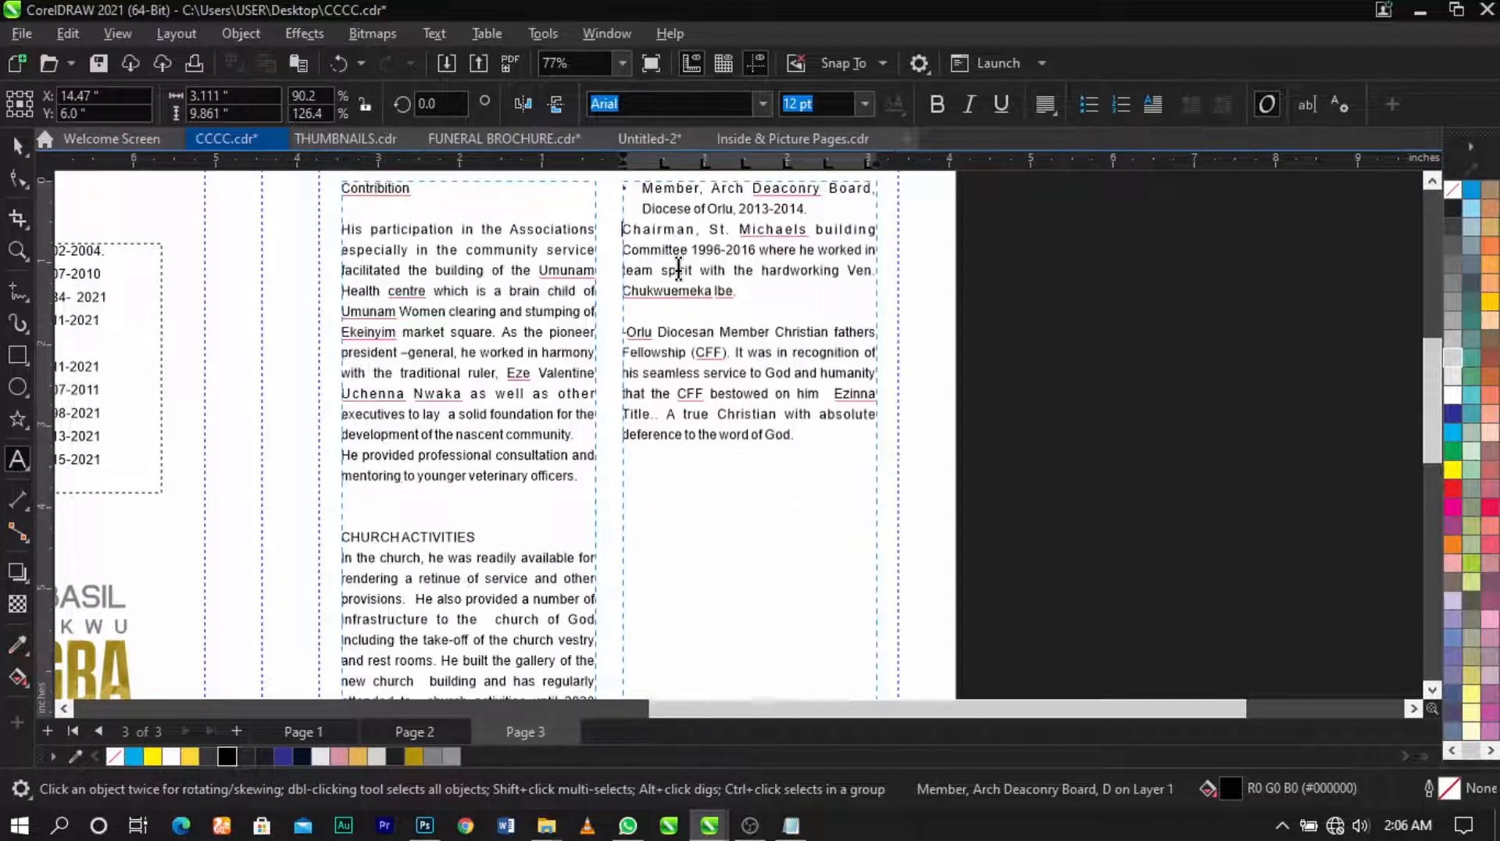
{"action": "key", "text": "BackSpace"}
{"action": "key", "text": "Return"}
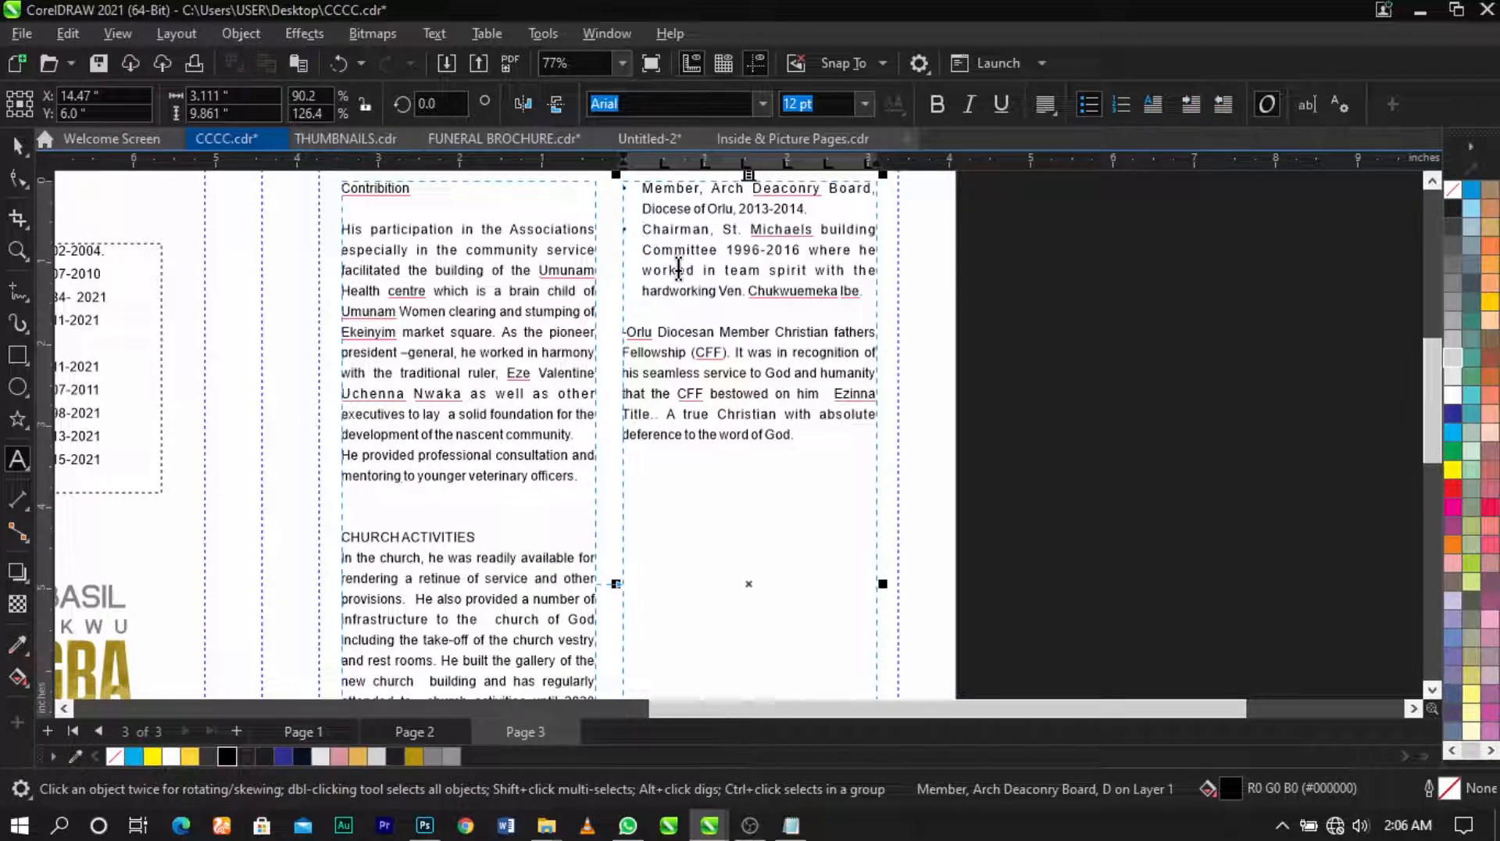
{"action": "left_click", "coordinate": [627, 340]}
{"action": "key", "text": "BackSpace"}
{"action": "key", "text": "BackSpace"}
{"action": "key", "text": "Return"}
{"action": "key", "text": "BackSpace"}
{"action": "key", "text": "BackSpace"}
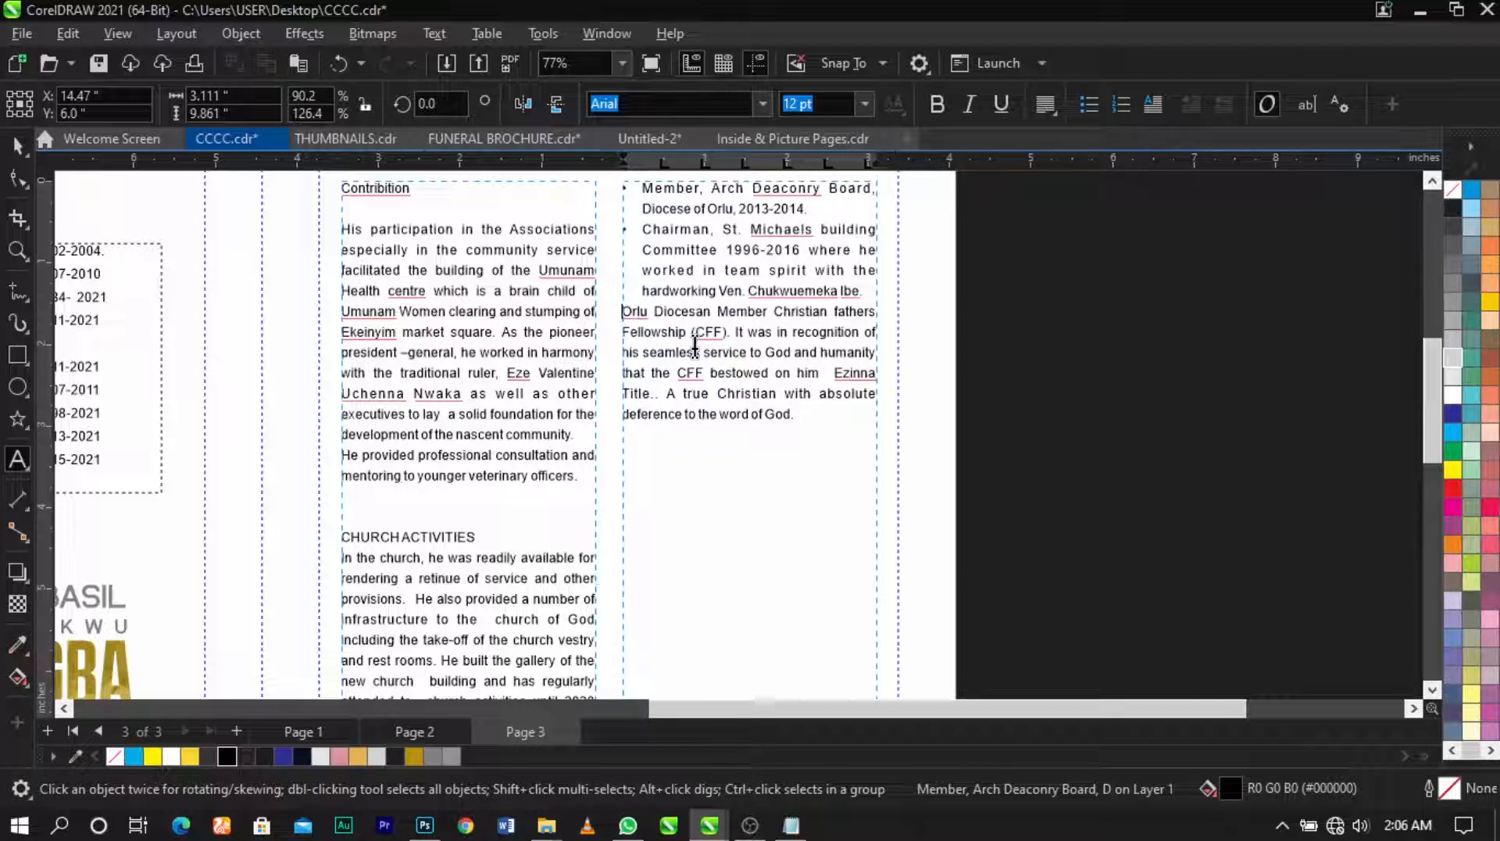
{"action": "key", "text": "Return"}
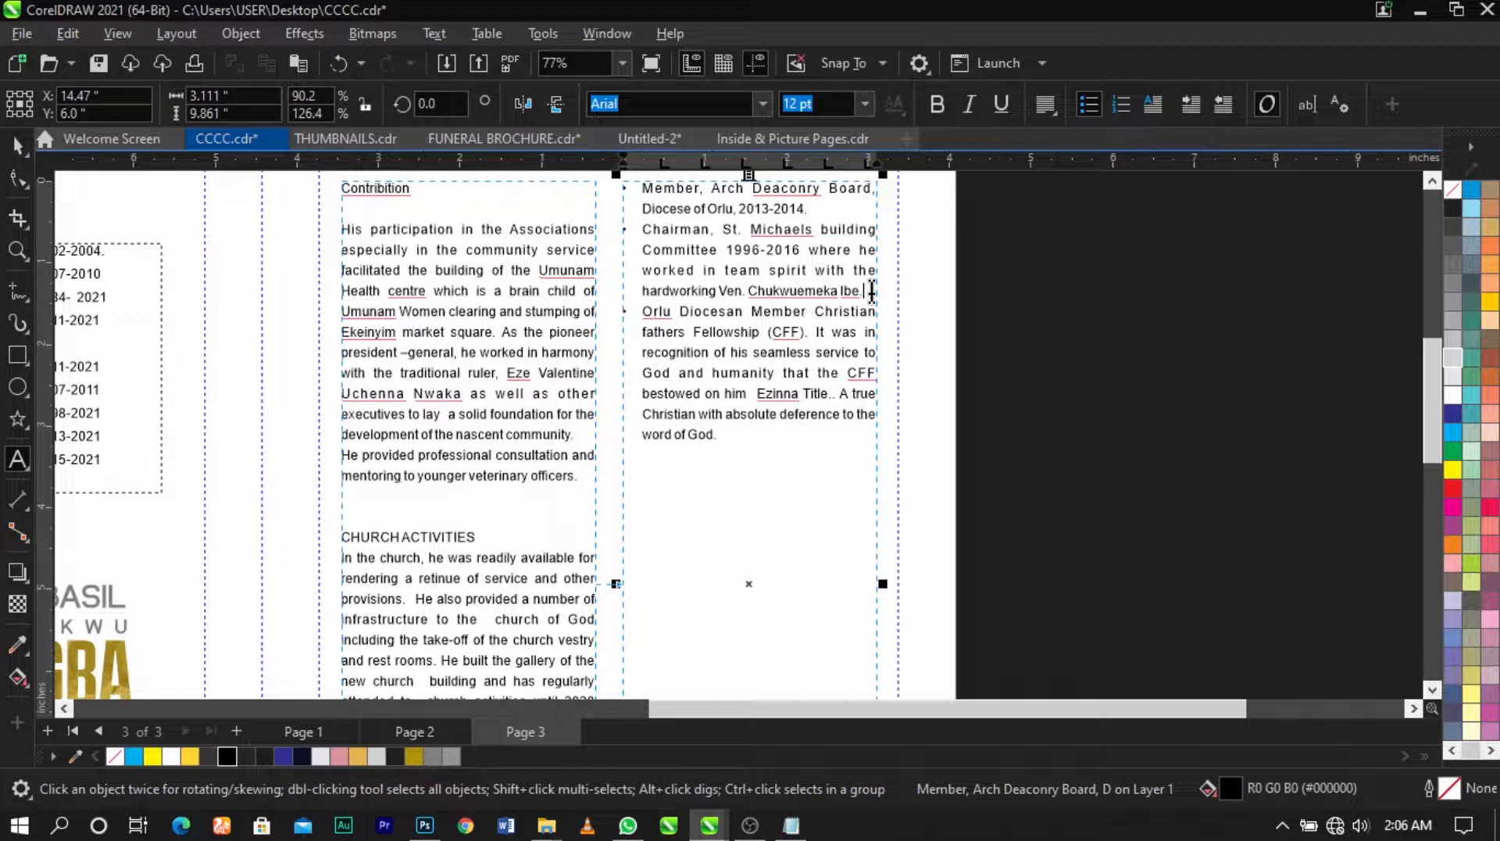
{"action": "key", "text": "Return"}
{"action": "key", "text": "BackSpace"}
Step: Add an unbulleted blank line after 2013-2014 and finish editing the text
{"action": "left_click", "coordinate": [841, 209]}
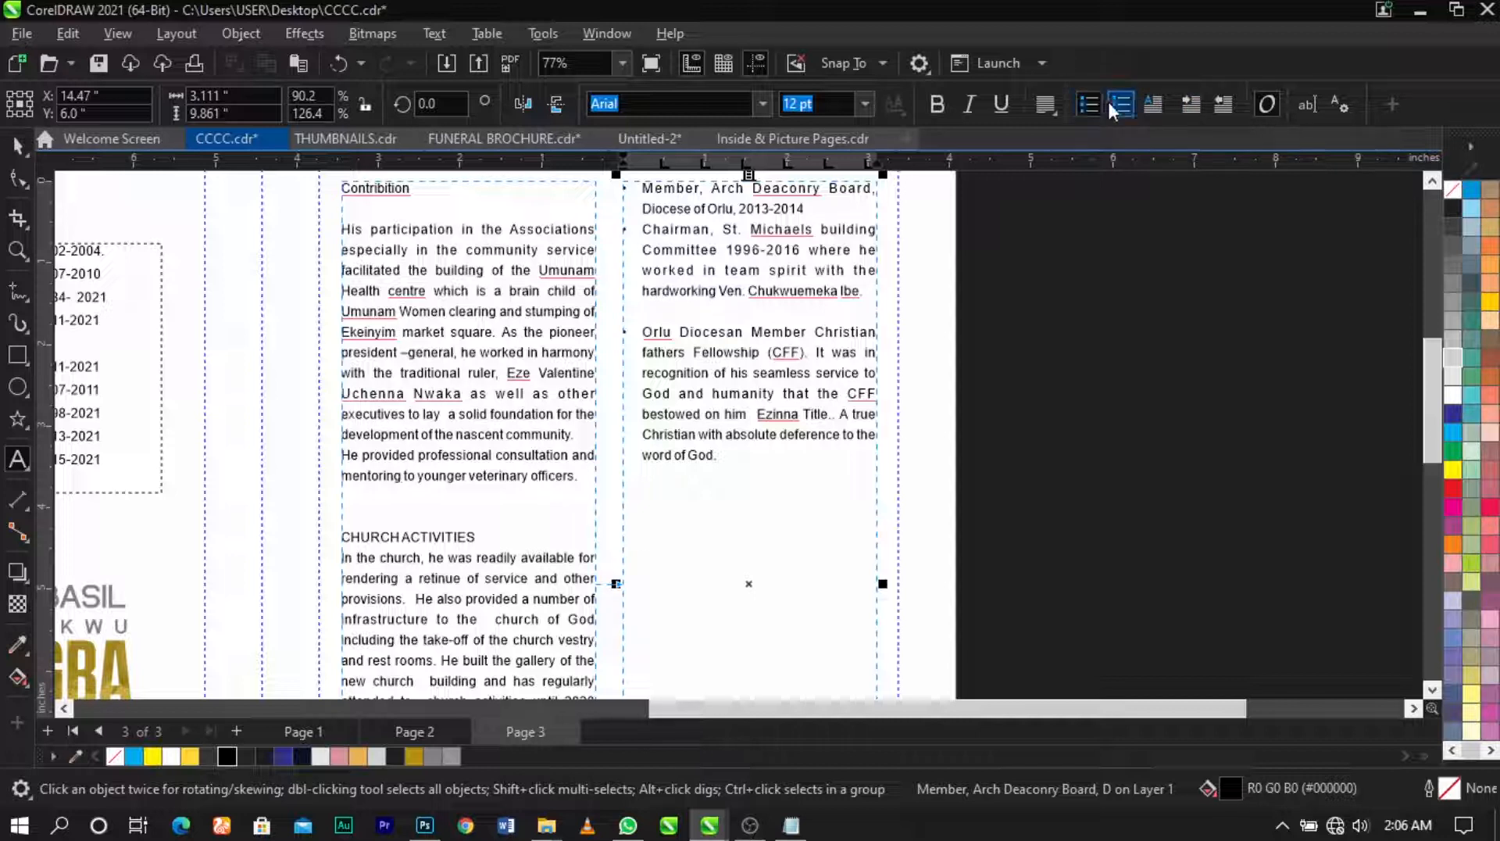
{"action": "left_click", "coordinate": [1089, 105]}
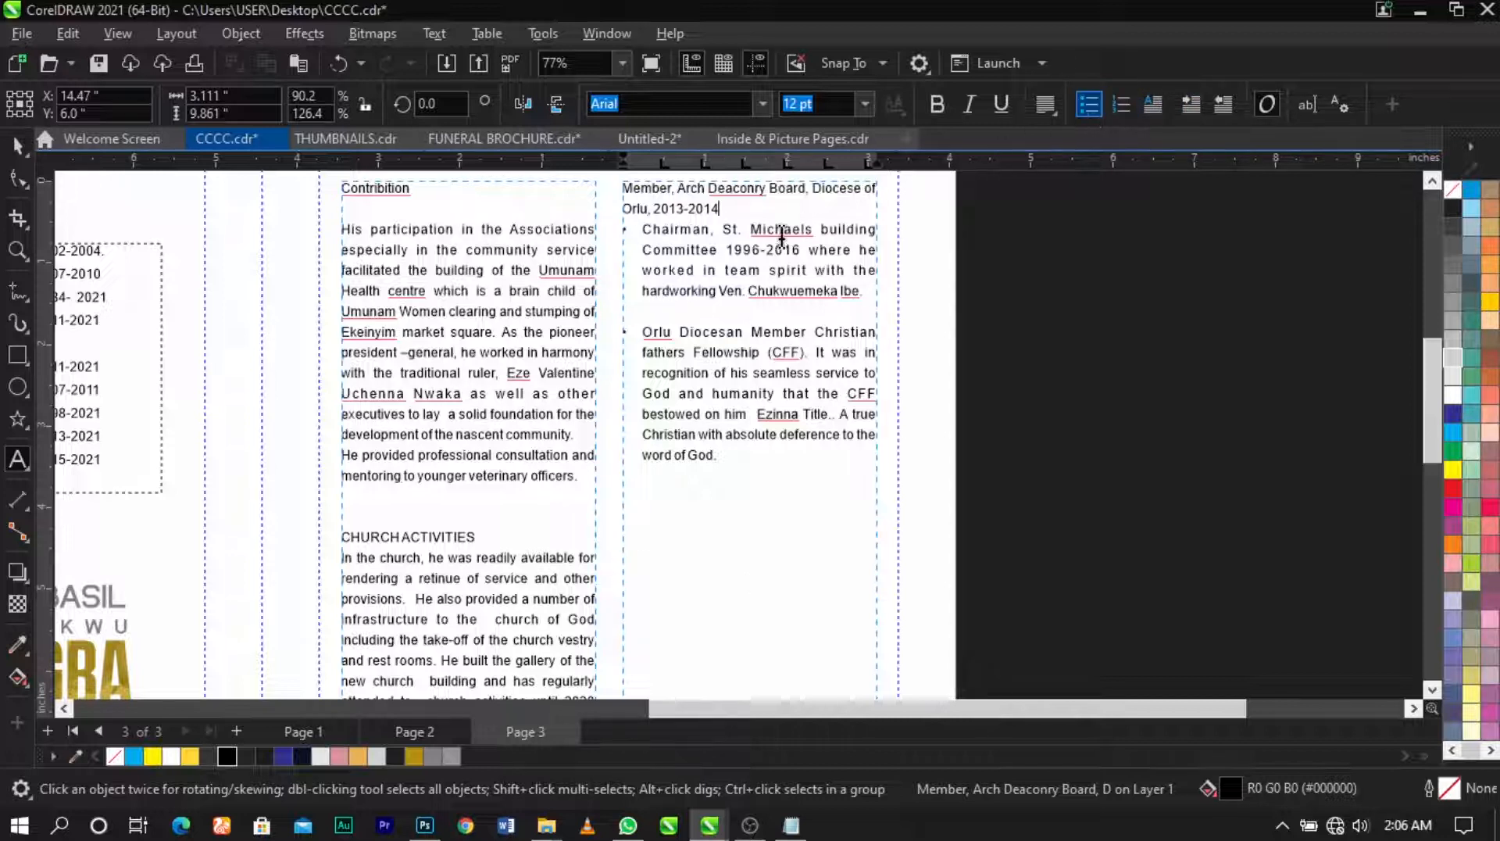
{"action": "key", "text": "ctrl+z"}
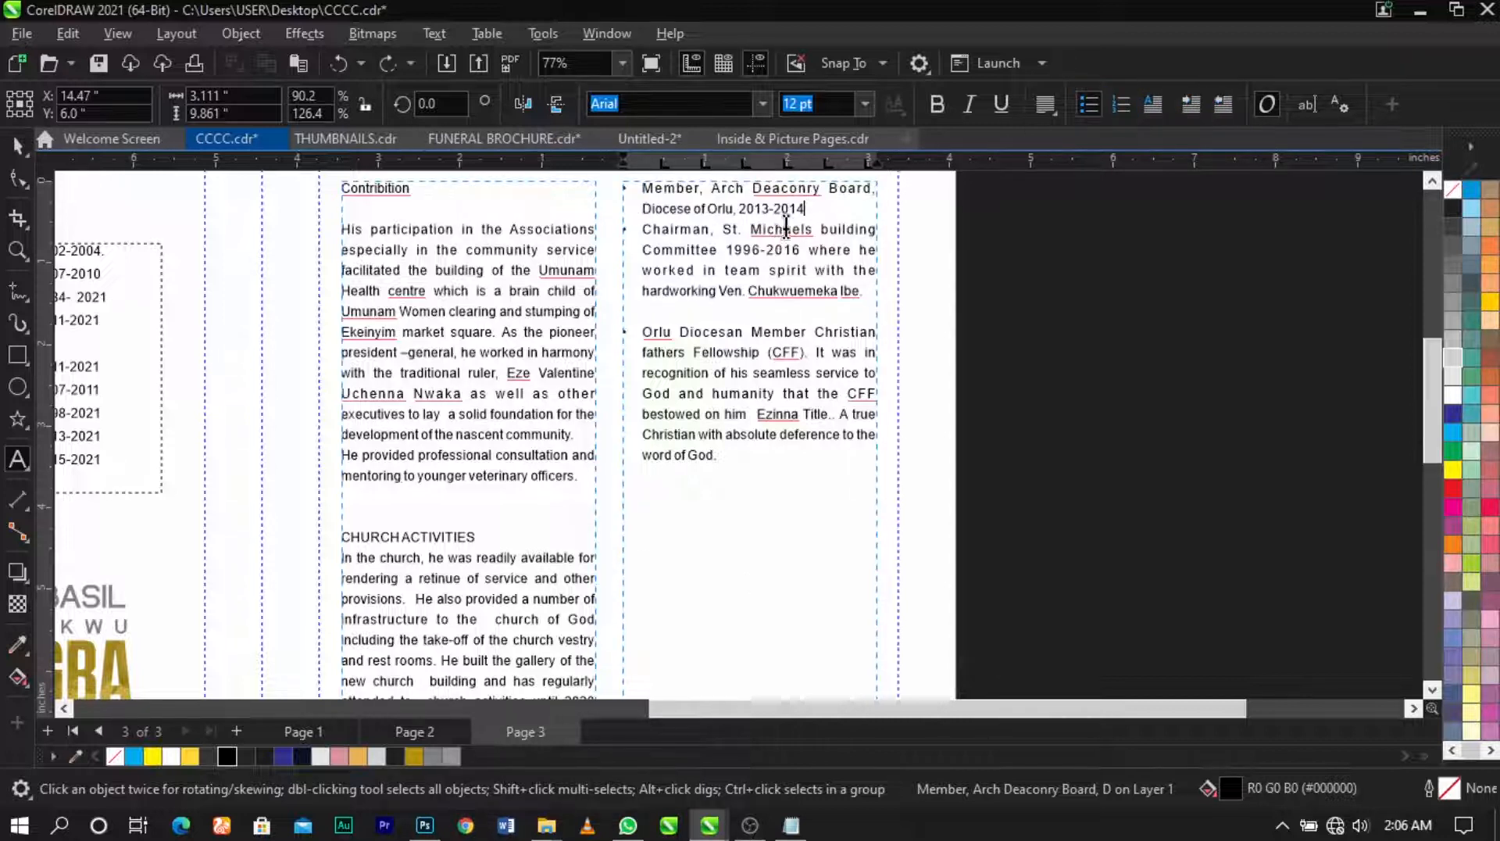
{"action": "key", "text": "Return"}
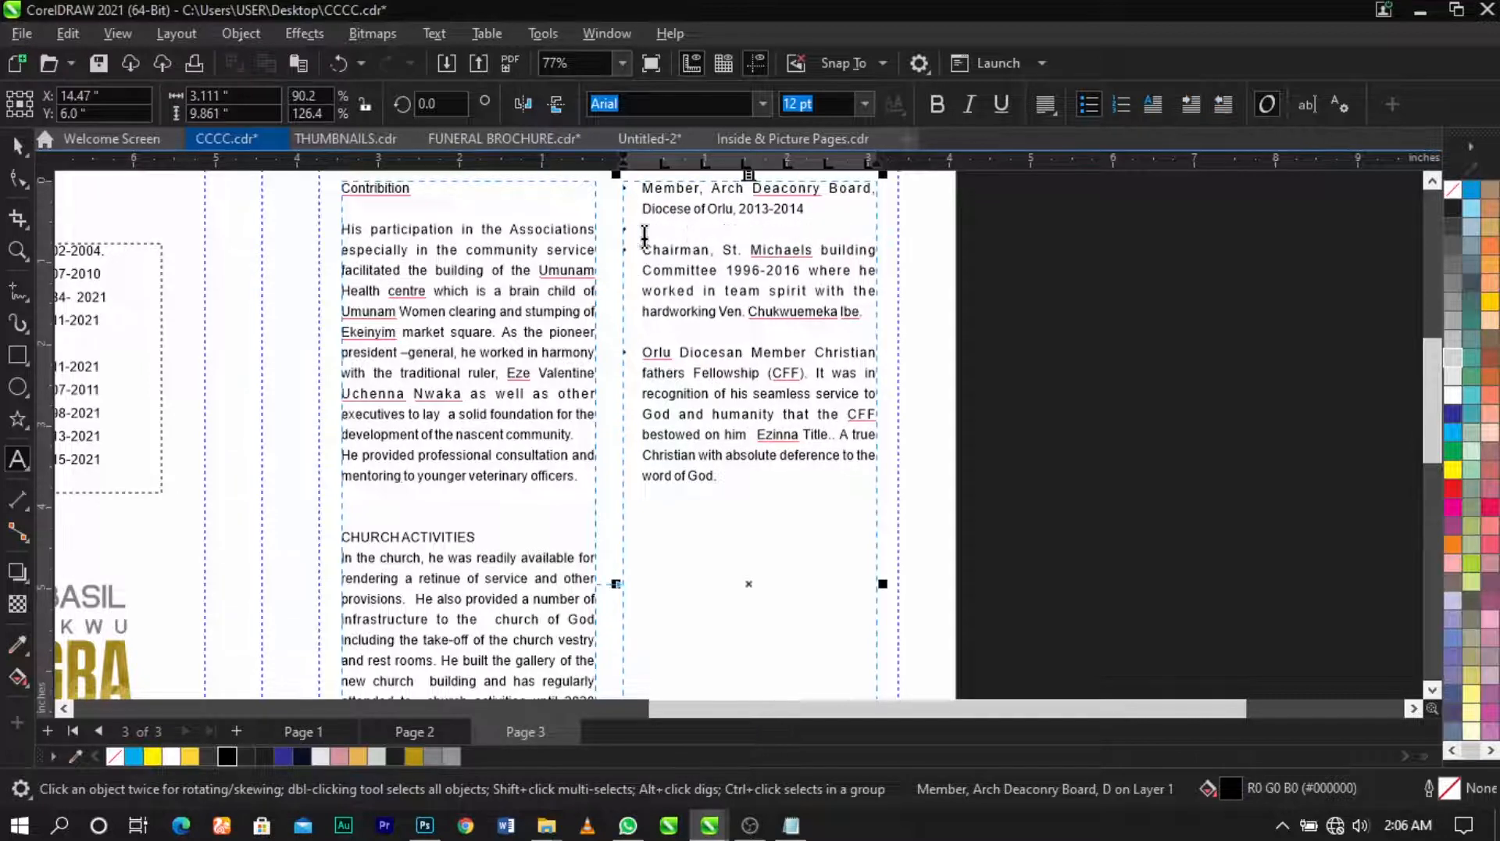
{"action": "left_click", "coordinate": [1098, 102]}
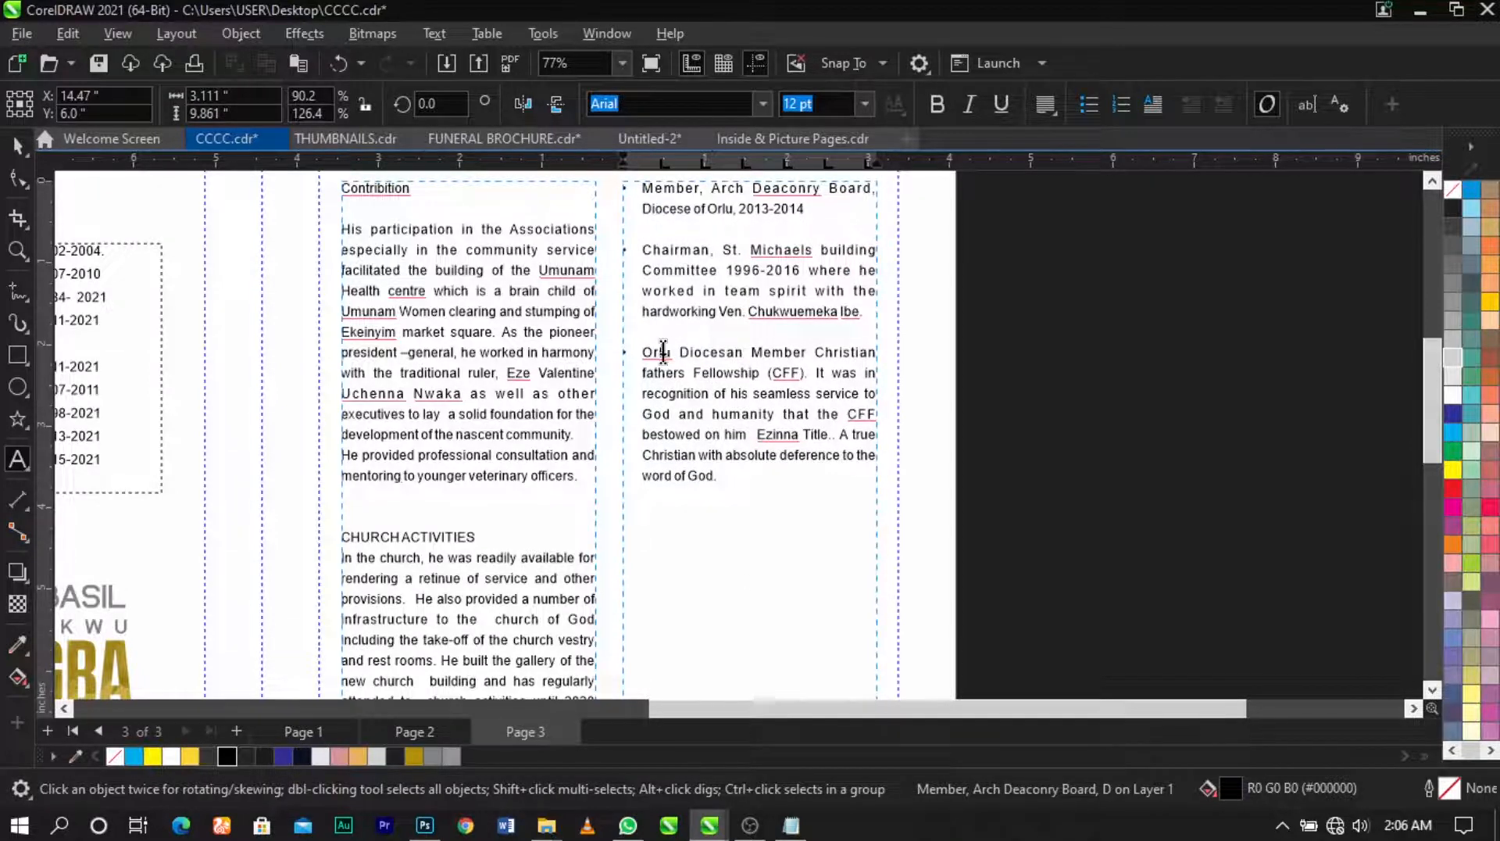
{"action": "scroll", "coordinate": [569, 414], "scroll_direction": "down", "scroll_amount": 2}
{"action": "key", "text": "ctrl+space"}
{"action": "left_click", "coordinate": [834, 434]}
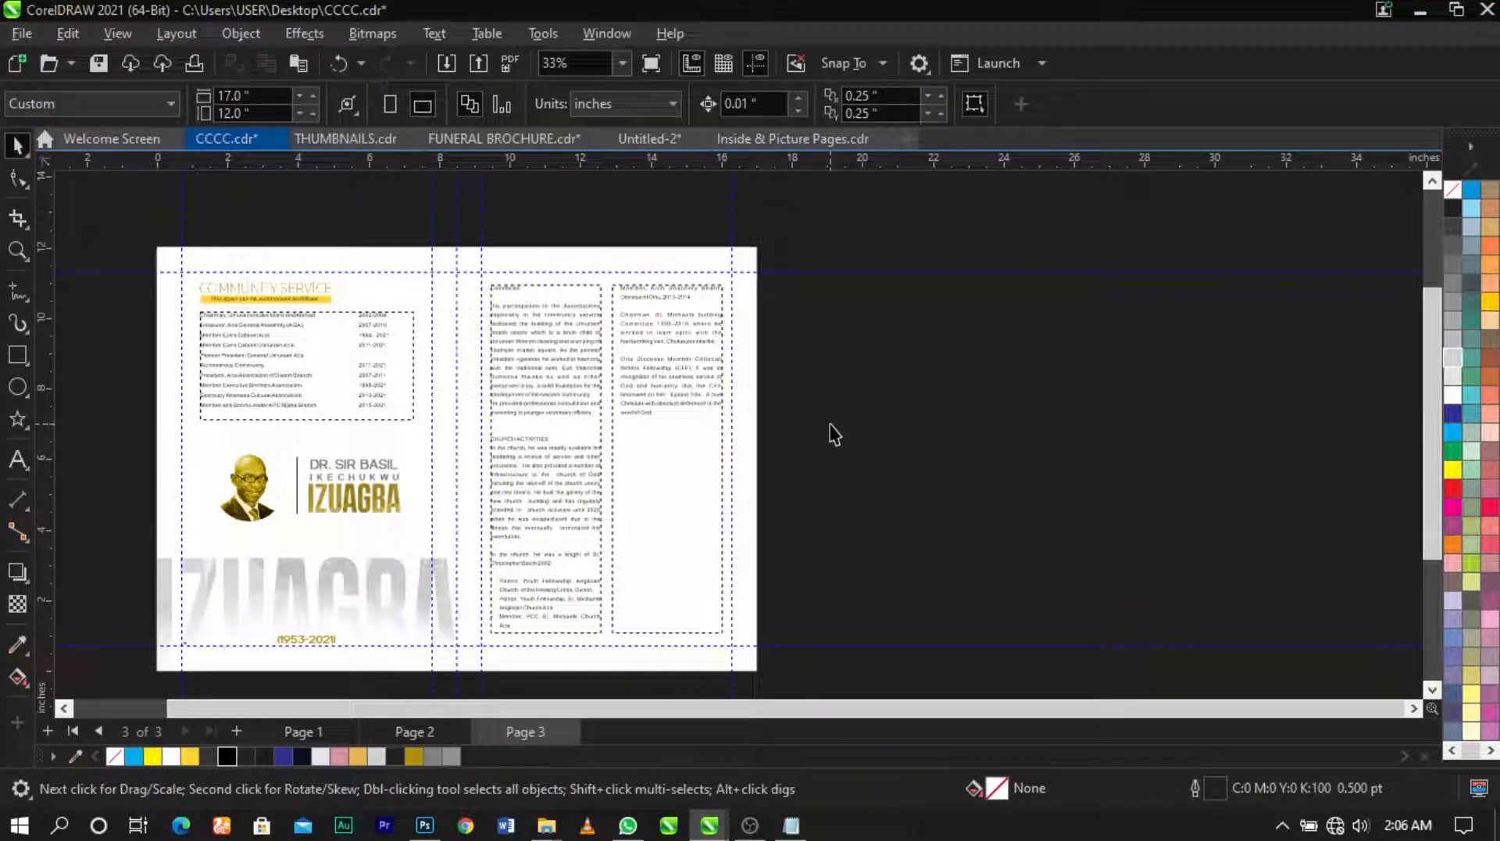
Step: Delete the Contribition heading line and its empty line from the top of the middle column
{"action": "key", "text": "F2"}
{"action": "left_click_drag", "start_coordinate": [405, 257], "coordinate": [786, 598]}
{"action": "left_click", "coordinate": [686, 529]}
{"action": "scroll", "coordinate": [683, 524], "scroll_direction": "down", "scroll_amount": 1}
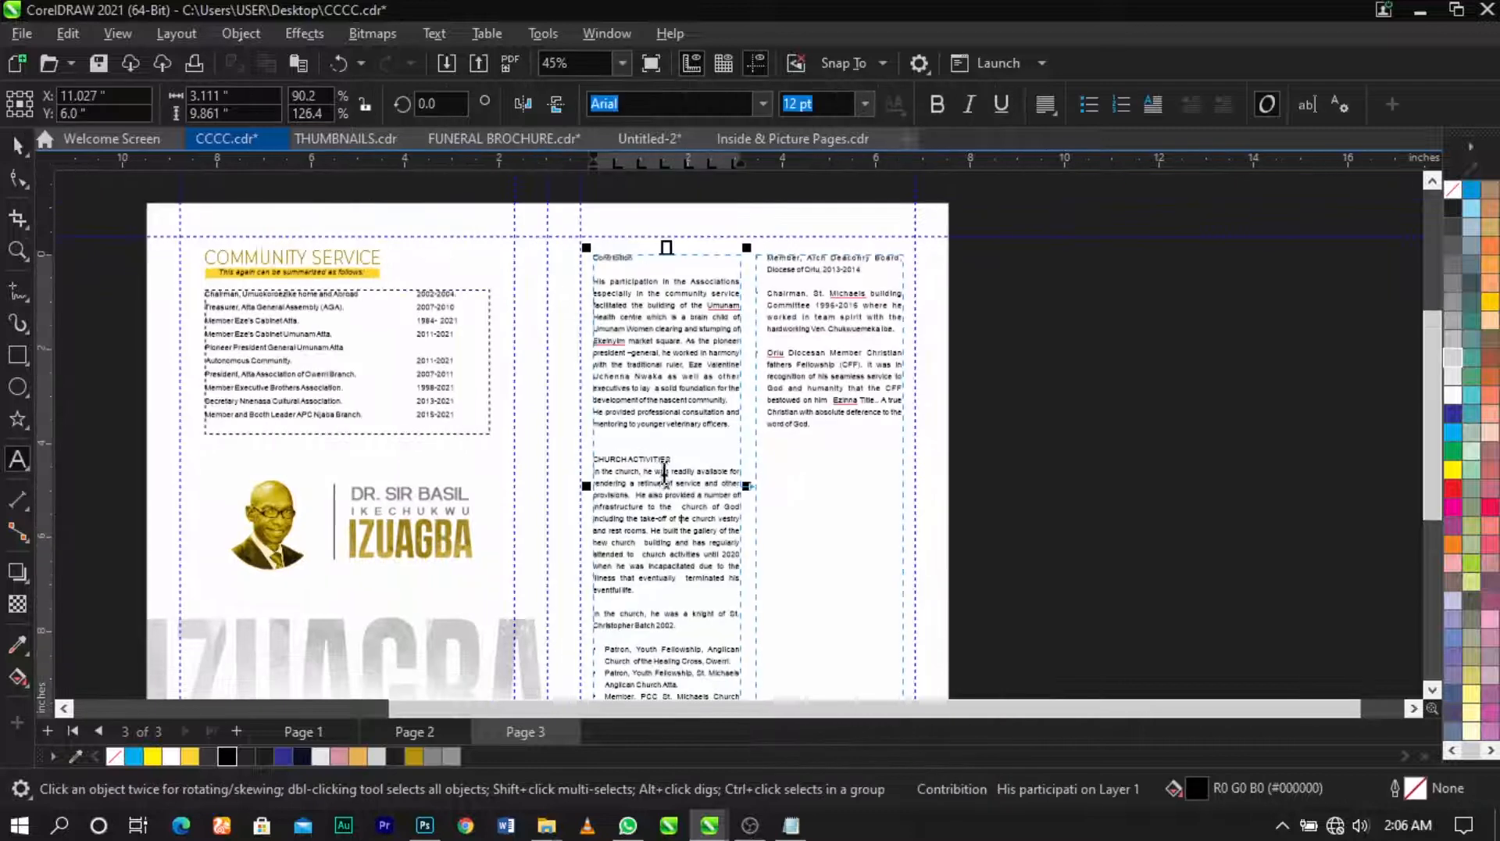
{"action": "scroll", "coordinate": [620, 328], "scroll_direction": "down", "scroll_amount": 1}
{"action": "scroll", "coordinate": [625, 289], "scroll_direction": "up", "scroll_amount": 4}
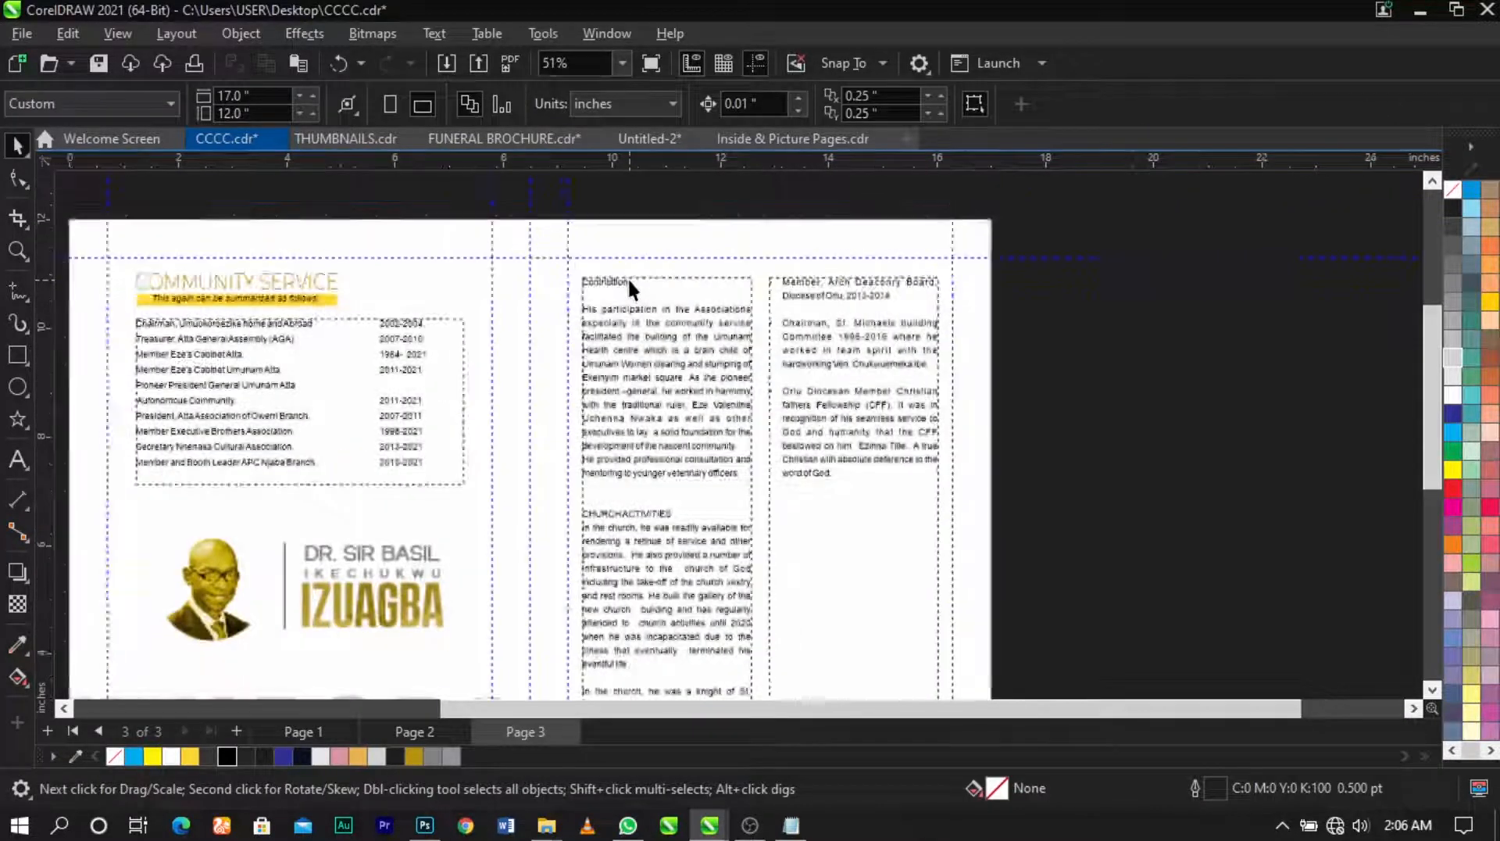
{"action": "double_click", "coordinate": [662, 293]}
{"action": "left_click_drag", "start_coordinate": [662, 293], "coordinate": [491, 283]}
{"action": "key", "text": "ctrl+c"}
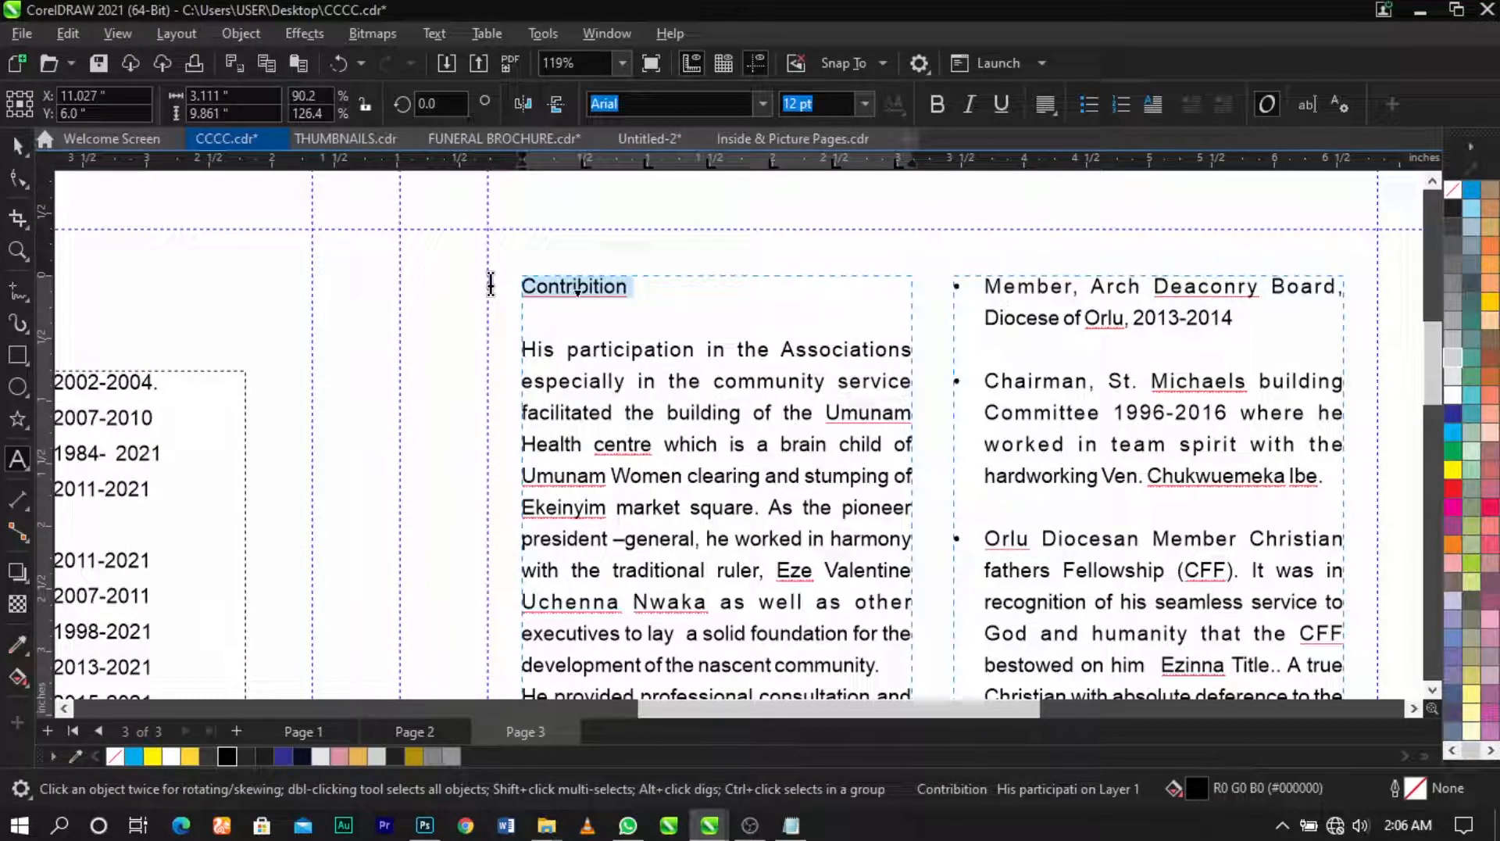
{"action": "key", "text": "Delete"}
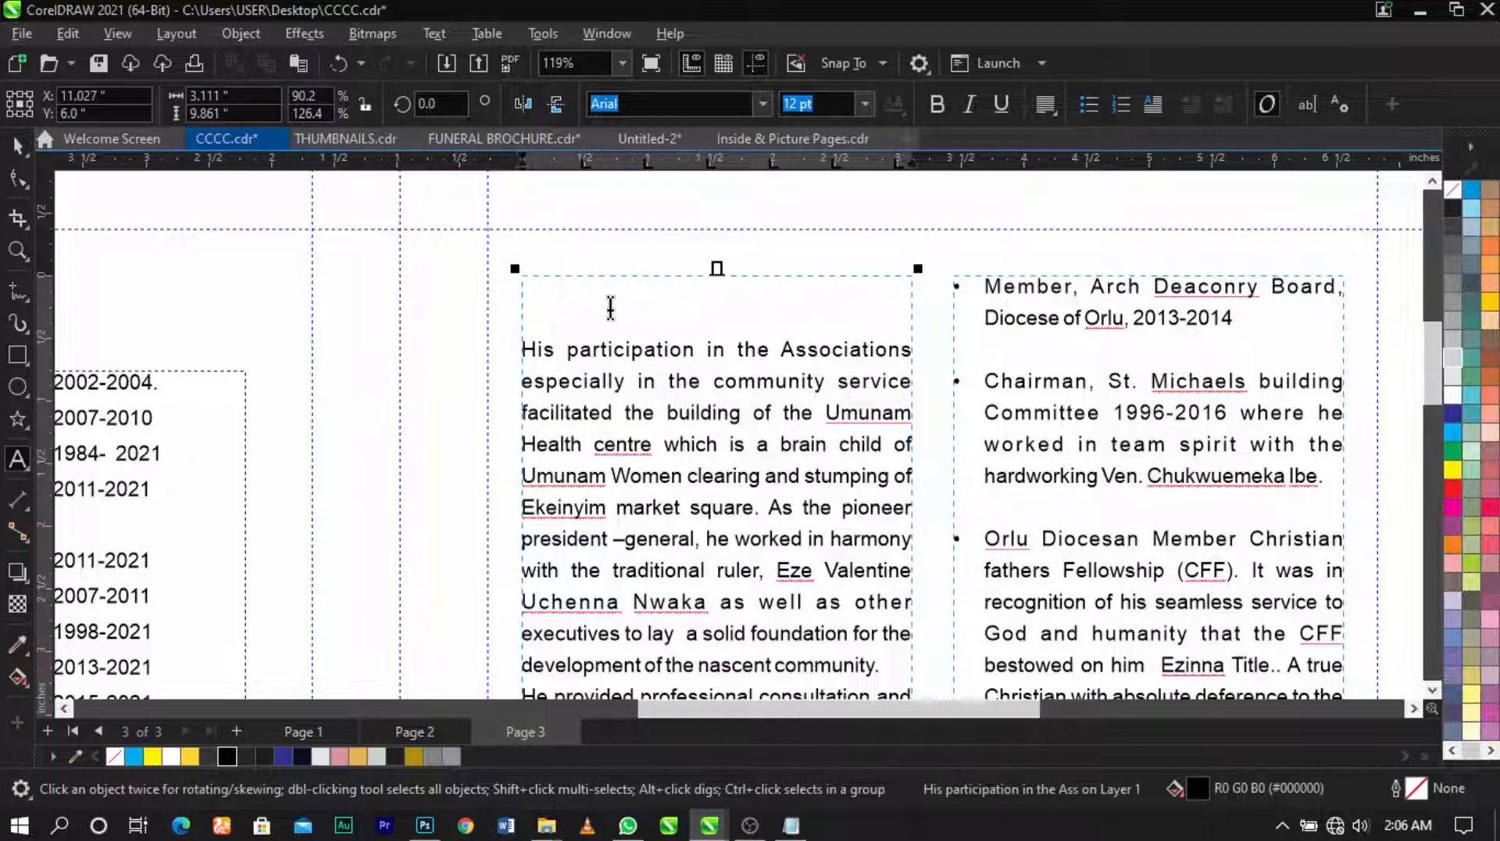
{"action": "key", "text": "Delete"}
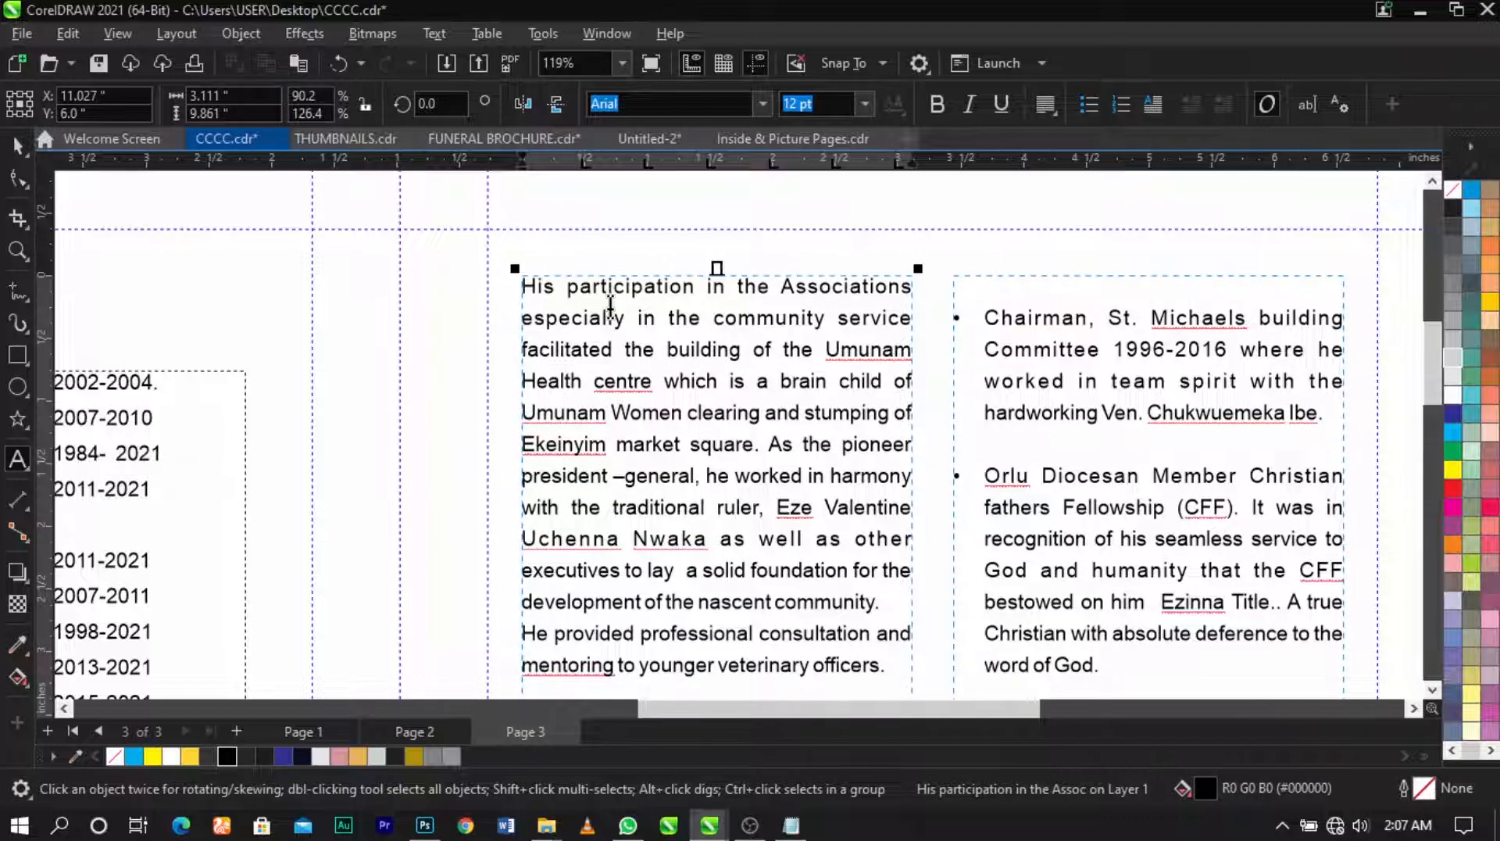
{"action": "key", "text": "ctrl+space"}
Step: Shorten both linked text frames by moving their top edge down and bottom edge up
{"action": "scroll", "coordinate": [629, 273], "scroll_direction": "down", "scroll_amount": 2}
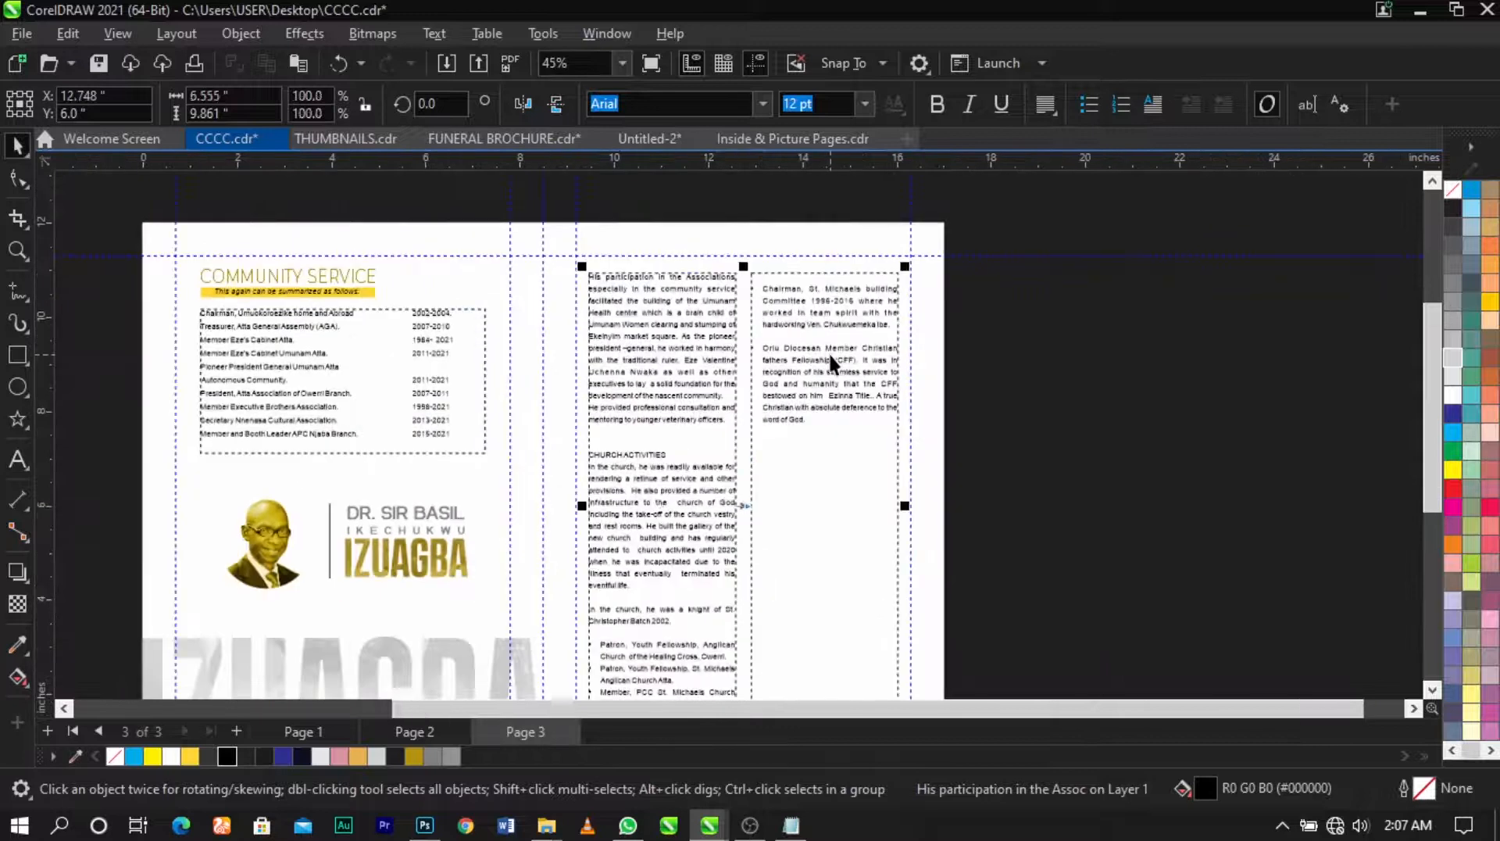
{"action": "left_click", "coordinate": [829, 352], "text": "shift"}
{"action": "left_click_drag", "start_coordinate": [746, 268], "coordinate": [758, 303]}
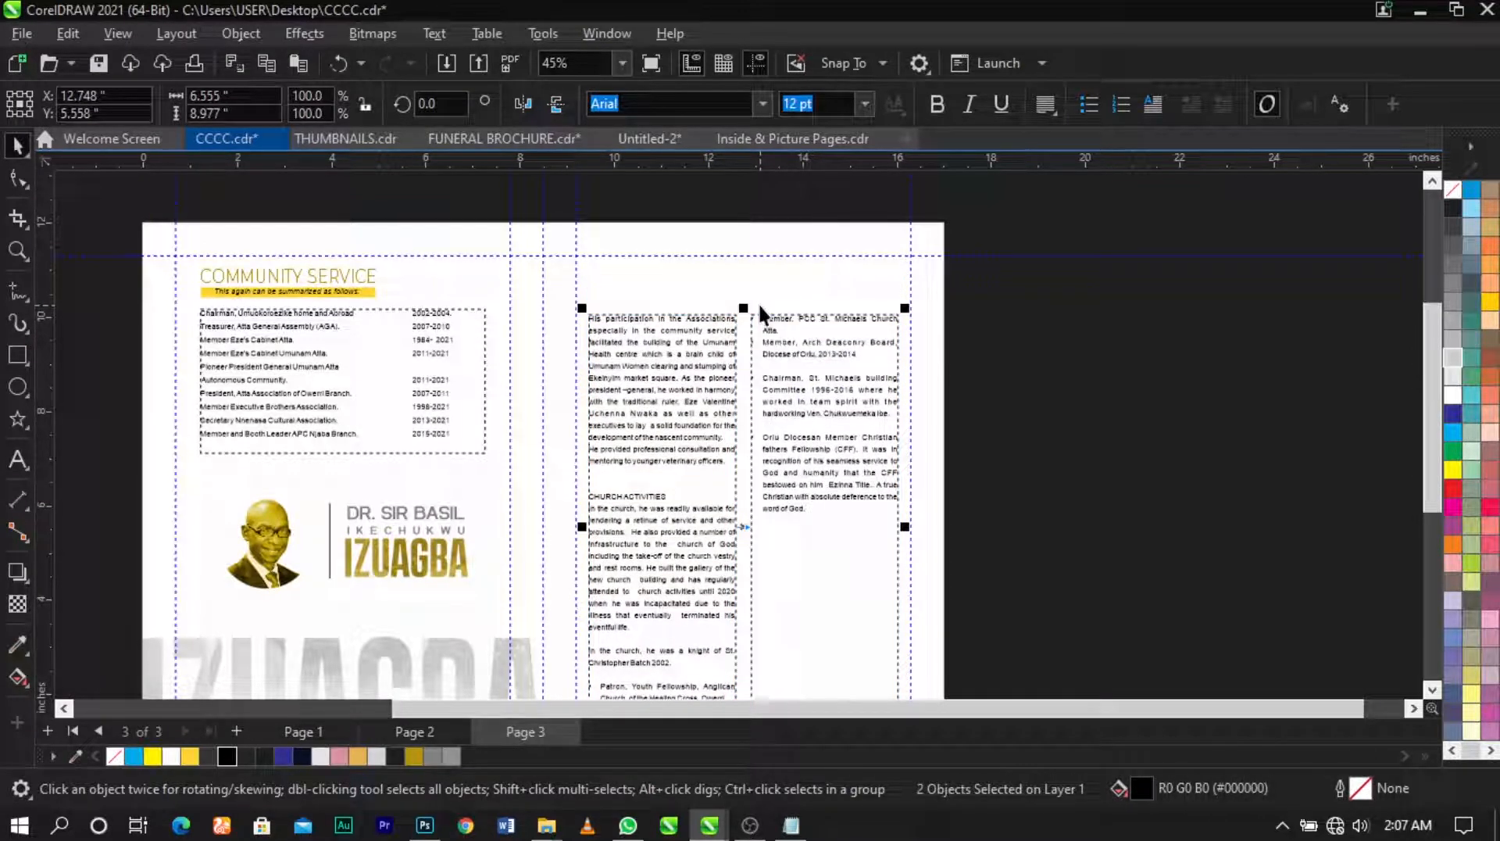
{"action": "scroll", "coordinate": [766, 302], "scroll_direction": "down", "scroll_amount": 3}
{"action": "key", "text": "z"}
{"action": "left_click_drag", "start_coordinate": [601, 422], "coordinate": [938, 588]}
{"action": "key", "text": "space"}
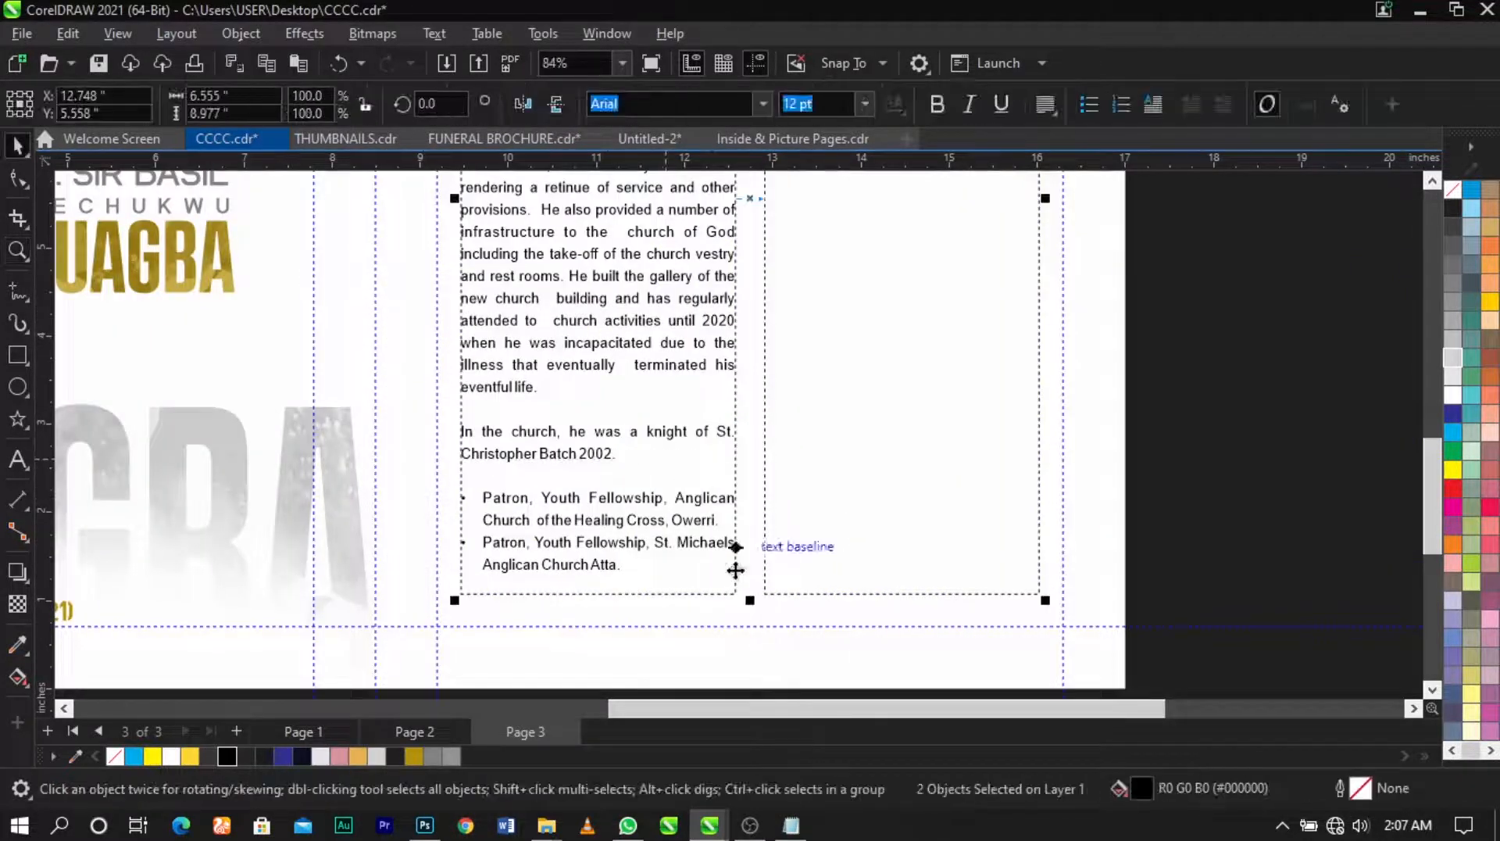
{"action": "left_click_drag", "start_coordinate": [753, 600], "coordinate": [751, 561]}
{"action": "left_click", "coordinate": [806, 319]}
Step: Widen the left column's line spacing by dragging its Shape tool spacing handle
{"action": "scroll", "coordinate": [806, 318], "scroll_direction": "down", "scroll_amount": 3}
{"action": "key", "text": "z"}
{"action": "left_click_drag", "start_coordinate": [964, 492], "coordinate": [535, 68]}
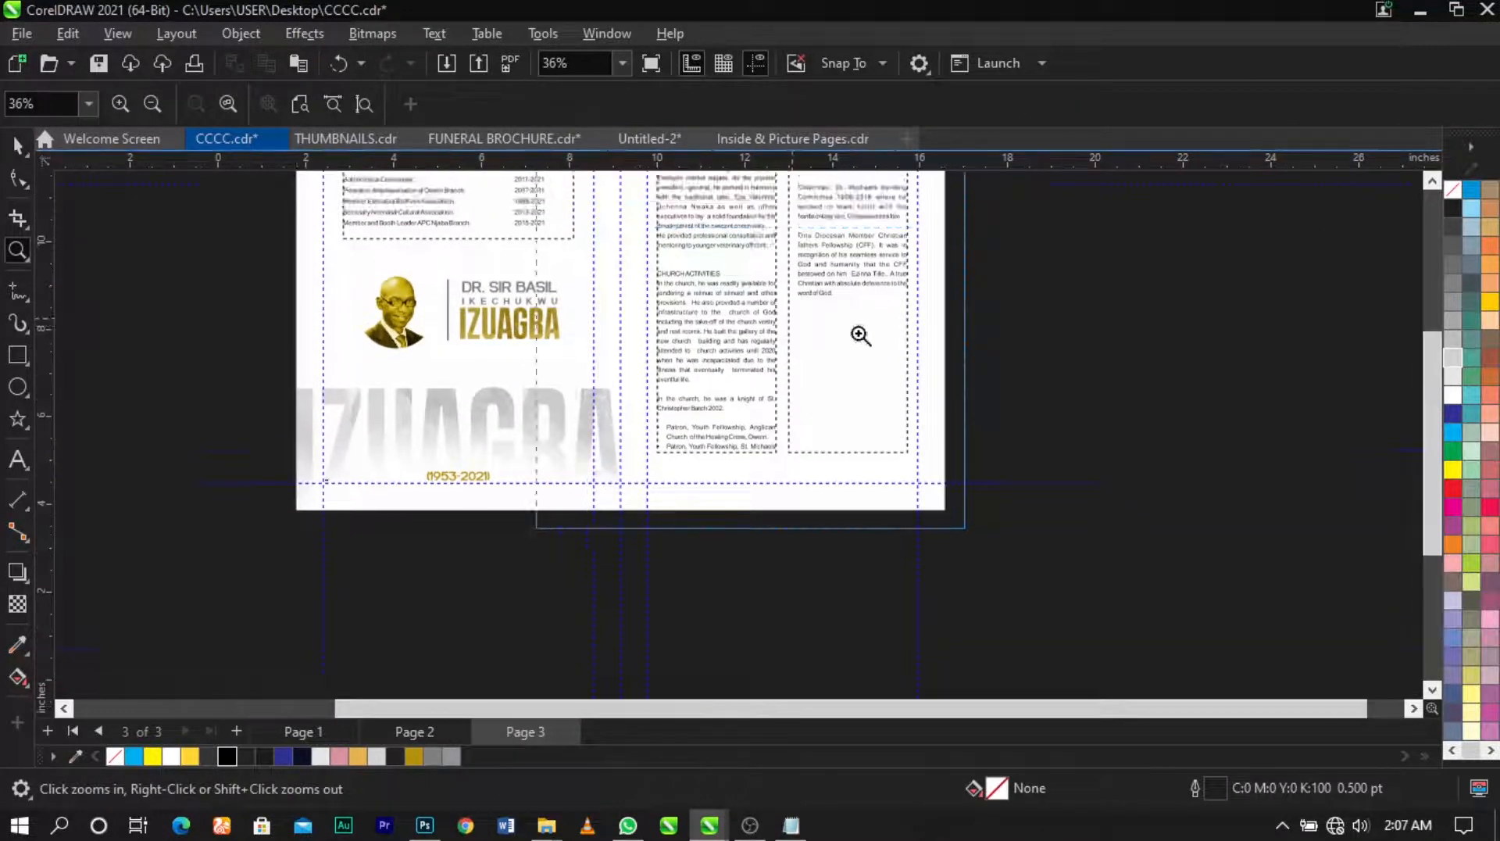
{"action": "key", "text": "space"}
{"action": "left_click", "coordinate": [772, 325]}
{"action": "scroll", "coordinate": [723, 301], "scroll_direction": "up", "scroll_amount": 4}
{"action": "scroll", "coordinate": [723, 301], "scroll_direction": "down", "scroll_amount": 2}
{"action": "scroll", "coordinate": [723, 301], "scroll_direction": "up", "scroll_amount": 2}
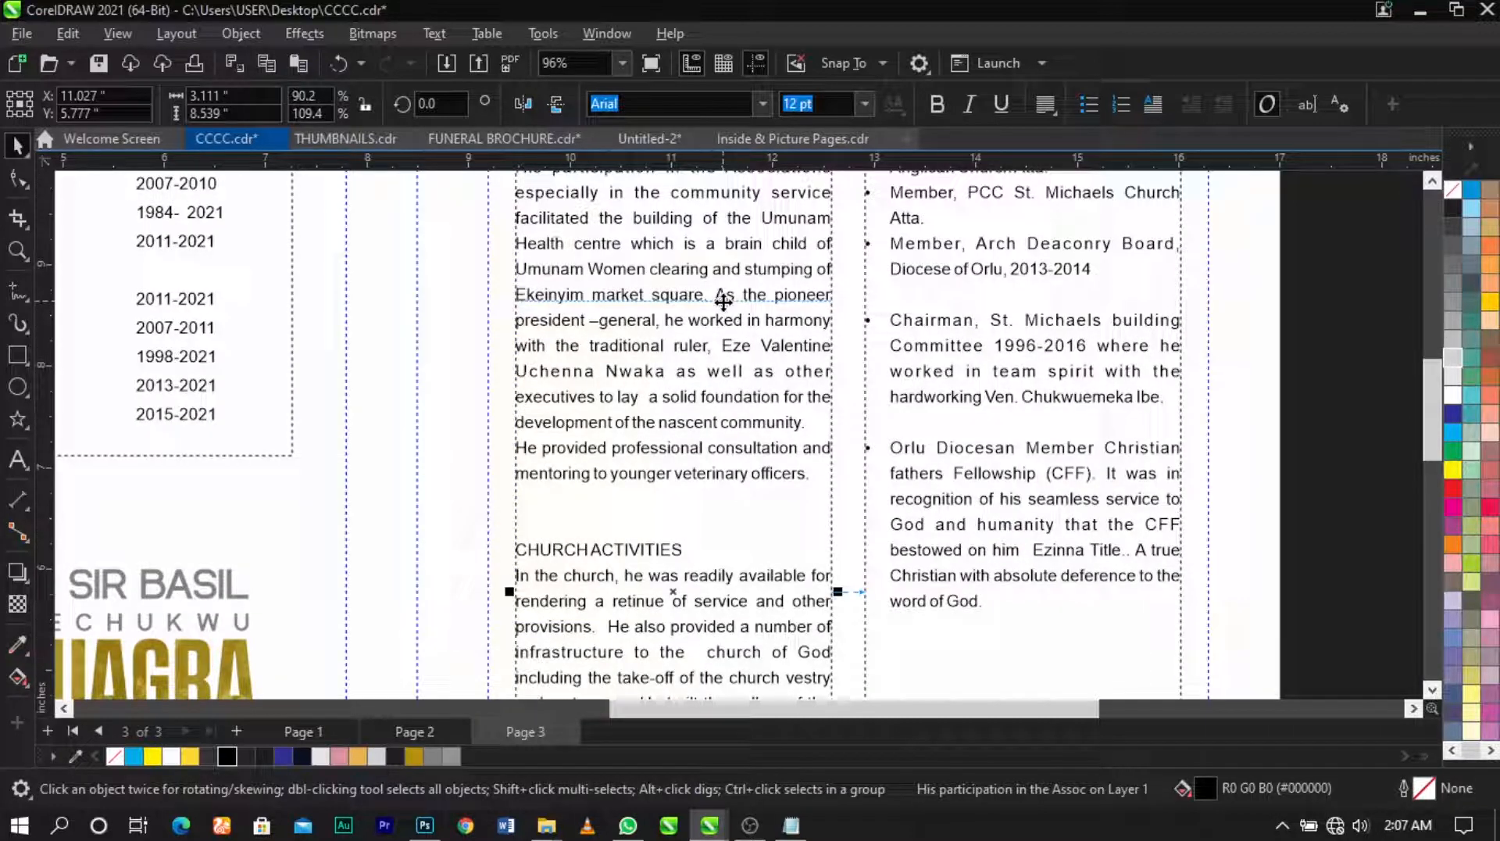
{"action": "scroll", "coordinate": [723, 294], "scroll_direction": "down", "scroll_amount": 4}
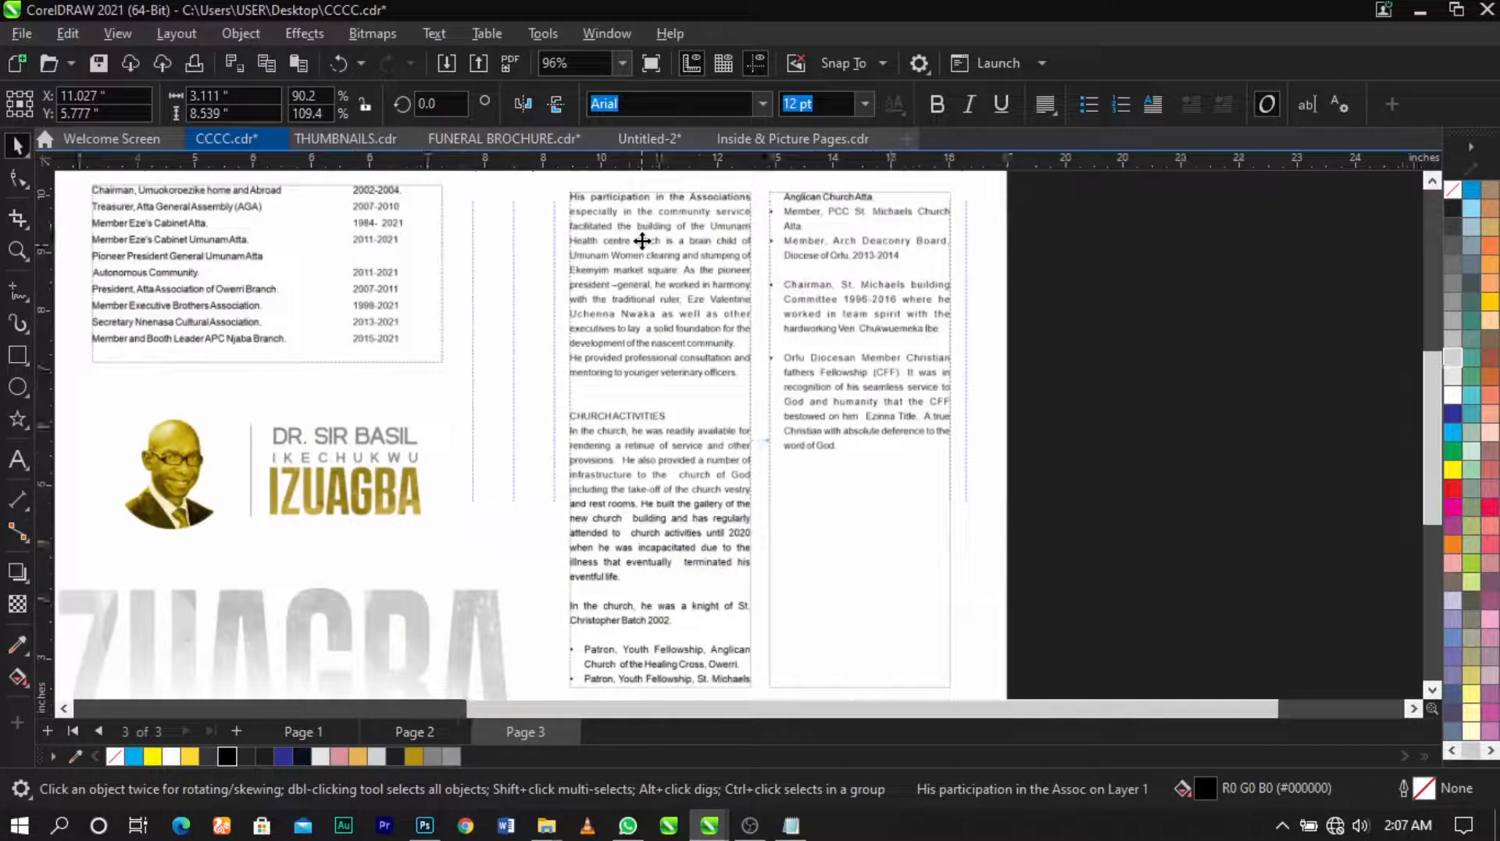
{"action": "left_click", "coordinate": [1130, 365]}
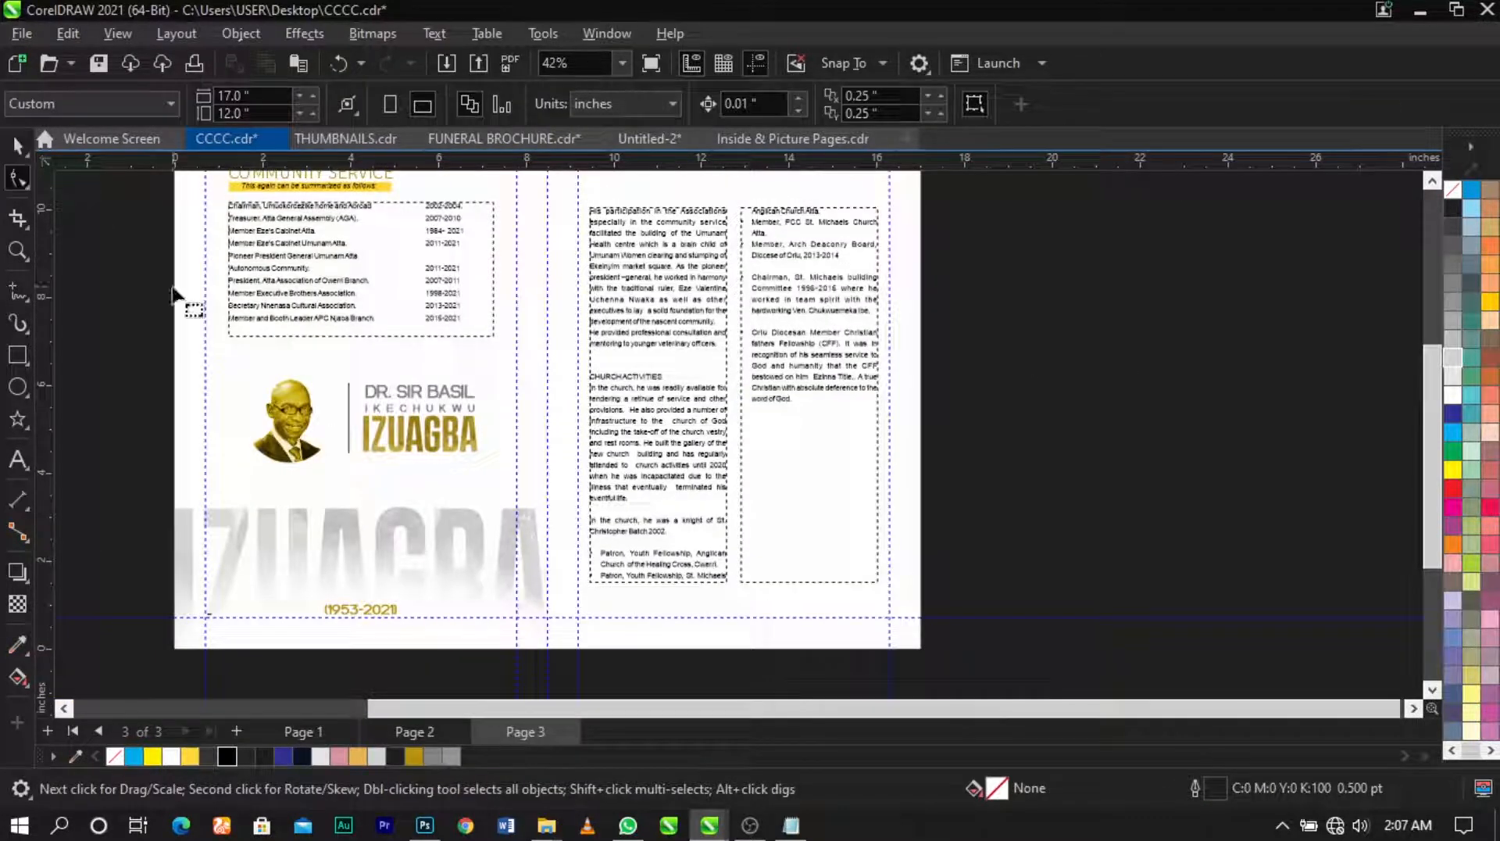
{"action": "left_click", "coordinate": [17, 180]}
{"action": "left_click", "coordinate": [663, 395]}
{"action": "left_click_drag", "start_coordinate": [580, 592], "coordinate": [662, 608]}
{"action": "key", "text": "space"}
Step: Trim both text frames to the same height and group them with Ctrl+G
{"action": "left_click", "coordinate": [655, 617]}
{"action": "left_click", "coordinate": [656, 647]}
{"action": "scroll", "coordinate": [663, 607], "scroll_direction": "up", "scroll_amount": 3}
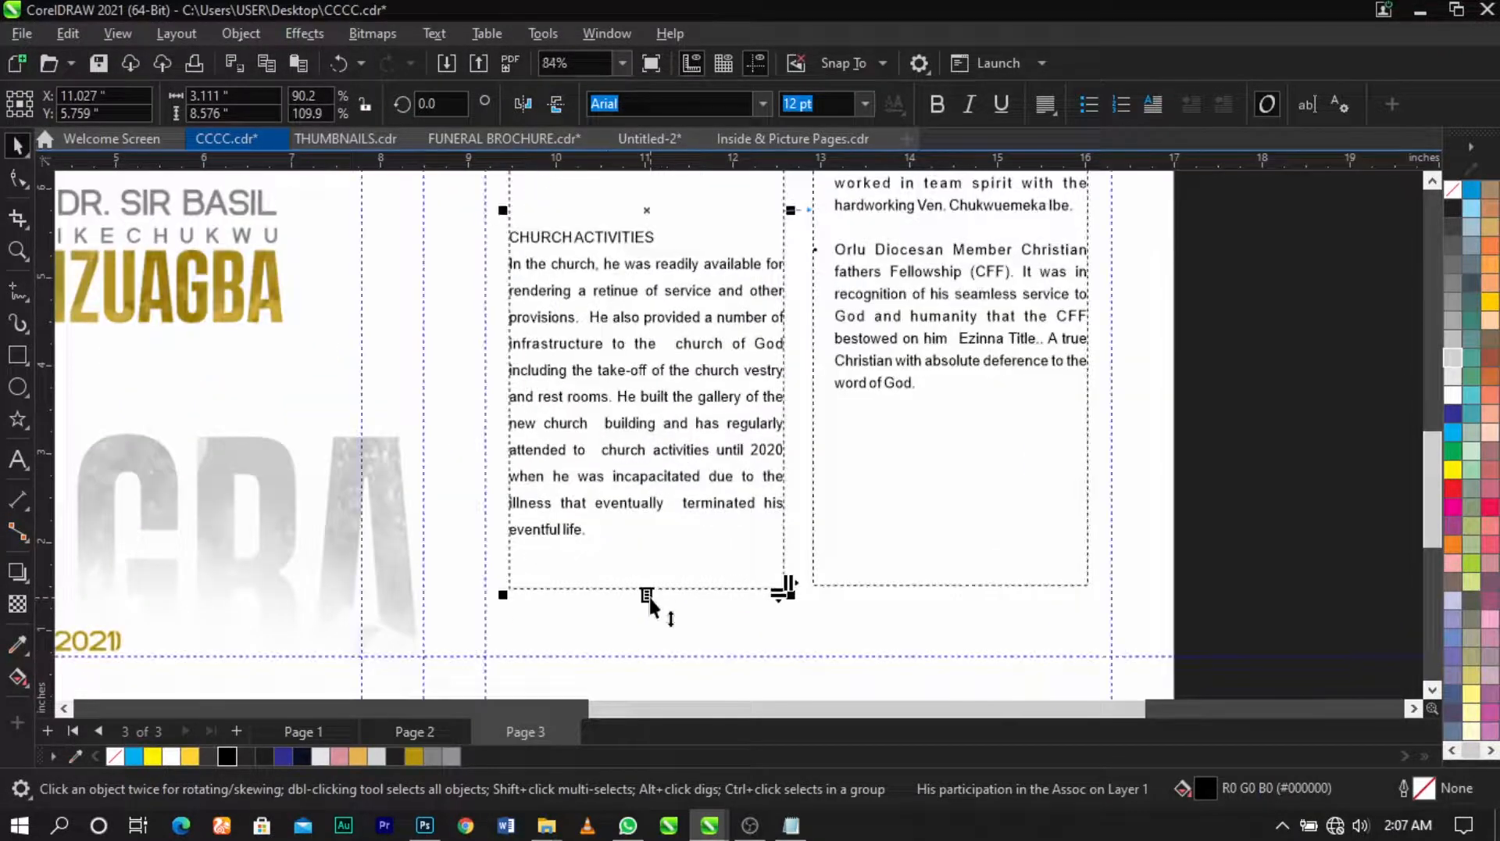
{"action": "left_click_drag", "start_coordinate": [651, 598], "coordinate": [650, 592]}
{"action": "scroll", "coordinate": [714, 538], "scroll_direction": "down", "scroll_amount": 1}
{"action": "left_click", "coordinate": [799, 532], "text": "shift"}
{"action": "left_click_drag", "start_coordinate": [750, 568], "coordinate": [754, 551]}
{"action": "key", "text": "ctrl+g"}
{"action": "scroll", "coordinate": [780, 453], "scroll_direction": "down", "scroll_amount": 1}
{"action": "left_click", "coordinate": [1013, 429]}
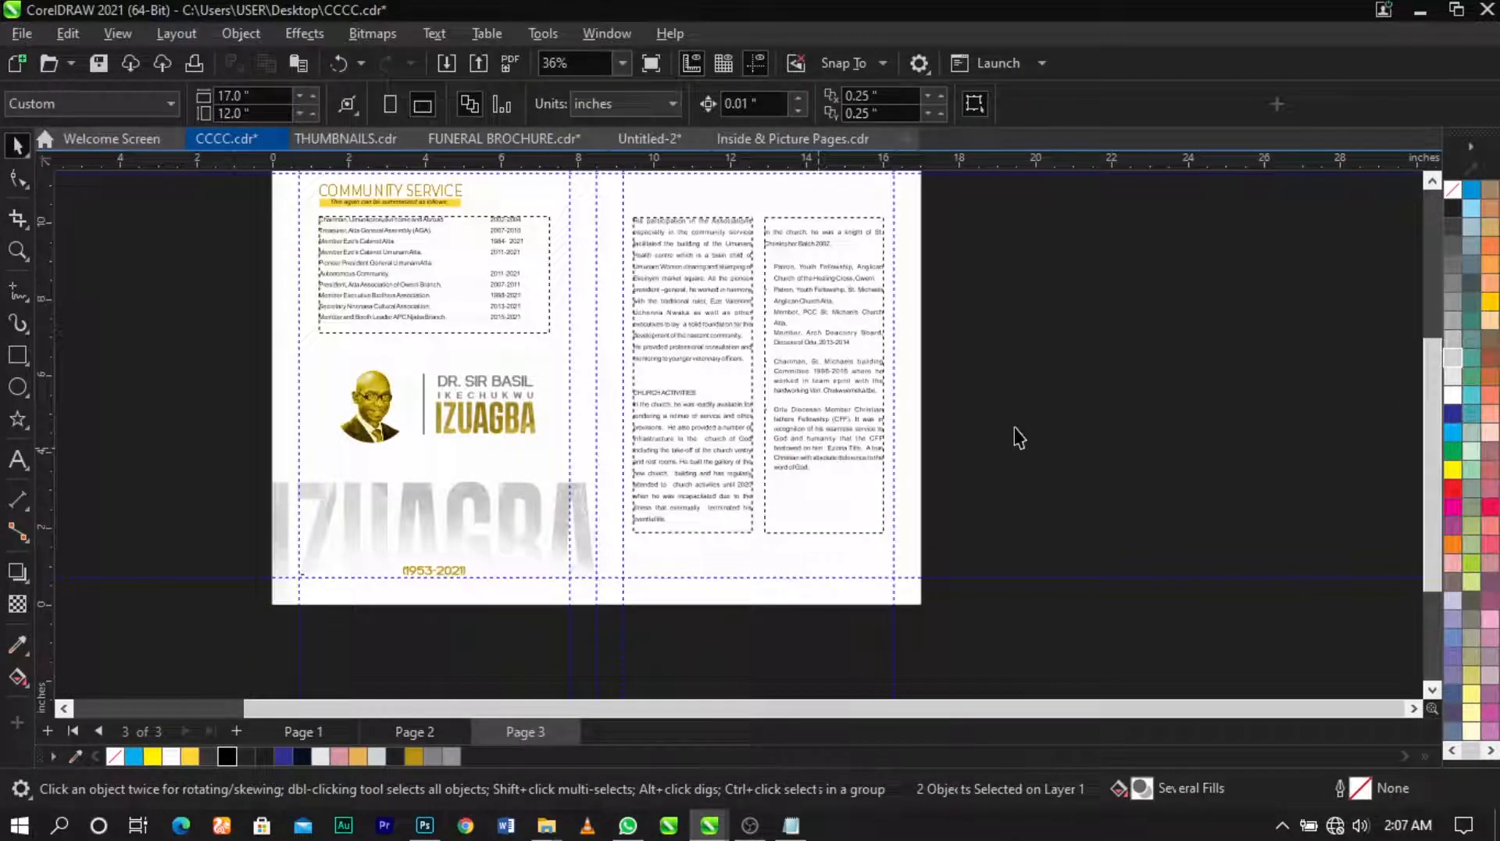
{"action": "key", "text": "F2"}
{"action": "left_click_drag", "start_coordinate": [568, 302], "coordinate": [960, 154]}
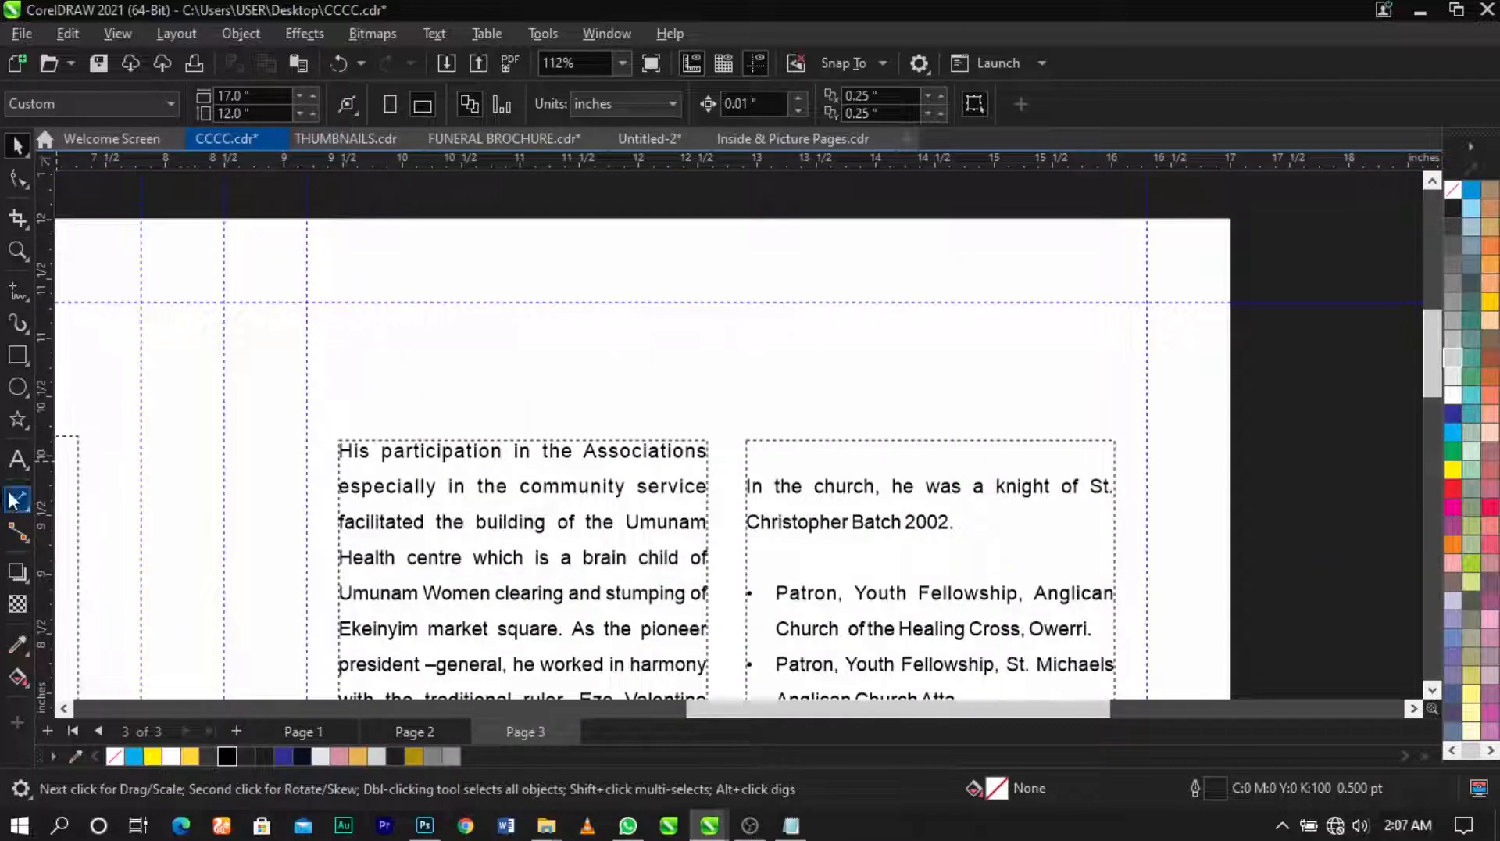
Step: Paste the Contribition heading as separate text above the columns and convert it to uppercase
{"action": "left_click", "coordinate": [17, 460]}
{"action": "left_click", "coordinate": [428, 365]}
{"action": "key", "text": "ctrl+v"}
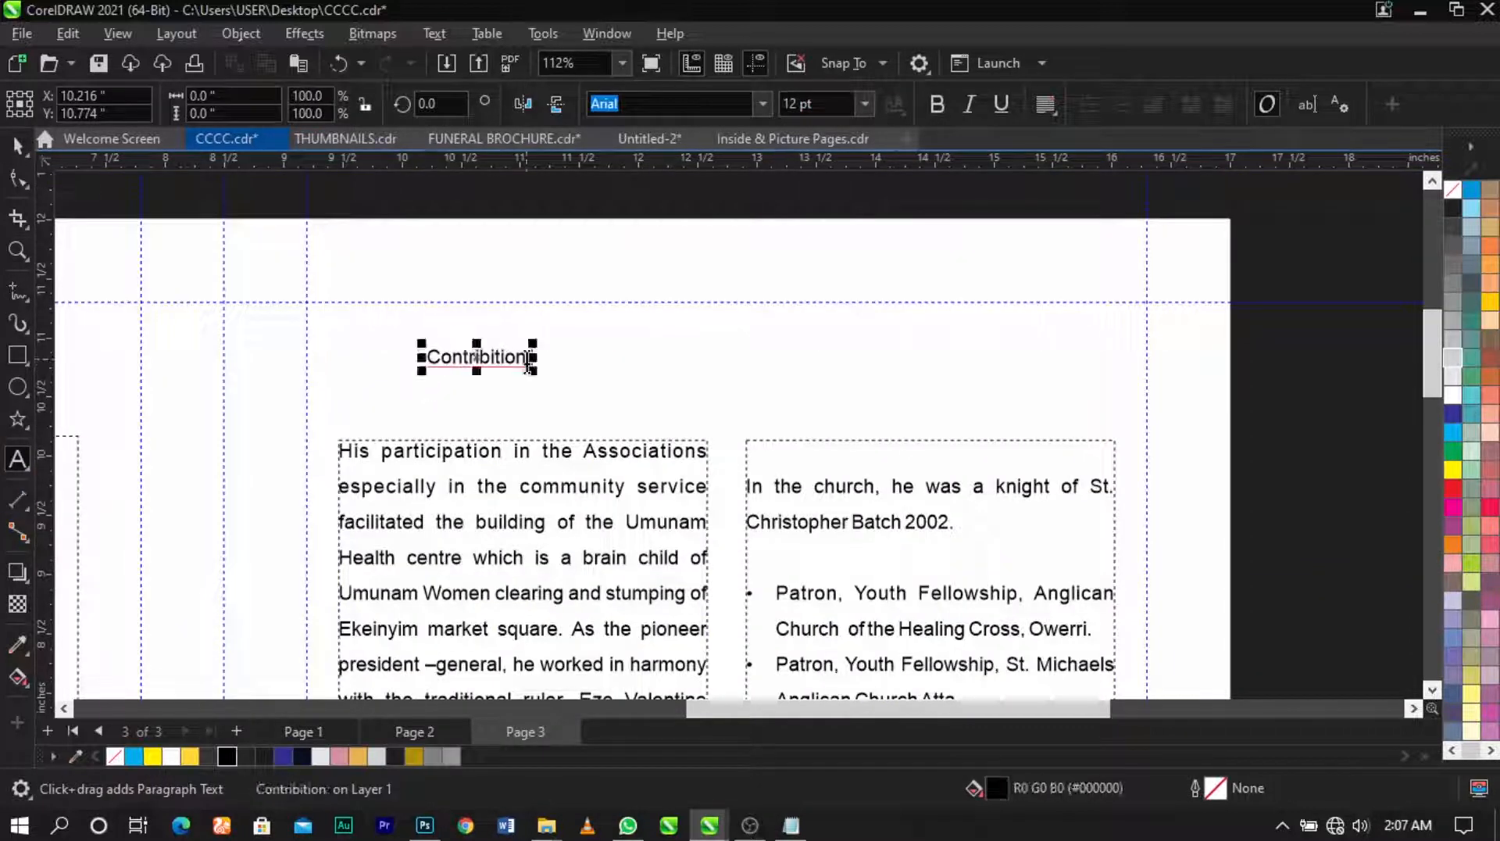
{"action": "key", "text": "ctrl+space"}
{"action": "double_click", "coordinate": [522, 362]}
{"action": "key", "text": "ctrl+space"}
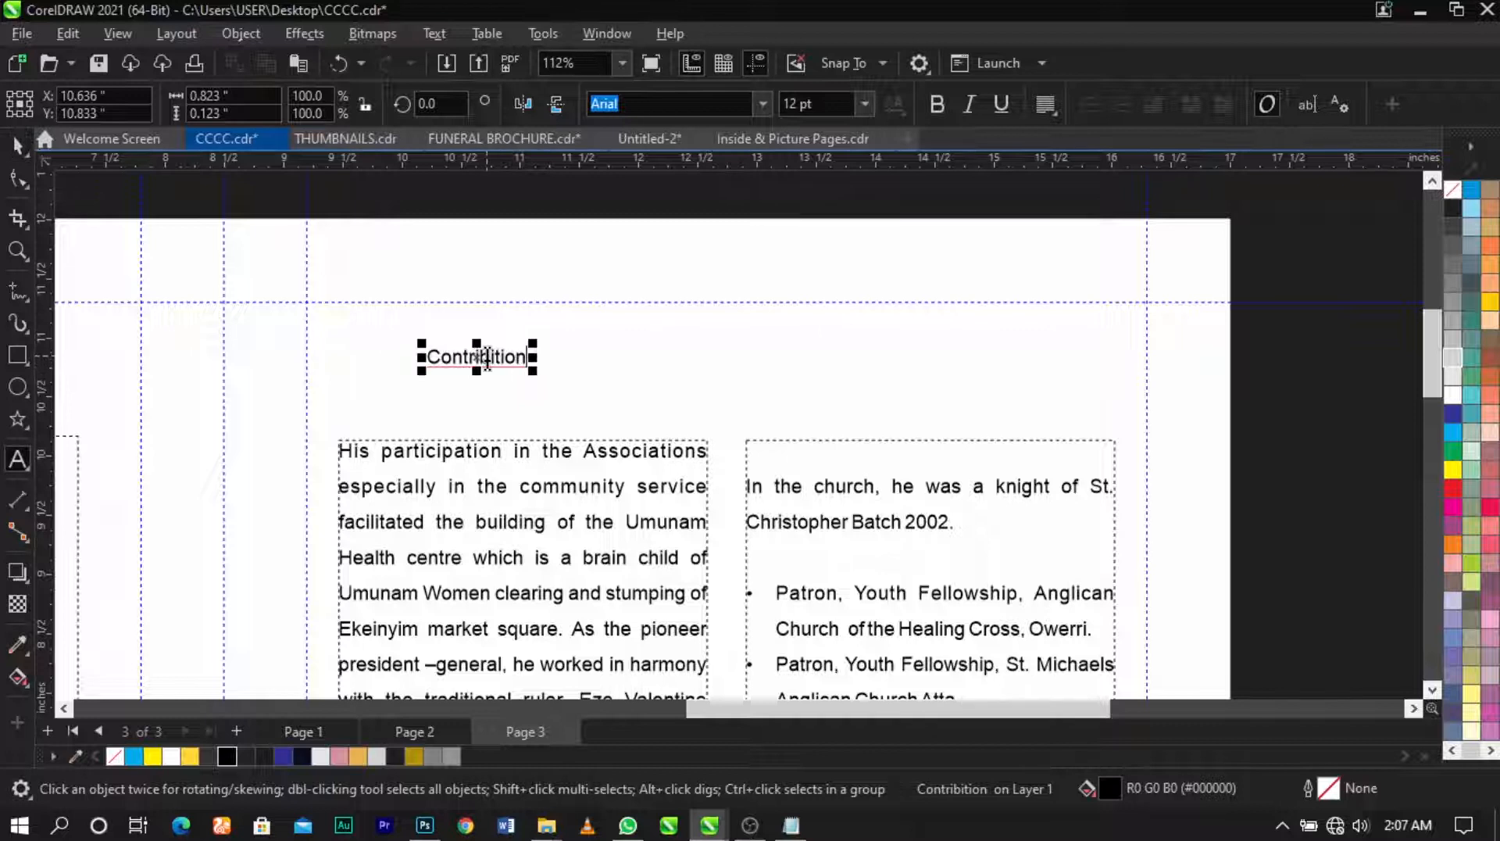
{"action": "double_click", "coordinate": [482, 358]}
{"action": "key", "text": "ctrl+a"}
{"action": "key", "text": "shift+F3"}
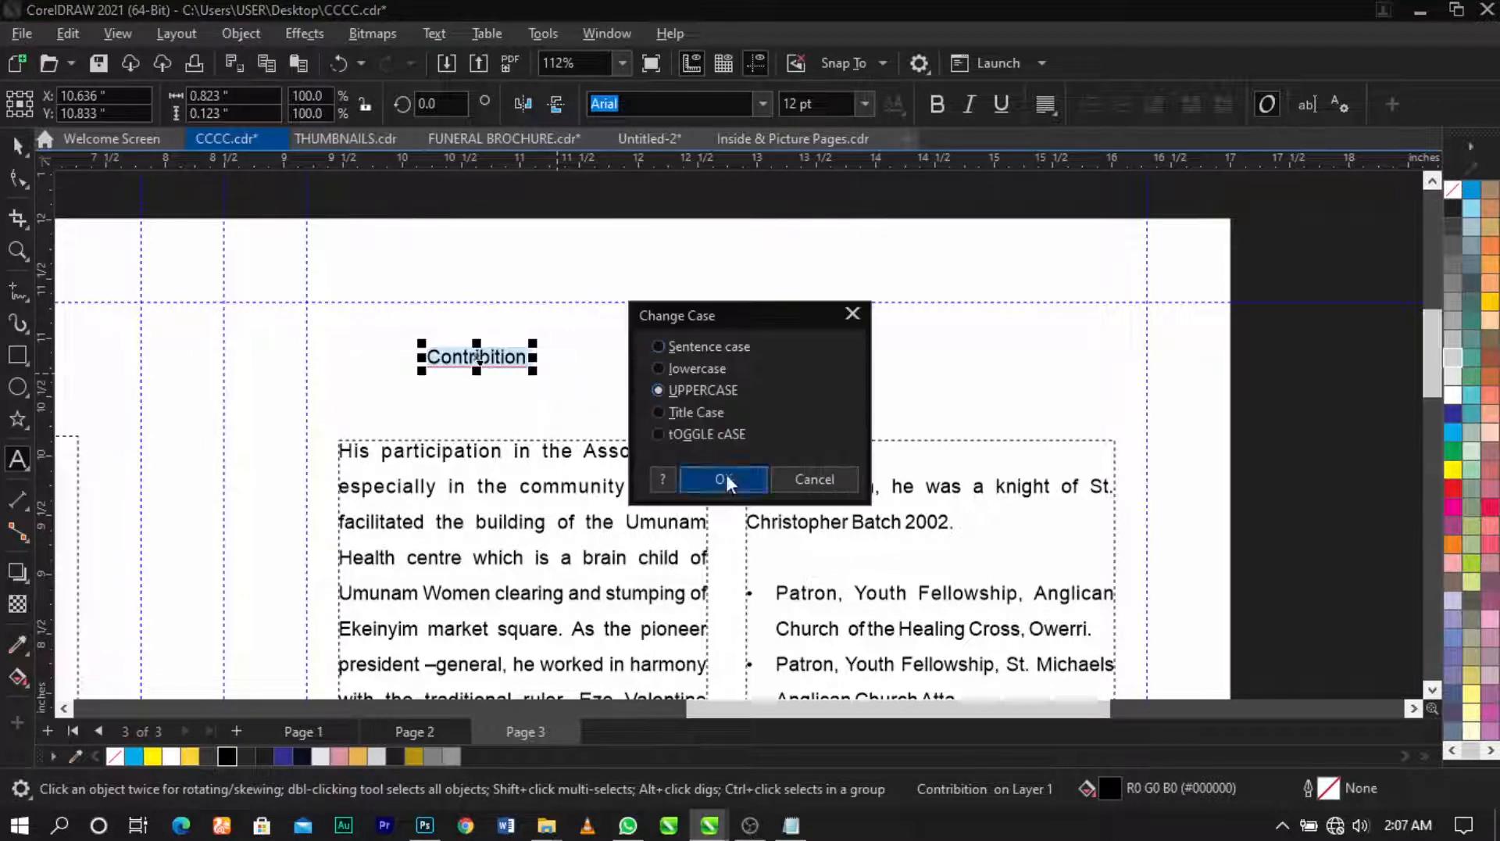
{"action": "left_click", "coordinate": [727, 476]}
{"action": "key", "text": "ctrl+space"}
Step: Enlarge the heading above the columns and correct its spelling to CONTRIBUTION
{"action": "left_click_drag", "start_coordinate": [574, 342], "coordinate": [760, 308]}
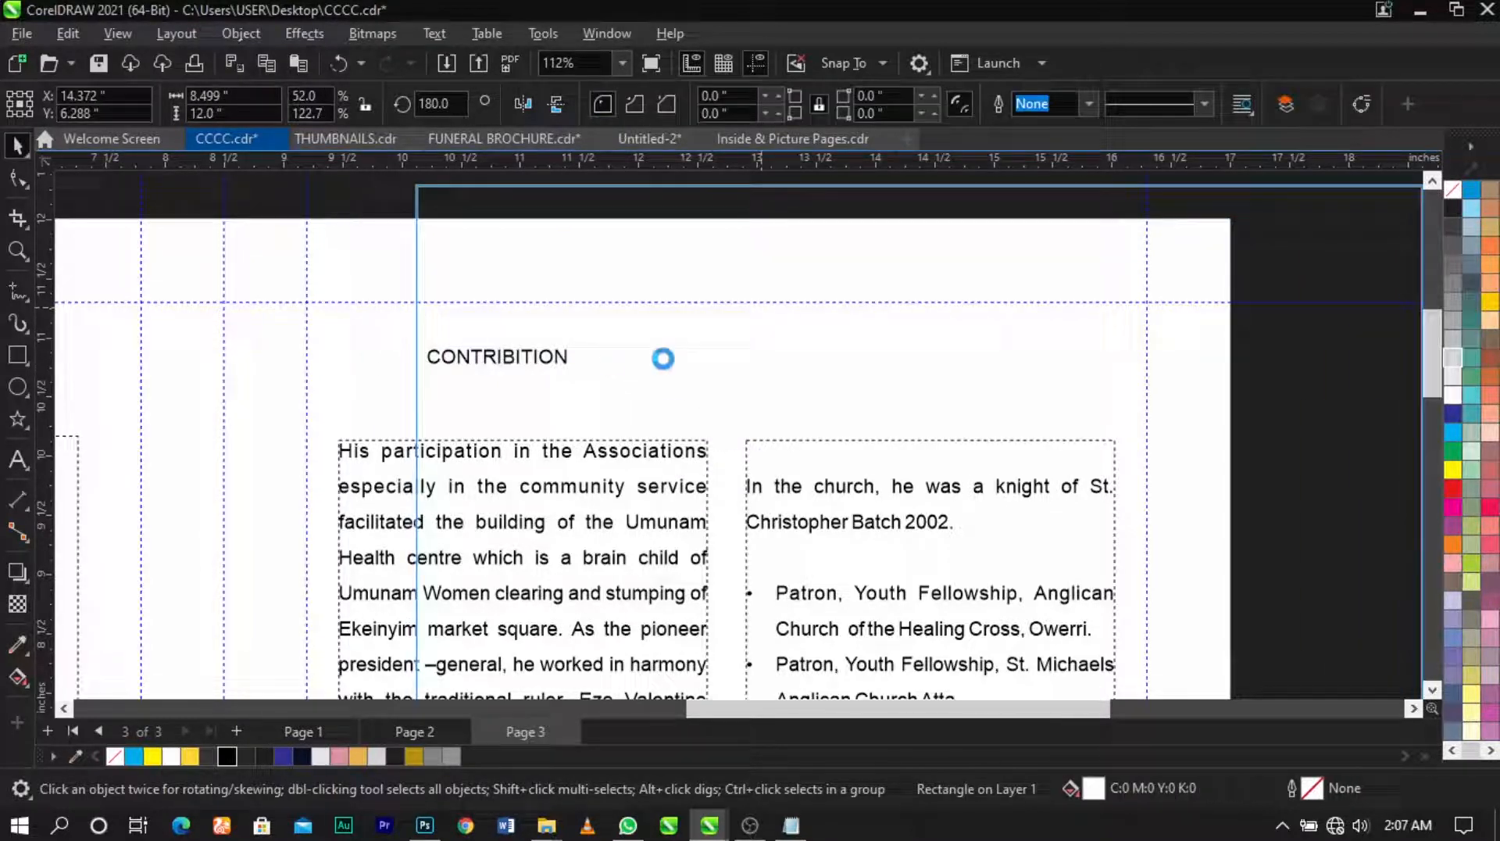
{"action": "key", "text": "ctrl+z"}
{"action": "left_click", "coordinate": [561, 353]}
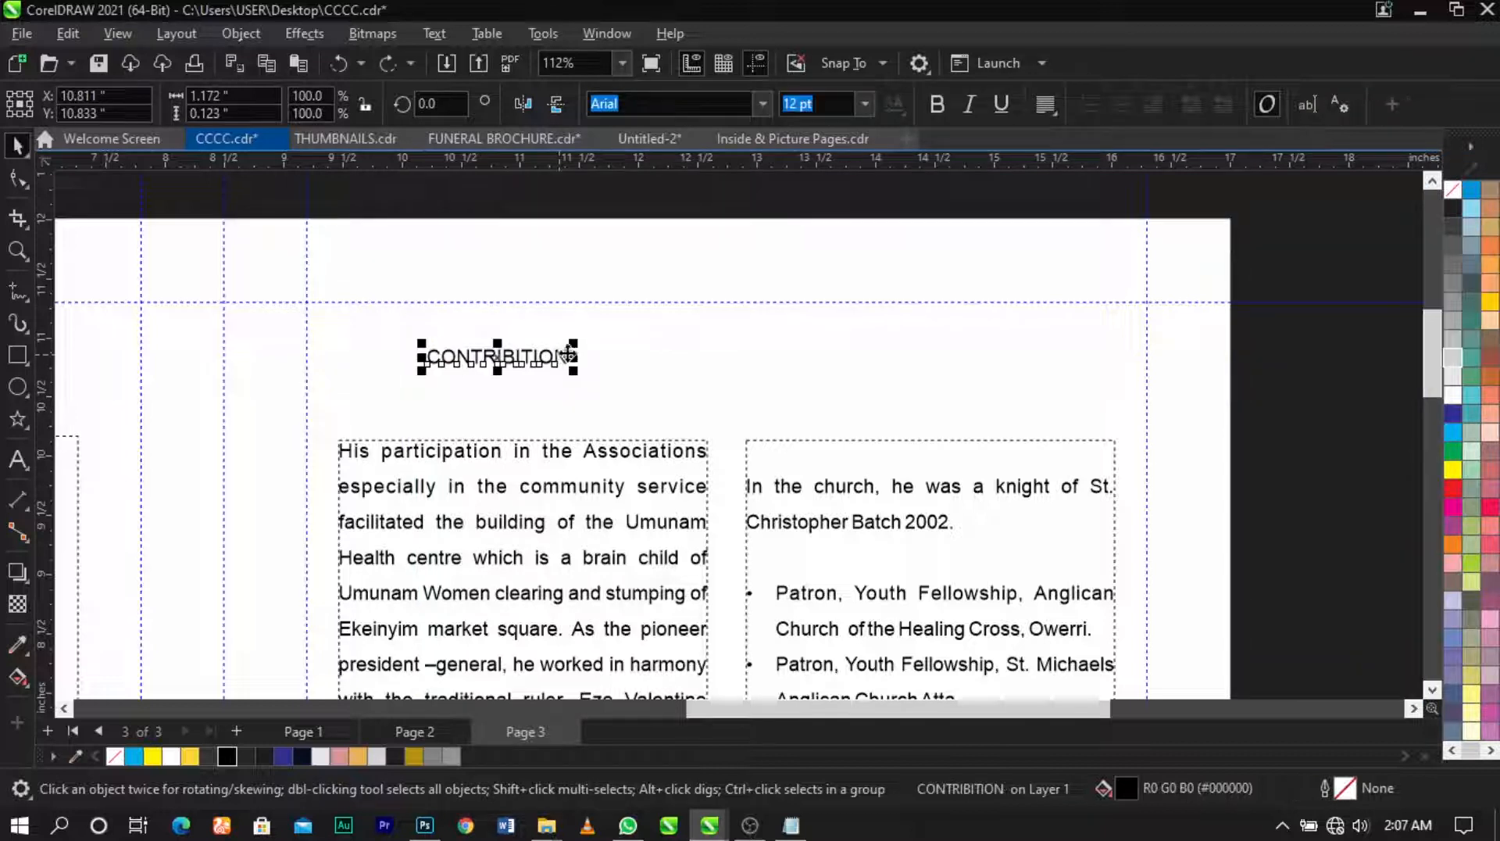
{"action": "left_click_drag", "start_coordinate": [574, 344], "coordinate": [646, 383]}
{"action": "double_click", "coordinate": [646, 383]}
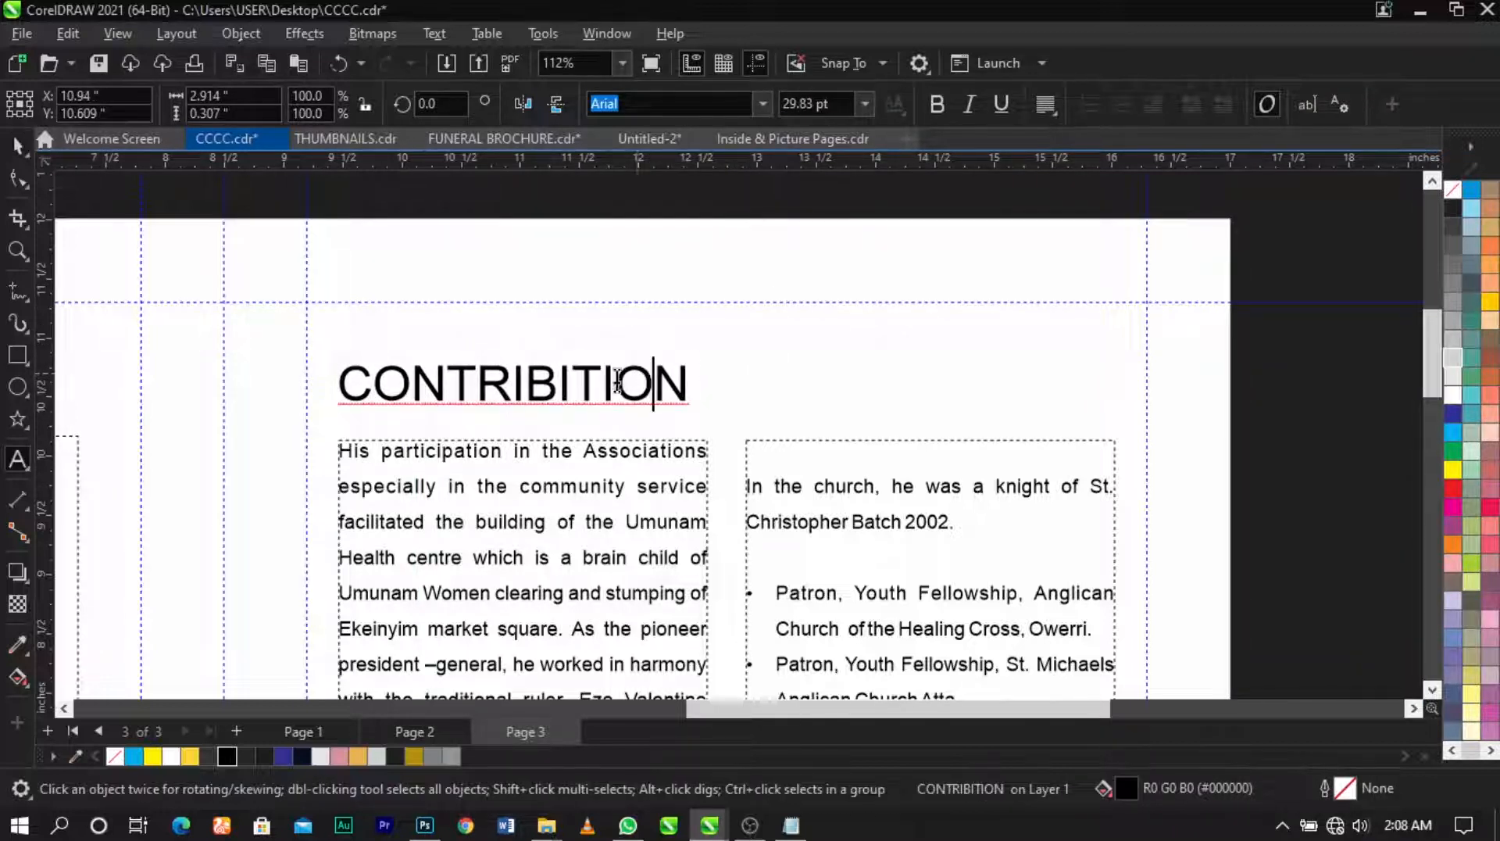
{"action": "left_click", "coordinate": [561, 383]}
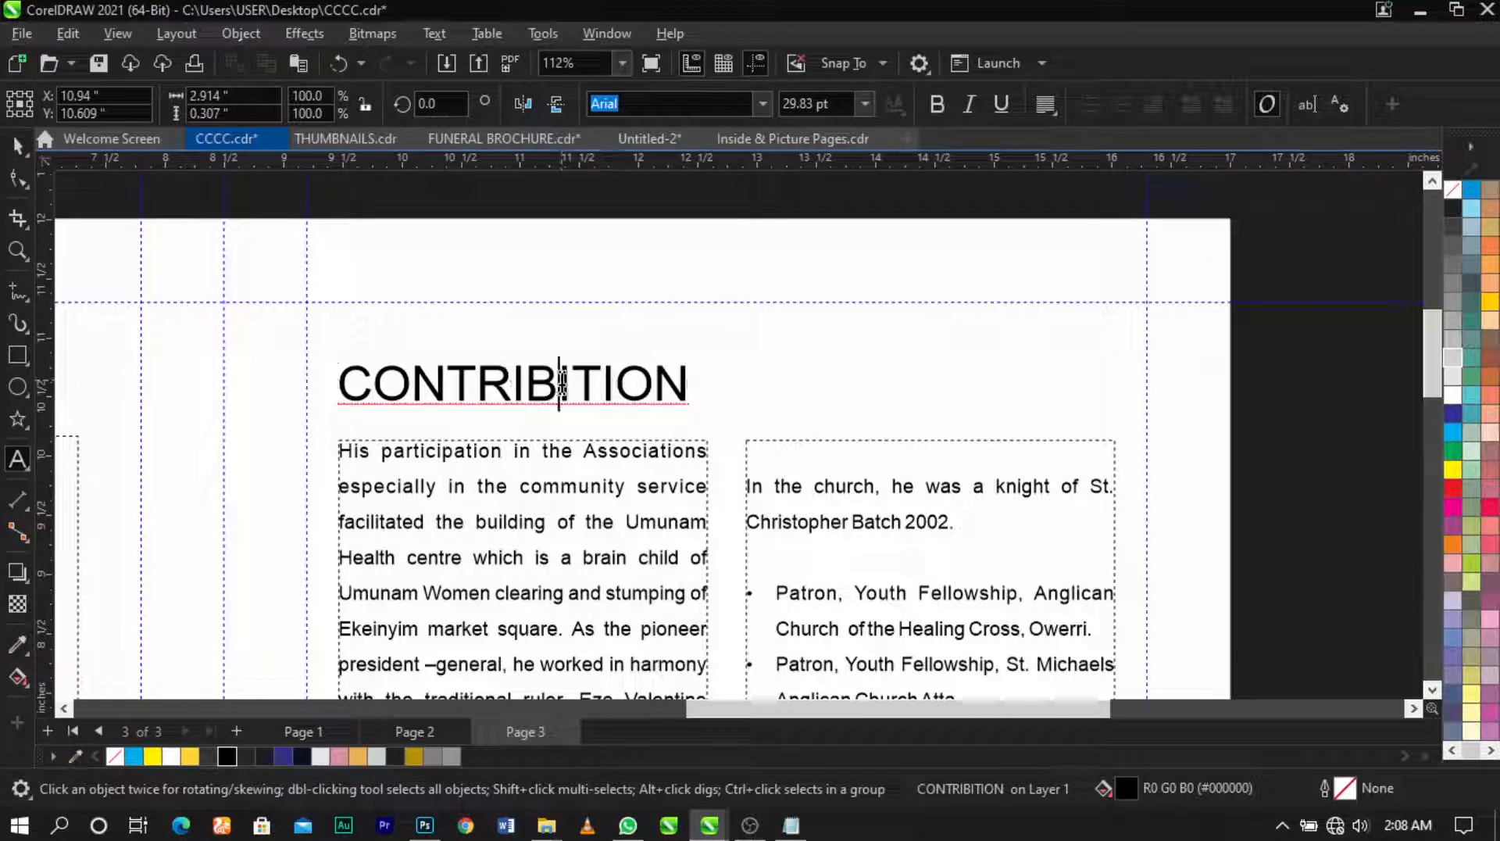
{"action": "key", "text": "Delete"}
{"action": "type", "text": "U"}
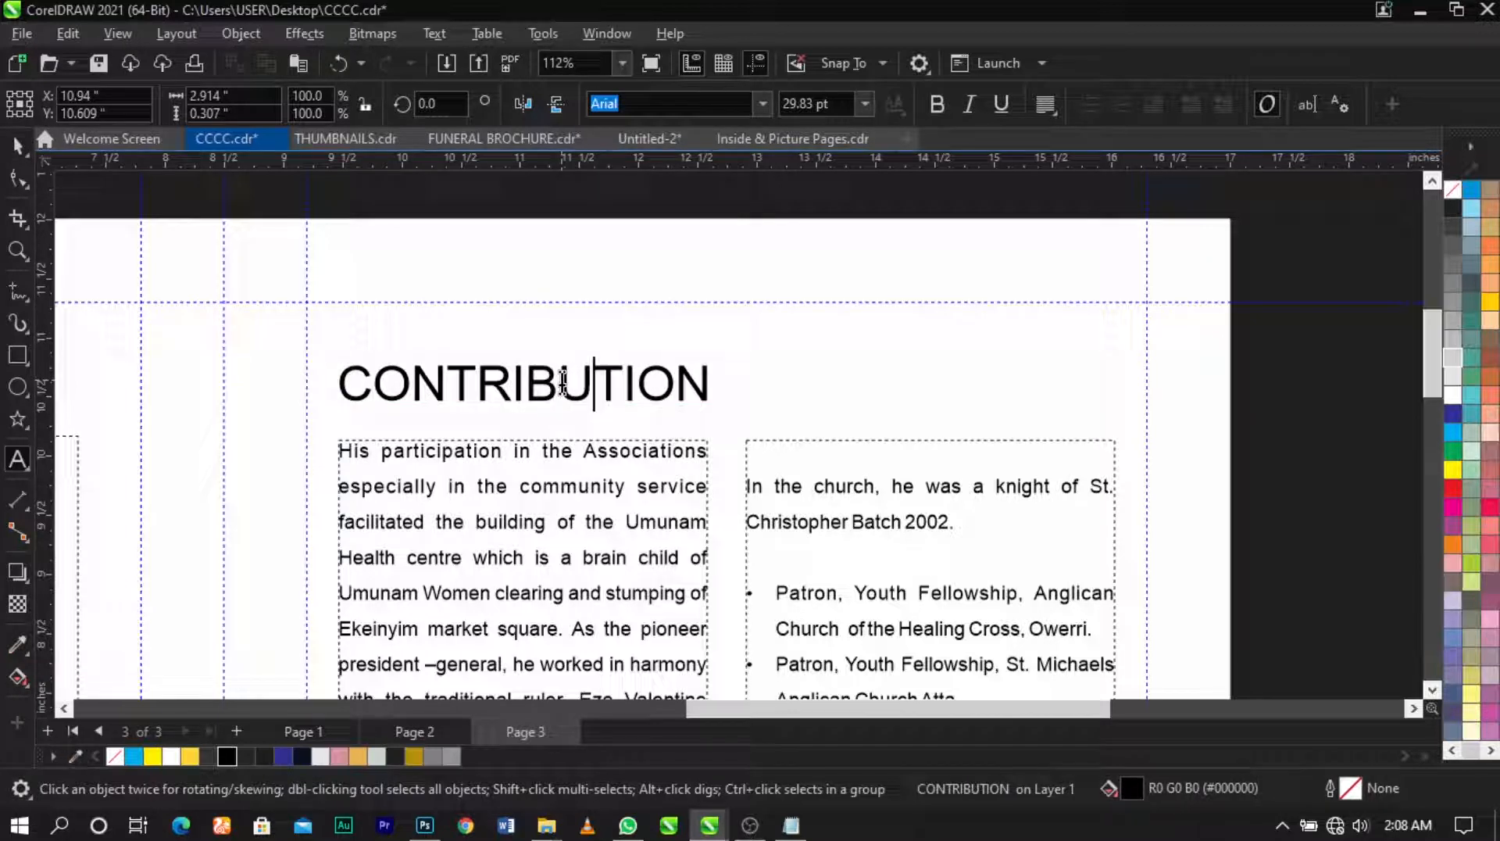
{"action": "key", "text": "ctrl+space"}
Step: Set the CONTRIBUTION heading to Montserrat ExtraLight, shrink it slightly, and colour it gold
{"action": "left_click", "coordinate": [758, 103]}
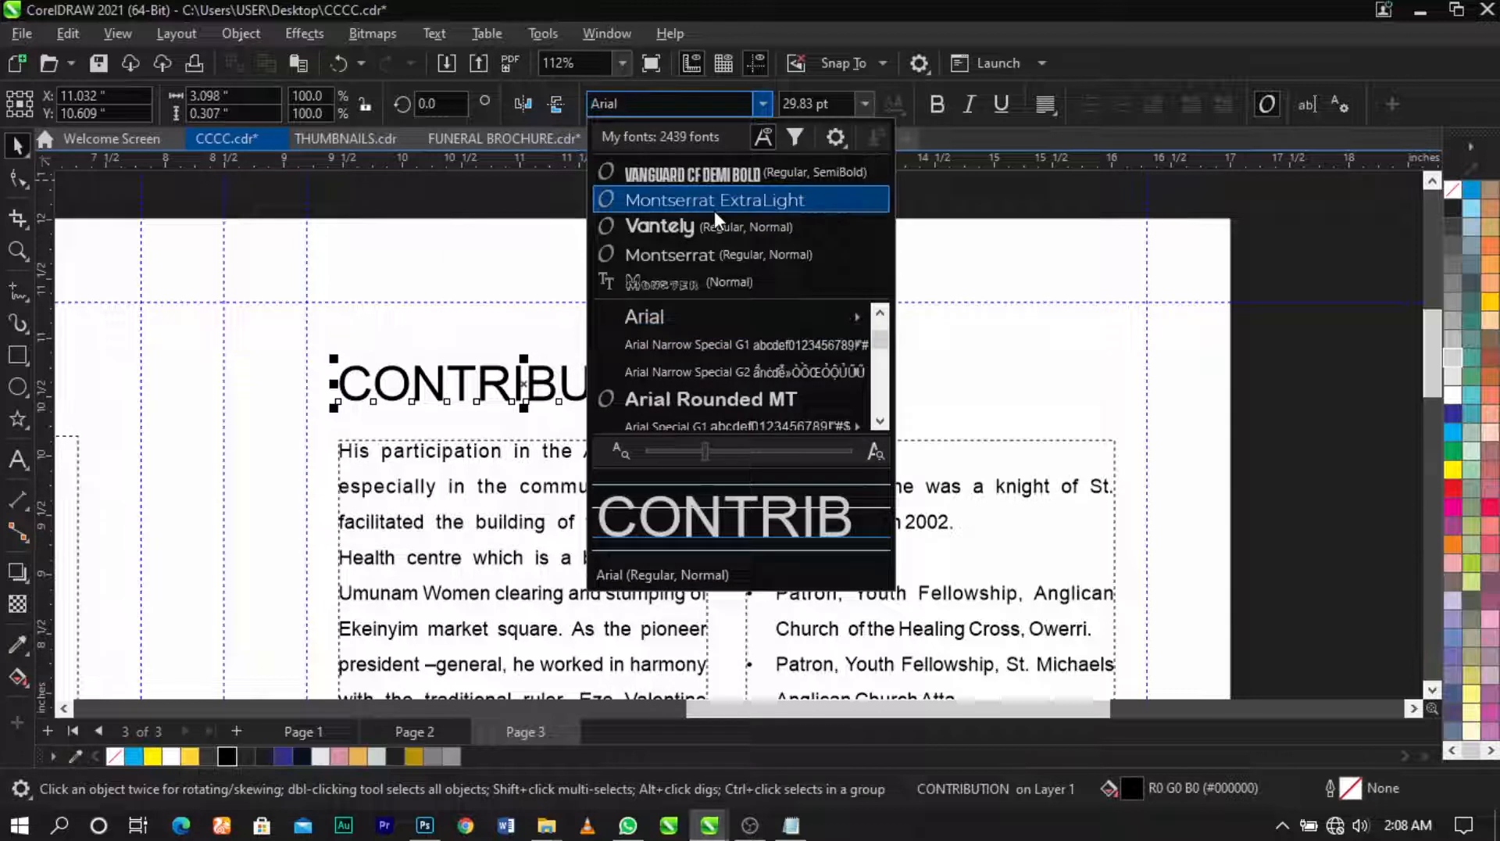
{"action": "left_click", "coordinate": [714, 205]}
{"action": "left_click_drag", "start_coordinate": [727, 410], "coordinate": [707, 411]}
{"action": "left_click", "coordinate": [414, 756]}
{"action": "scroll", "coordinate": [717, 325], "scroll_direction": "down", "scroll_amount": 5}
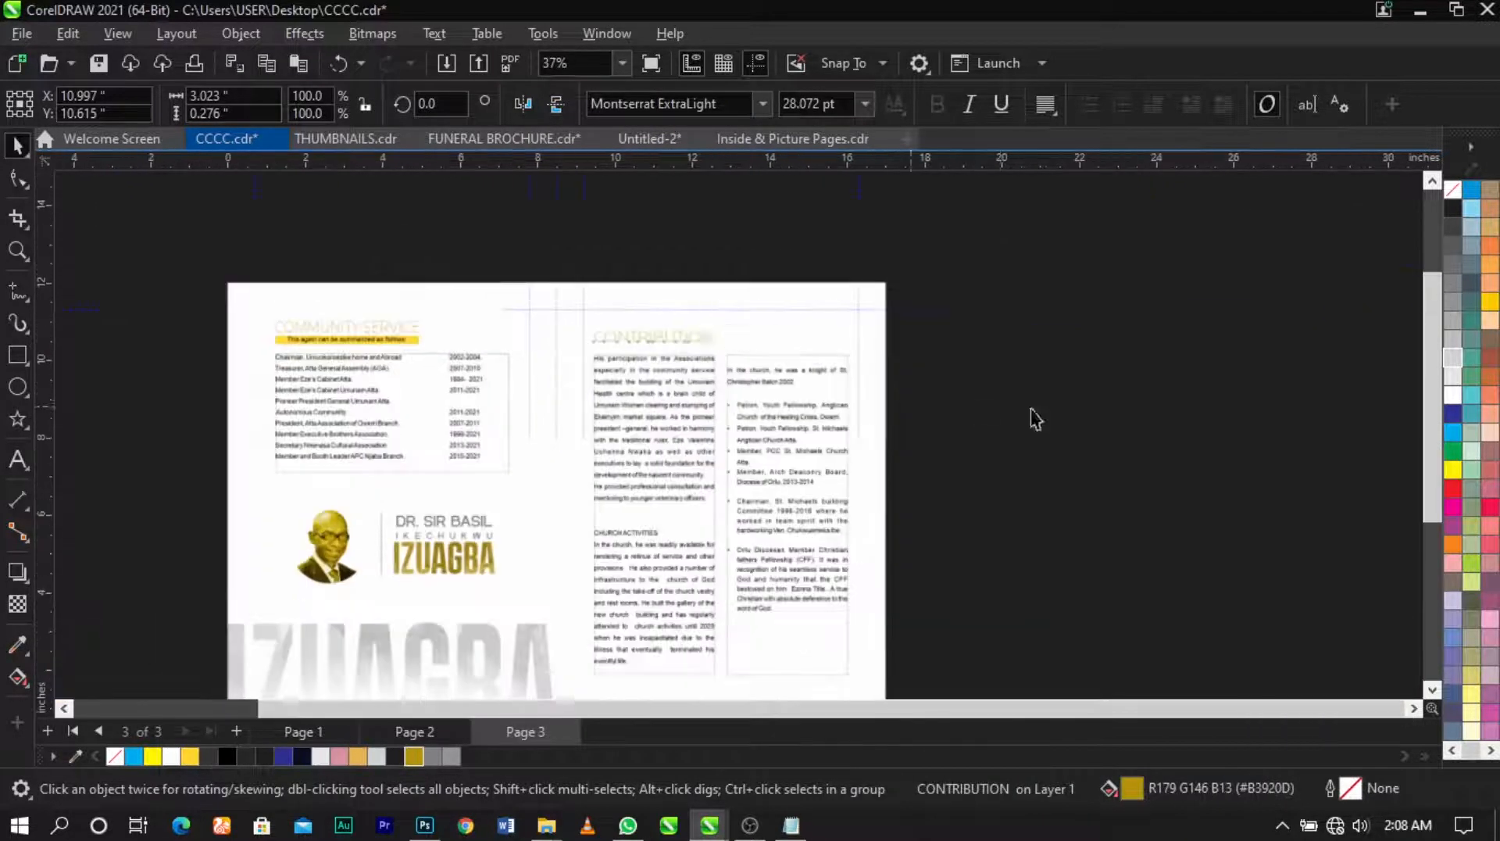
{"action": "key", "text": "z"}
{"action": "left_click_drag", "start_coordinate": [490, 253], "coordinate": [995, 677]}
{"action": "key", "text": "F2"}
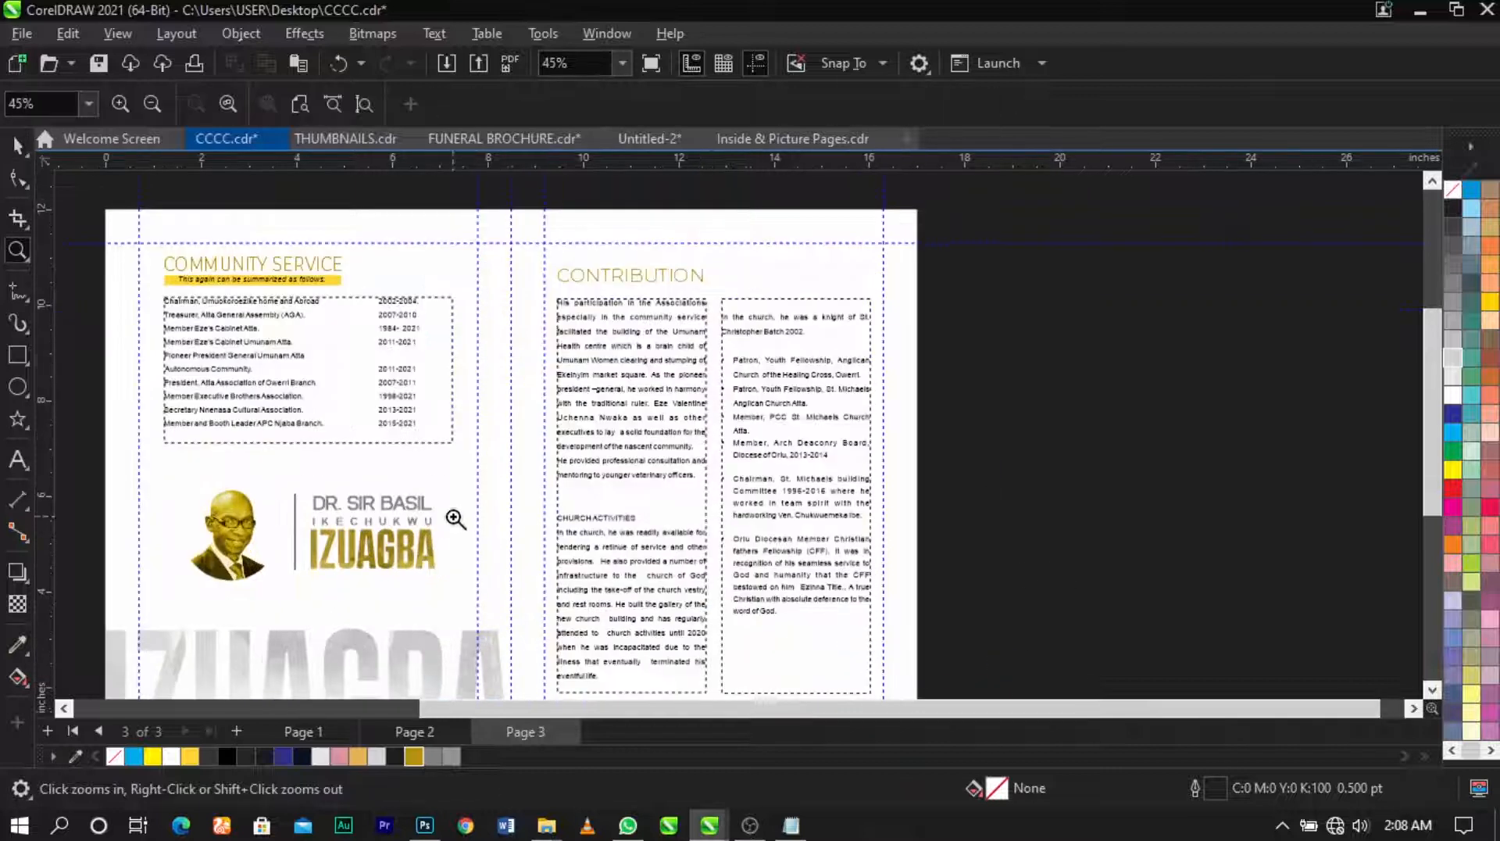
Step: Select the CHURCH ACTIVITIES heading line in the column text and colour it gold
{"action": "left_click_drag", "start_coordinate": [455, 519], "coordinate": [736, 586]}
{"action": "double_click", "coordinate": [927, 285]}
{"action": "left_click", "coordinate": [928, 285]}
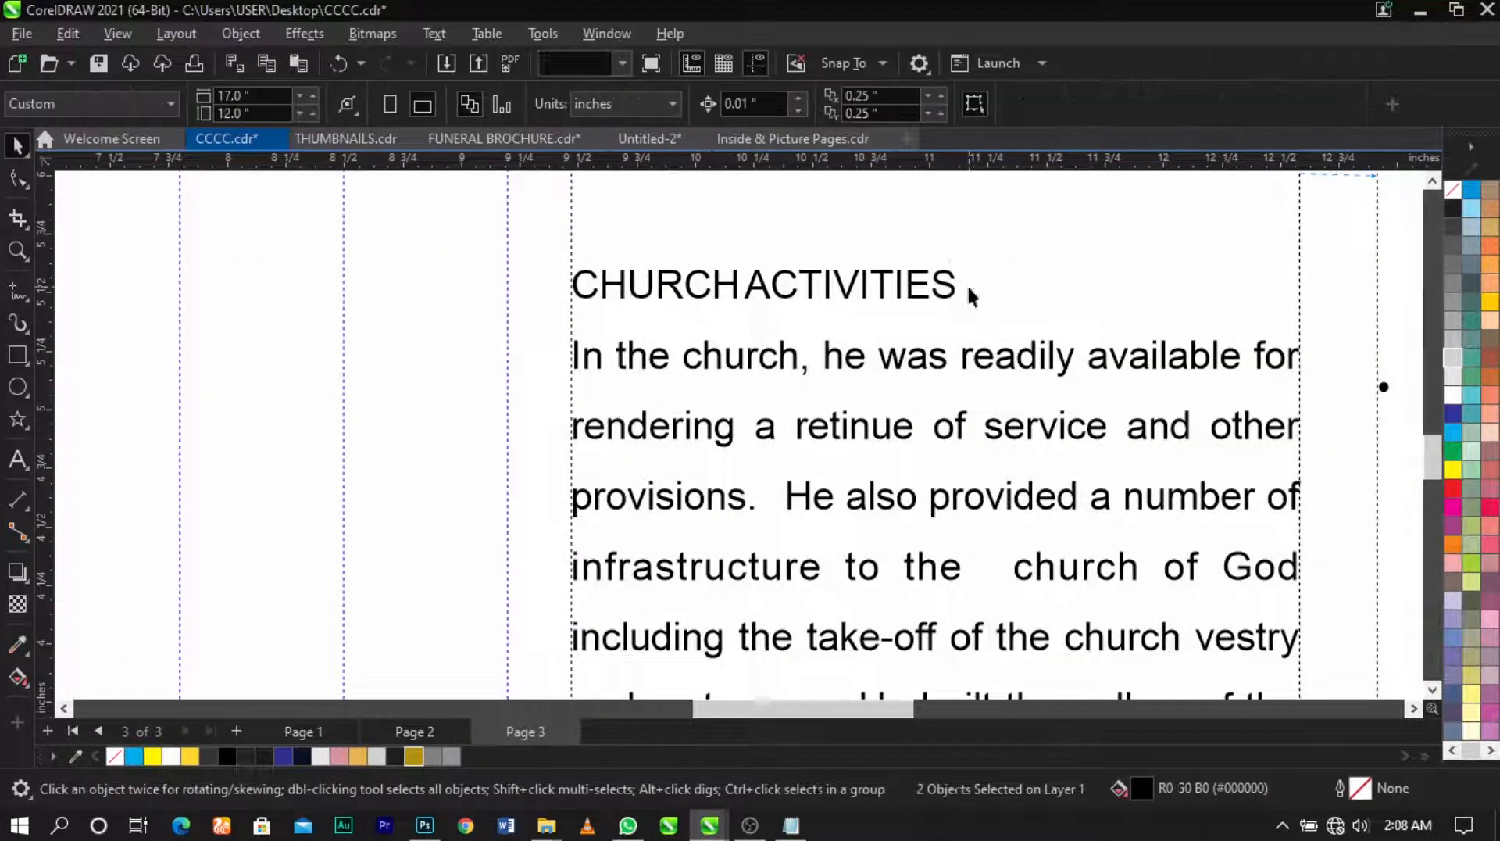
{"action": "double_click", "coordinate": [963, 289]}
{"action": "left_click_drag", "start_coordinate": [958, 289], "coordinate": [576, 210]}
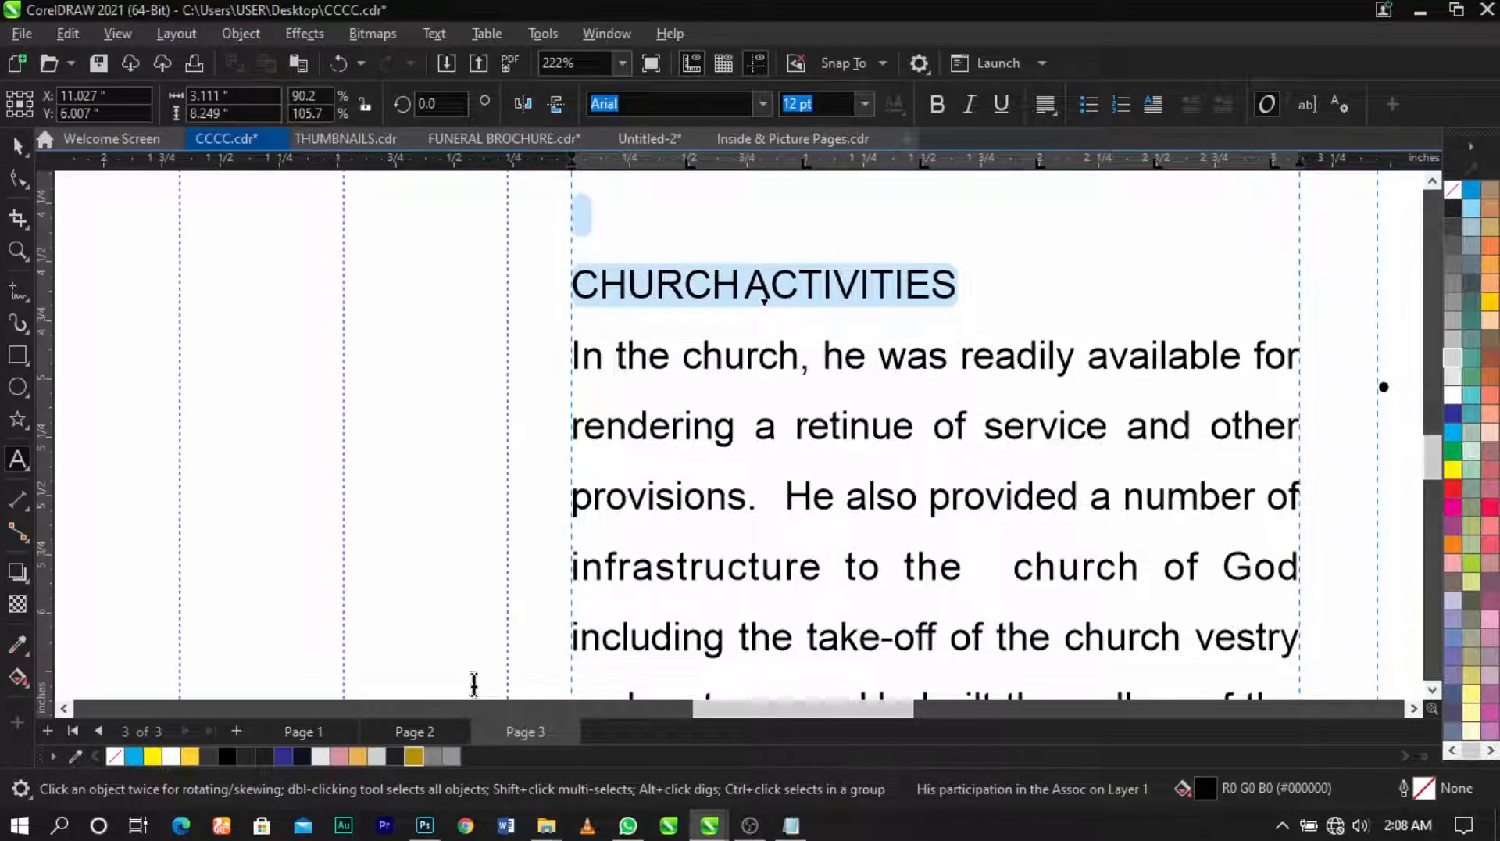
{"action": "left_click", "coordinate": [413, 756]}
Step: Show the whole page and preview the finished spread full screen with F9
{"action": "key", "text": "shift+F4"}
{"action": "left_click", "coordinate": [1188, 453]}
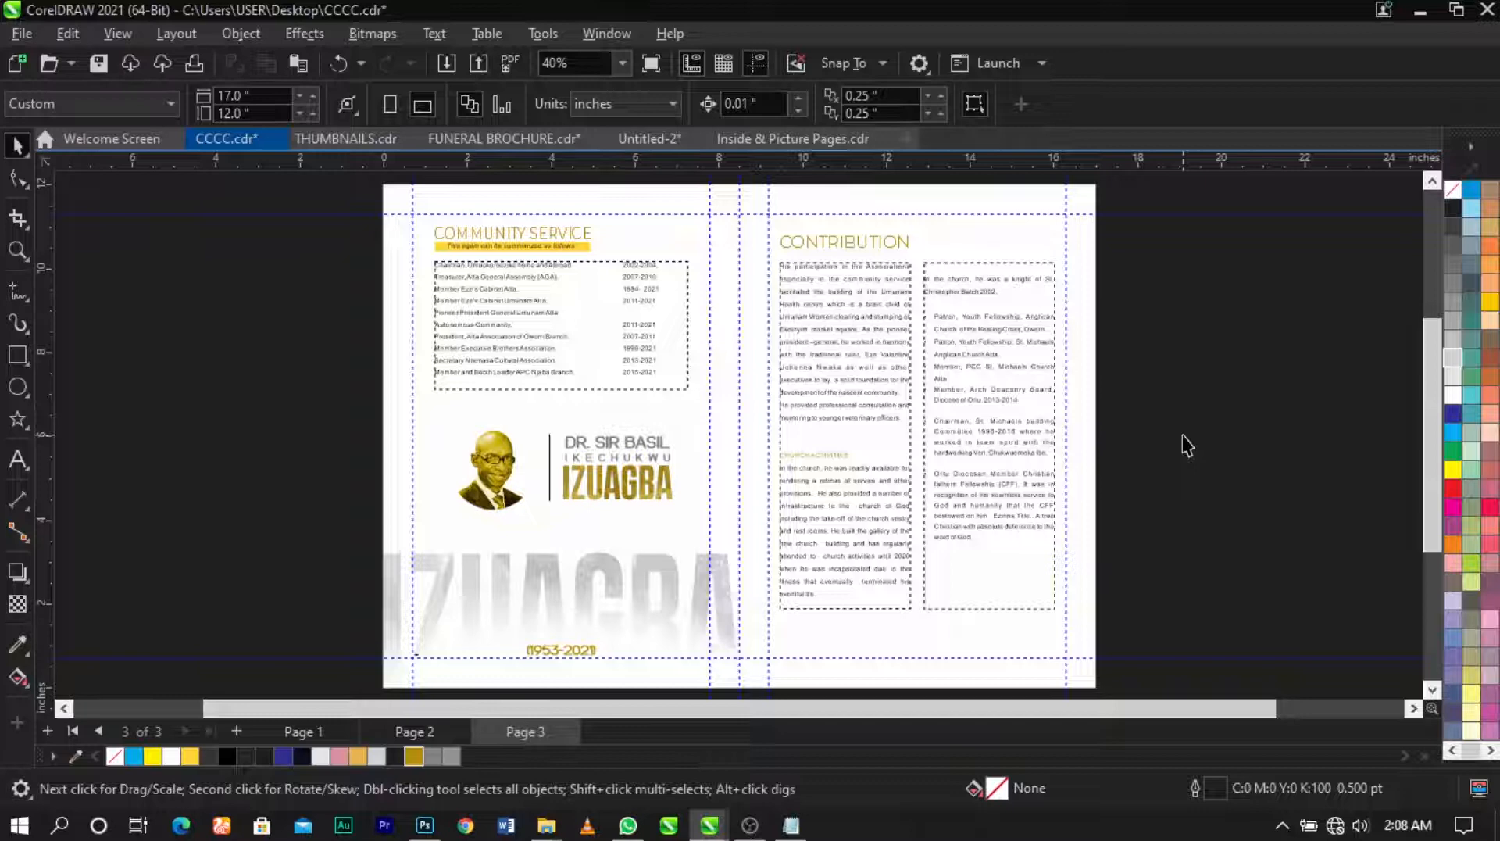
{"action": "key", "text": "F9"}
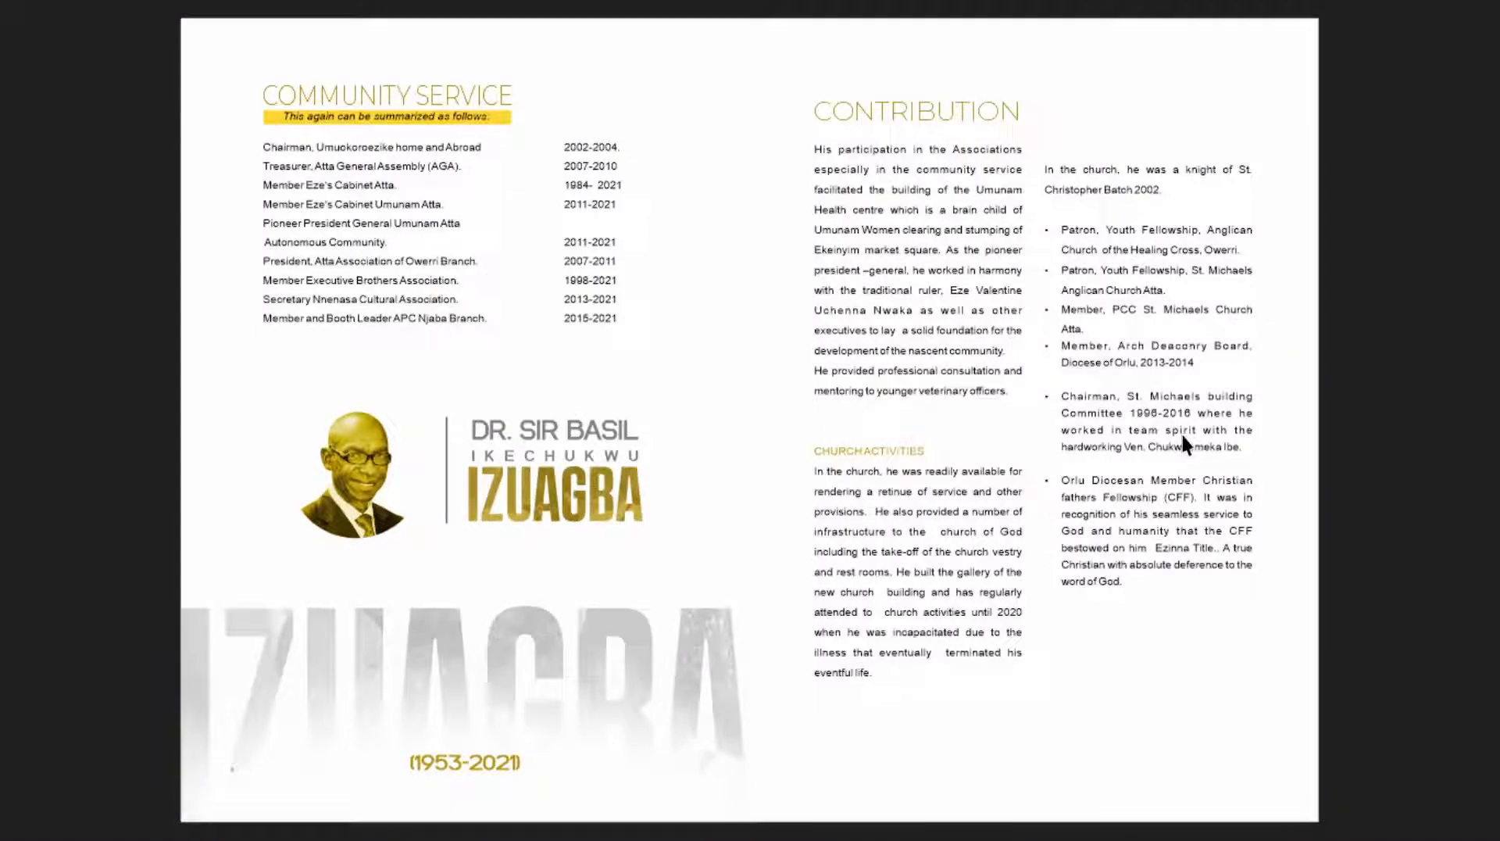